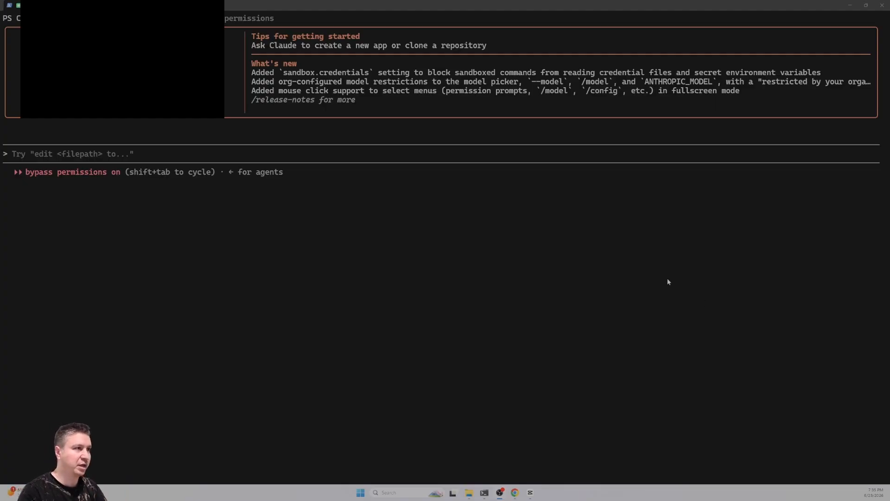
Start the prompt with "I want us to make a story about a scientist that is trying to figure out warp travel".
type("I ")
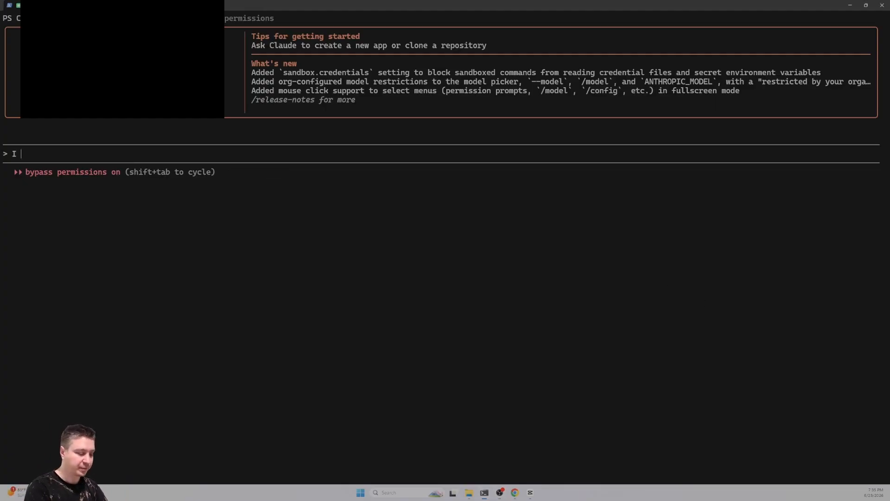
type("want us to make a s")
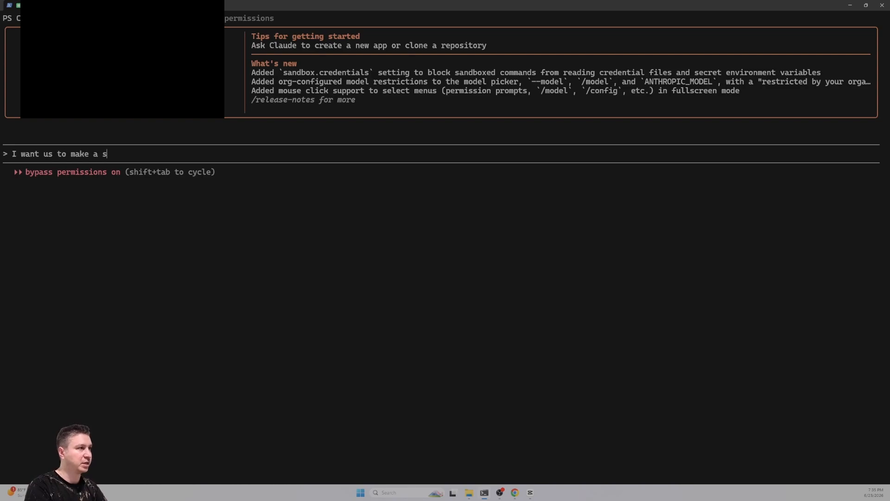
type("tory about a person")
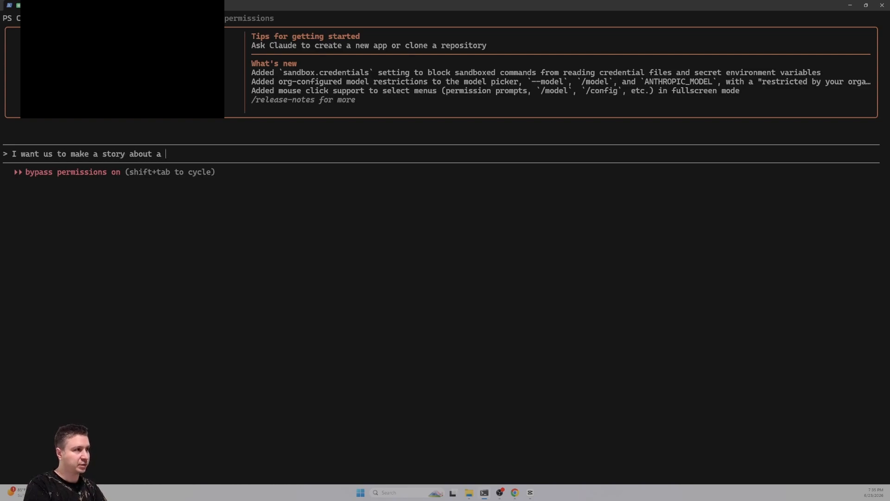
key("BackSpace")
key("BackSpace")
key("BackSpace")
key("BackSpace")
key("BackSpace")
key("BackSpace")
key("BackSpace")
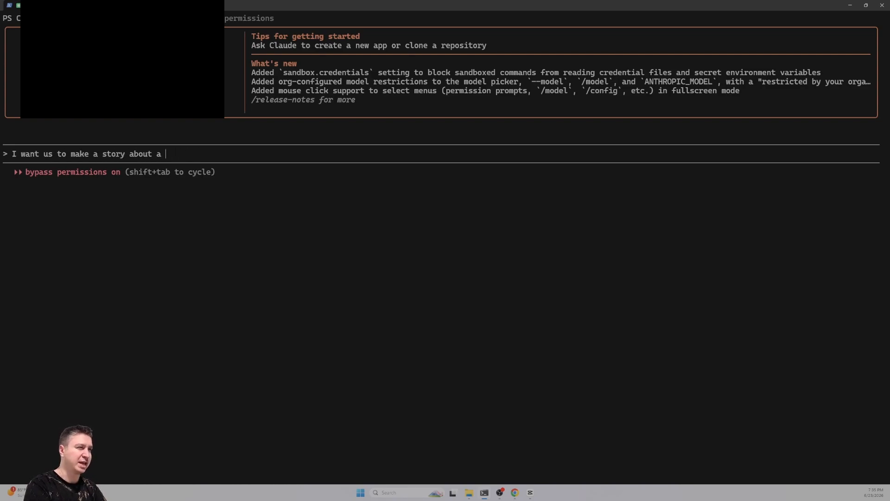
type("scientist that is ")
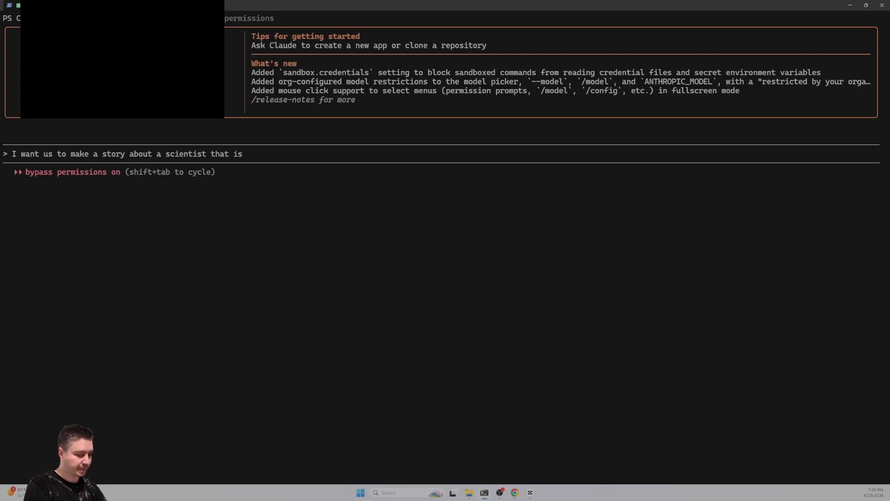
type("trying to ")
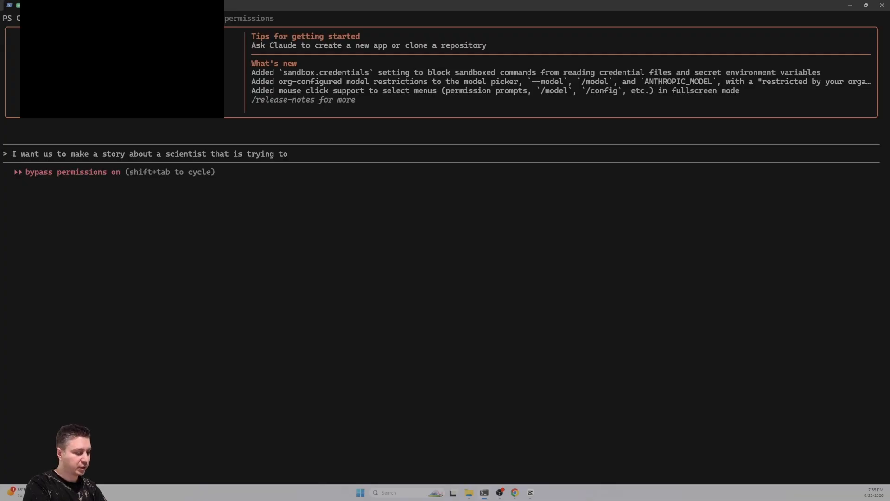
type("figure out ")
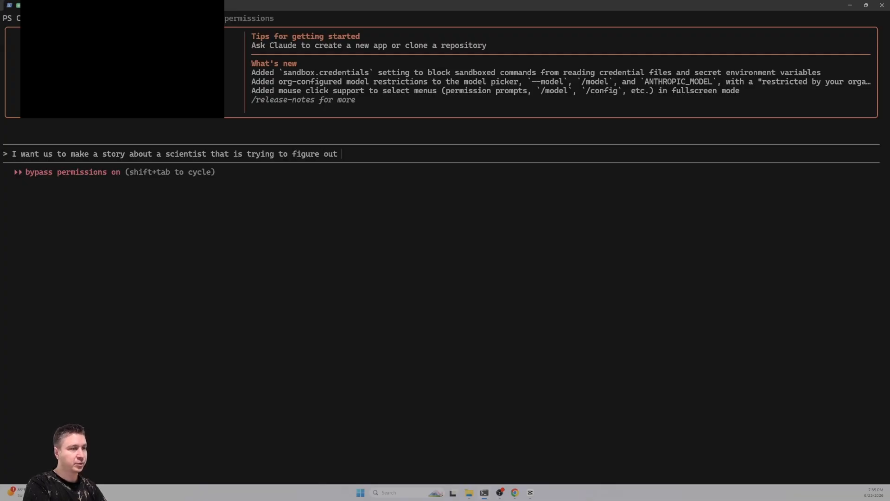
type("warp travel")
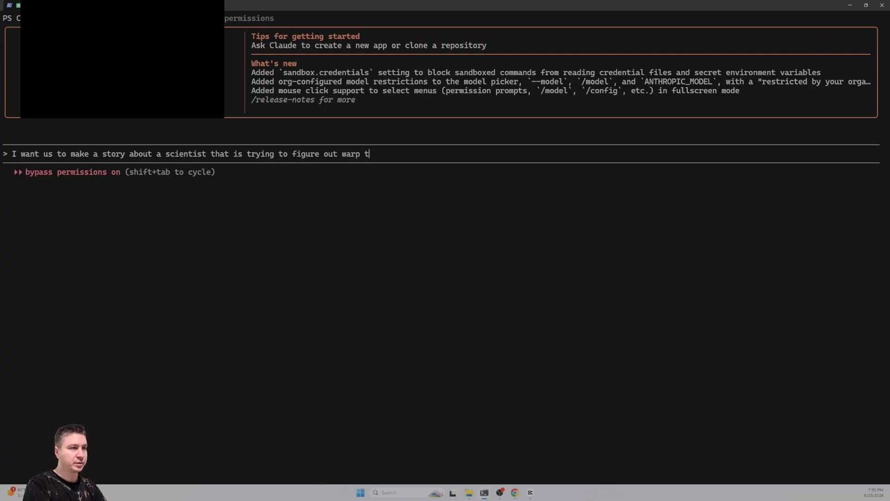
Continue the prompt with "but during a test run he actually is succesful doing it and he cant come back".
type(" but d")
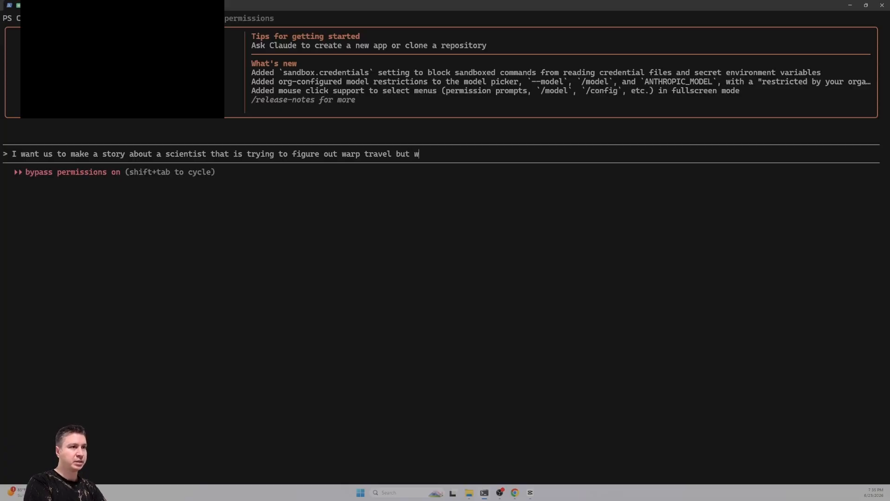
key("BackSpace")
type("he tr")
key("BackSpace")
key("BackSpace")
key("BackSpace")
key("BackSpace")
key("BackSpace")
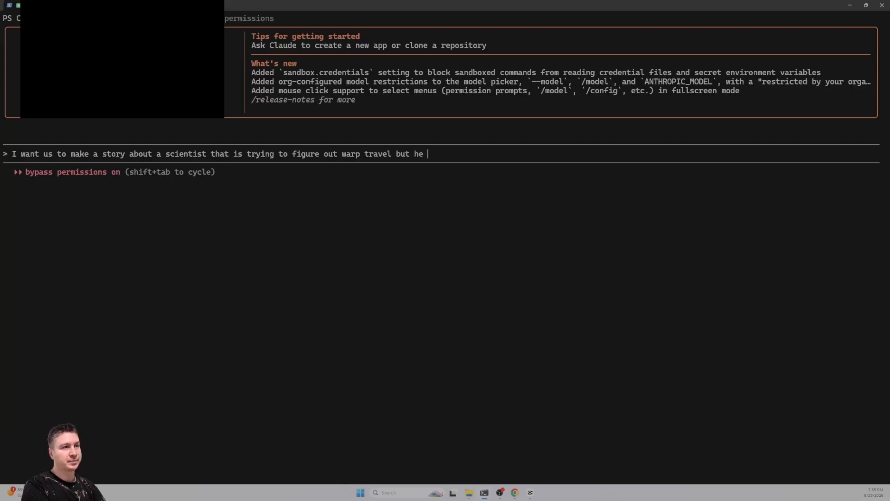
type("during a tes")
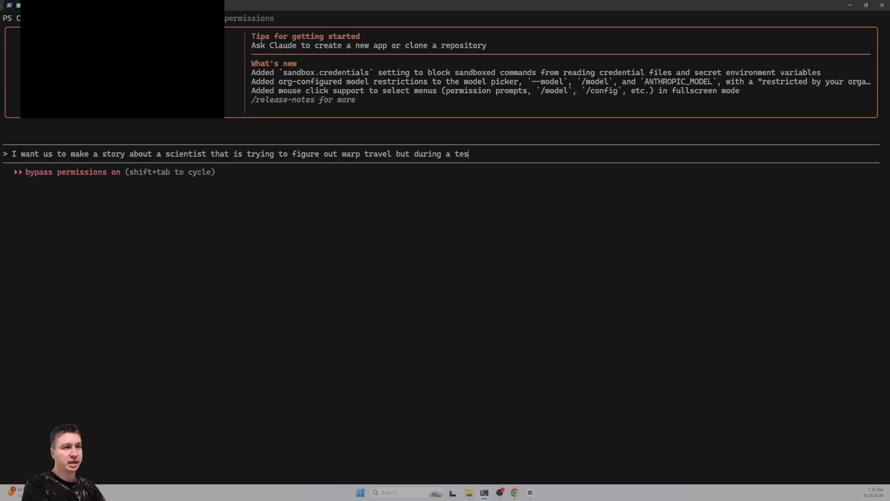
type("t run he actua")
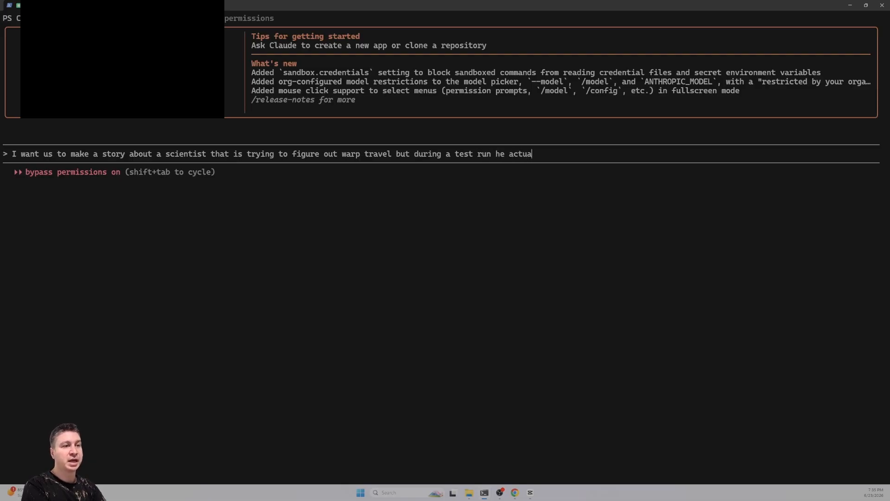
type("lly succee")
key("BackSpace")
key("BackSpace")
key("BackSpace")
key("BackSpace")
key("BackSpace")
key("BackSpace")
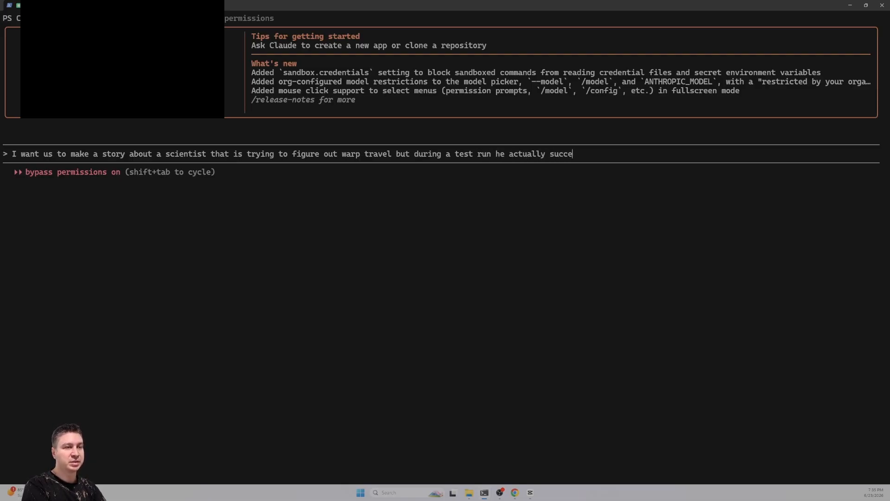
type("is succ")
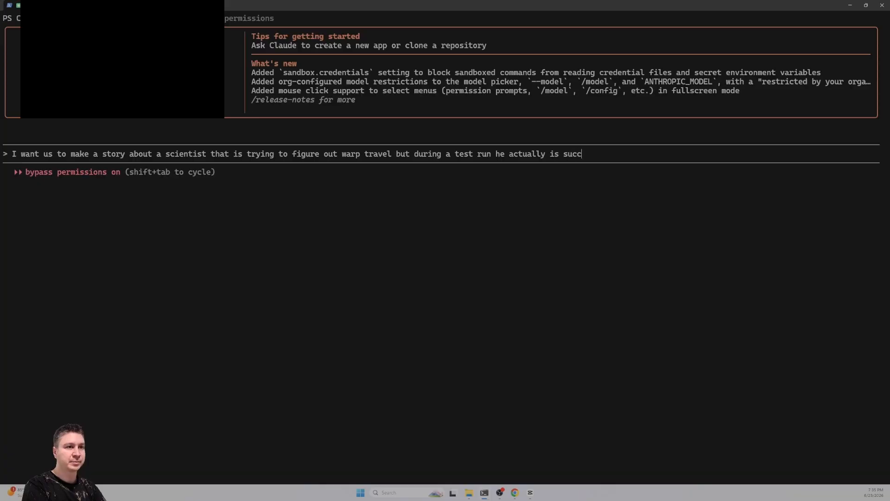
type("esful doing it and ")
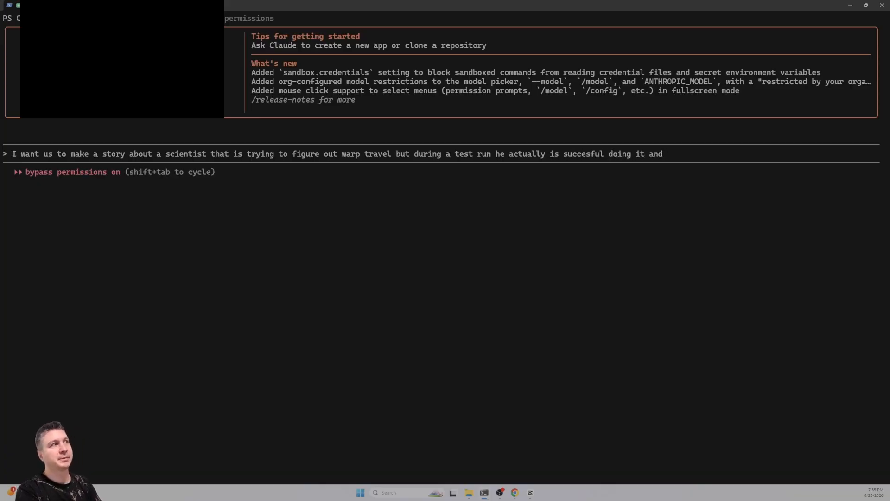
type("he")
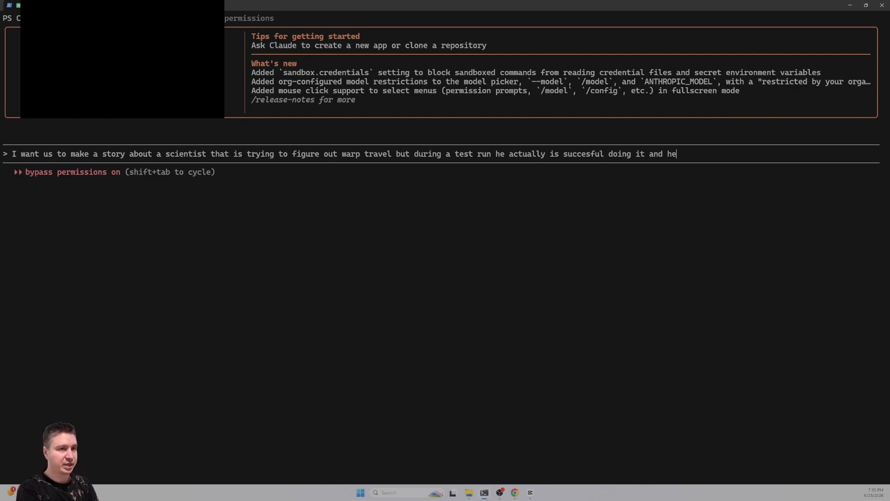
type(" cant come back")
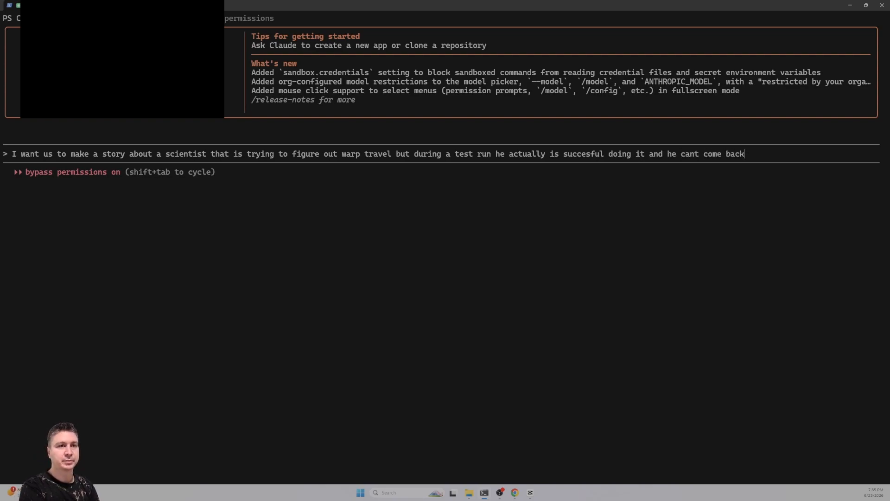
Complete the prompt with ", later on when he comes back its been so long because he was near a black hole." and submit it.
type(", later on when")
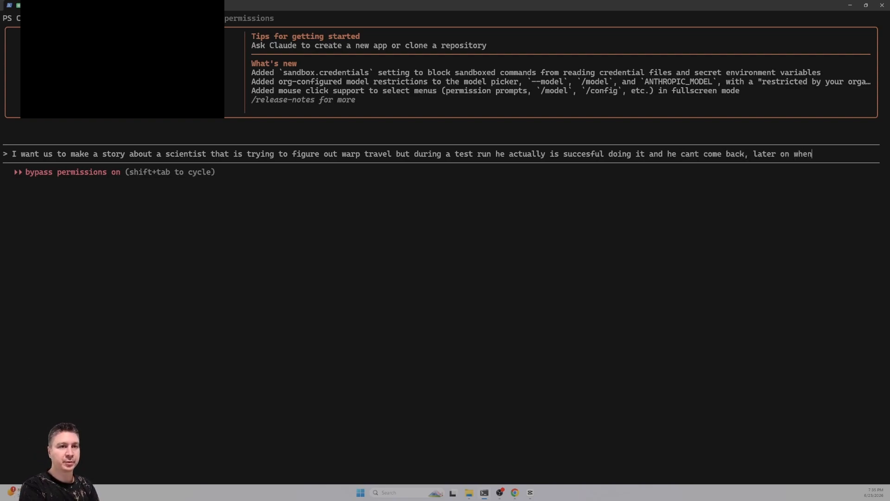
type(" he comes back")
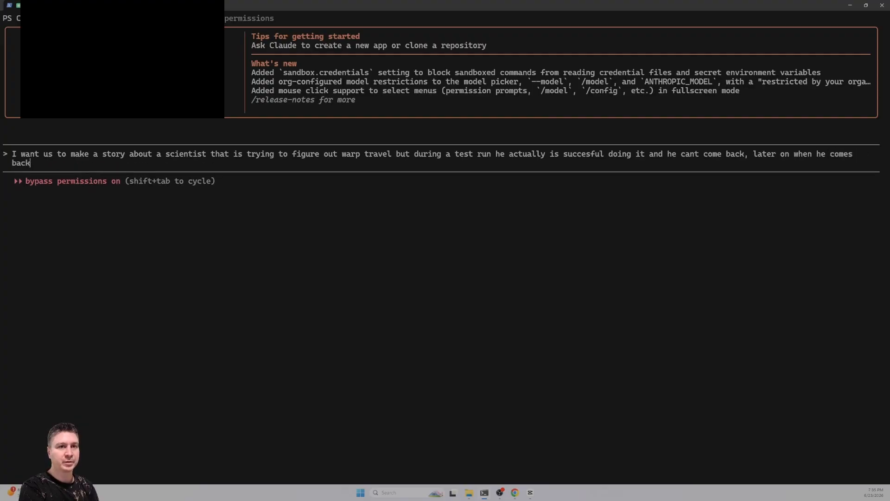
type(" over")
key("BackSpace")
key("BackSpace")
key("BackSpace")
key("BackSpace")
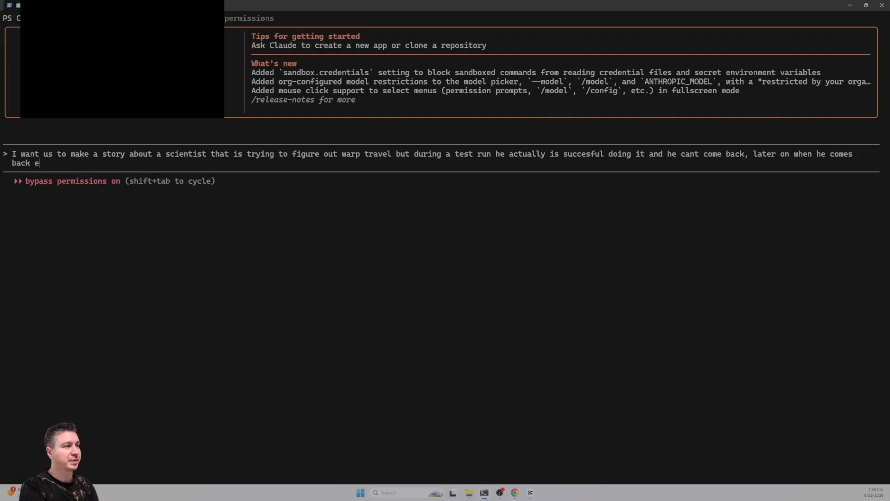
type("its been so long beau")
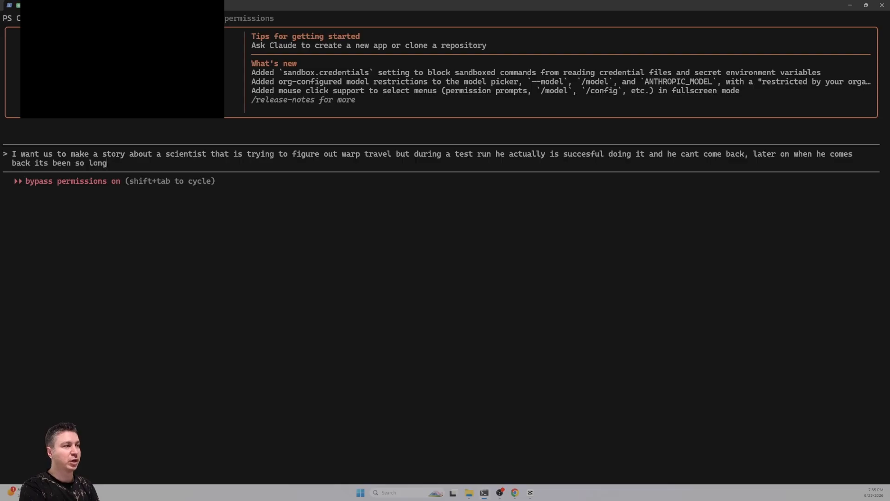
key("BackSpace")
key("BackSpace")
type("cause he")
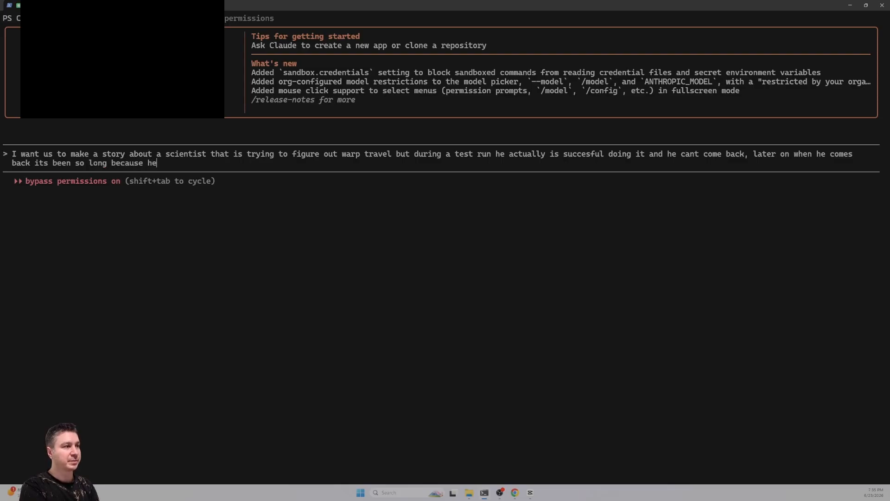
type(" was near a black hole.")
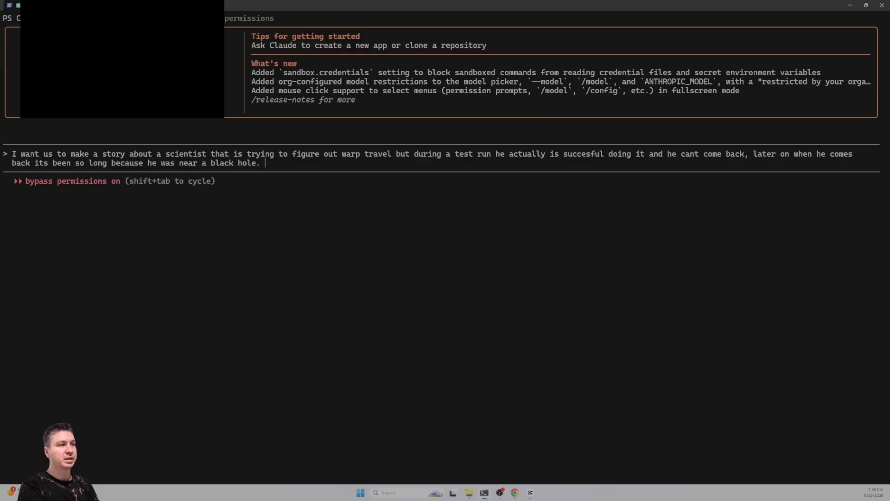
key("Return")
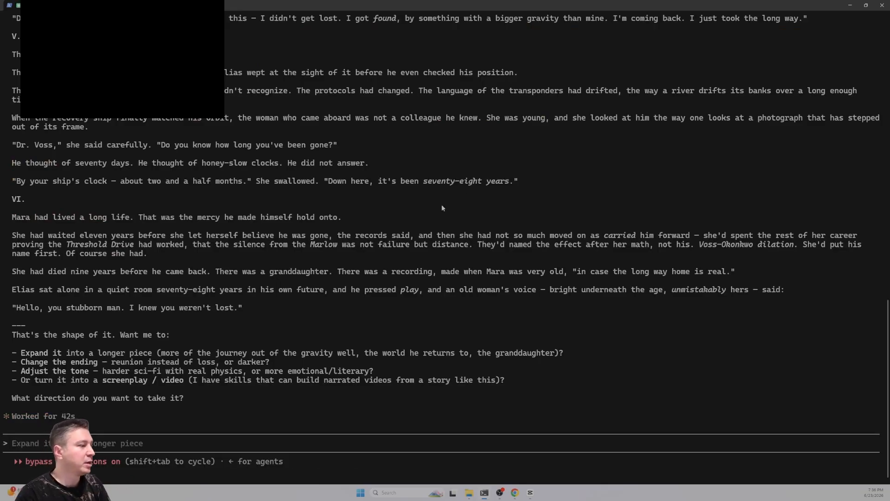
Read through the generated story draft, from its title and opening sections to the ending and the suggested follow-up directions.
scroll(171, 182, "up", 15)
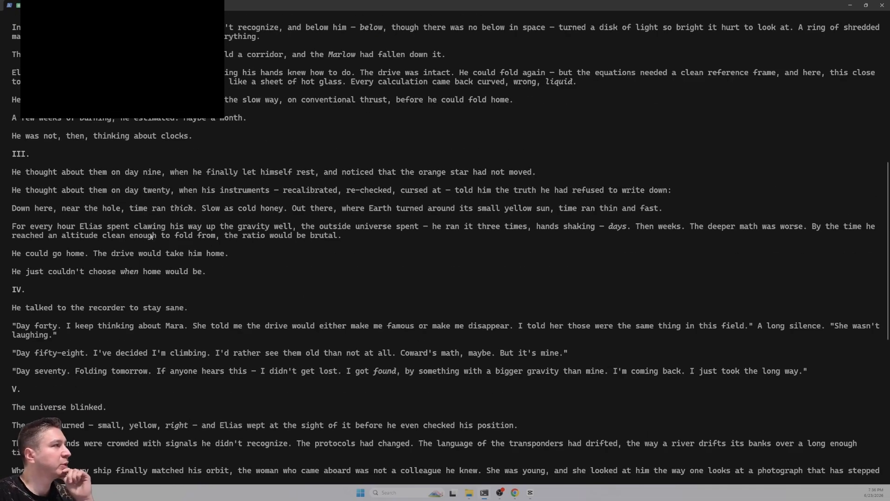
scroll(152, 235, "up", 8)
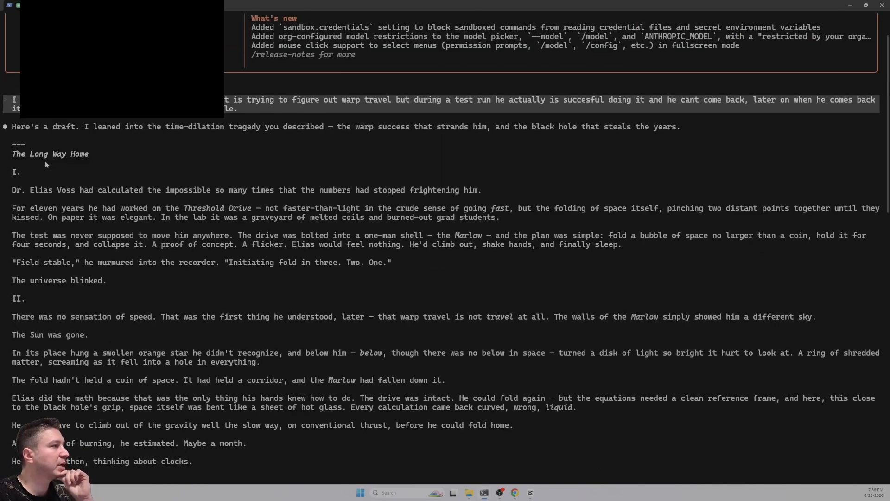
left_click(128, 191)
left_click_drag(94, 193, 256, 194)
left_click(218, 191)
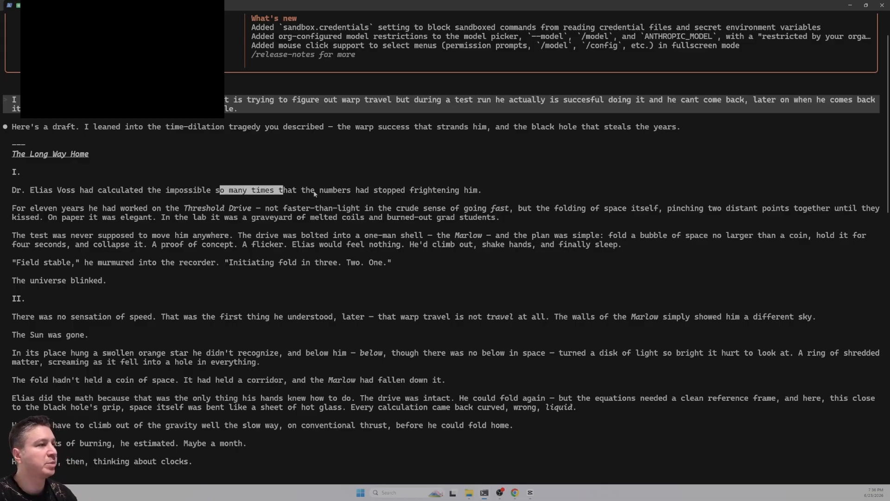
left_click_drag(315, 192, 464, 194)
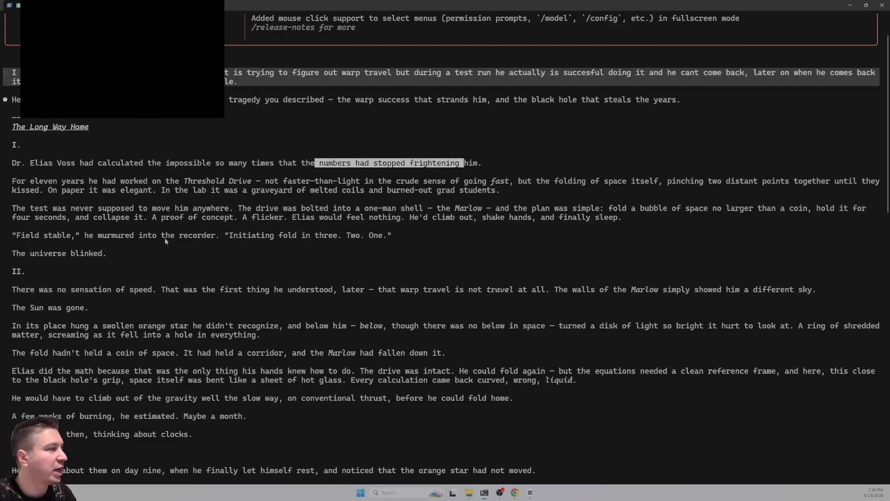
left_click_drag(51, 185, 415, 197)
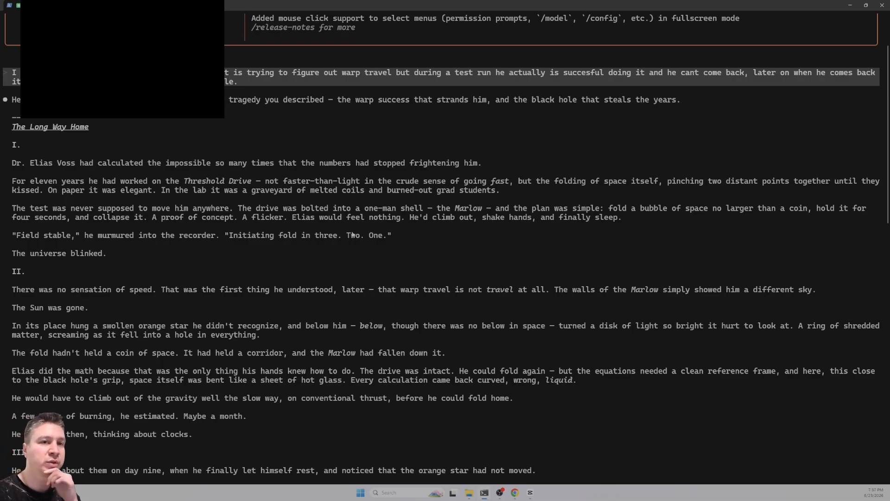
scroll(97, 202, "down", 1)
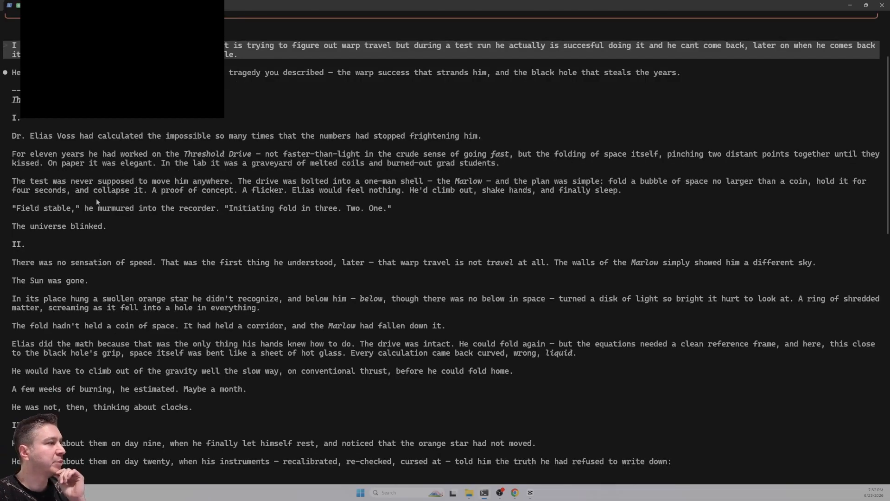
scroll(107, 195, "down", 1)
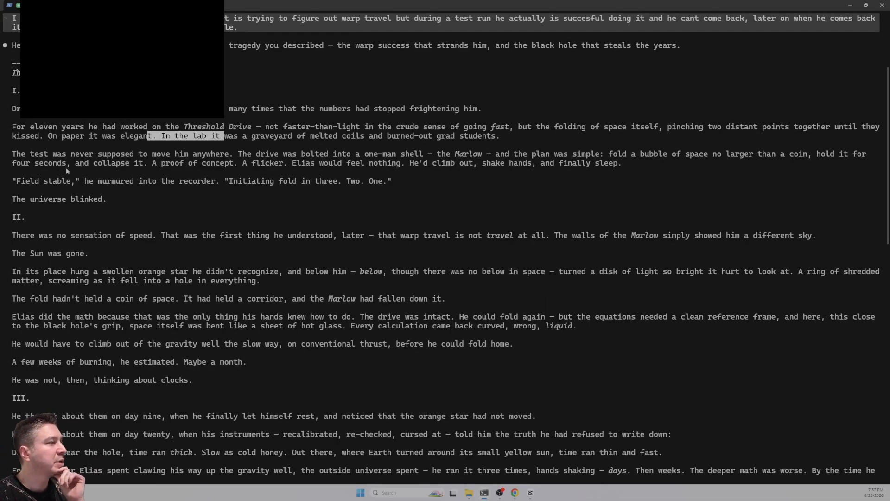
scroll(89, 195, "down", 1)
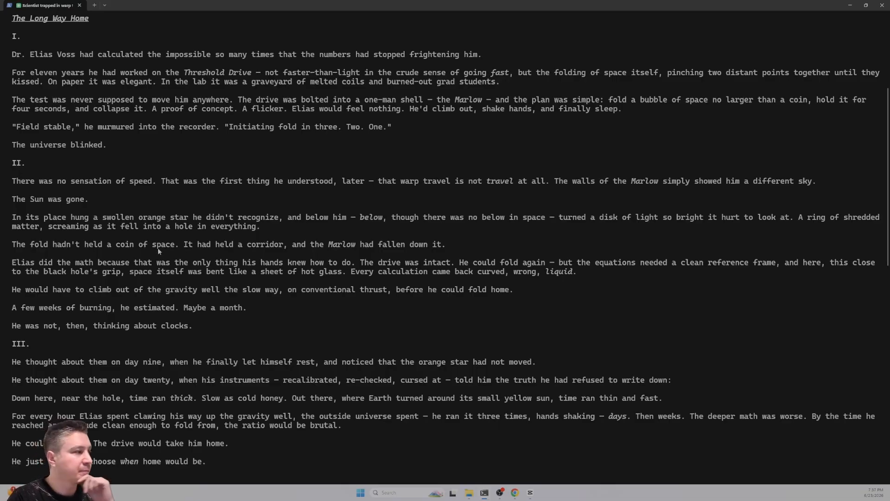
scroll(157, 247, "up", 2)
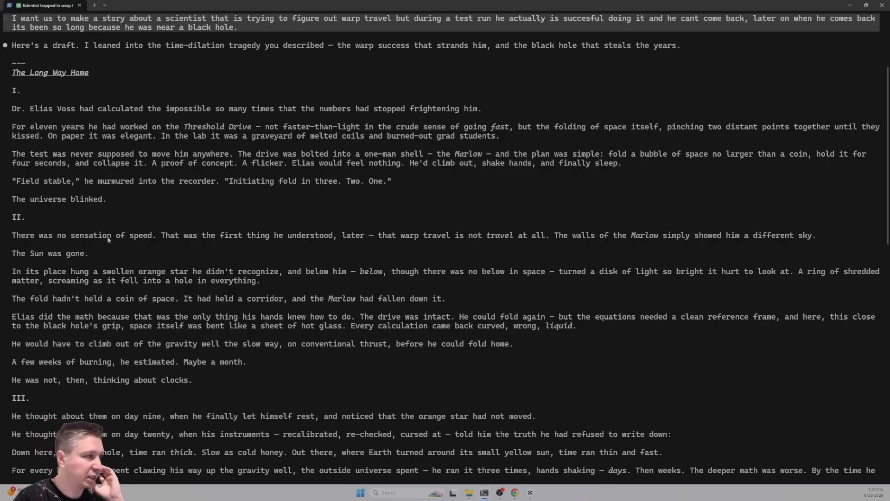
scroll(174, 258, "down", 11)
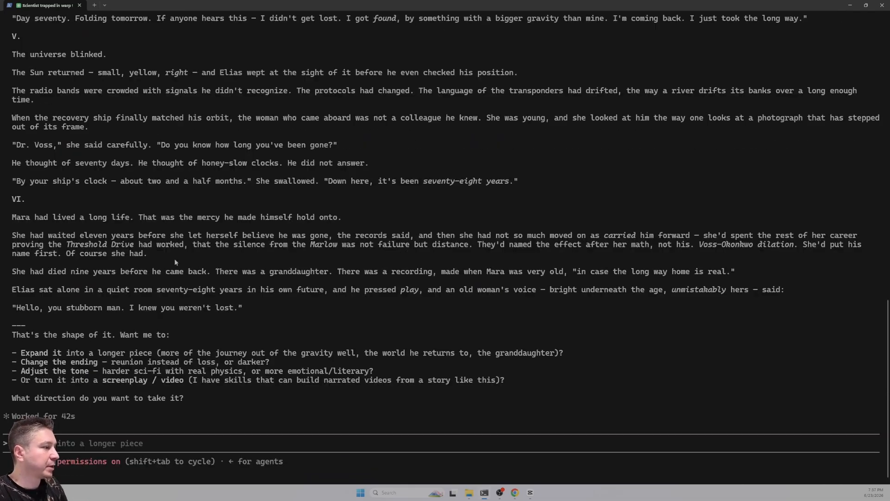
scroll(171, 258, "up", 3)
scroll(169, 256, "up", 7)
scroll(167, 254, "down", 13)
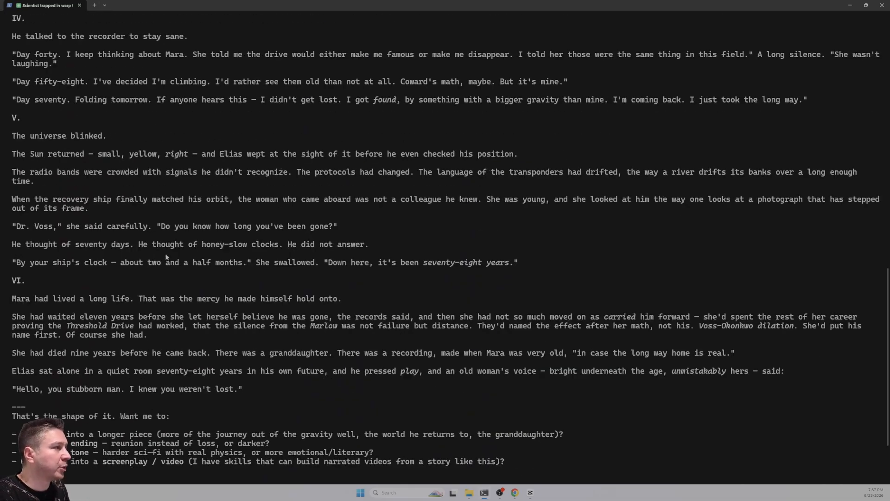
Submit the follow-up prompt "can you summarize it in a few sentences per chapter?".
type("ca")
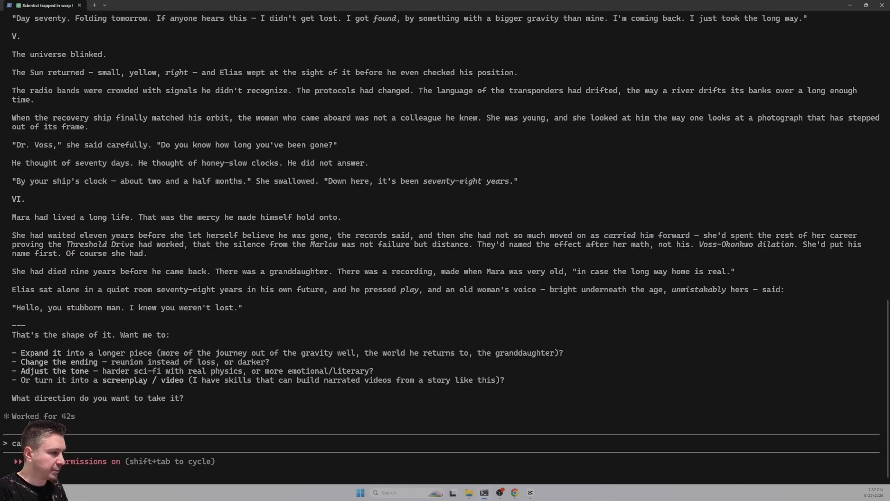
type("n you summarize it in ")
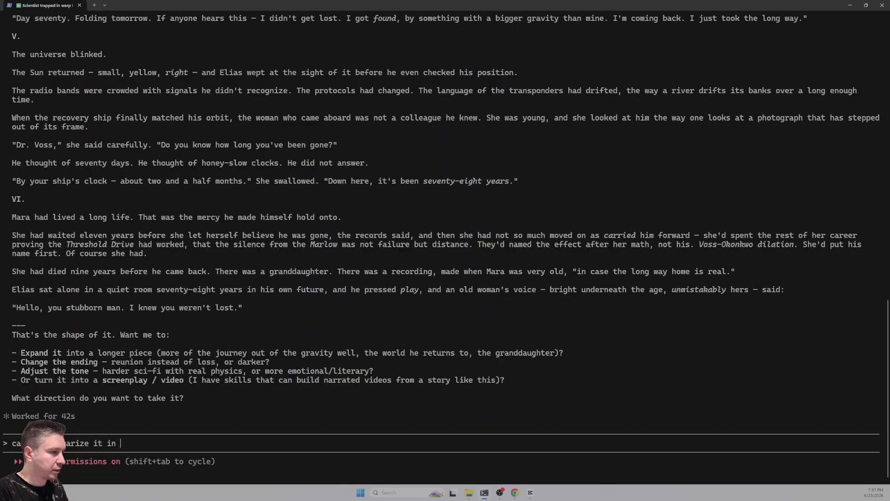
type("a few sentences per ")
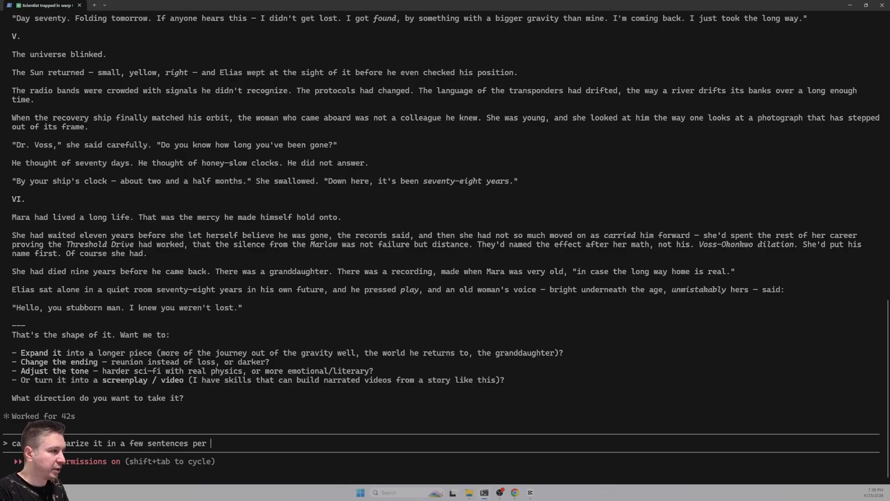
type("chapter?")
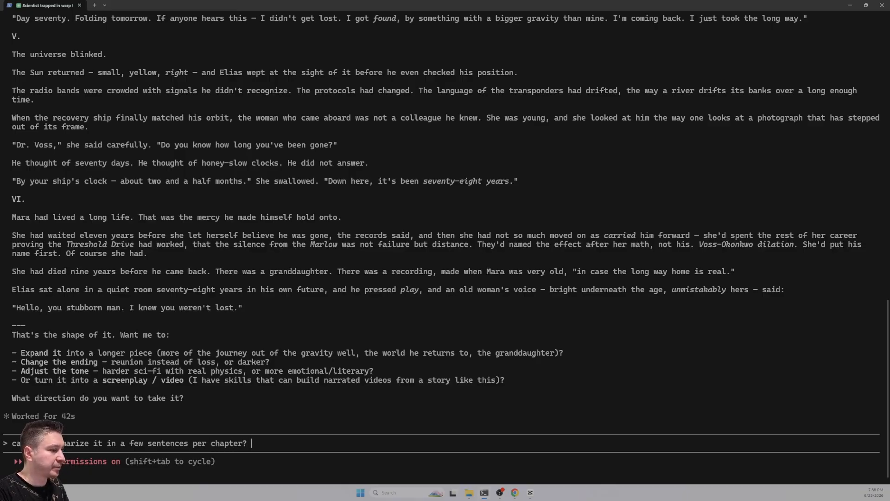
key("Return")
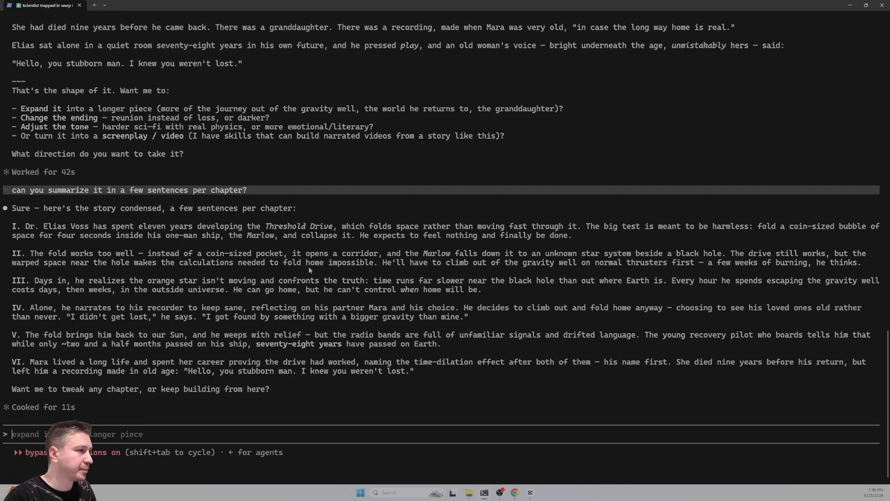
Set the AI model to Default (recommended), Opus 4.8 with 1M context, using the /model command.
type("/model")
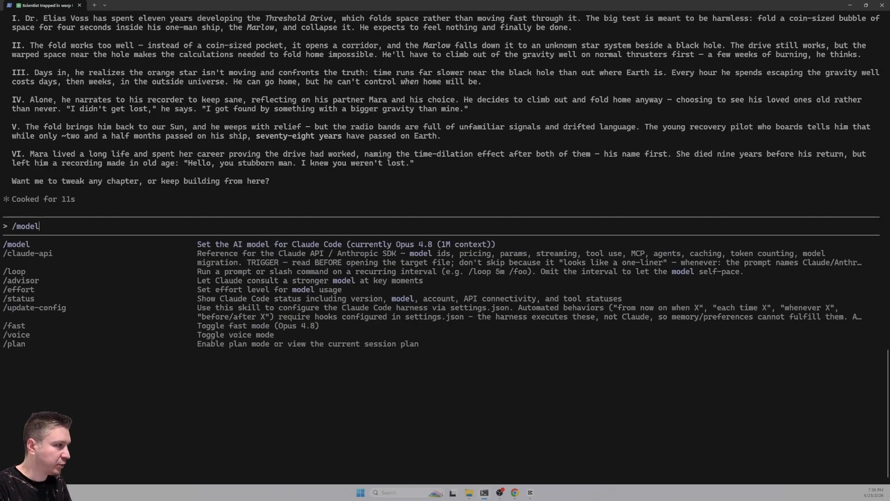
key("Return")
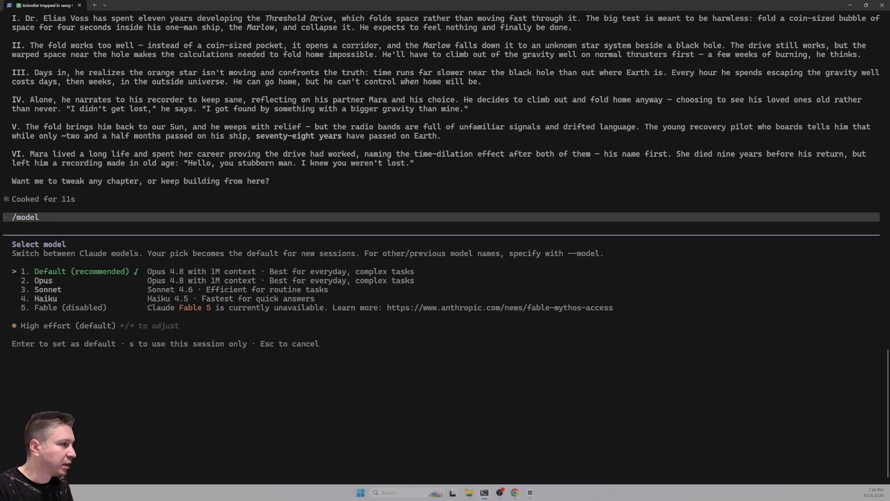
key("Return")
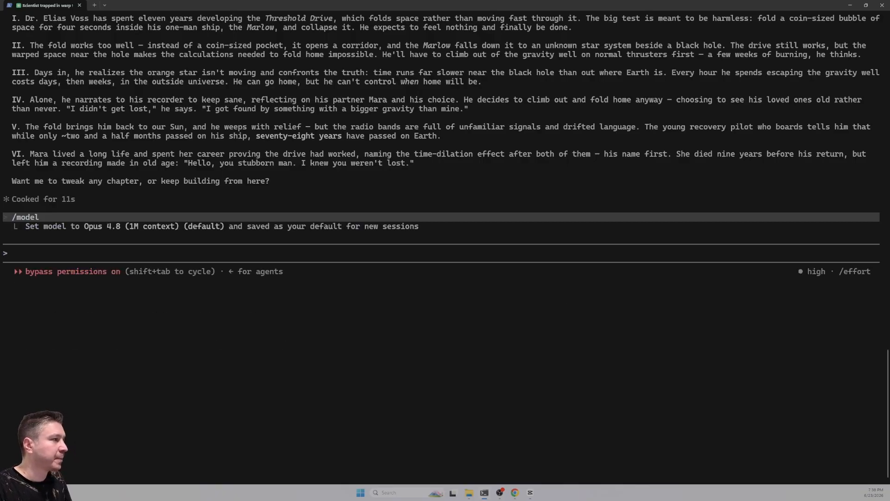
Read the condensed summaries of chapters I to III, following the warp test, the black hole and the time dilation.
scroll(300, 280, "up", 3)
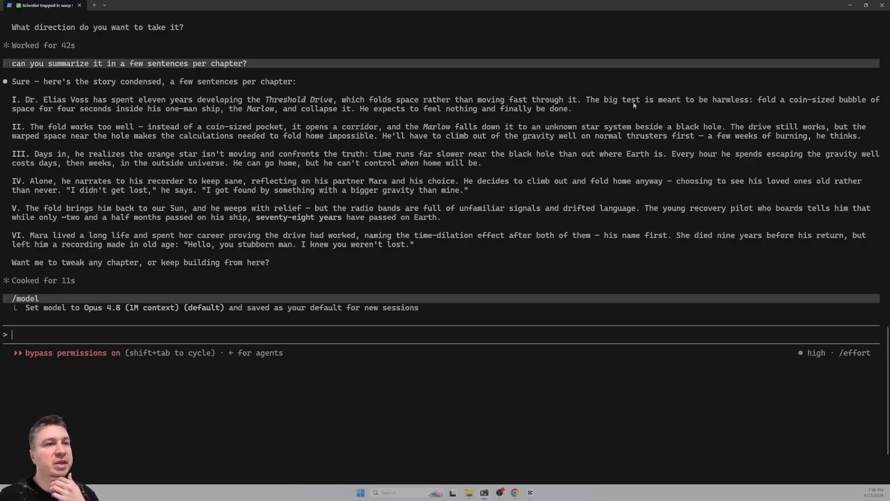
left_click_drag(759, 101, 569, 116)
left_click(828, 104)
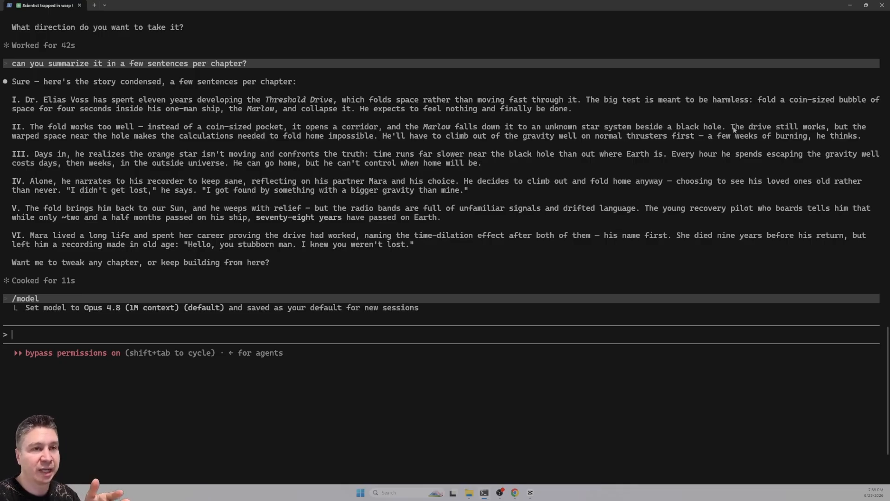
left_click_drag(50, 155, 115, 164)
left_click(90, 164)
left_click_drag(60, 164, 83, 164)
left_click_drag(180, 164, 231, 164)
left_click_drag(223, 164, 135, 164)
Read the condensed summaries of chapters IV to VI, from the scientist's recordings through his return to the ending.
left_click(73, 188)
left_click_drag(29, 184, 655, 184)
left_click(422, 180)
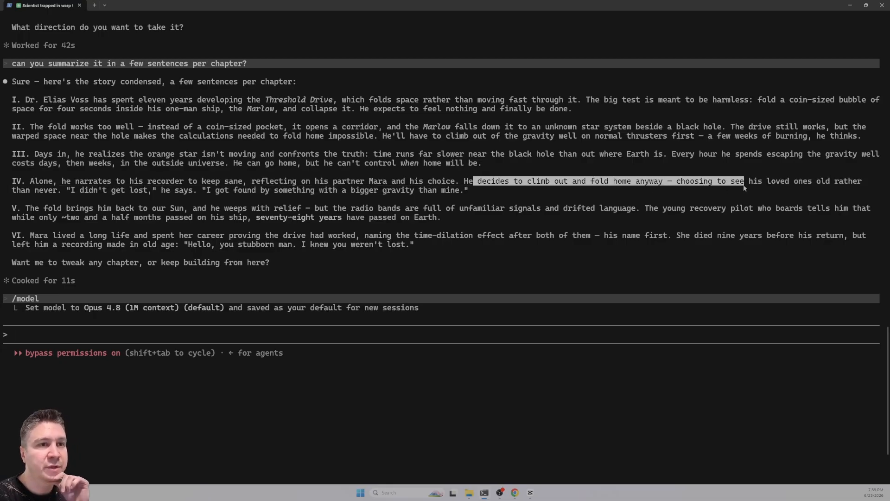
left_click_drag(745, 187, 70, 191)
left_click(57, 191)
left_click(78, 191)
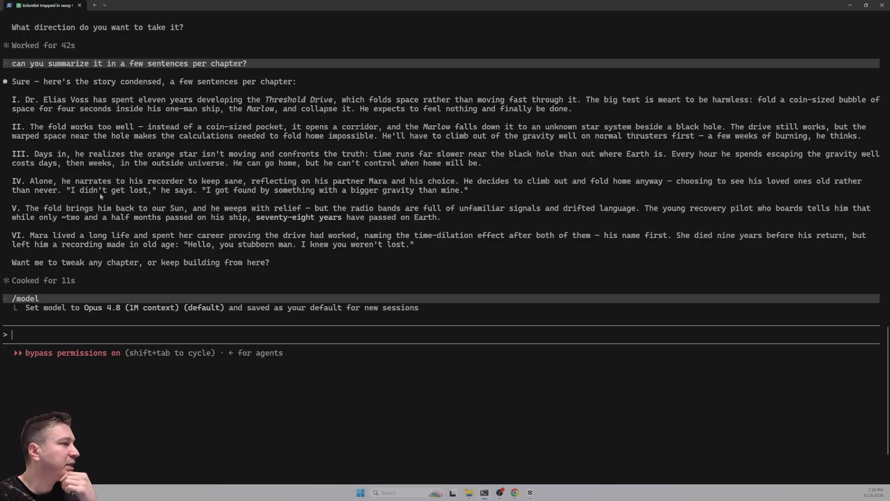
left_click_drag(232, 191, 392, 193)
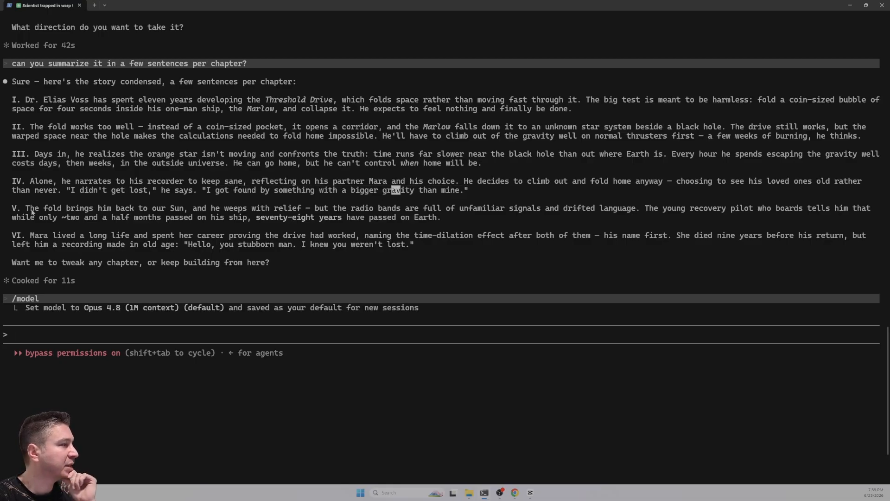
left_click_drag(30, 210, 240, 216)
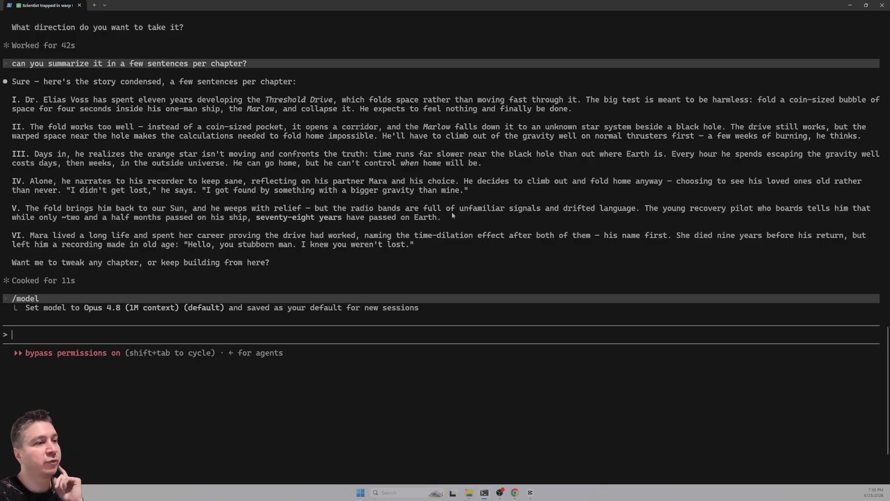
mouse_move(436, 210)
left_mouse_down()
mouse_move(825, 216)
mouse_move(165, 226)
mouse_move(76, 218)
mouse_move(159, 225)
mouse_move(422, 219)
left_mouse_up()
left_click(644, 211)
left_click(71, 237)
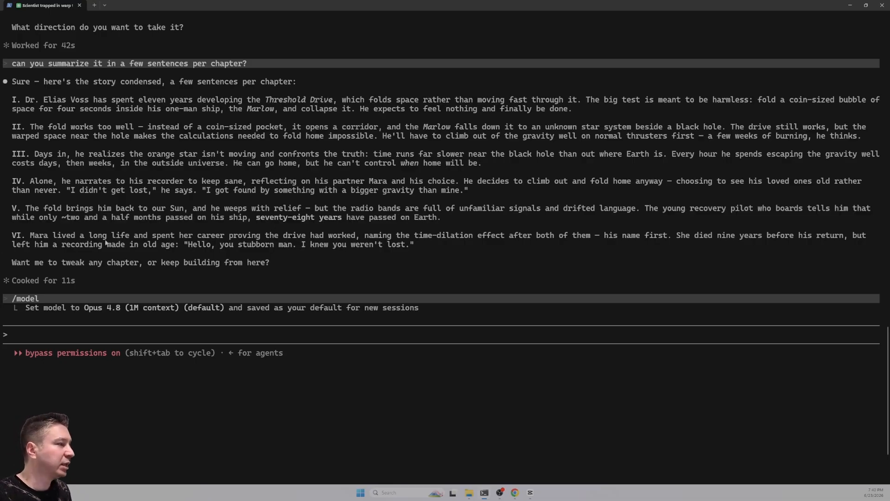
left_click_drag(230, 237, 675, 239)
left_click(312, 238)
left_click_drag(677, 237, 414, 246)
left_click(183, 247)
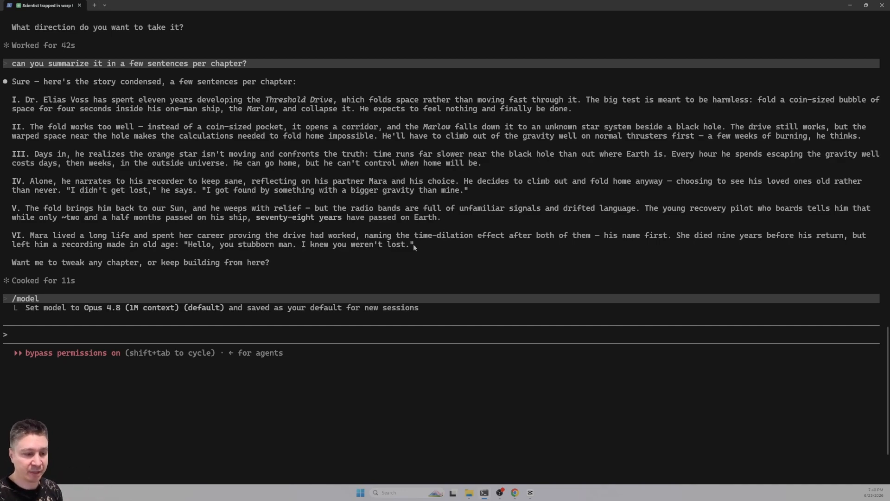
type("I need s")
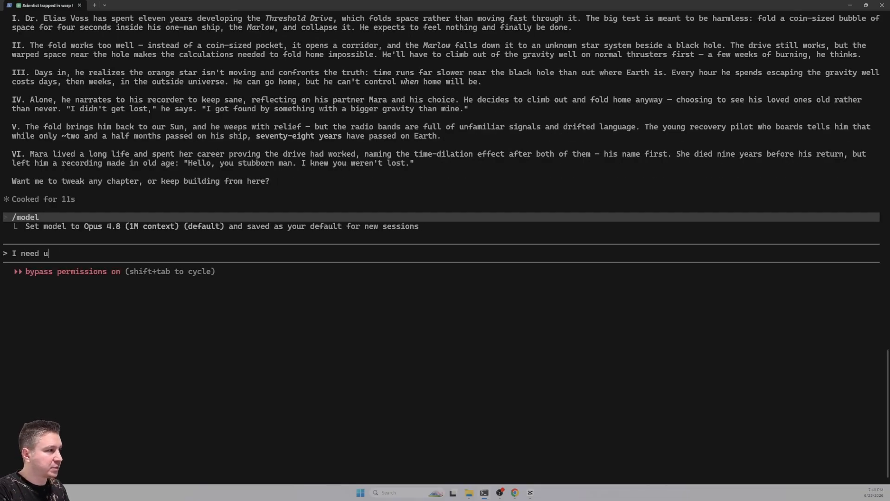
type("s")
key("BackSpace")
key("BackSpace")
key("BackSpace")
key("BackSpace")
key("BackSpace")
key("BackSpace")
key("BackSpace")
key("BackSpace")
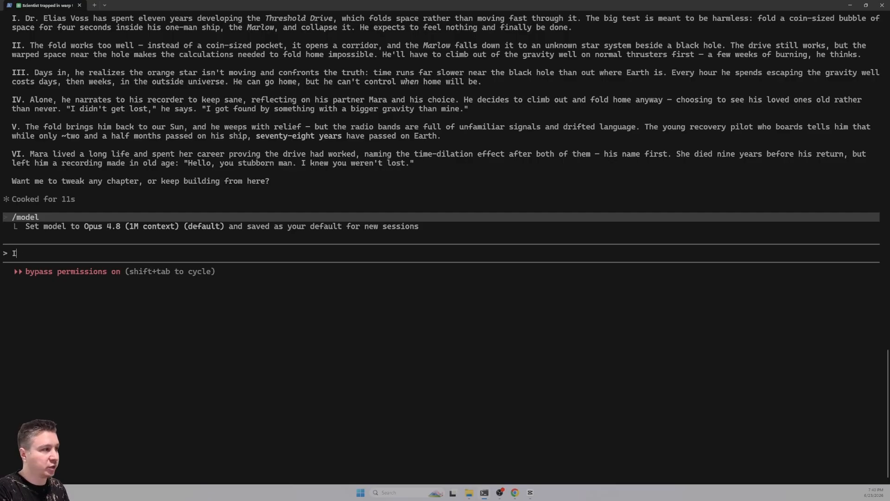
key("BackSpace")
Start the prompt with "ok I love the story and now we need to convert this into a short video for youtube, in".
type("ok I love the ")
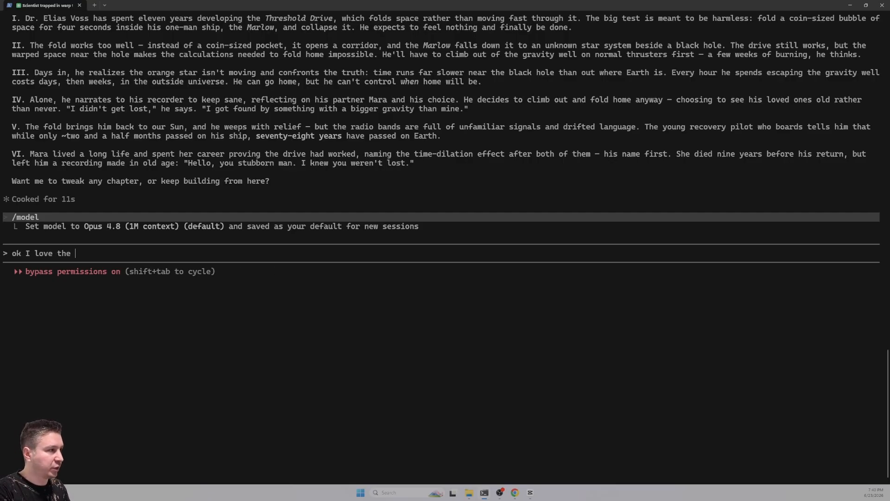
type("story an")
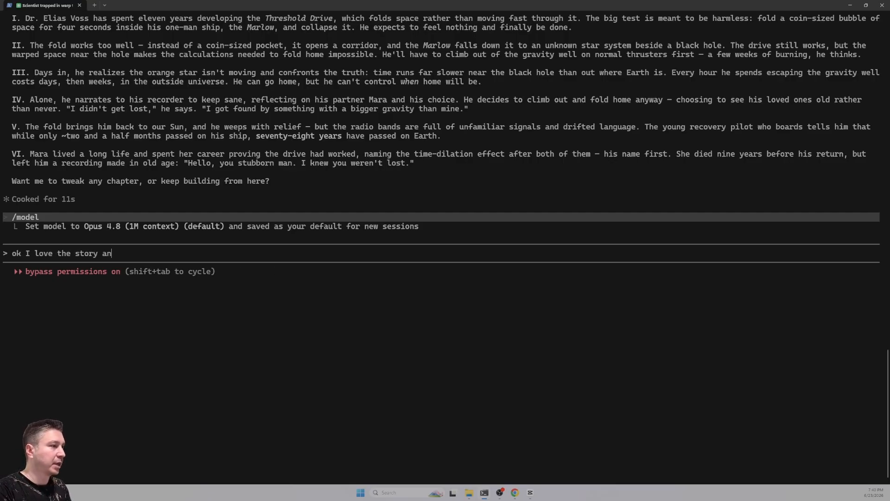
type("d now we need to")
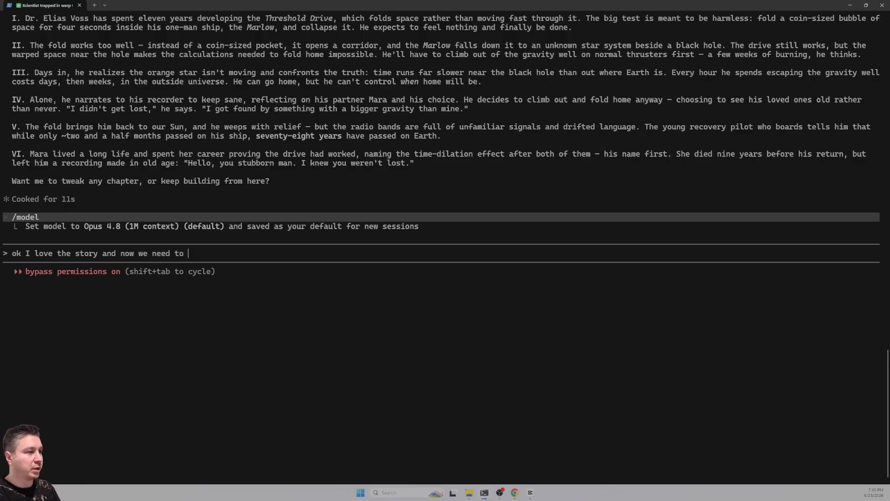
type(" convert this into a ")
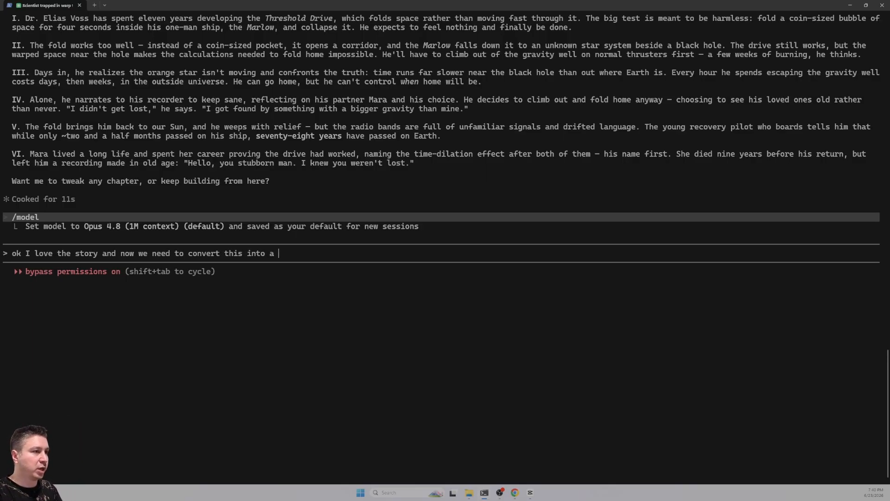
type("short video o")
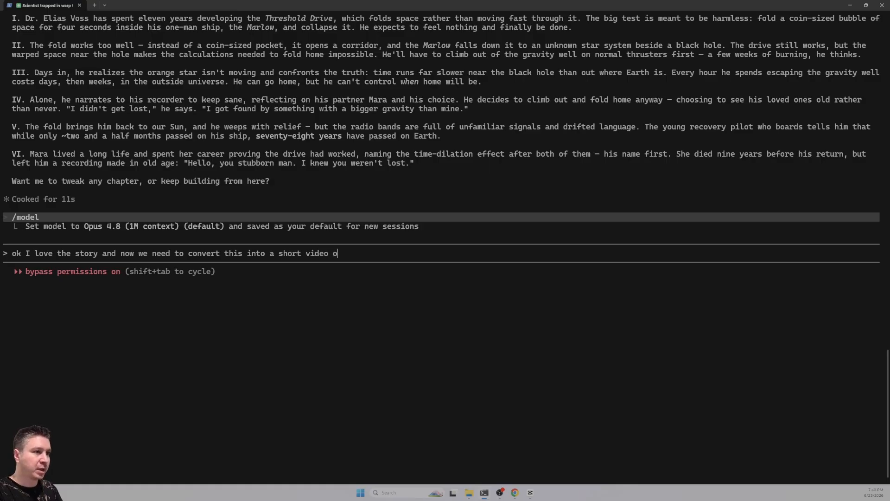
type("f 1-2")
key("BackSpace")
key("BackSpace")
key("BackSpace")
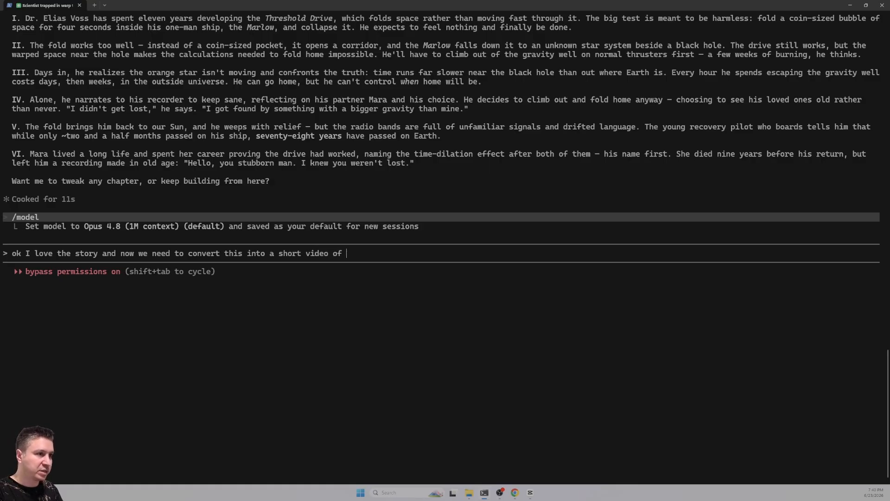
key("BackSpace")
key("BackSpace")
type("for y")
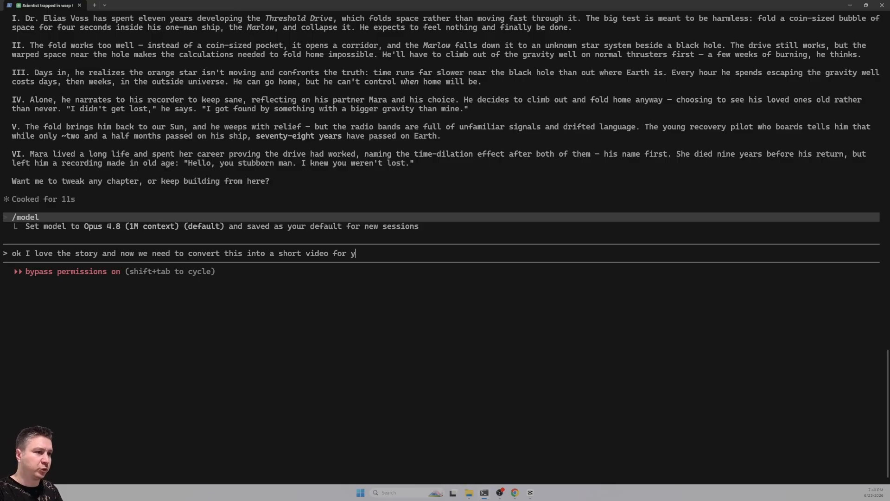
type("outube, in")
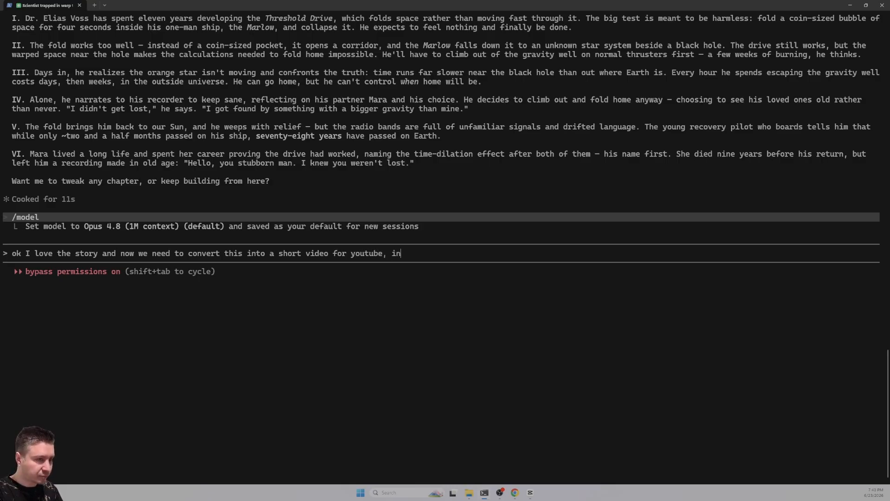
Continue the prompt with "this case I need you to generate each scene image geneartion prompt and animation promt as well,".
type(" this case I need yo")
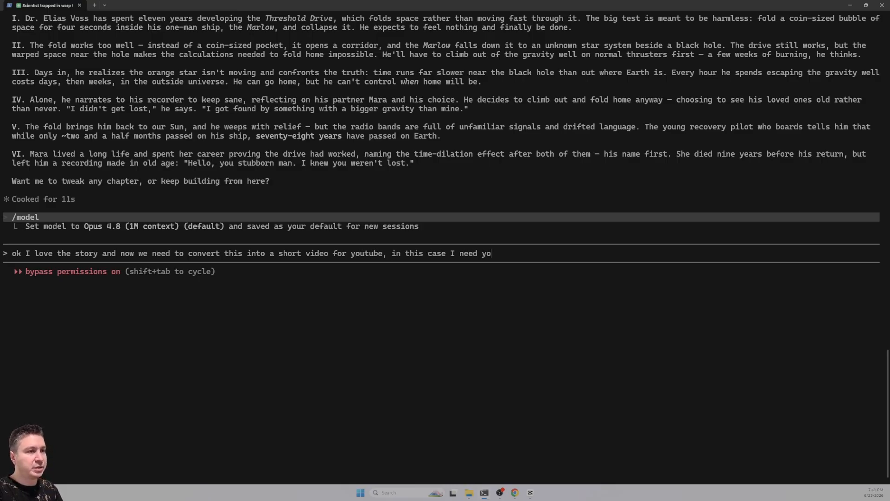
type("u to generate each s")
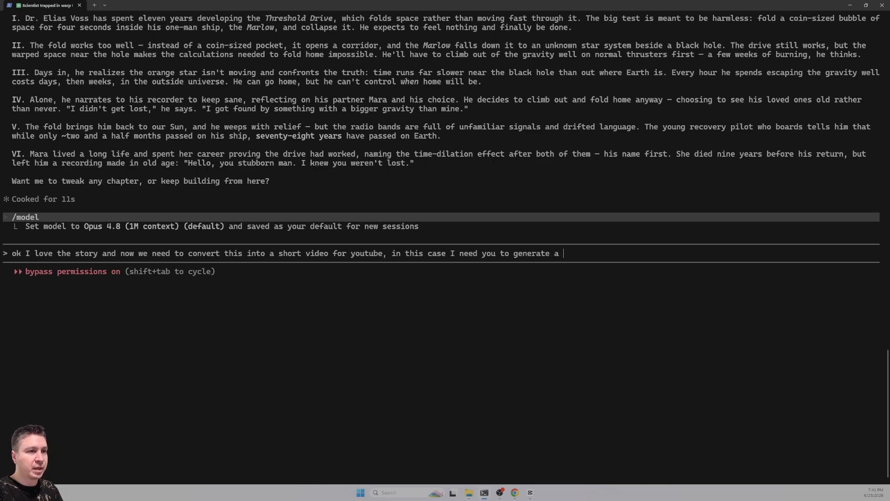
type("cene ")
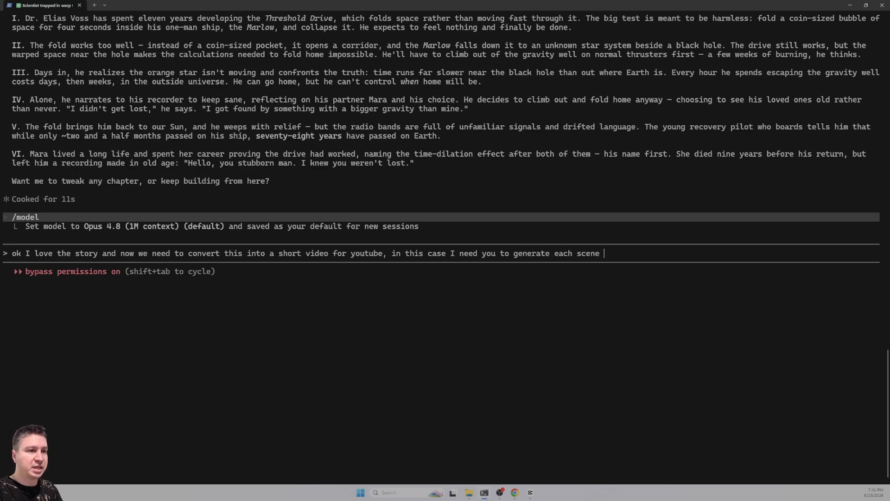
type("image ")
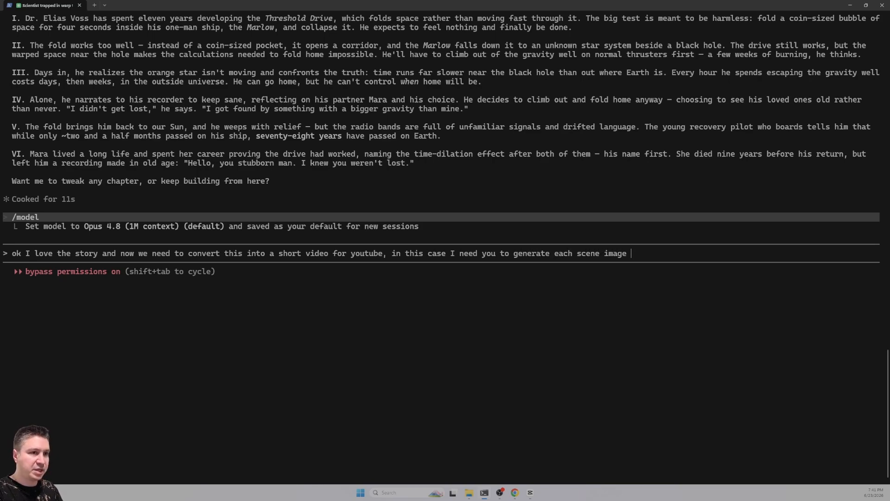
type("geneartion prompt ")
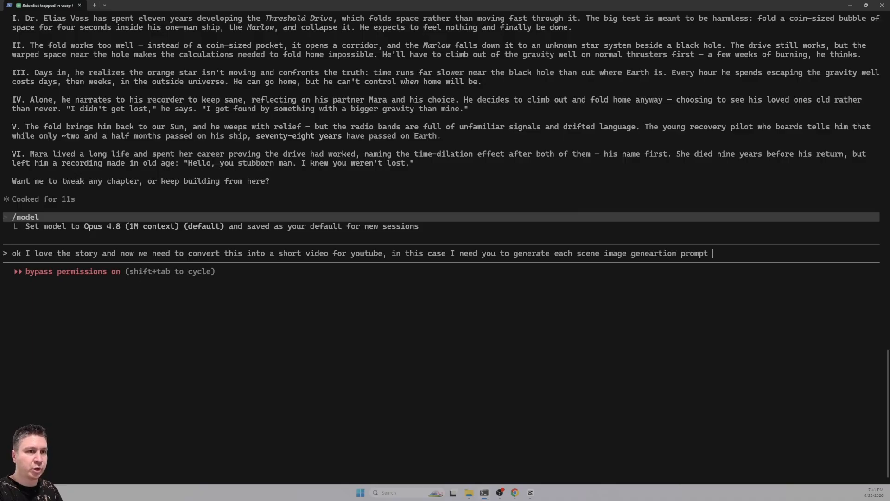
type("and animati")
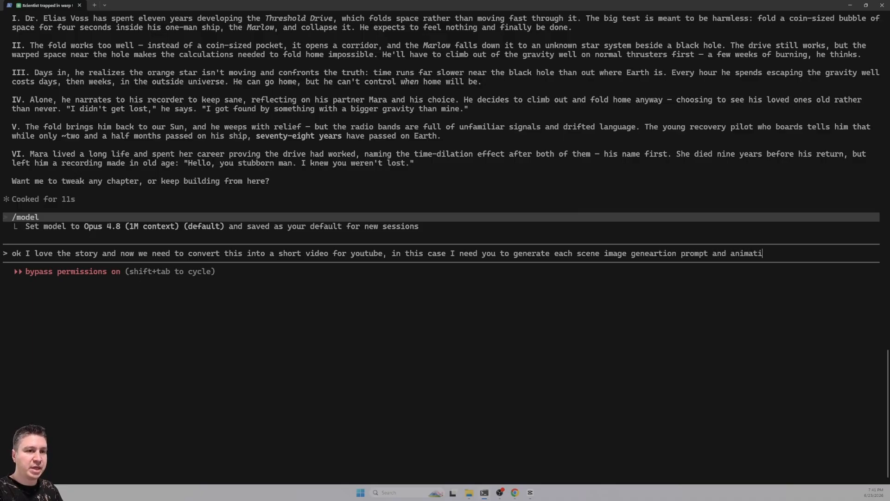
type("on promt")
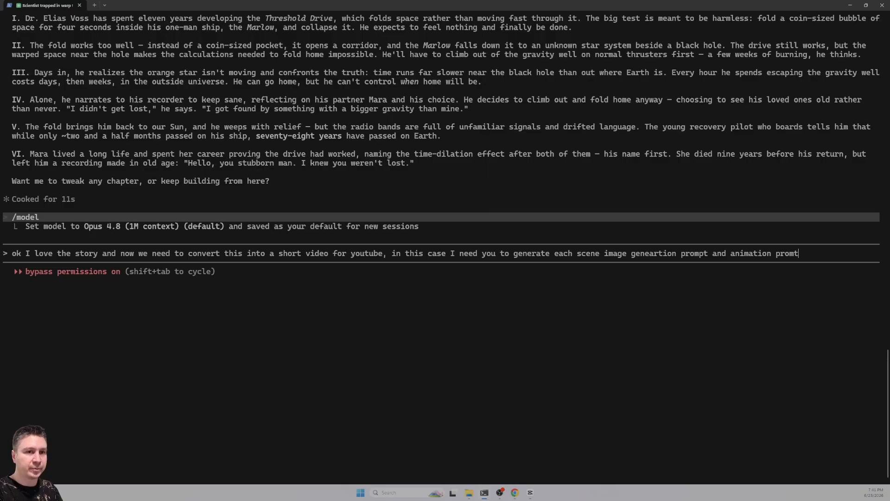
type(" as well,  ")
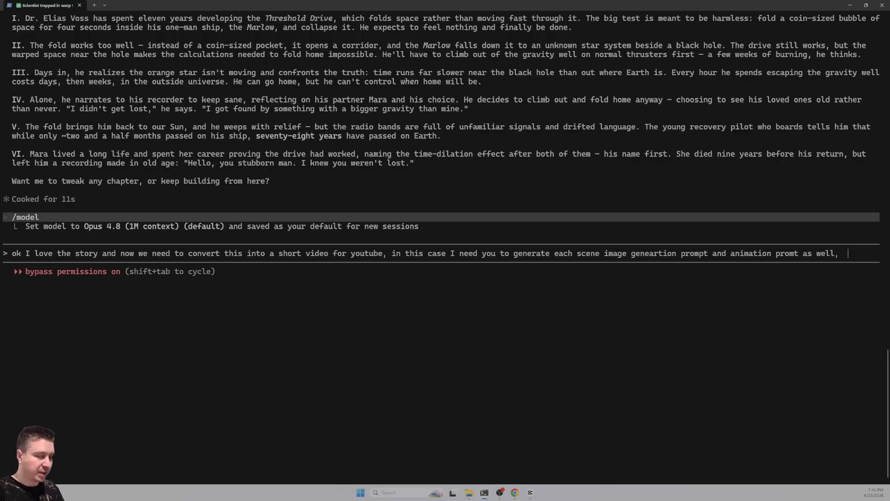
Finish the prompt with "Lets make this realistic 8k photography fitlers and very cool graphics" and submit it.
type("Lets make this ")
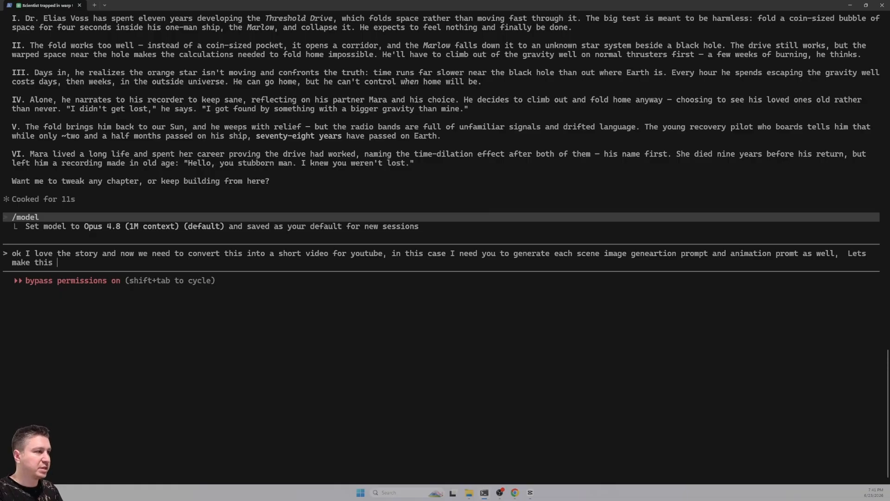
type("realisti")
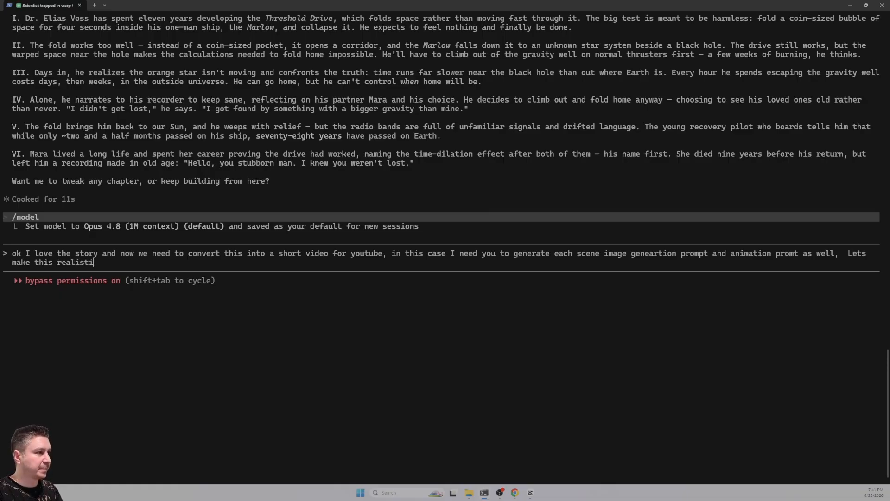
type("c 8k")
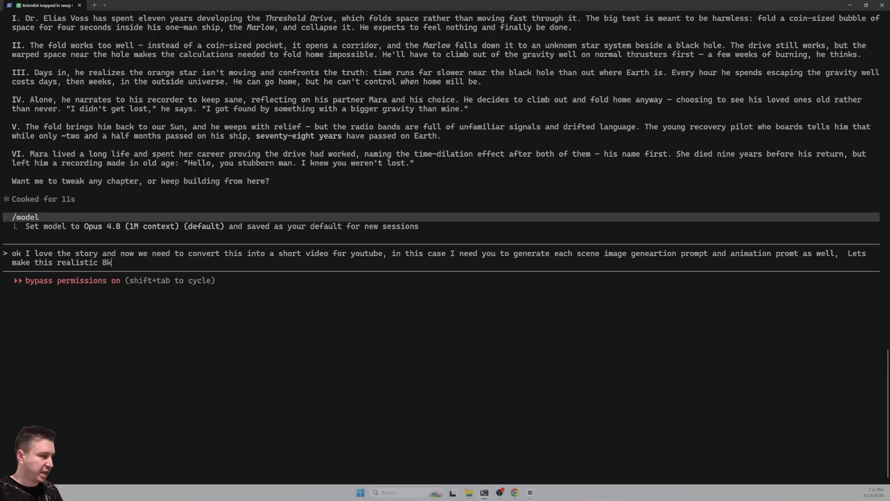
type(" photo")
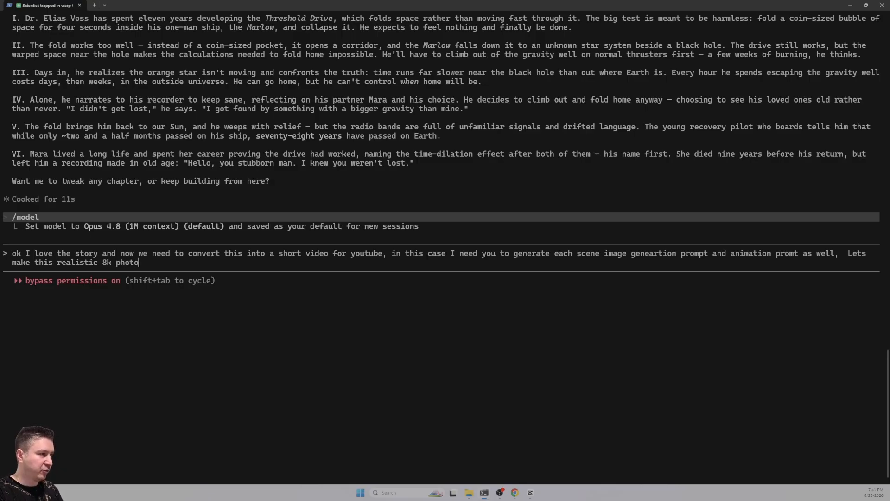
type("graphy ")
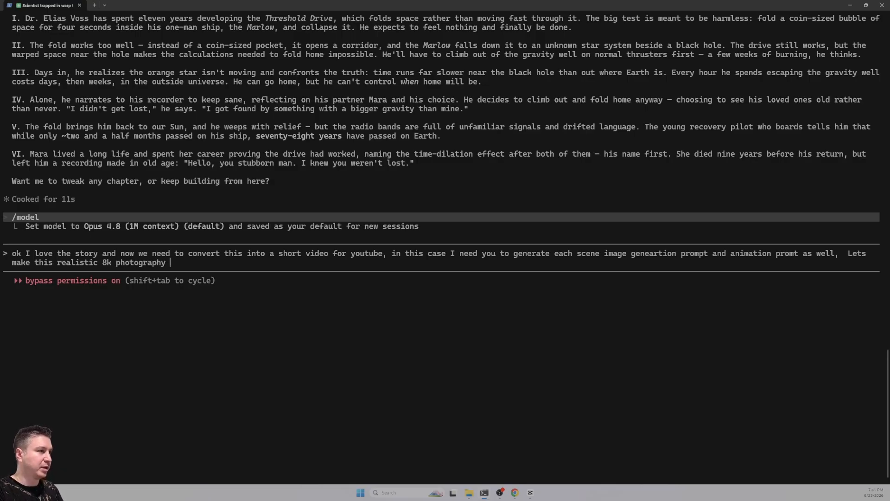
type("fitlers an")
type("d ")
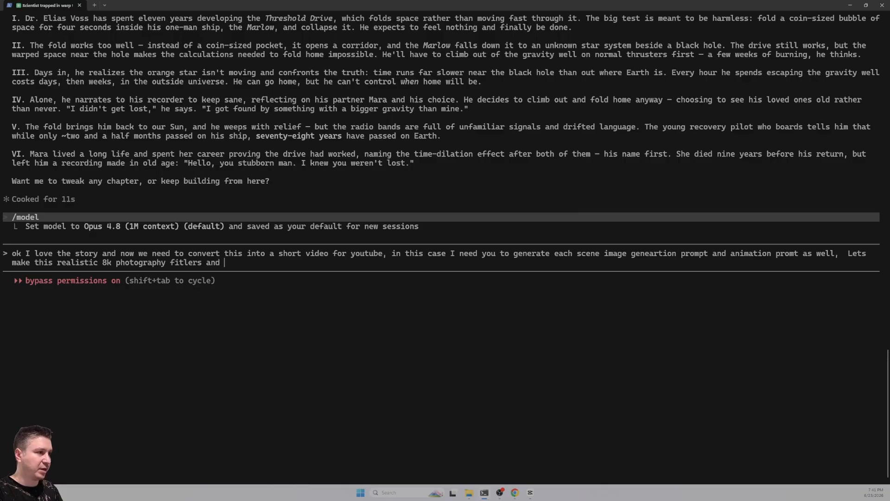
type("very cool ")
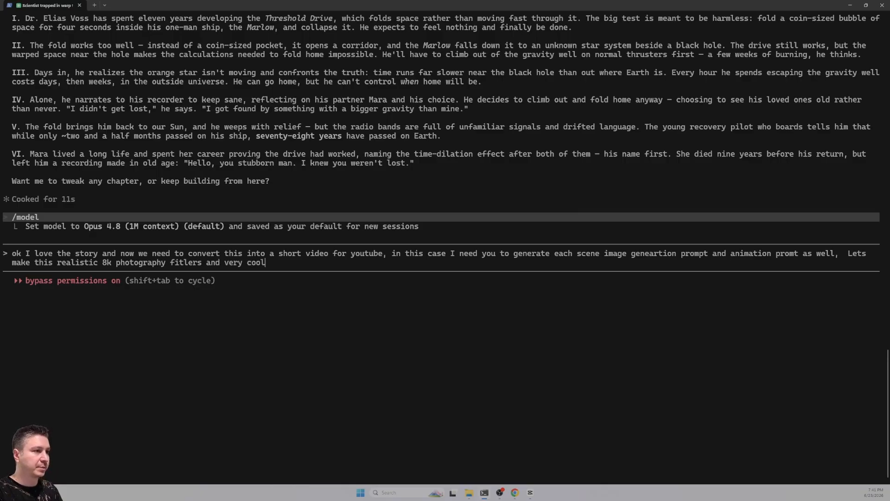
type("graphics")
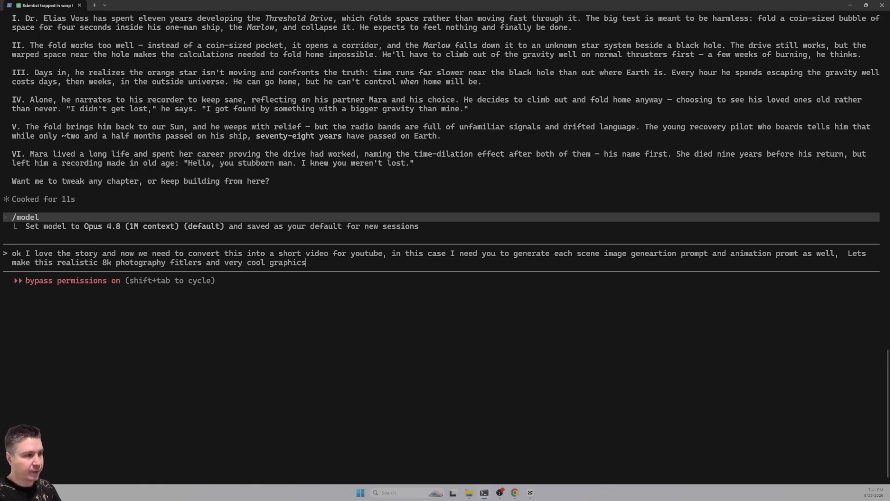
key("Return")
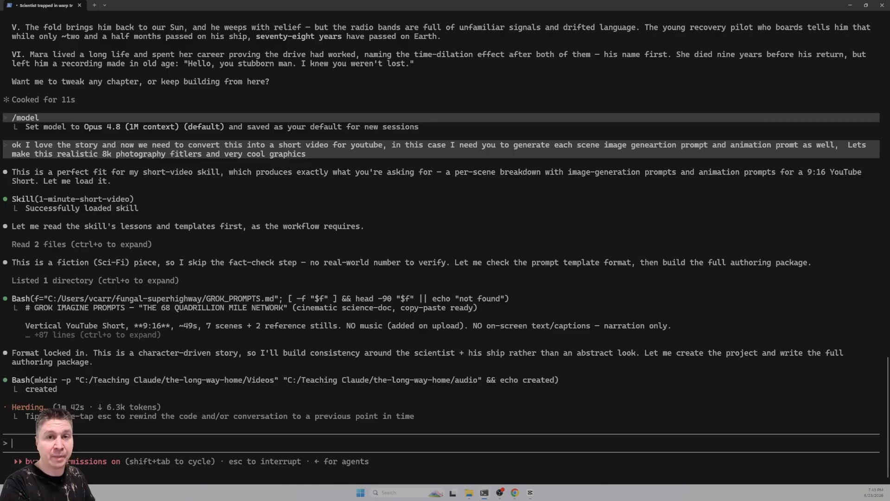
Write the follow-up "One important thing is that we need consistency so you have to generate the character reference images so we can use them in the scenes, and".
type("One important")
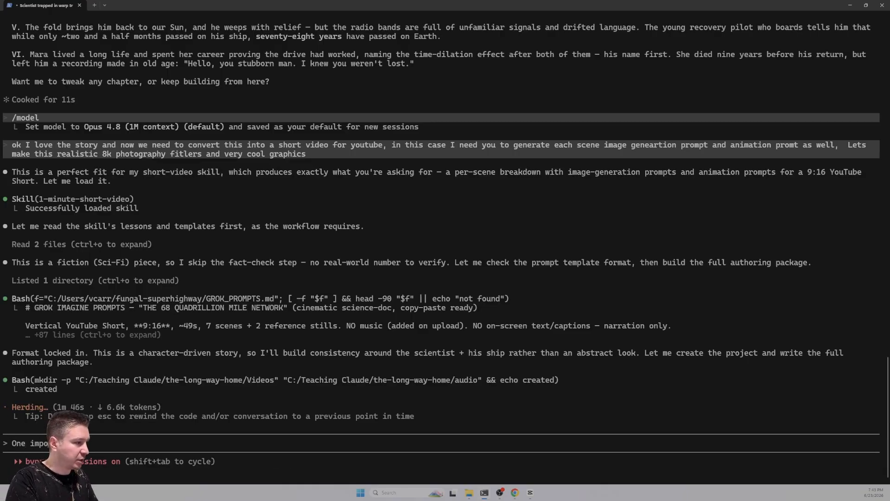
type(" thing is that w")
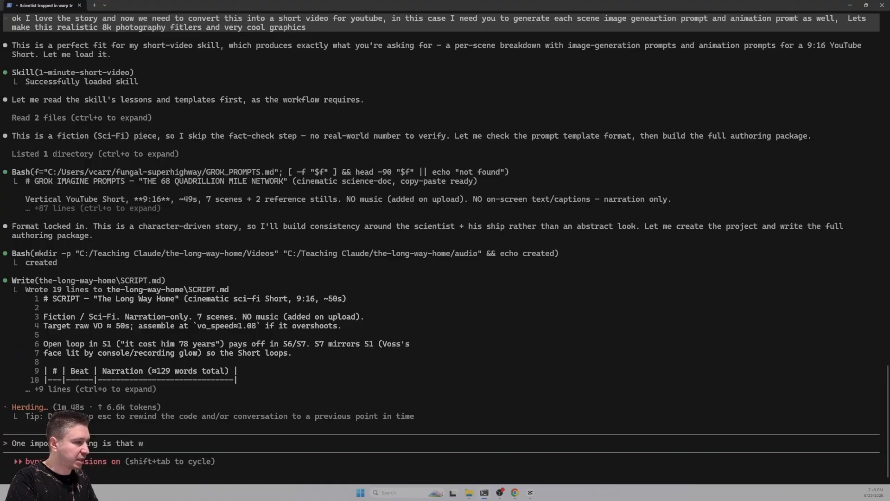
type("e need consisten")
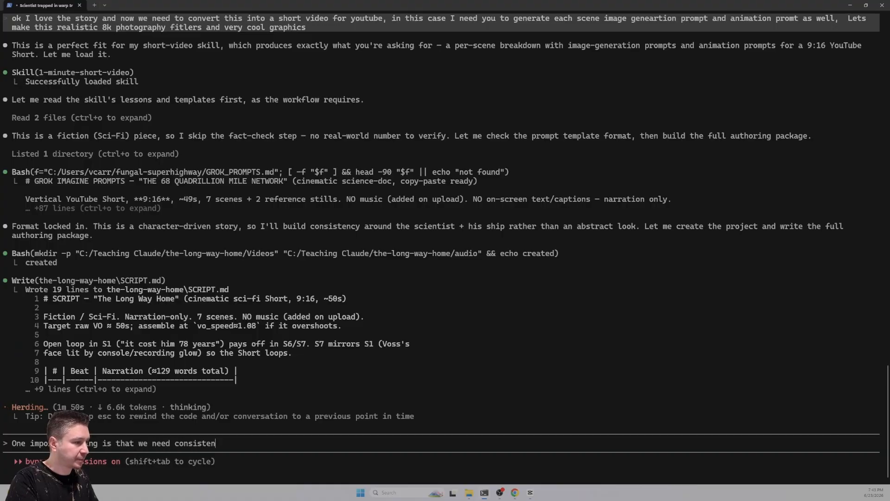
type("cy so you have to gener")
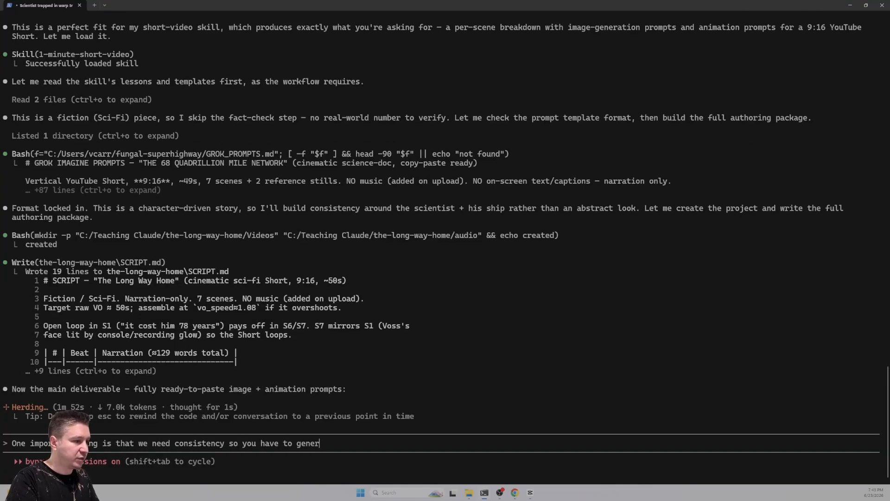
type("ate the cha")
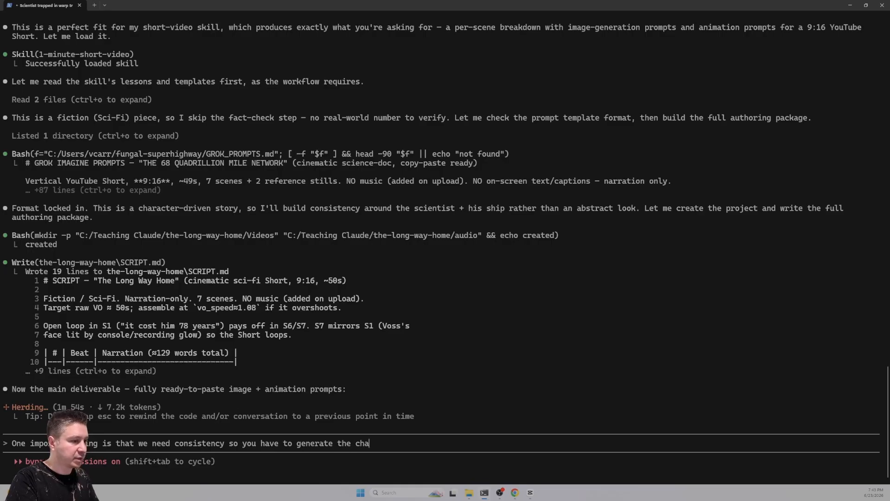
type("racter ")
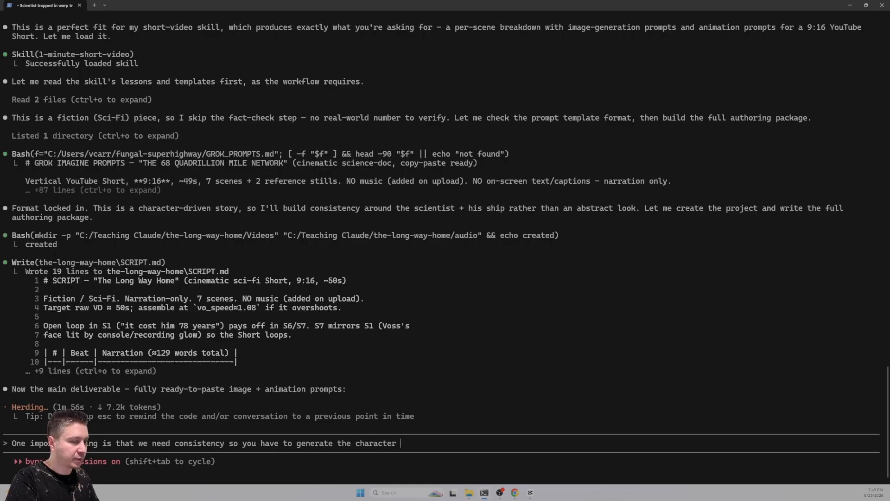
type("reference i")
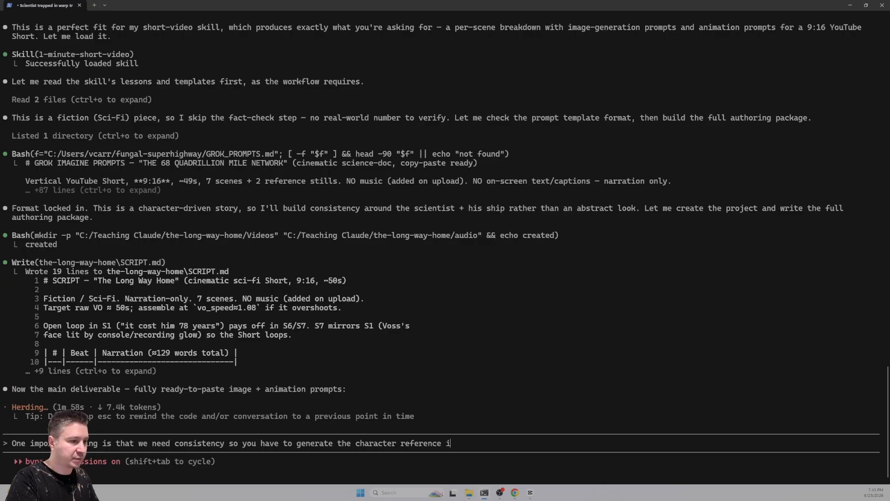
type("mages so we can use")
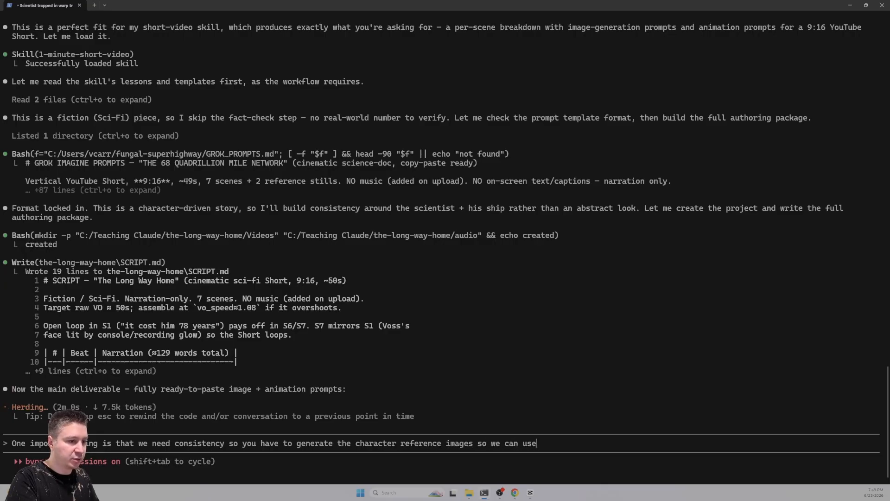
type(" them in the sc")
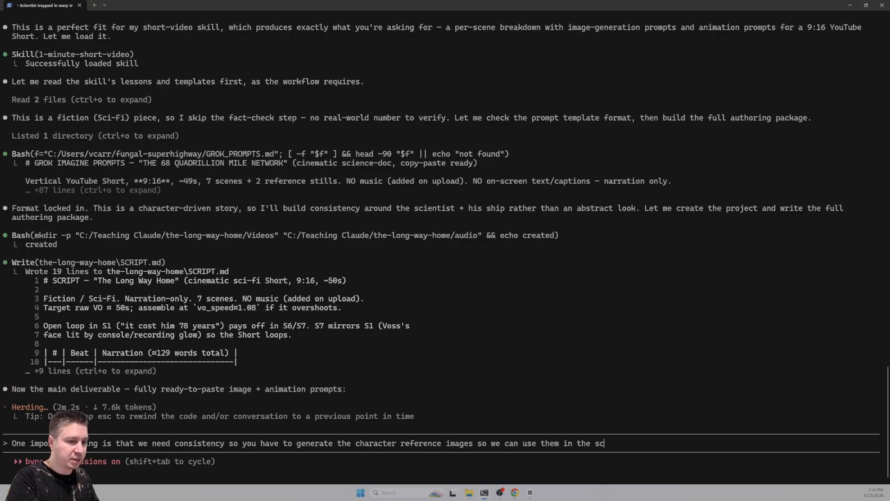
type("enes, and ")
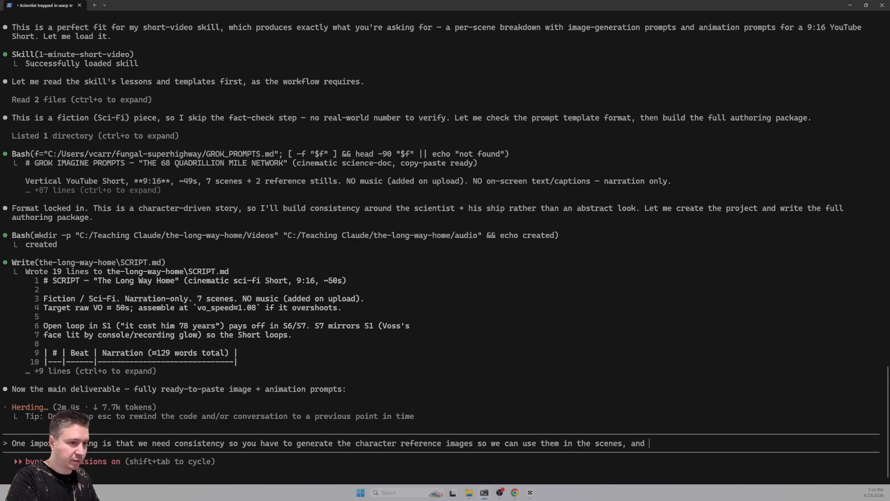
Complete the follow-up message with "if anything repeats over the scenes we need a reference" and send it.
type("if anything repea")
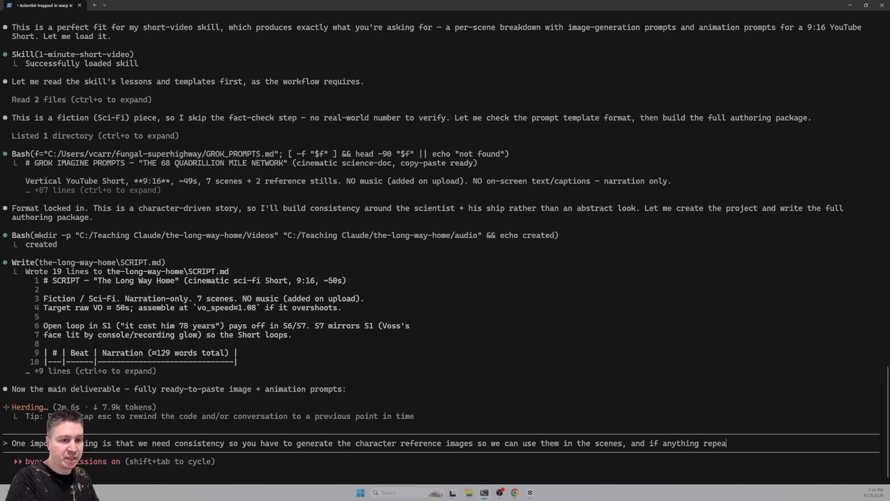
type("ts over the scene")
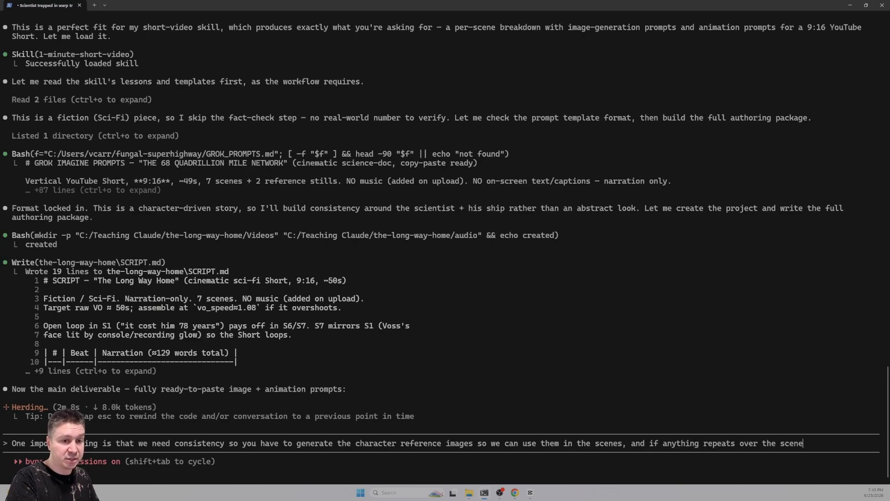
type("s we need a refer")
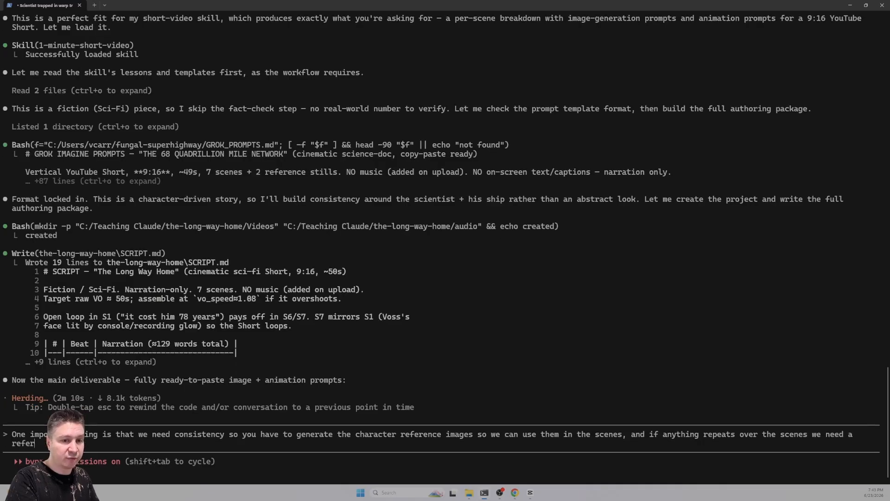
type("ence")
key("Return")
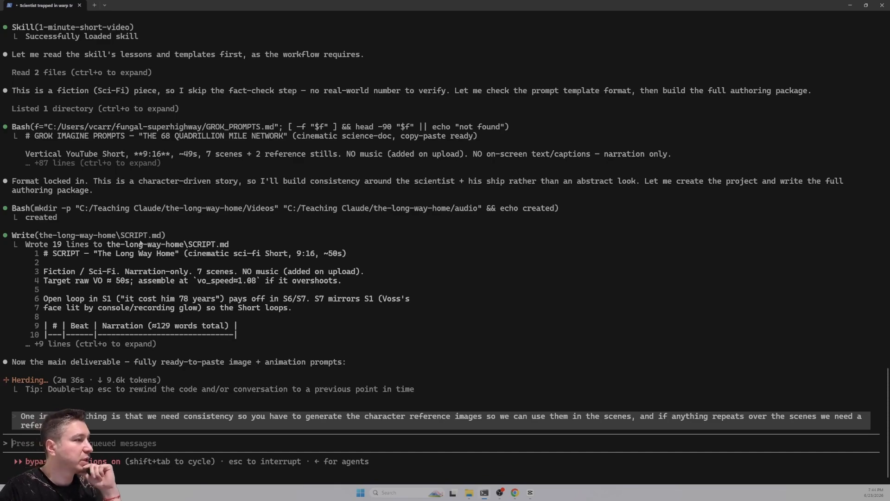
left_click_drag(107, 244, 211, 245)
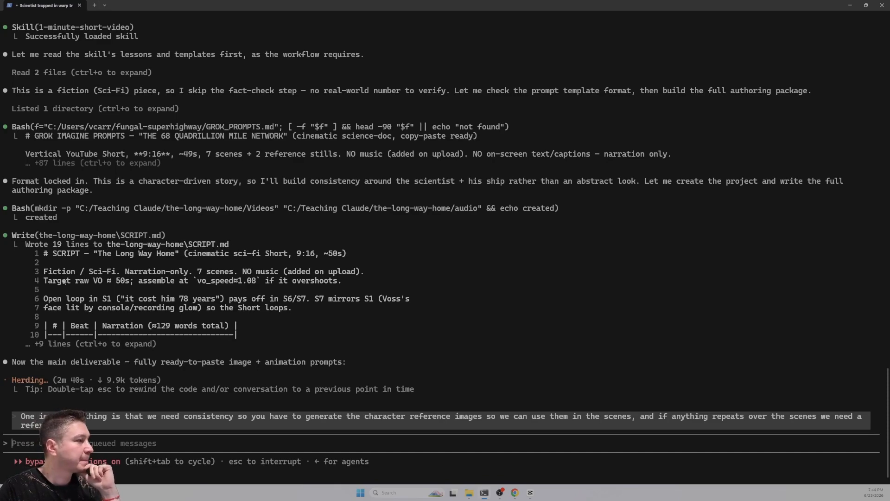
left_click_drag(92, 274, 203, 274)
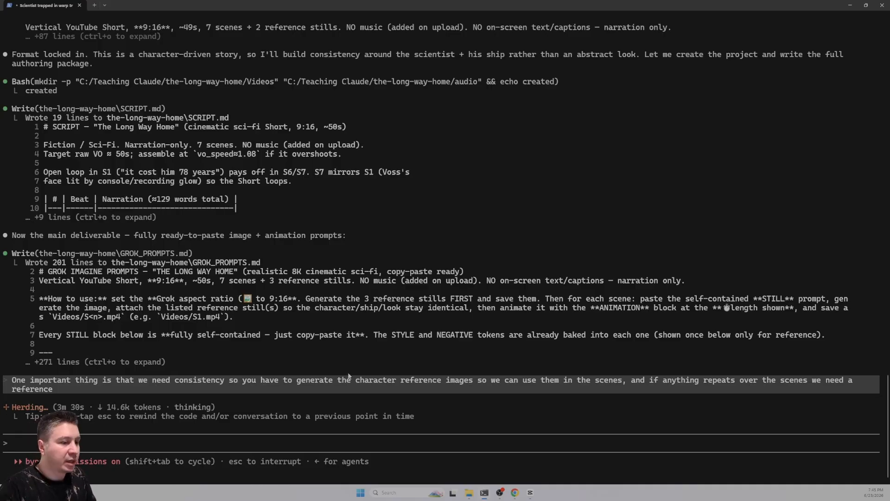
Switch to File Explorer, go into the the-long-way-home folder inside Teaching Claude, and open its GROK_PROMPTS Markdown file.
key("alt+Tab")
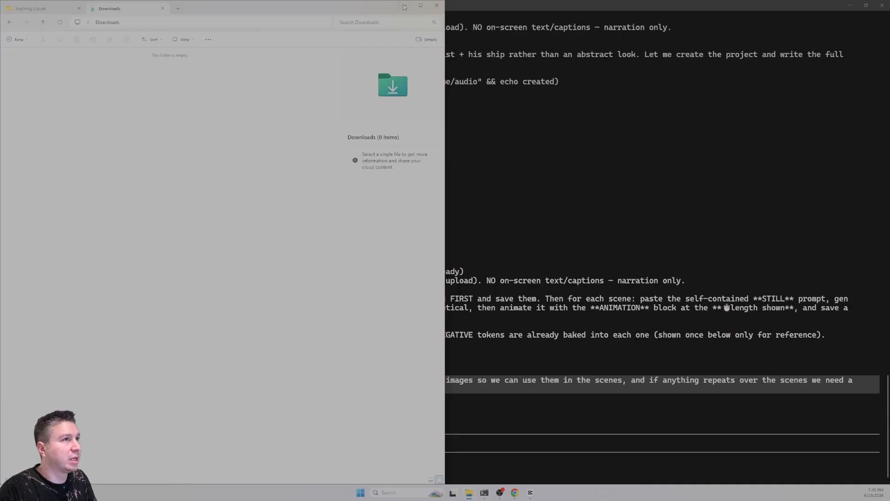
left_click(34, 9)
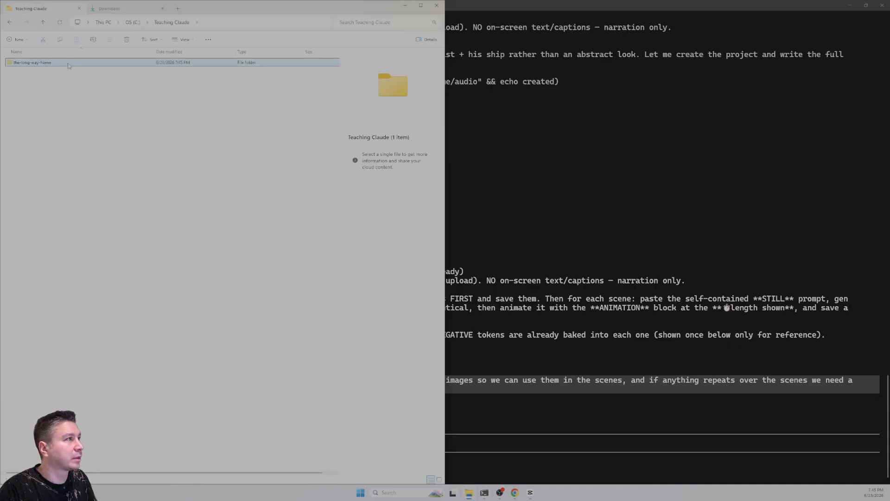
double_click(69, 64)
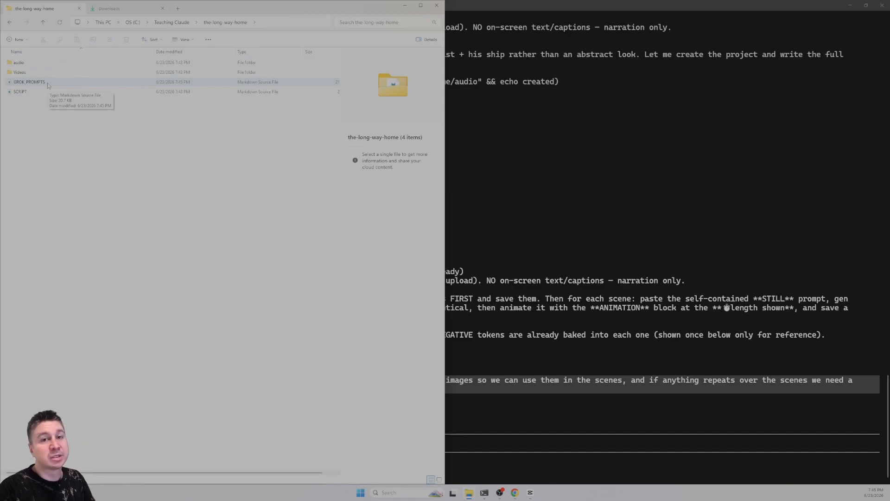
left_click(48, 85)
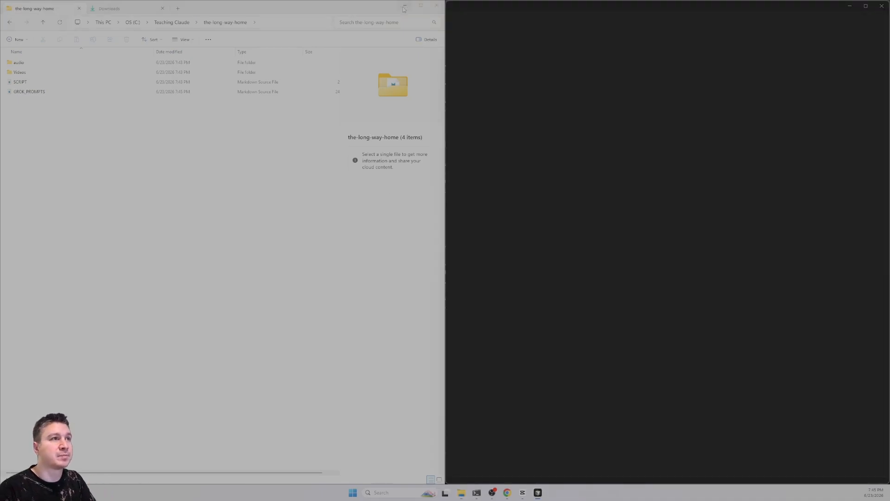
left_click(405, 6)
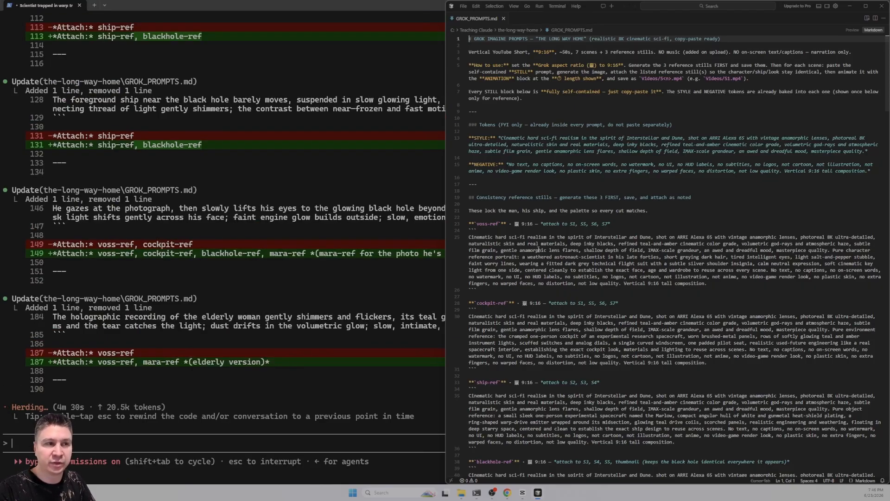
Show GROK_PROMPTS.md as a rendered Markdown preview in the editor.
scroll(322, 260, "up", 3)
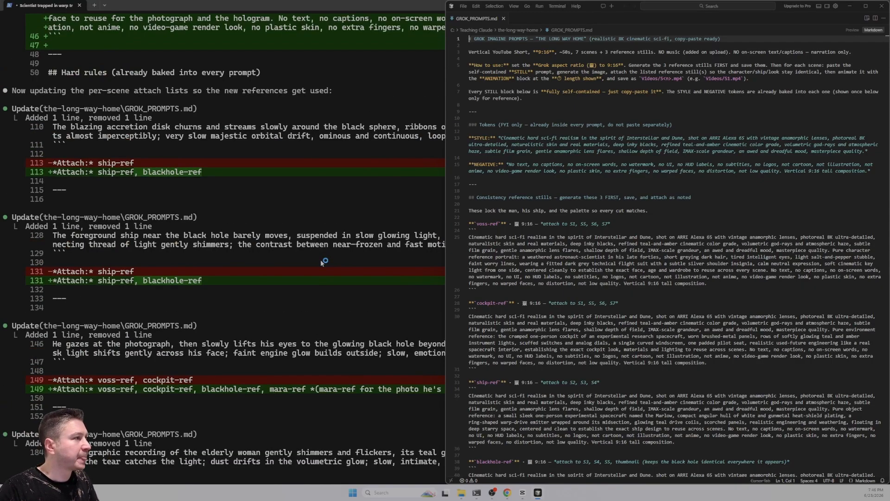
scroll(571, 263, "down", 1)
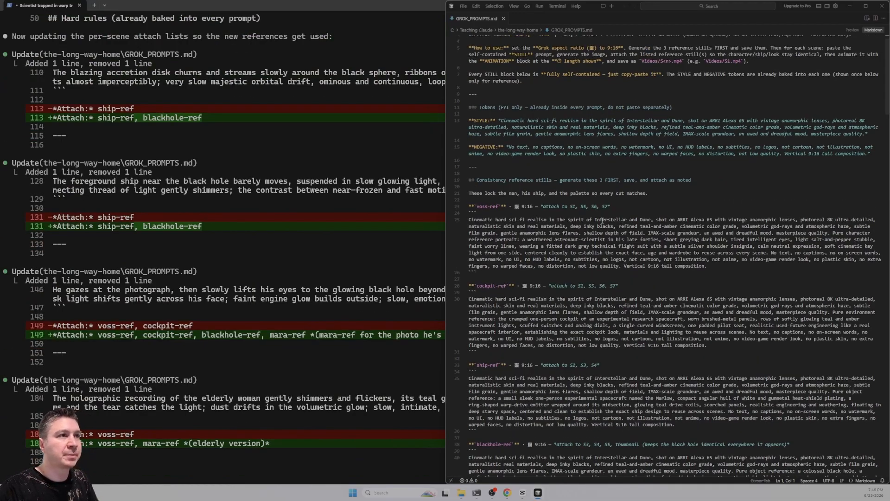
right_click(487, 19)
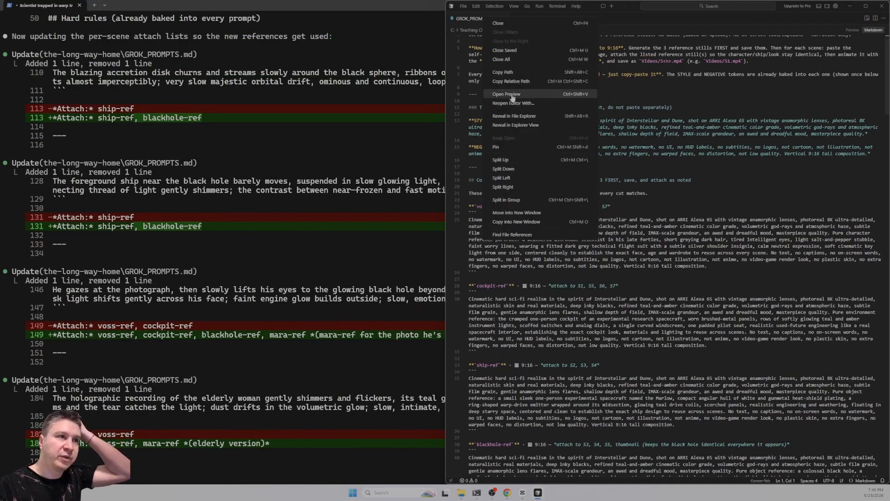
left_click(522, 98)
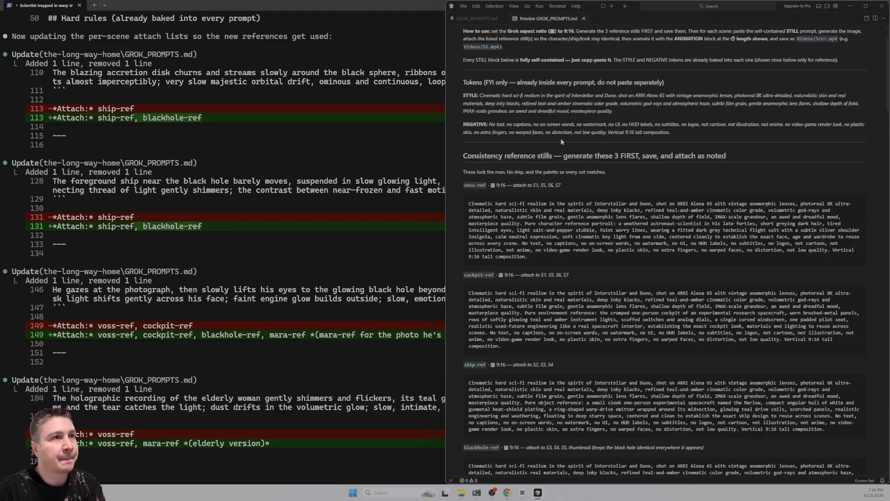
Examine the consistency reference still prompts in the preview and skim the scene and thumbnail blocks of GROK_PROMPTS.md.
scroll(501, 81, "down", 1)
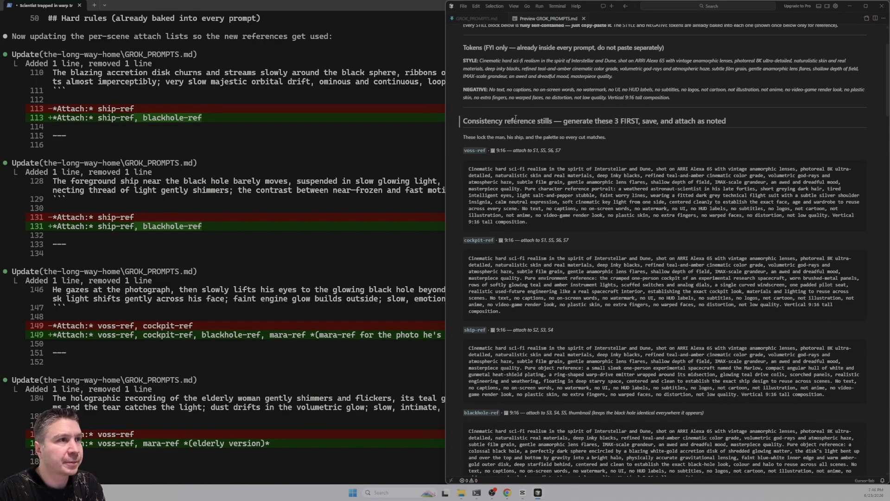
scroll(516, 170, "down", 1)
left_click_drag(469, 134, 558, 185)
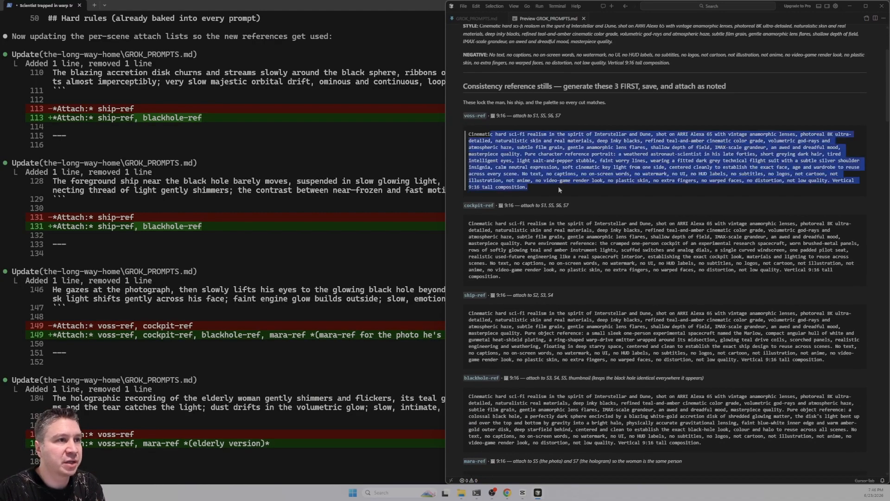
left_click_drag(511, 230, 548, 263)
scroll(524, 244, "down", 2)
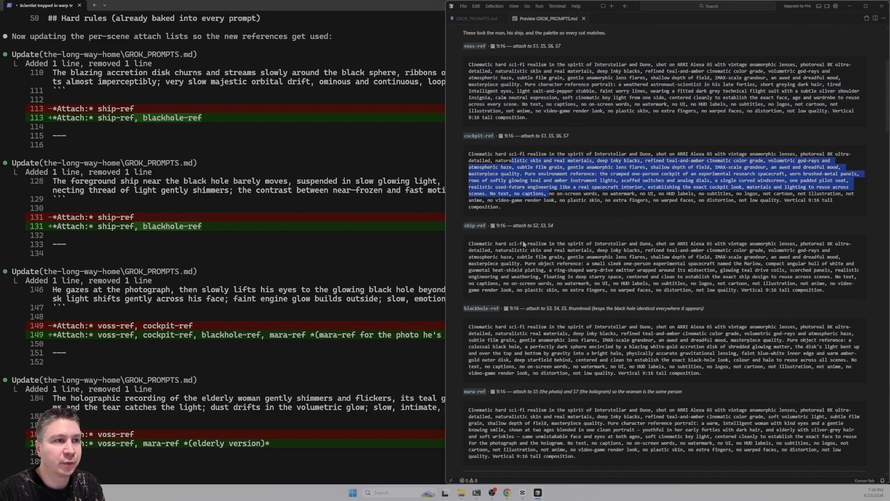
scroll(538, 256, "down", 10)
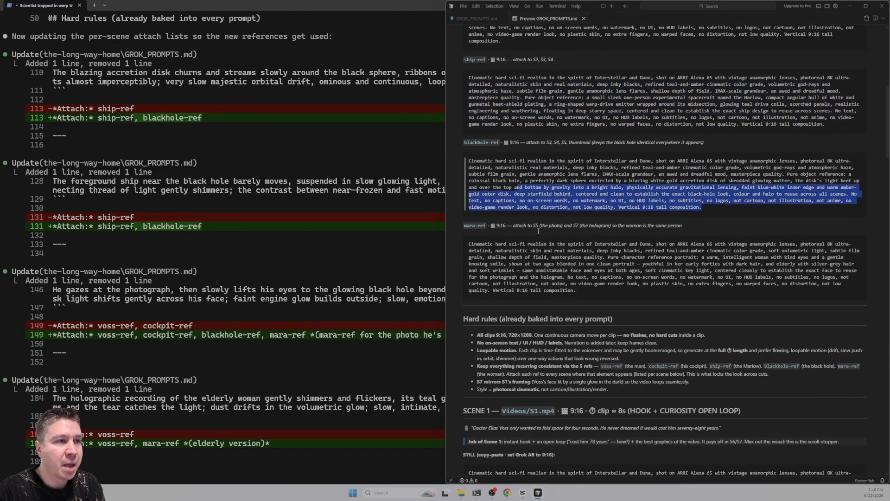
scroll(539, 230, "down", 20)
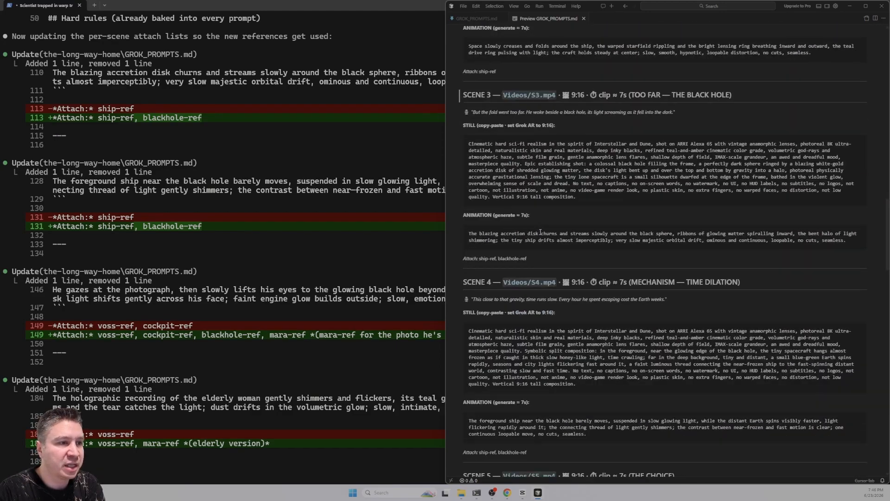
scroll(541, 235, "down", 10)
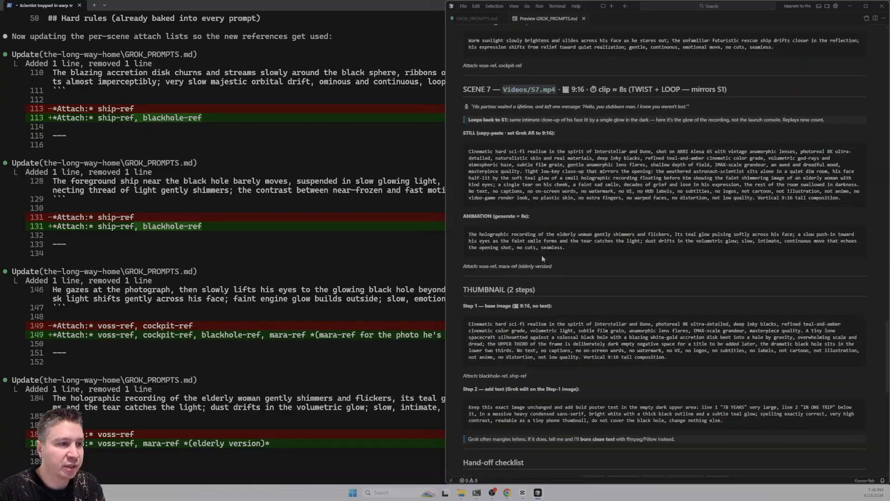
scroll(541, 254, "up", 20)
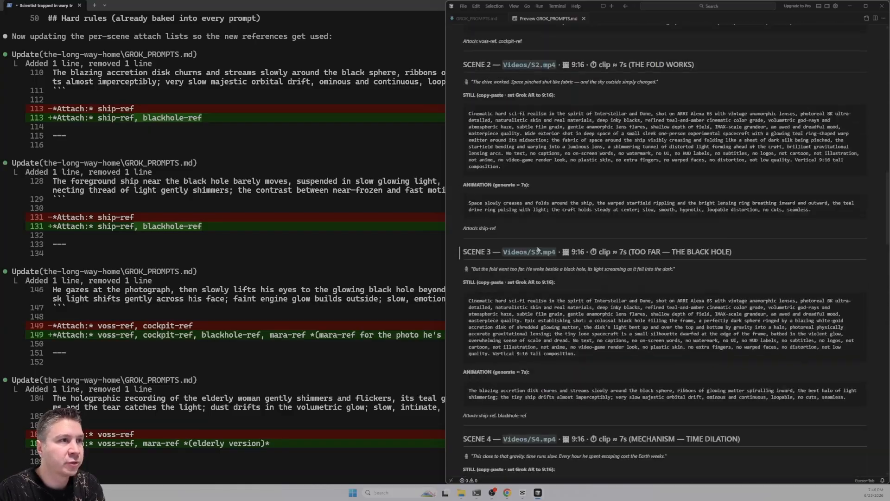
scroll(538, 247, "up", 3)
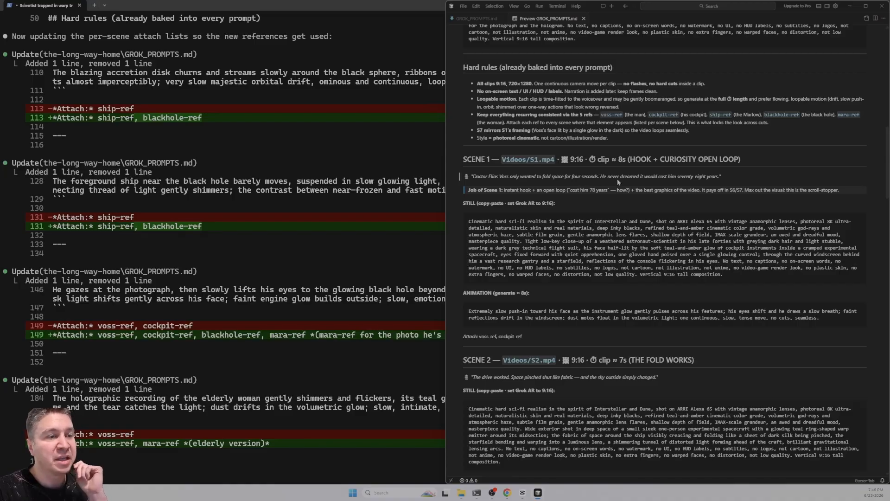
Read the narration lines of Scene 1 and Scene 2, along with their still and animation prompts.
left_click_drag(630, 177, 722, 178)
scroll(672, 185, "up", 2)
scroll(591, 222, "down", 5)
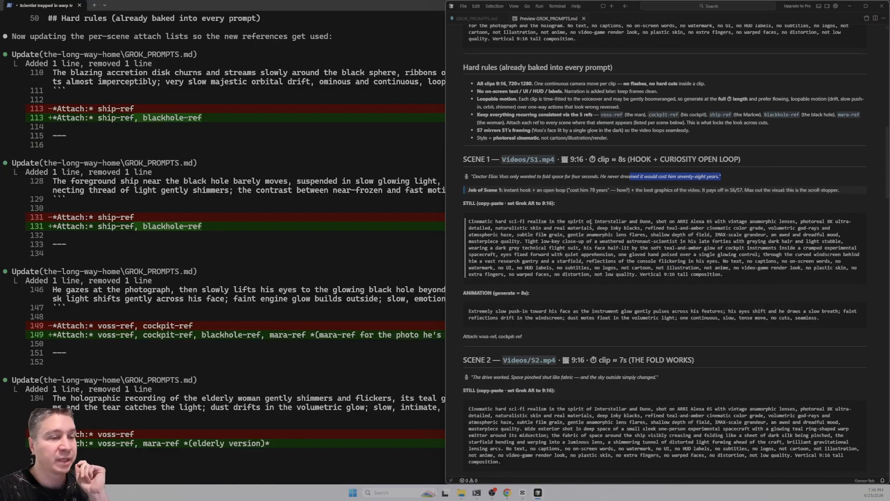
scroll(564, 225, "up", 3)
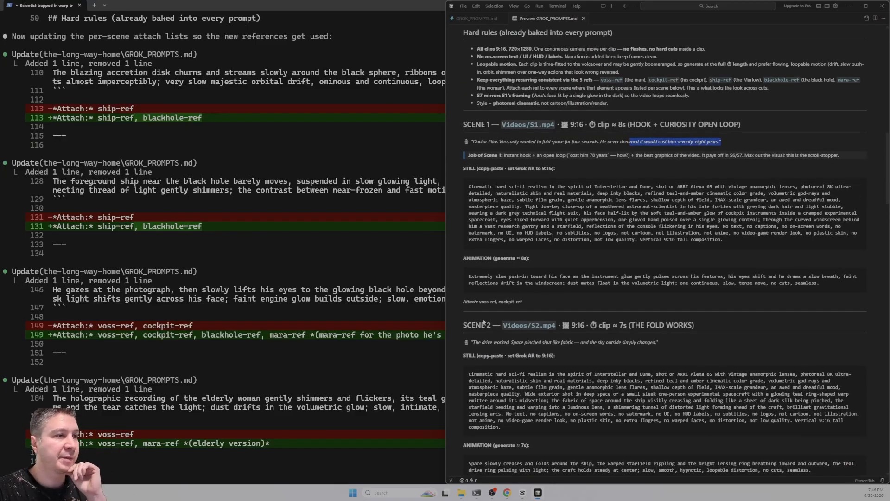
scroll(481, 339, "down", 1)
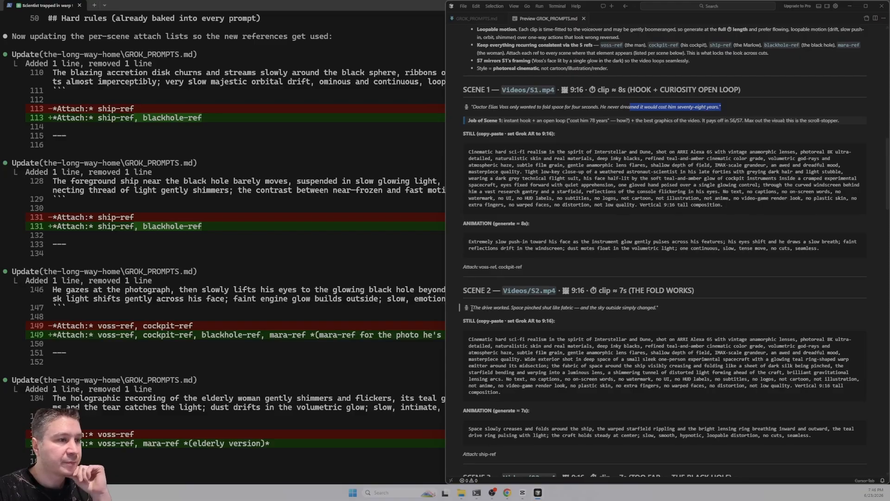
left_click_drag(482, 307, 656, 309)
left_click(549, 309)
left_click(562, 308)
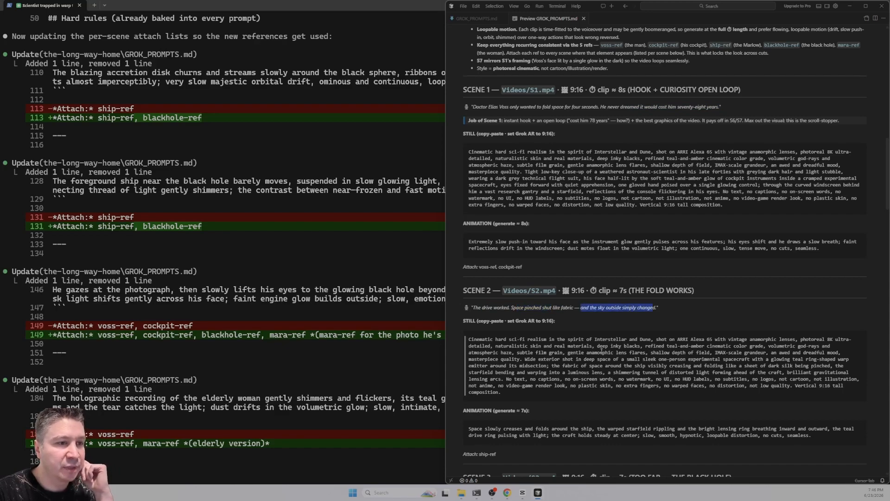
scroll(602, 351, "down", 2)
scroll(602, 351, "down", 1)
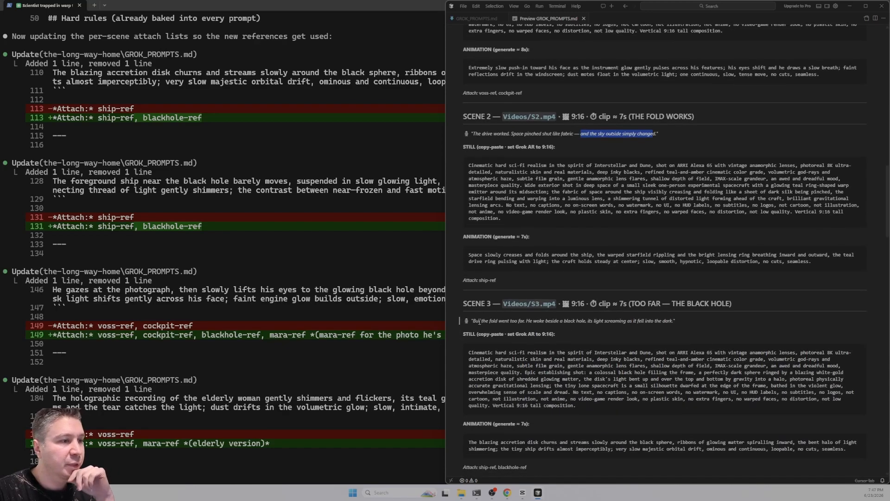
Read through Scenes 3, 4 and 5 in the preview, highlighting their narration lines to check how the story progresses.
left_click_drag(479, 320, 681, 322)
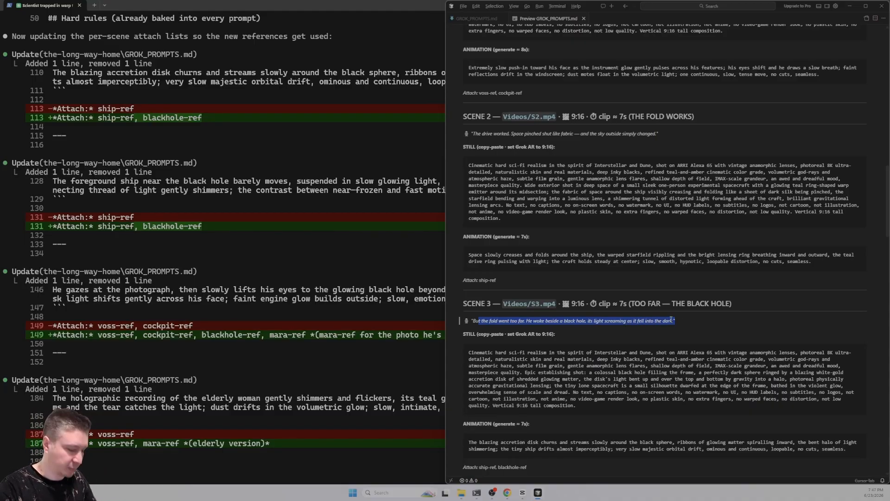
scroll(630, 331, "up", 1)
scroll(623, 314, "down", 3)
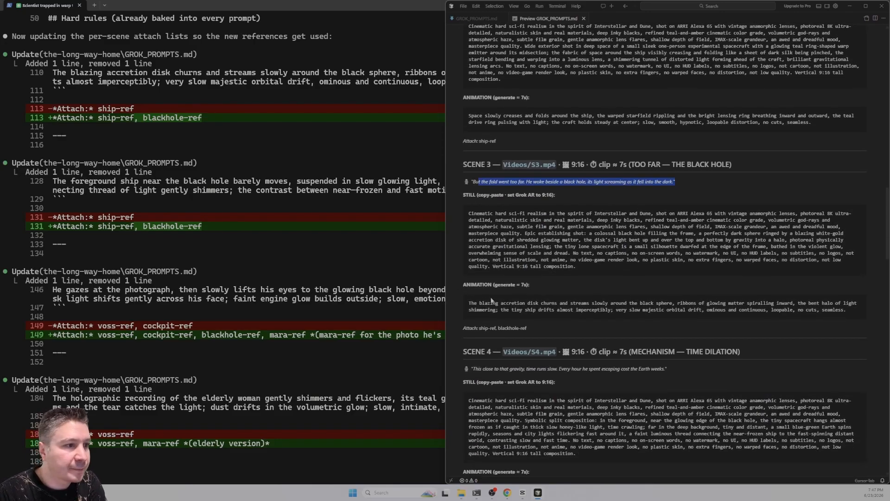
scroll(500, 327, "down", 2)
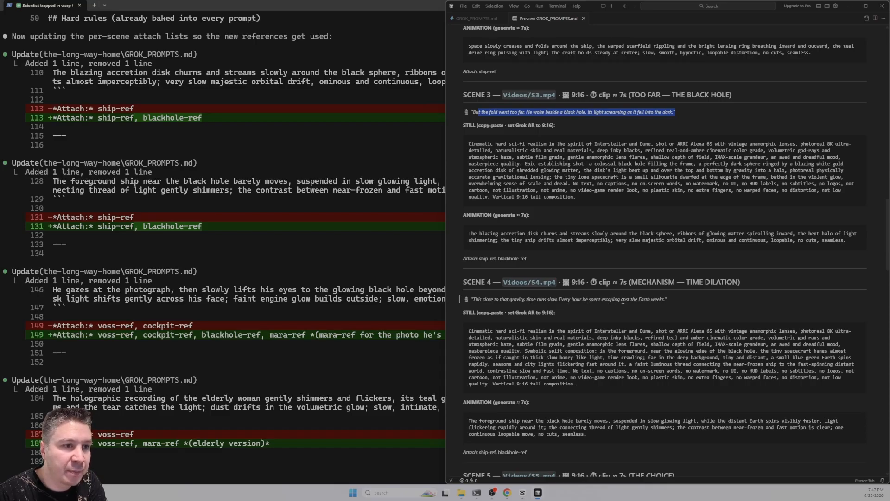
scroll(562, 347, "down", 2)
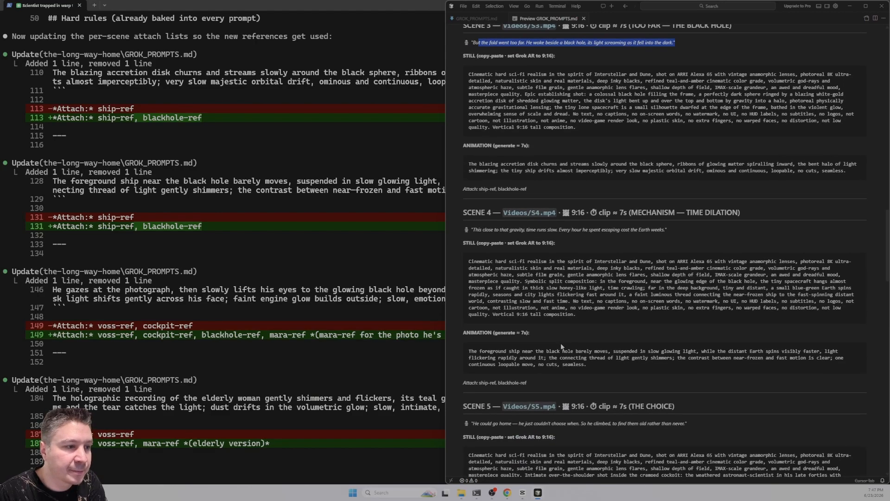
scroll(562, 347, "down", 2)
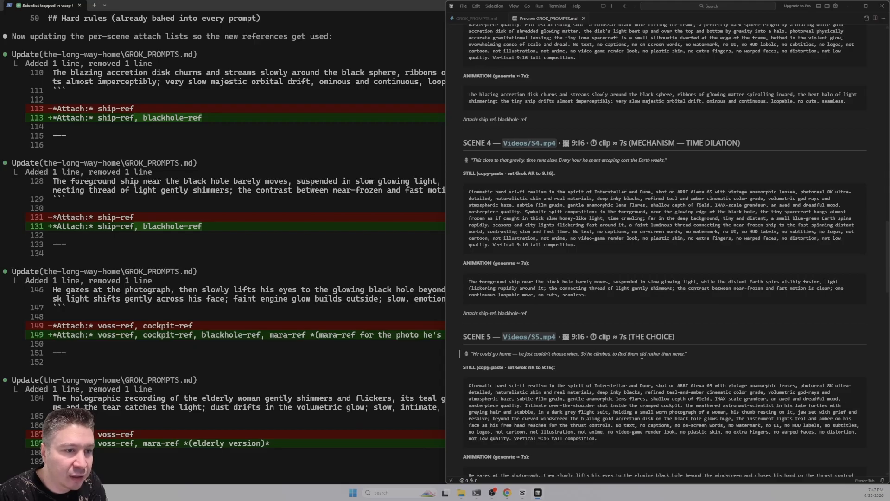
scroll(649, 355, "down", 2)
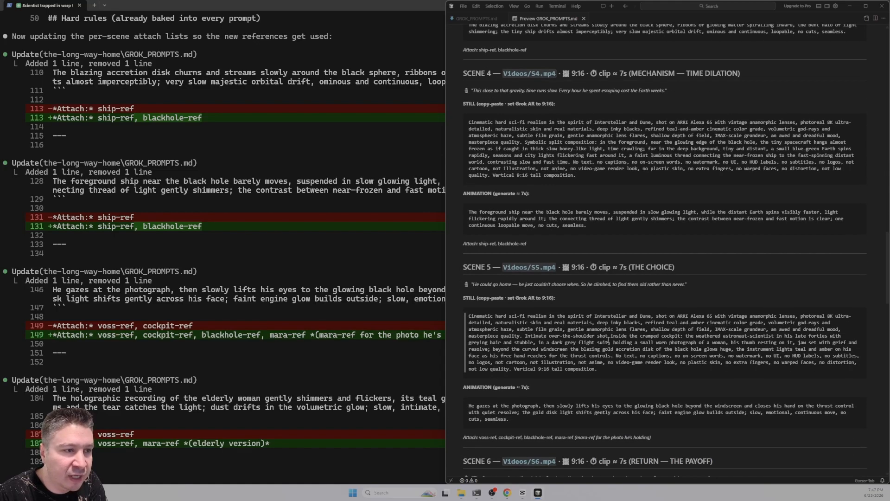
scroll(536, 307, "up", 1)
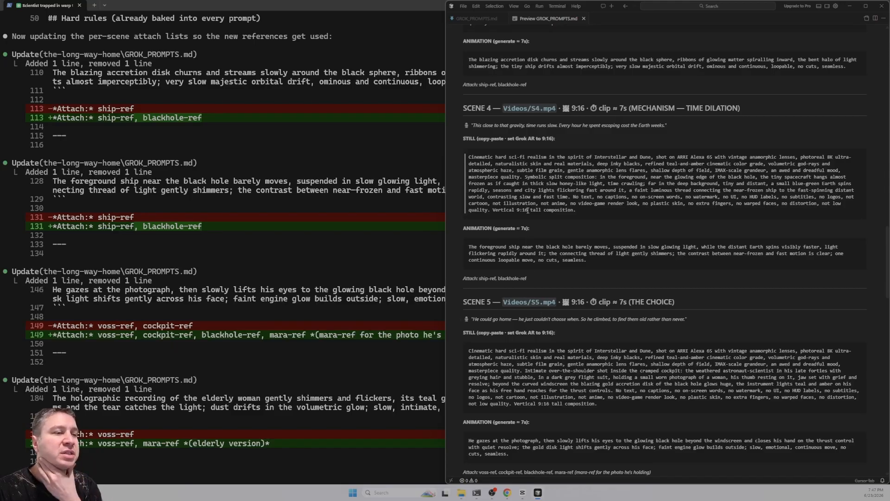
left_click_drag(474, 126, 509, 127)
left_click(515, 127)
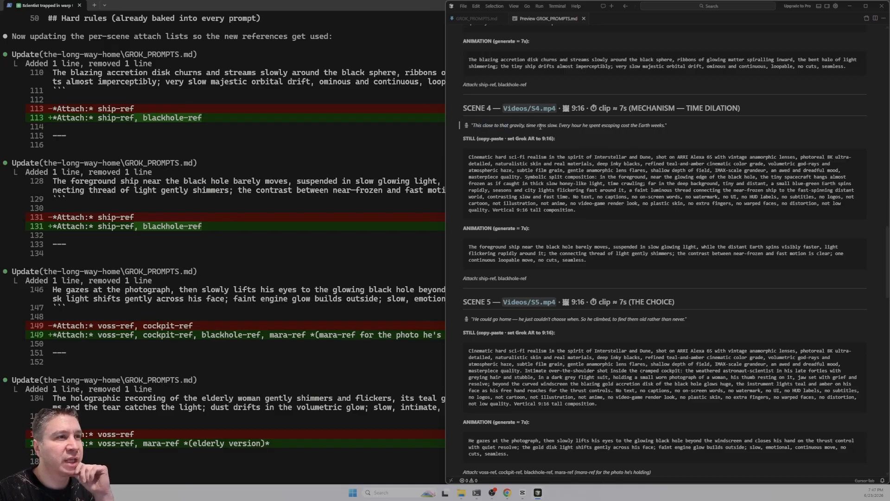
left_click_drag(557, 125, 668, 126)
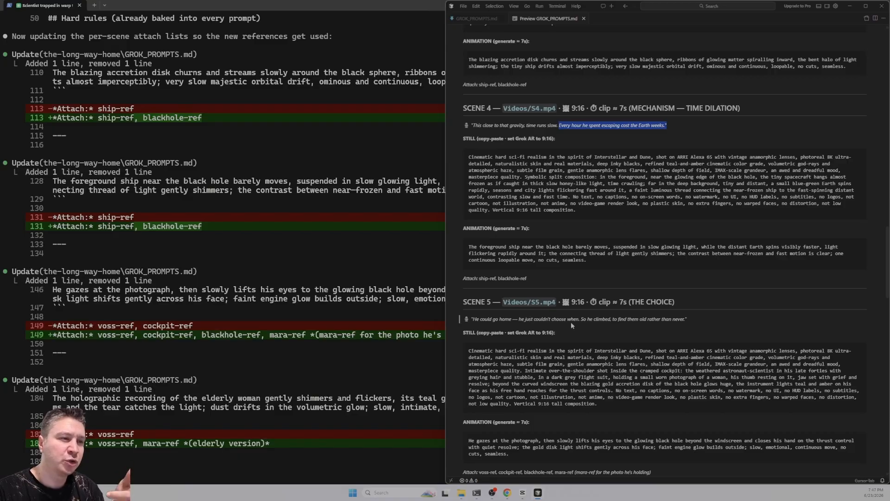
left_click_drag(582, 320, 470, 320)
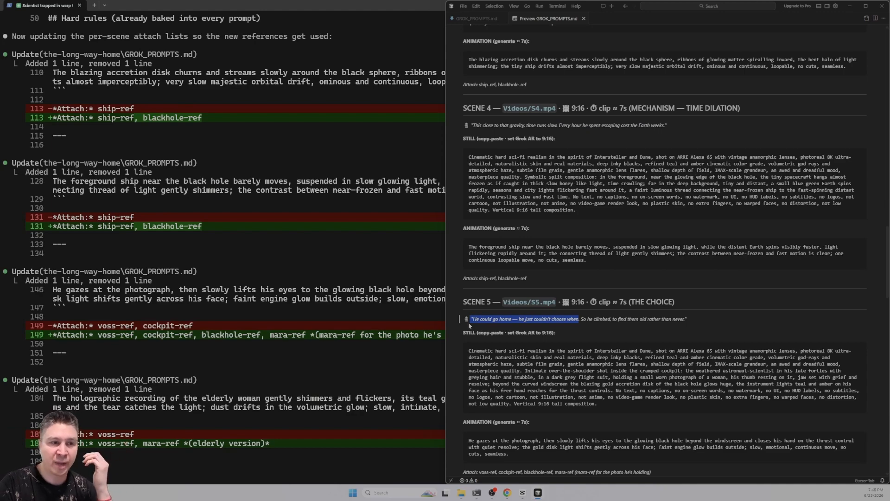
left_click_drag(581, 320, 641, 320)
scroll(645, 328, "down", 2)
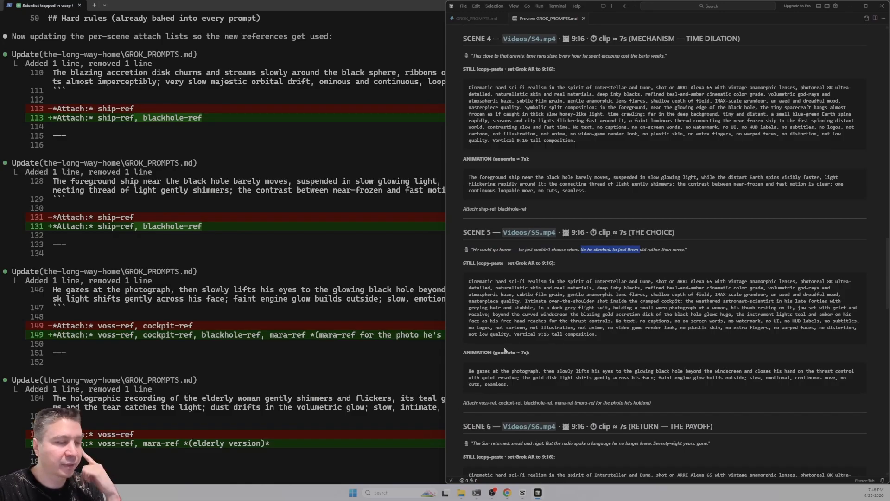
Answer Claude Code's style questions with "Younger idealist" for the scientist's look and "Teal & amber (current)" for the color grade, and submit the answers.
left_click(377, 353)
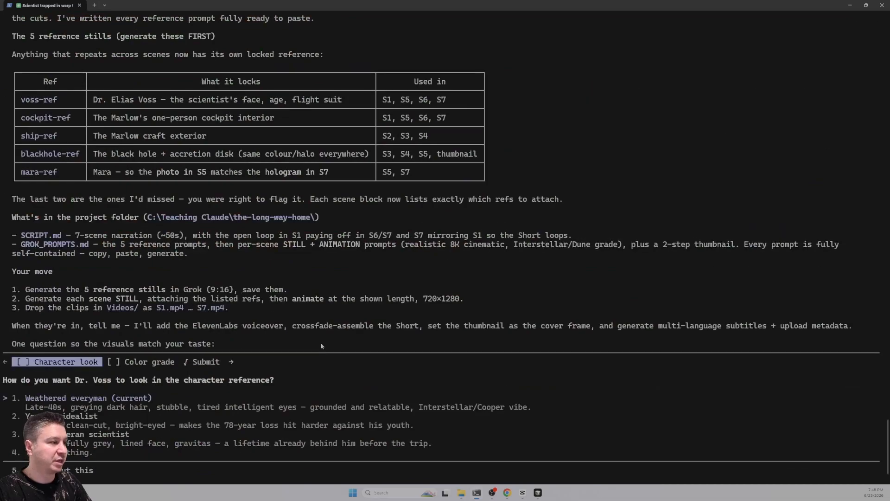
key("Down")
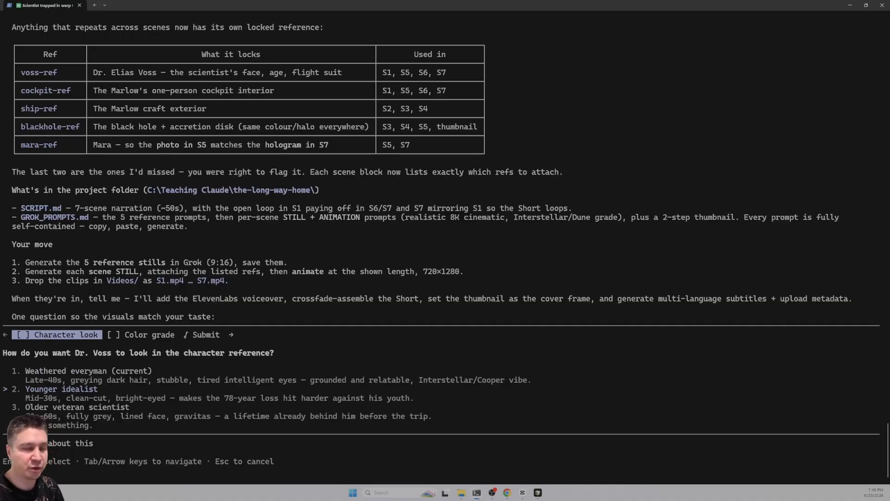
key("Return")
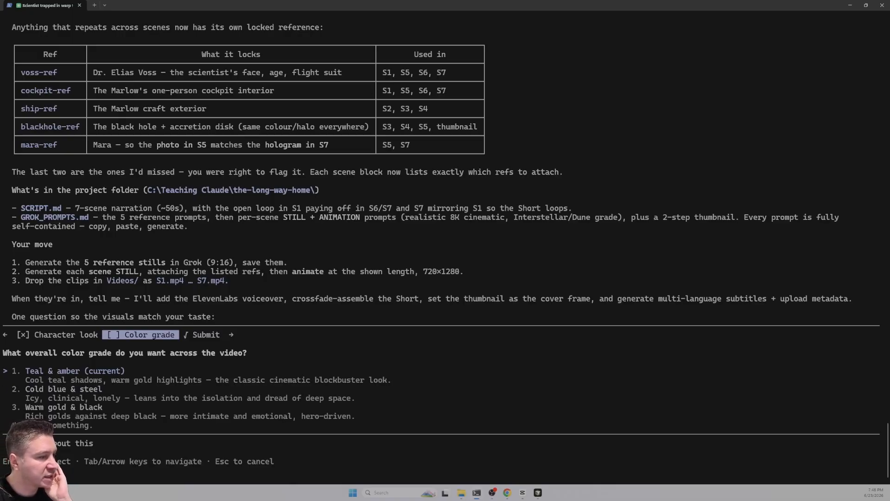
key("Return")
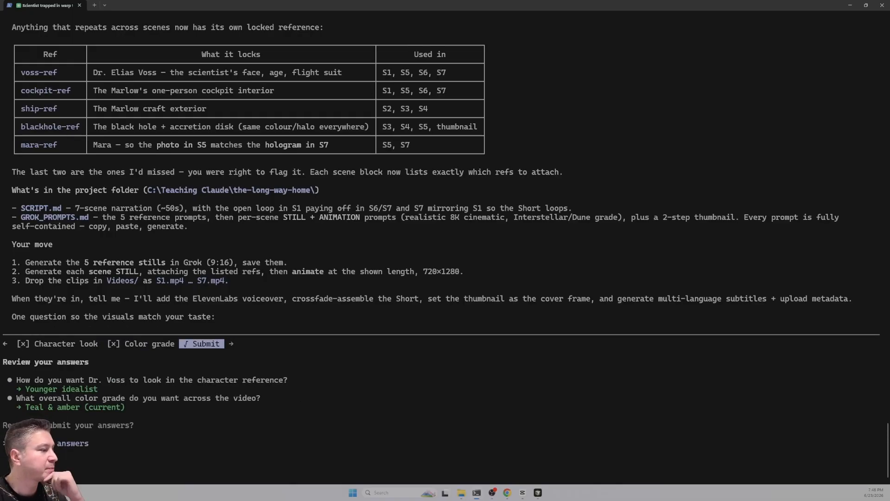
key("Return")
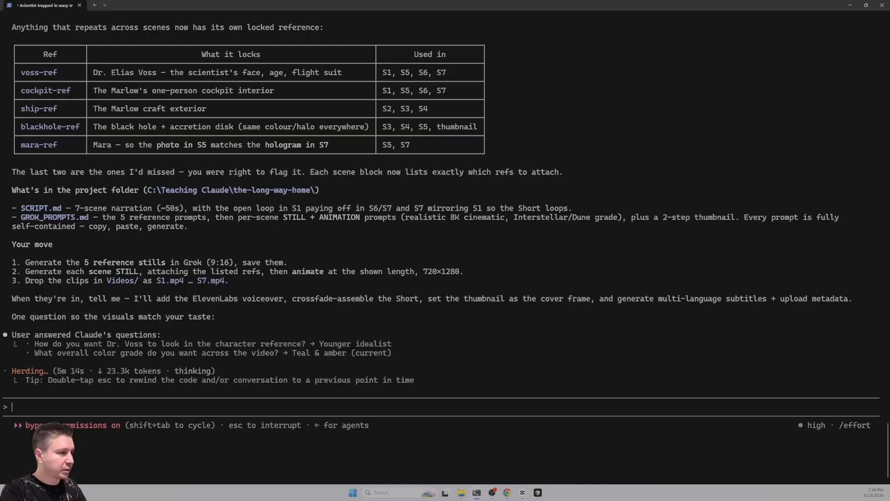
Write feedback to Claude Code that the story is a bit nonsense, since anyone testing warp drive near a black hole would want to go home right away.
type("The story")
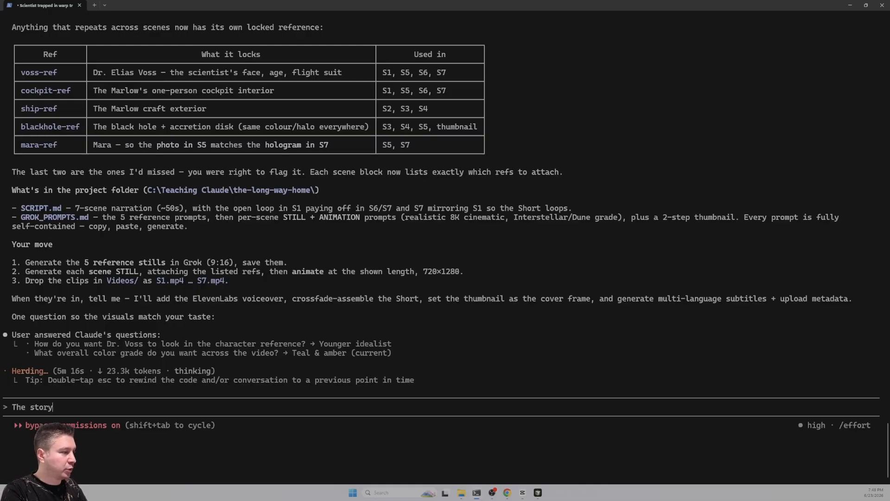
type(" makes")
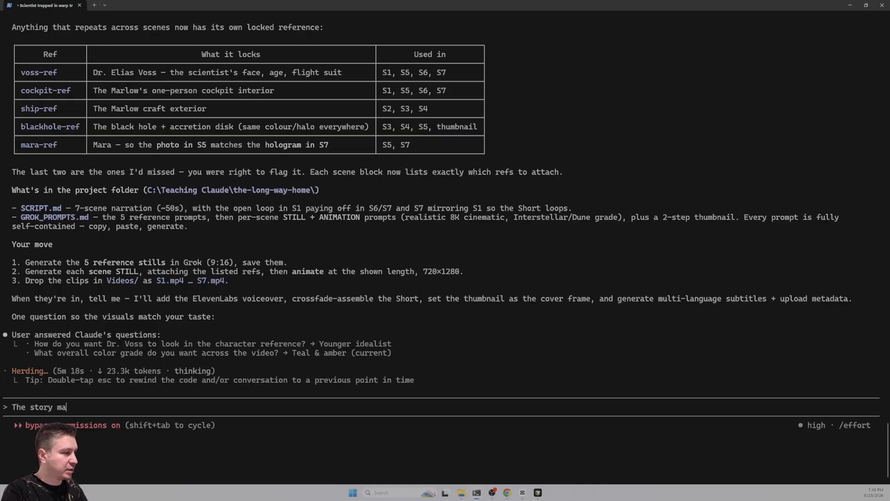
key("BackSpace")
key("BackSpace")
type("its a bit non")
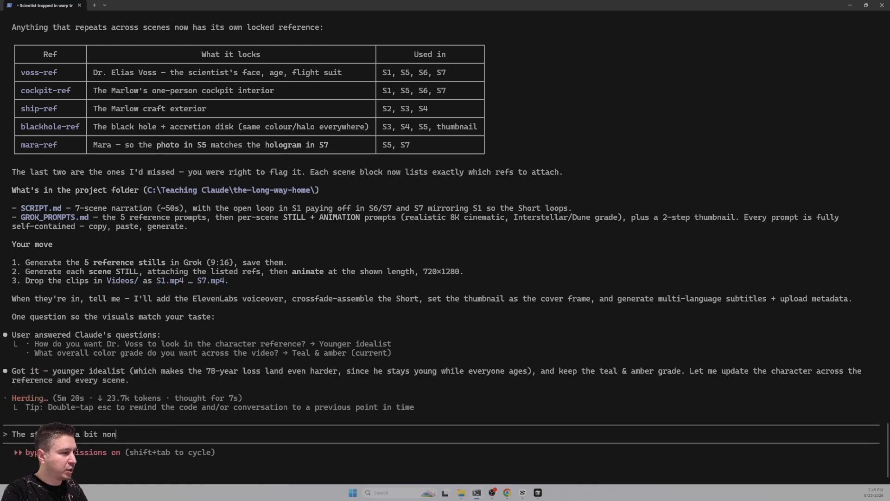
type("sese, if you r")
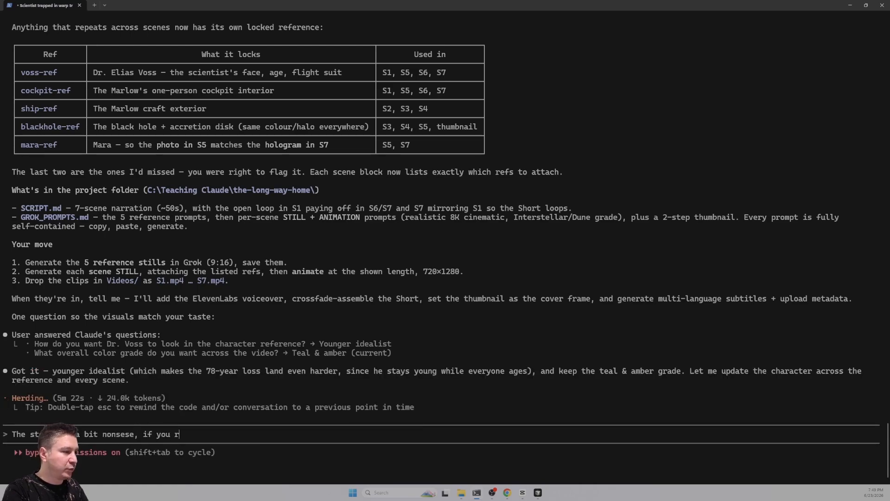
key("BackSpace")
type("do a test run")
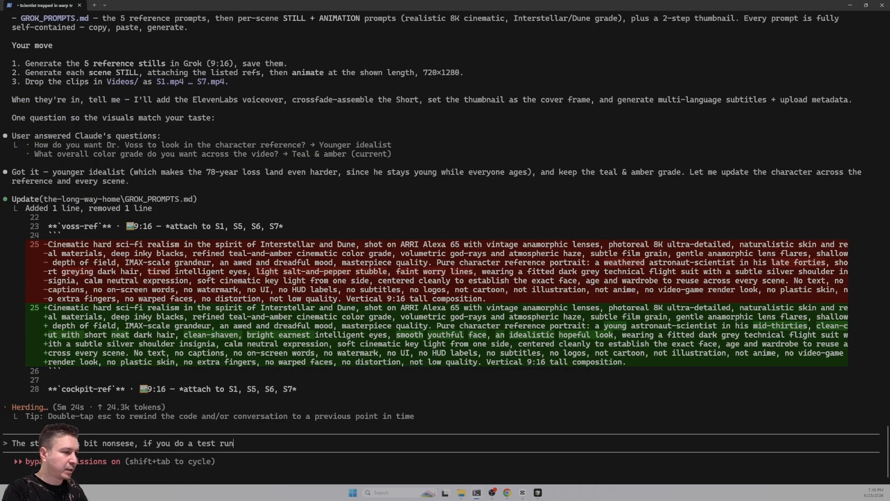
type(" of war ")
type(" dri")
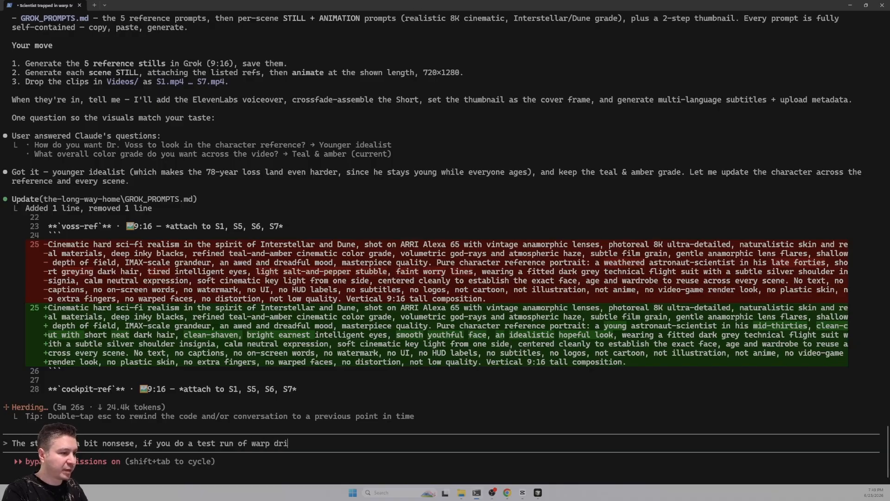
type("ve and you know you are near a bl")
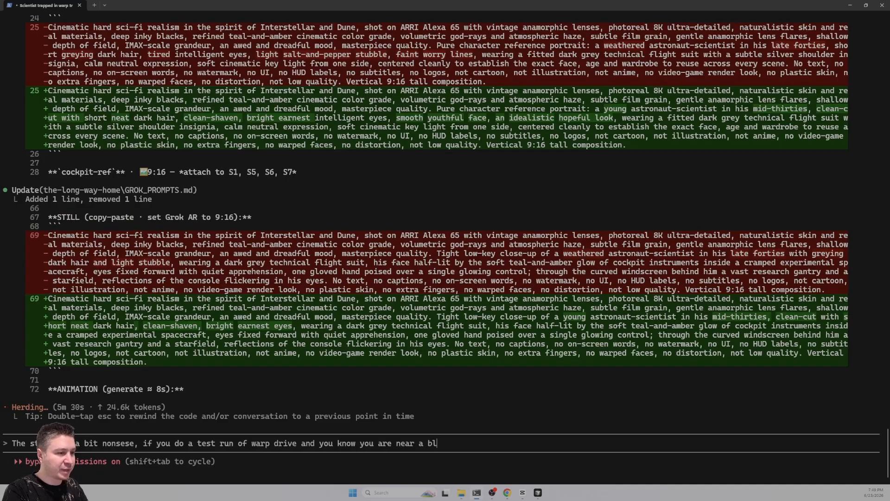
type("ack holw ")
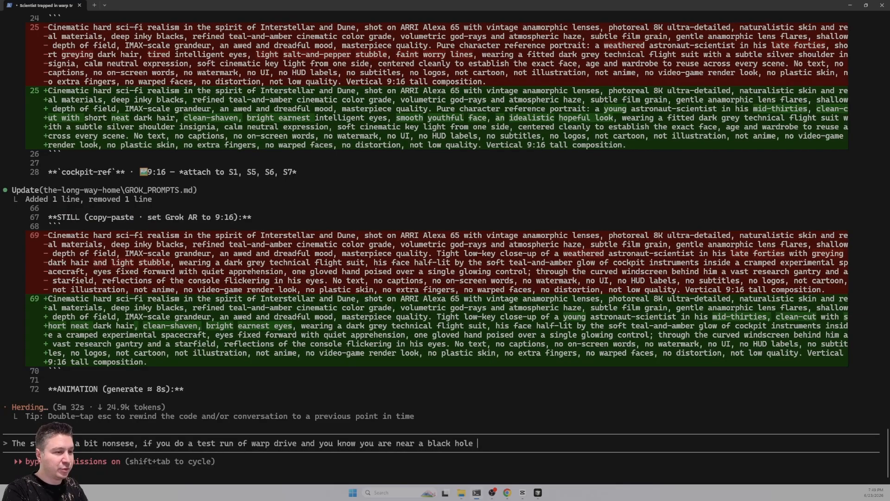
type("you want to")
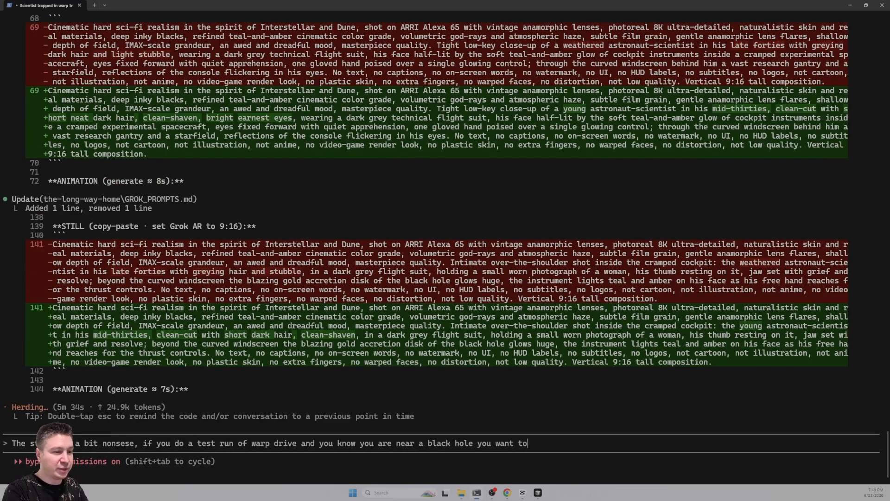
type(" back ")
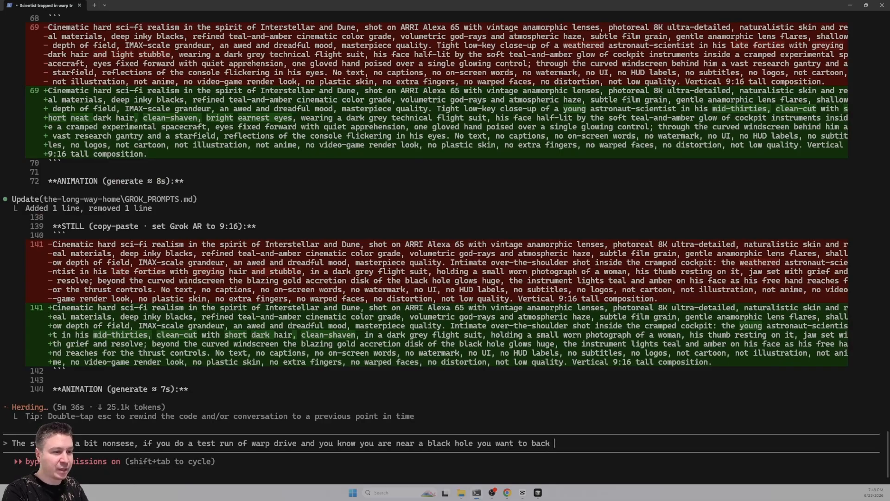
type("home right a")
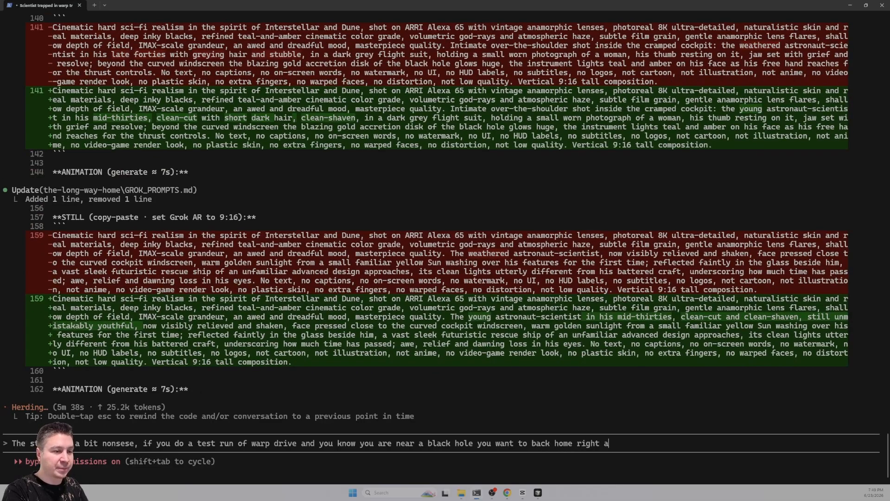
type("way, the story shou")
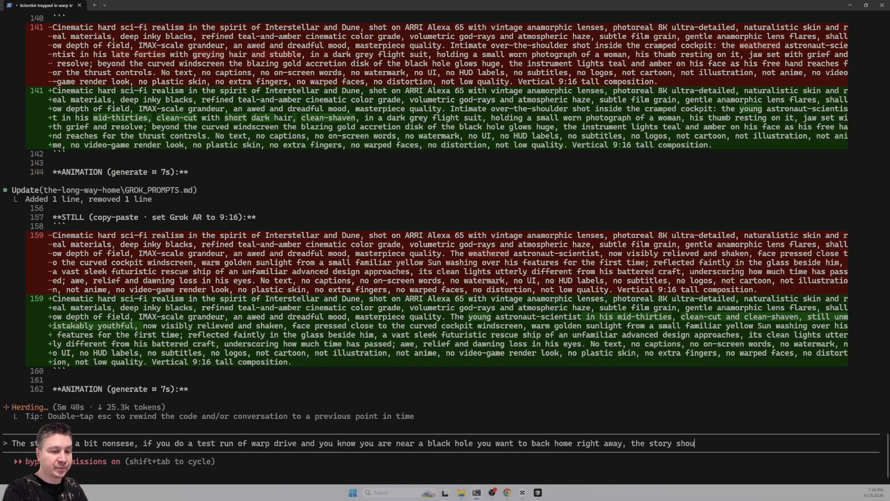
Add that the story should be more about him not being able to go back because he needs to figure out how, and send the message.
type("ld be more about h")
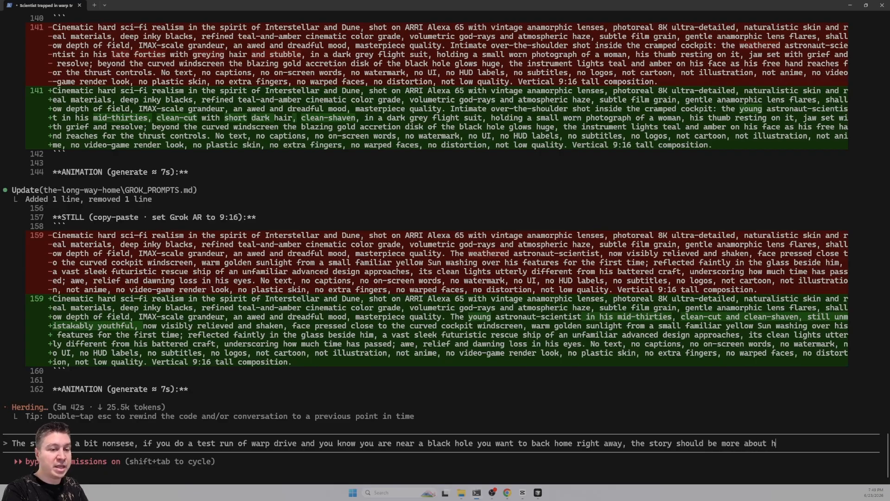
type("im tr")
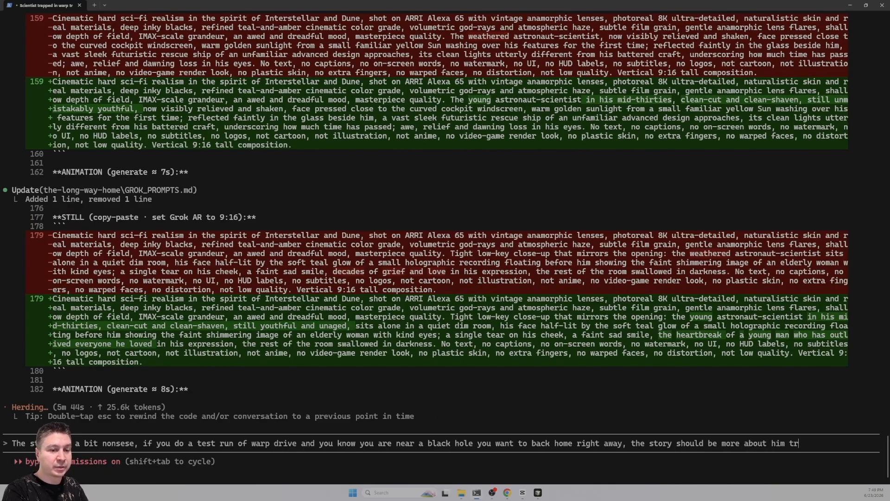
key("BackSpace")
key("BackSpace")
type("no being able ")
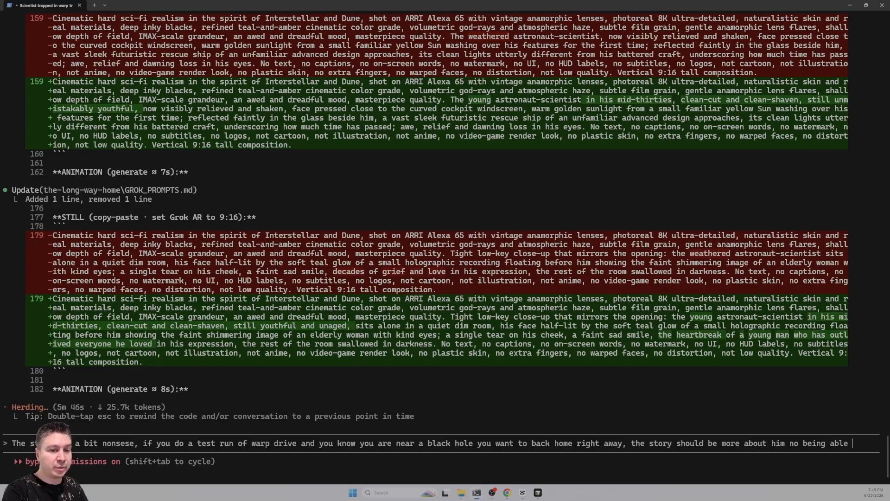
type("to go back because")
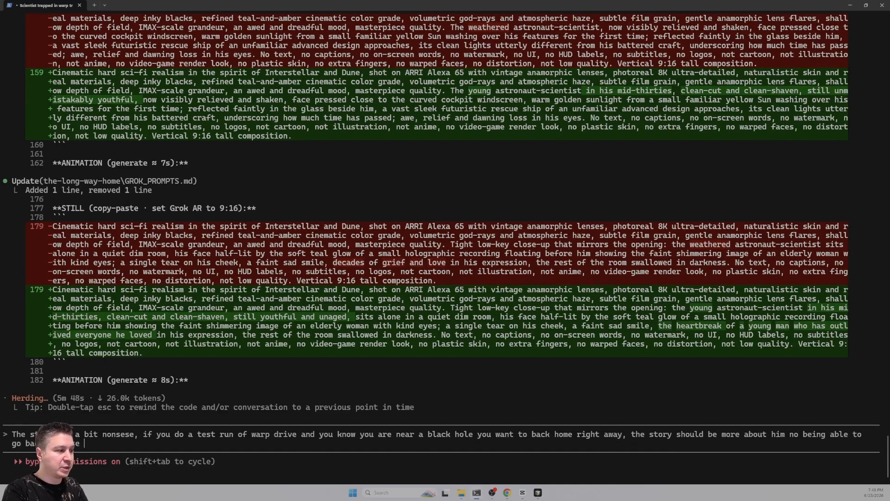
type(" he needs to gigur")
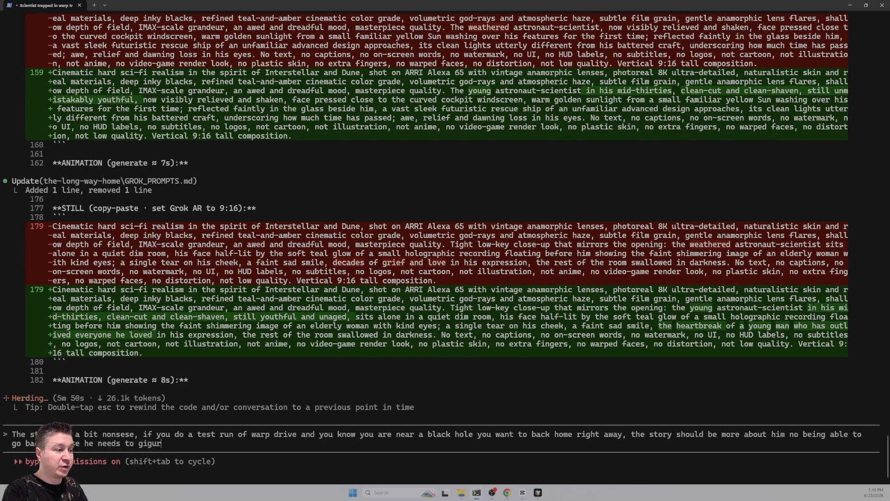
type("e ou")
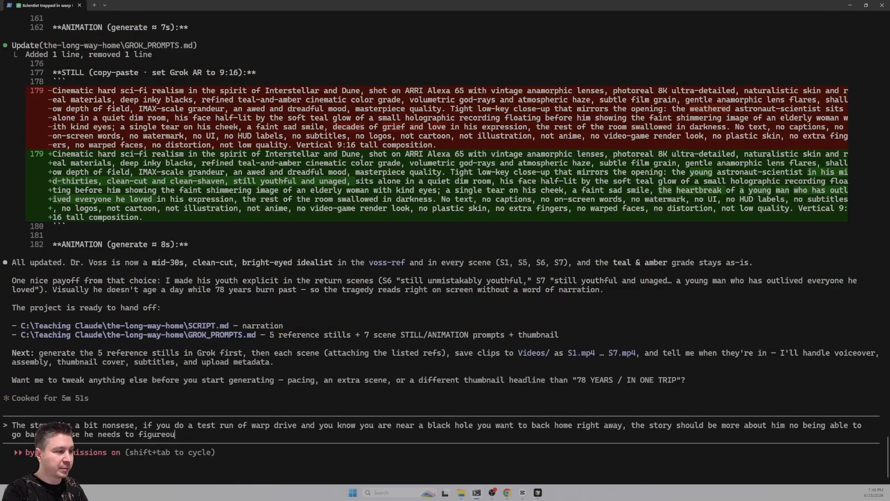
type("t how to do it")
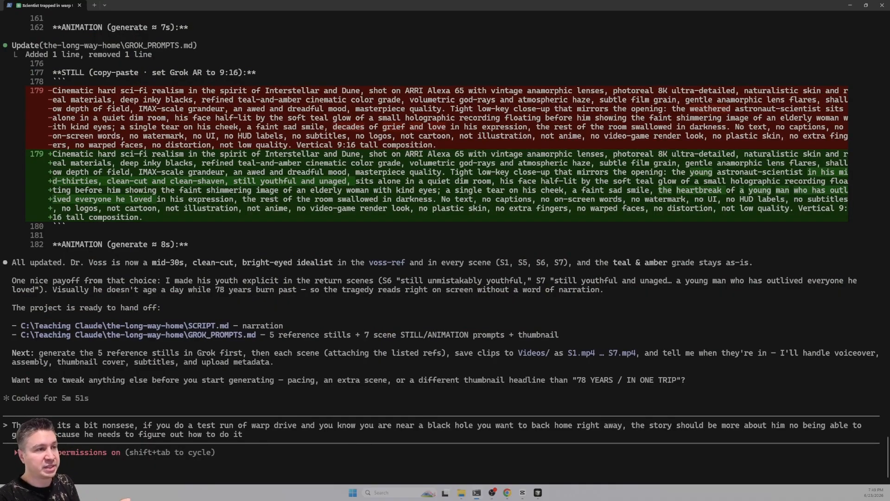
key("Return")
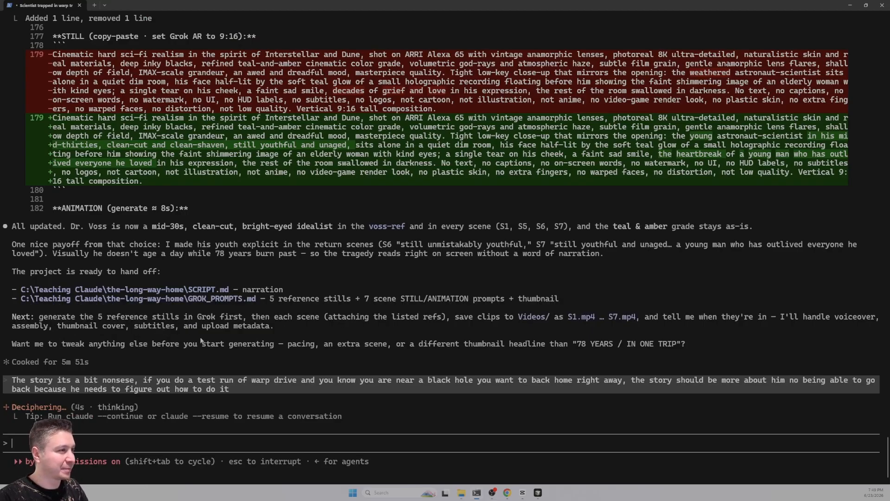
Return to the GROK_PROMPTS.md preview in the editor and reread the Scene 3, 4 and 5 blocks against the story feedback.
left_click_drag(174, 335, 165, 353)
left_click(161, 335)
key("alt+Tab")
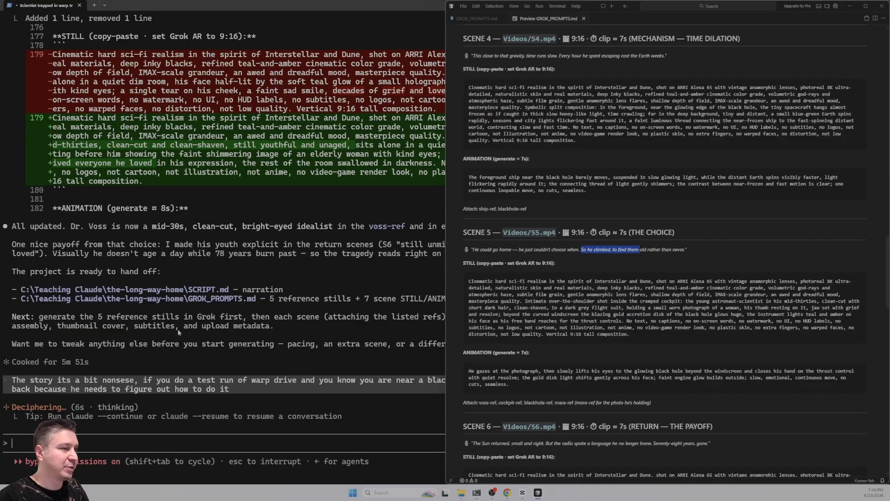
scroll(510, 315, "up", 3)
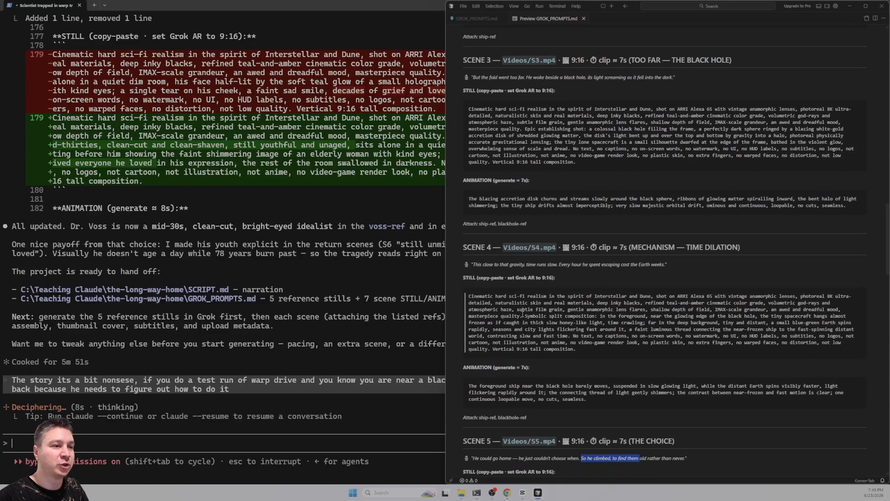
scroll(522, 315, "down", 2)
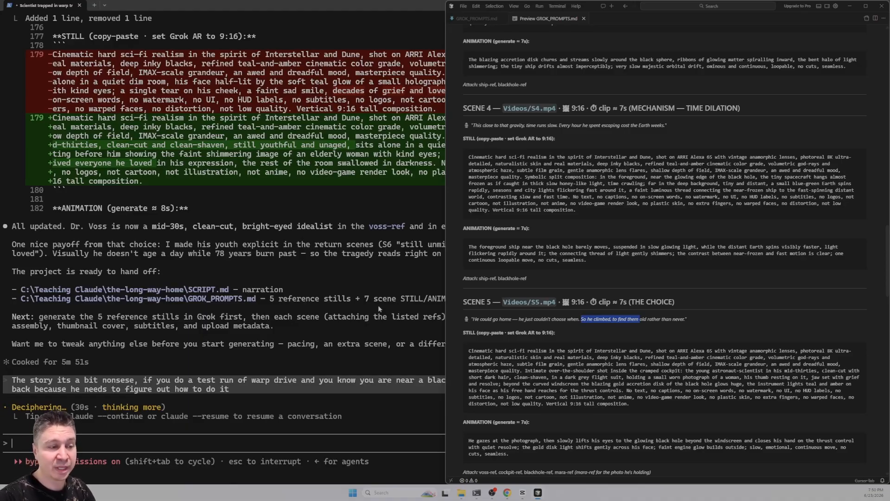
scroll(644, 244, "up", 4)
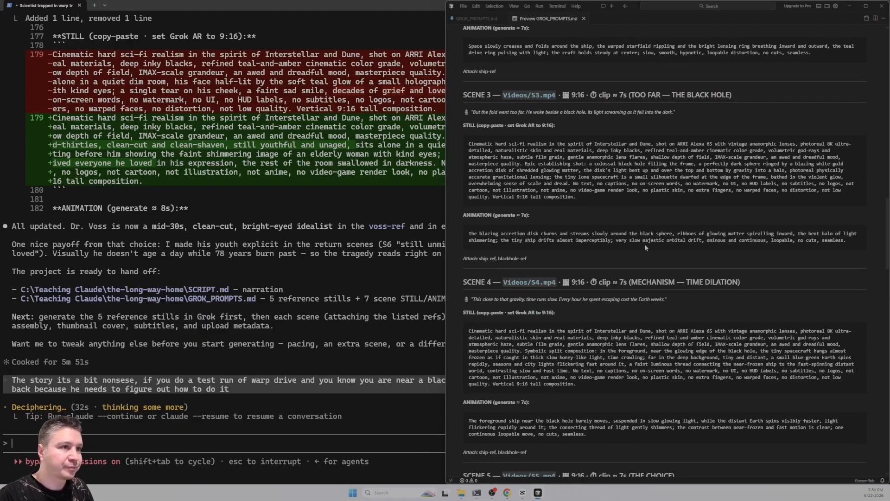
scroll(644, 244, "down", 8)
scroll(619, 290, "up", 4)
Select the entire voss-ref prompt under the consistency reference stills in the GROK_PROMPTS.md preview.
scroll(619, 293, "up", 20)
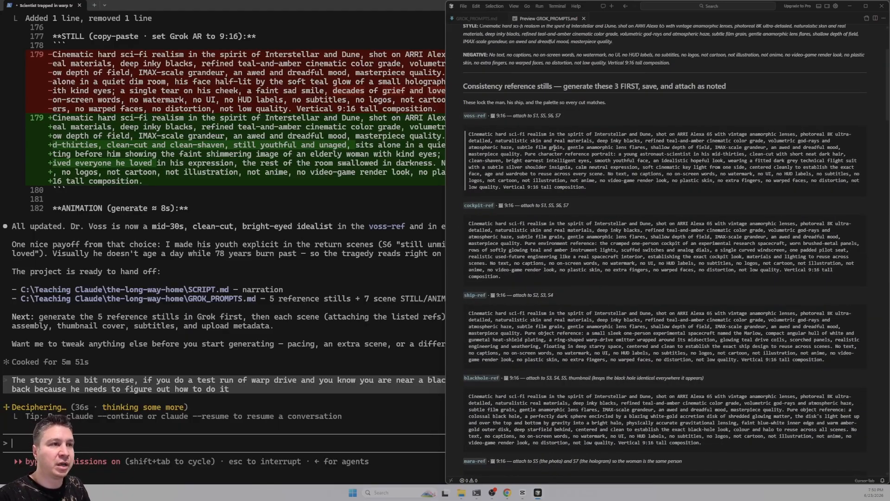
double_click(554, 147)
key("ctrl+Tab")
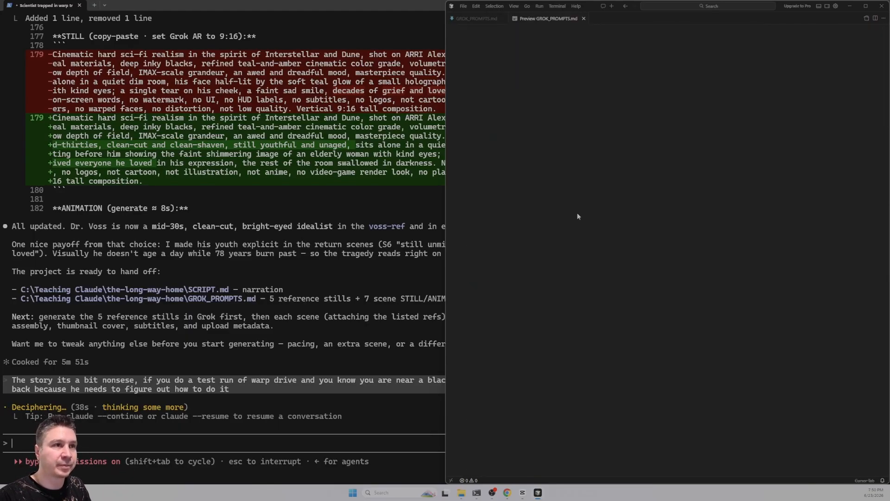
left_click_drag(618, 199, 468, 135)
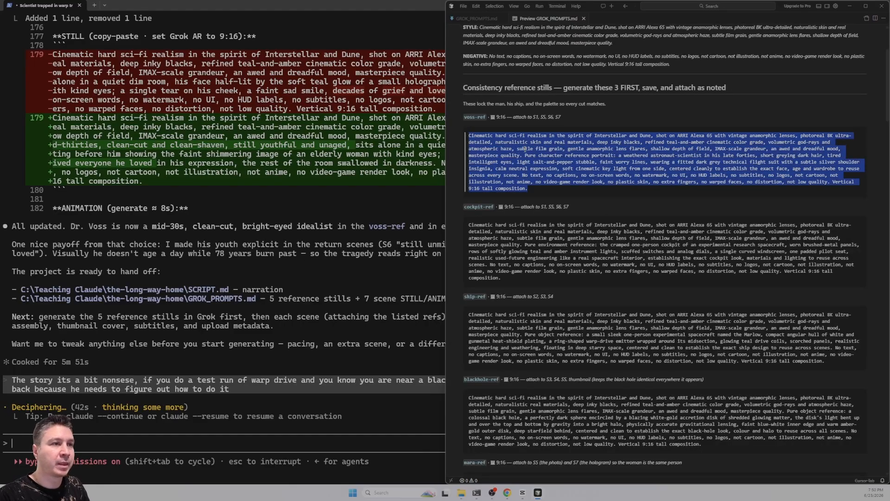
Switch to the first Grok Imagine page in the browser and set the generation mode to Image.
left_click(505, 497)
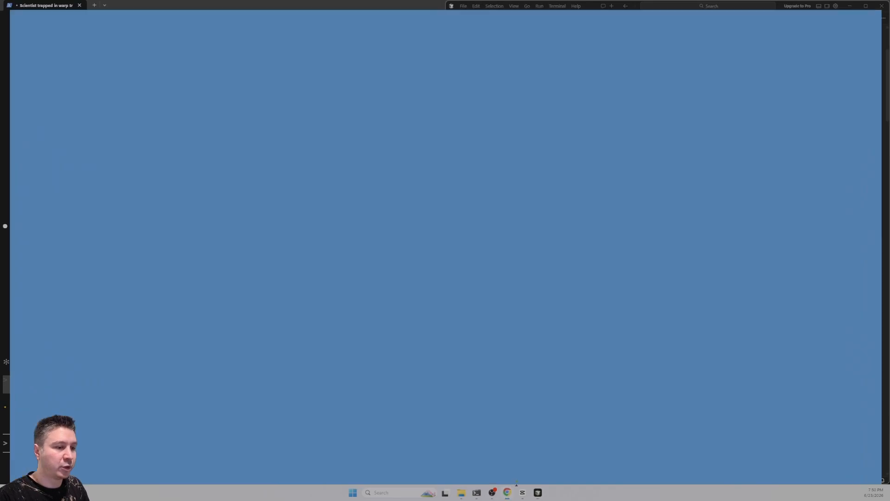
left_click(48, 6)
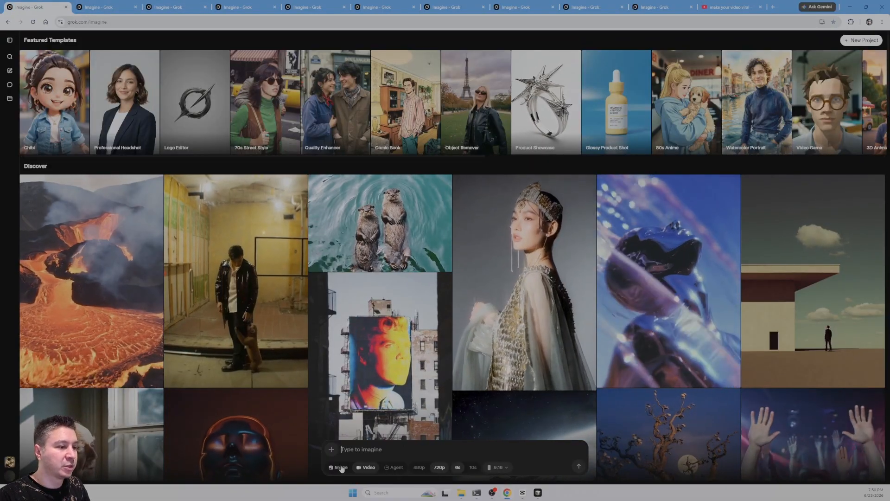
left_click(341, 468)
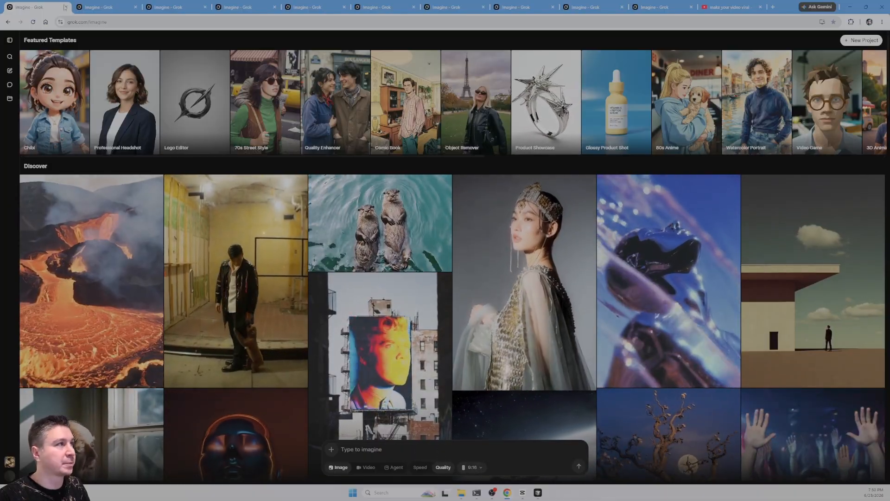
Close the surplus Grok Imagine tabs in the browser, keeping only the first one and the YouTube search results.
middle_click(109, 9)
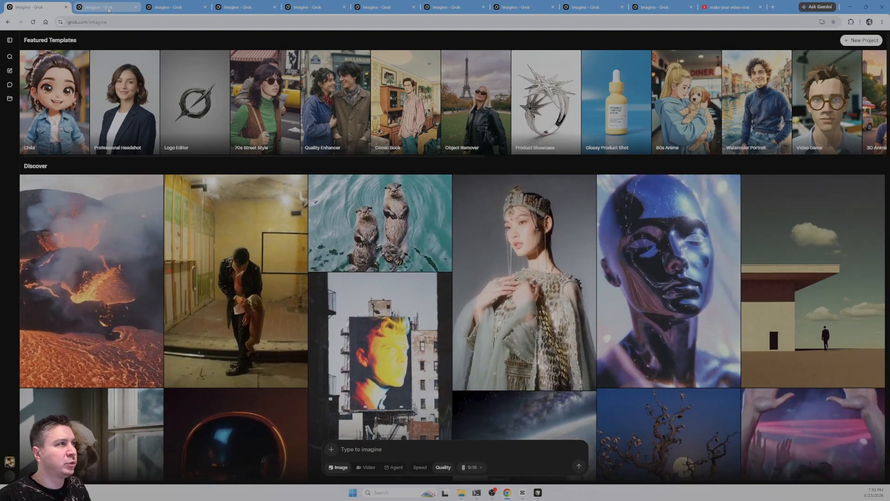
middle_click(111, 9)
middle_click(114, 8)
middle_click(117, 8)
middle_click(116, 9)
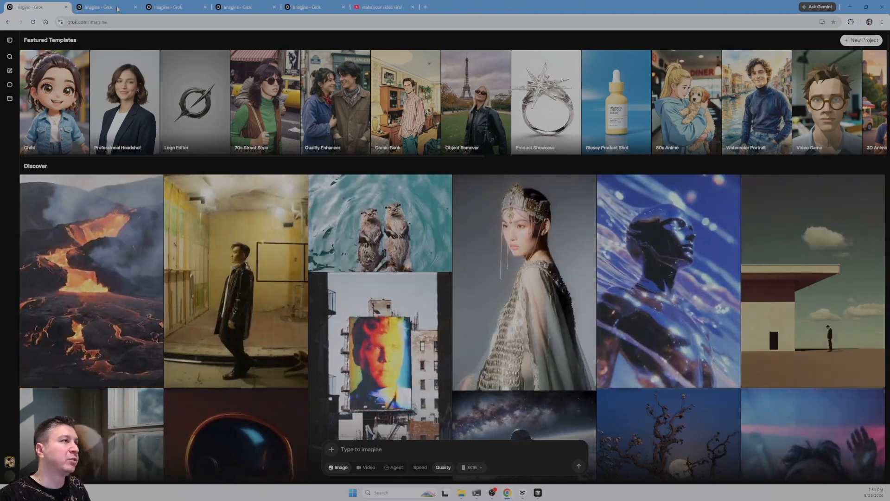
middle_click(113, 9)
middle_click(109, 9)
middle_click(105, 9)
middle_click(105, 8)
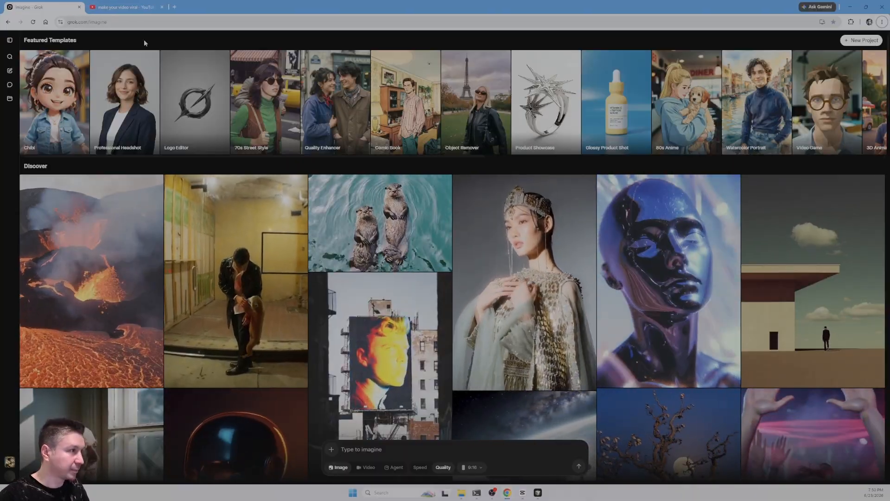
Open three more copies of the Grok Imagine page in separate browser tabs.
key("alt+d")
key("alt+Return")
key("alt+d")
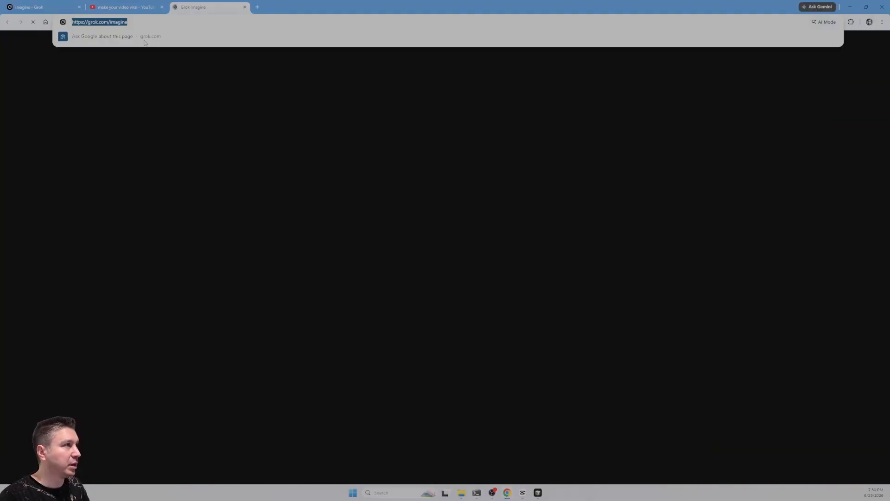
key("alt+Return")
key("alt+d")
key("alt+Return")
Check the GROK_PROMPTS.md preview for how many scenes and thumbnail prompts need their own Grok Imagine page, and return to the browser.
key("alt+Tab")
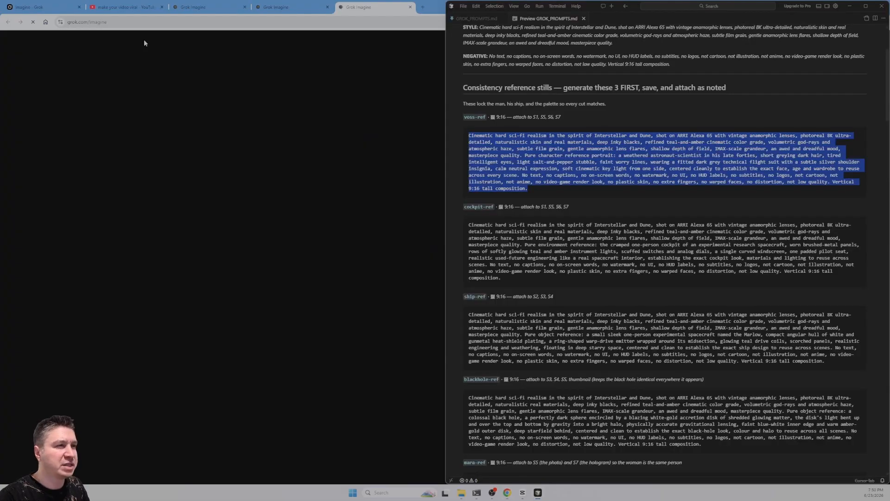
scroll(597, 199, "down", 10)
scroll(597, 203, "down", 15)
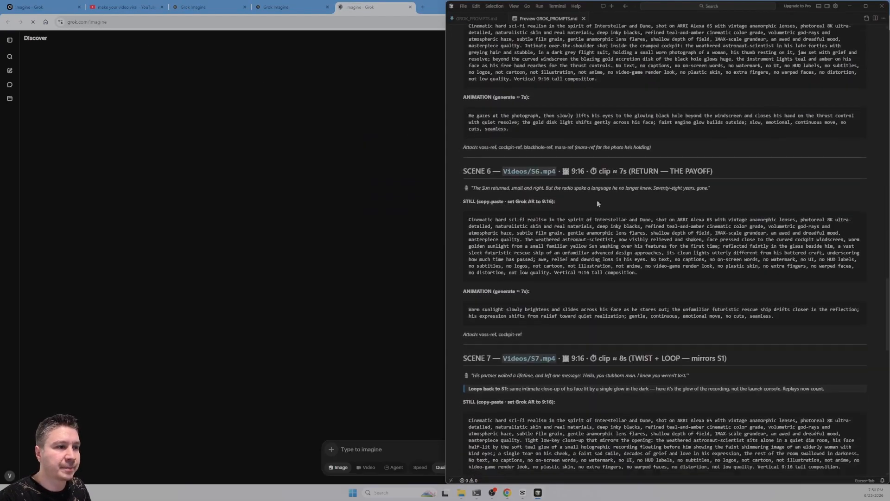
scroll(598, 202, "up", 5)
scroll(597, 200, "up", 7)
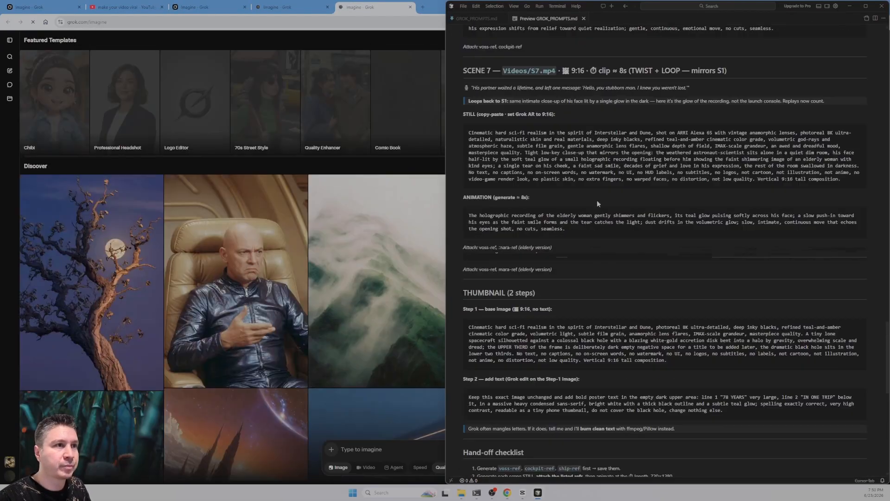
scroll(556, 277, "down", 3)
key("alt+Tab")
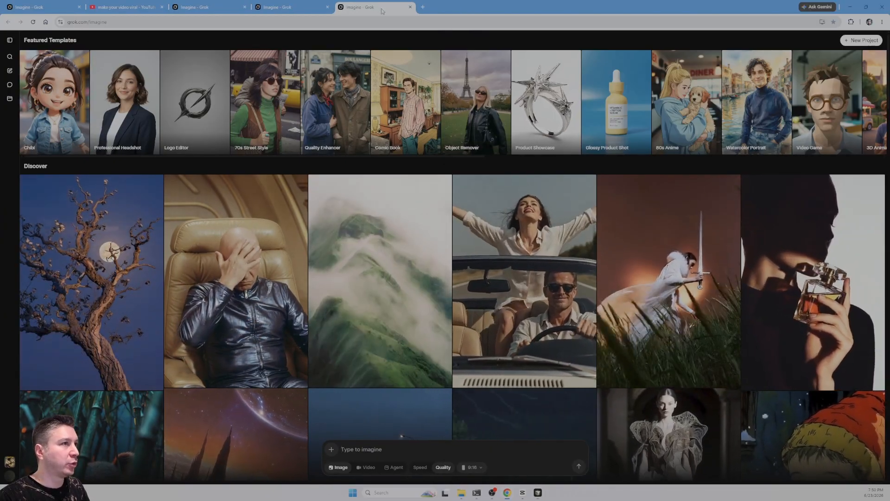
Open further copies of the Grok Imagine page until there are eight in total, closing the one extra.
key("alt+d")
key("alt+Return")
key("alt+d")
key("alt+Return")
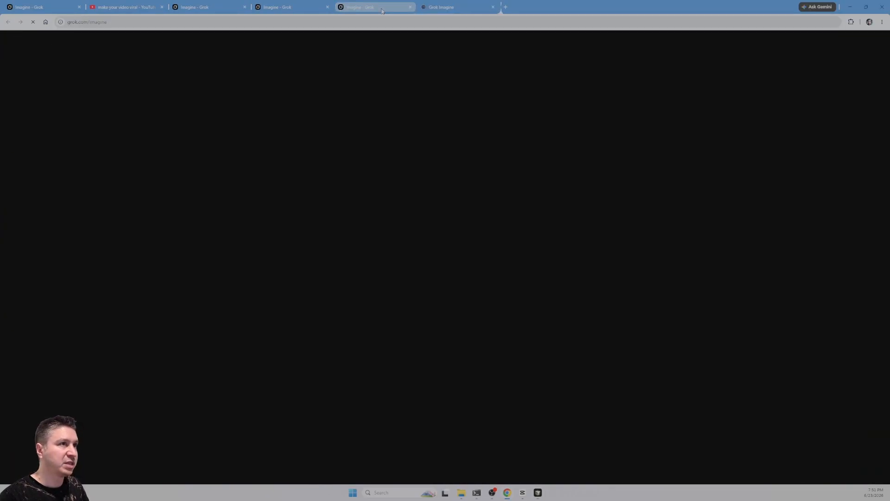
key("alt+d")
key("alt+Return")
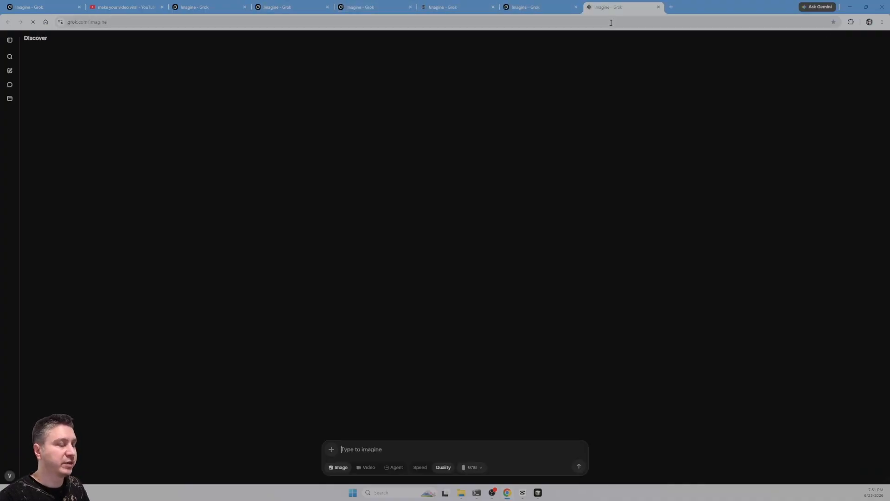
key("alt+d")
key("alt+Return")
key("alt+d")
key("alt+Return")
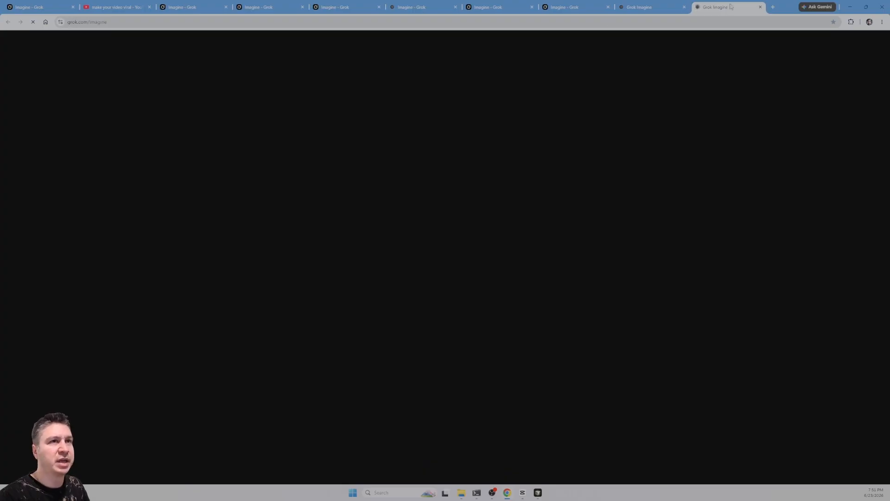
middle_click(728, 8)
Move the YouTube search results tab behind all the Grok Imagine tabs.
left_click_drag(139, 8, 678, 14)
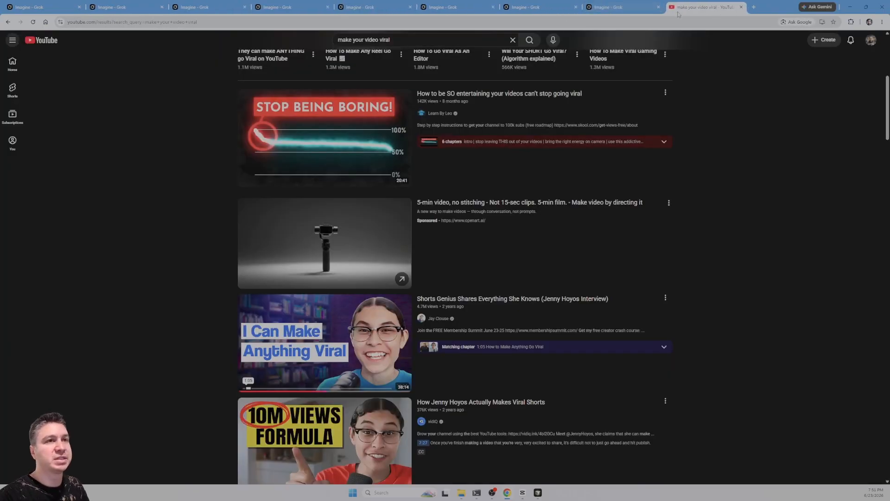
left_click(677, 24)
left_click(744, 165)
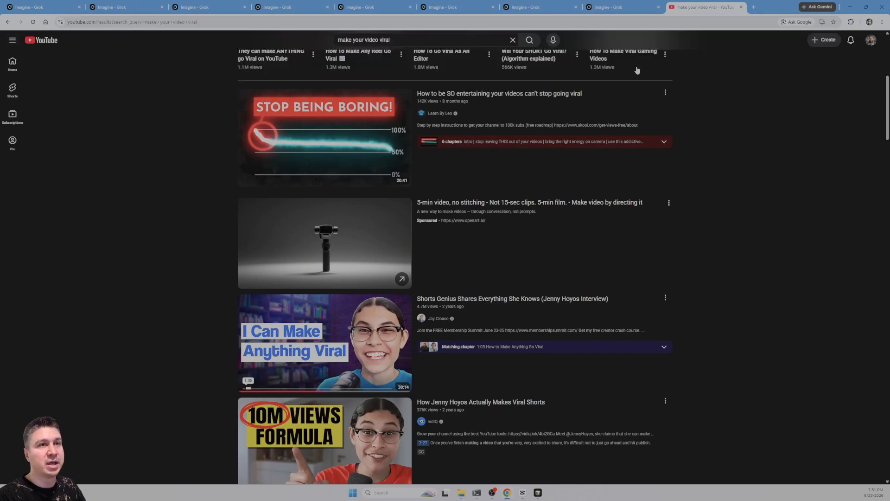
key("alt+Tab")
key("alt+Tab")
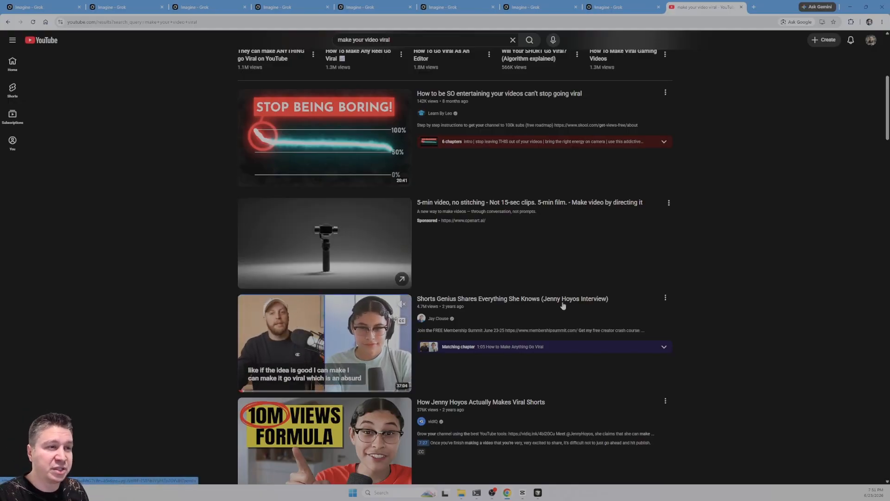
Copy the share link of the YouTube video "Shorts Genius Shares Everything She Knows" and close the share dialog.
left_click(666, 298)
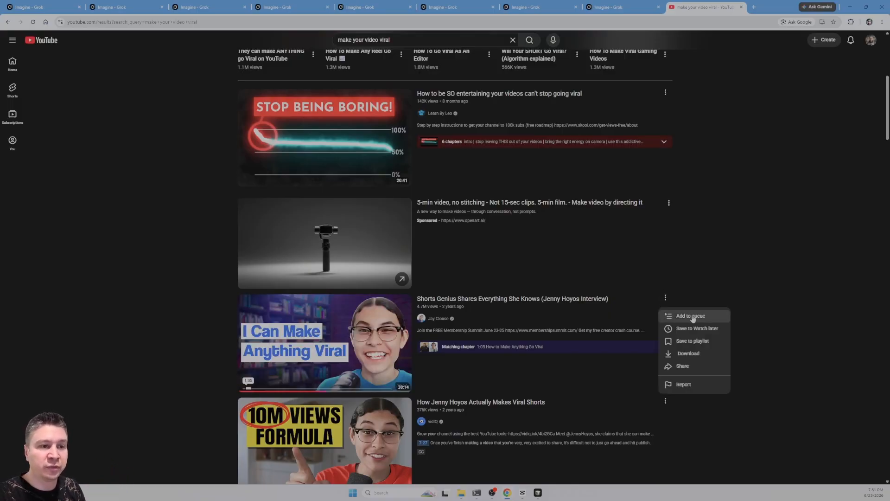
left_click(690, 364)
left_click(506, 294)
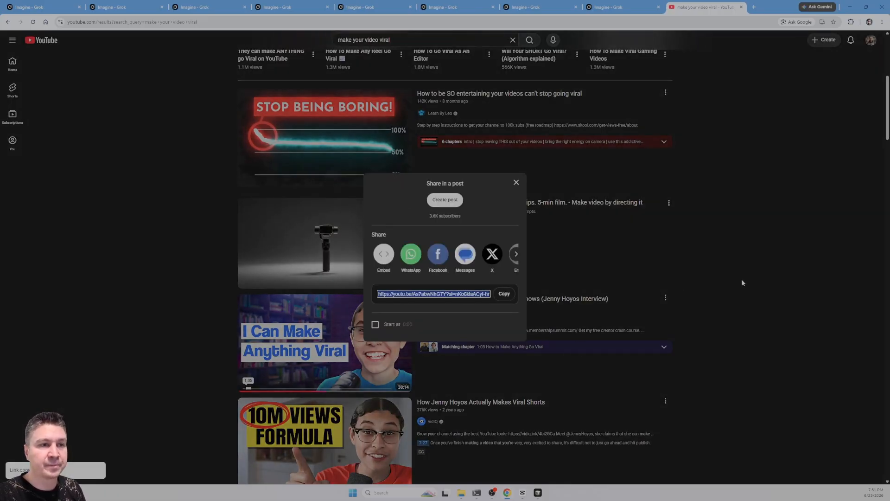
left_click(738, 273)
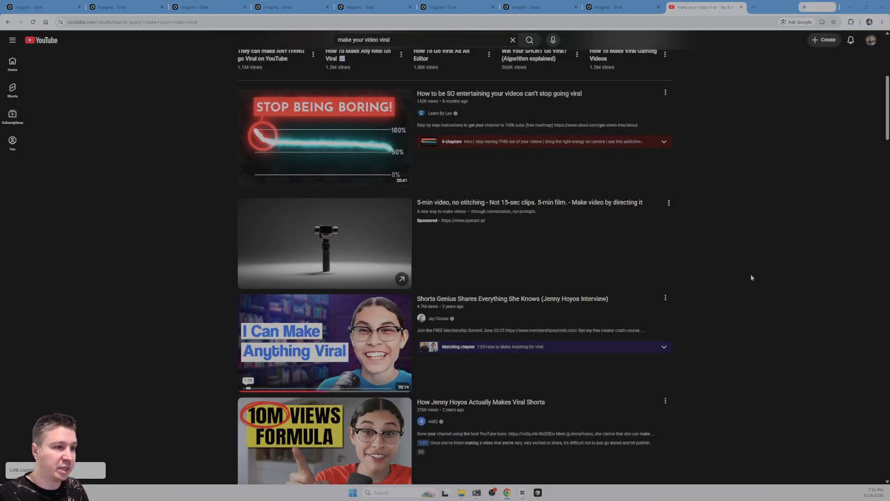
Check in the terminal how far Claude Code has come with rewriting the script and prompts around the new story beats.
key("alt+Tab")
key("alt+Tab")
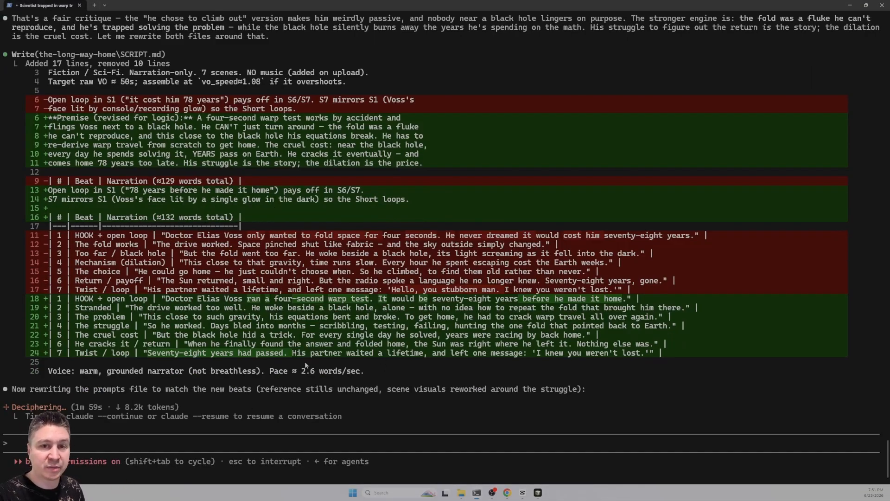
key("alt+Tab")
key("Tab")
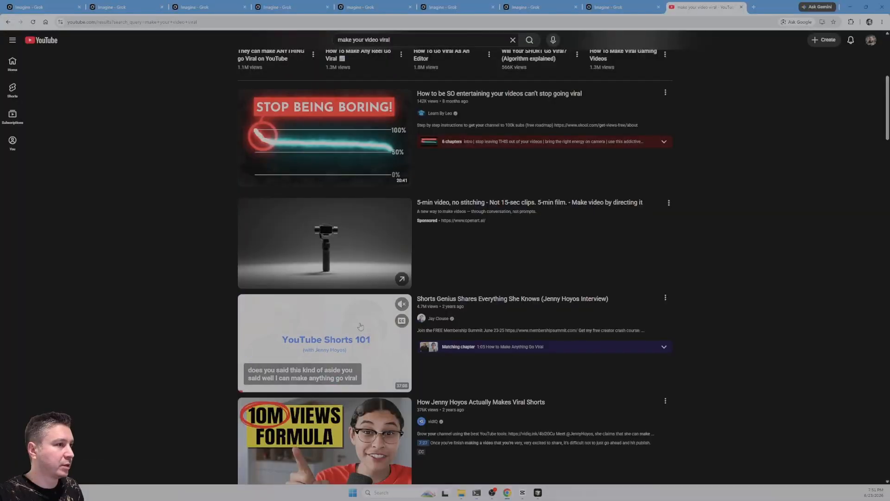
key("alt+Tab")
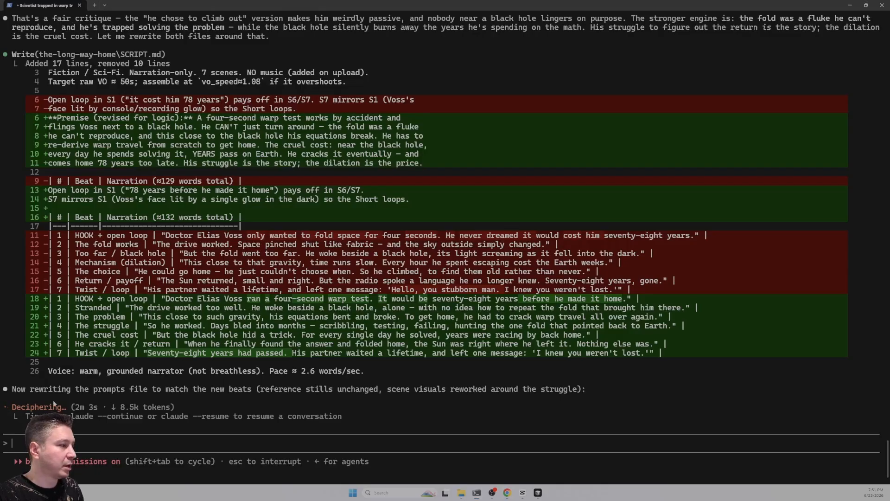
key("alt+Tab")
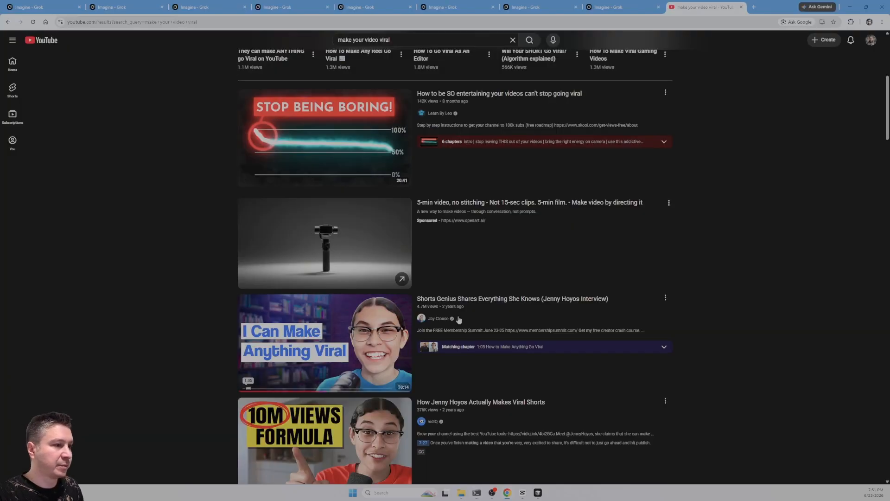
Return to the GROK_PROMPTS.md preview and copy the selected voss-ref prompt under the consistency reference stills.
key("alt+Tab")
key("alt+Tab")
key("Tab")
scroll(543, 236, "up", 10)
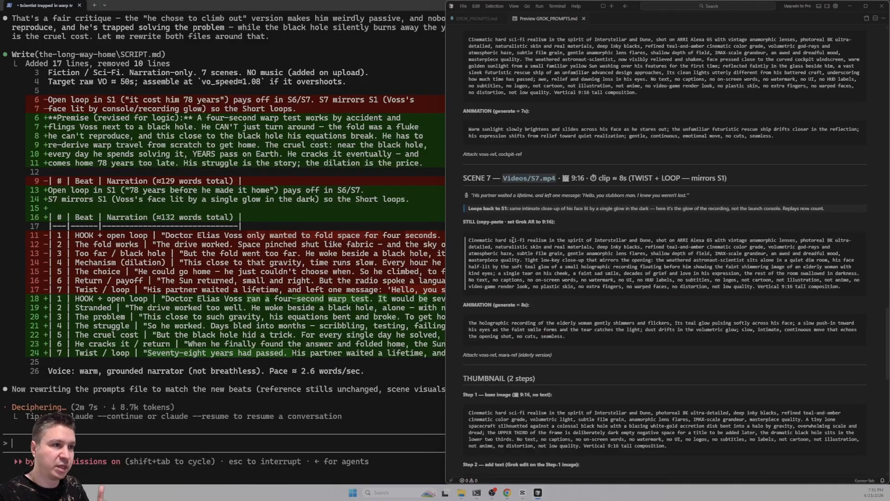
scroll(513, 240, "up", 10)
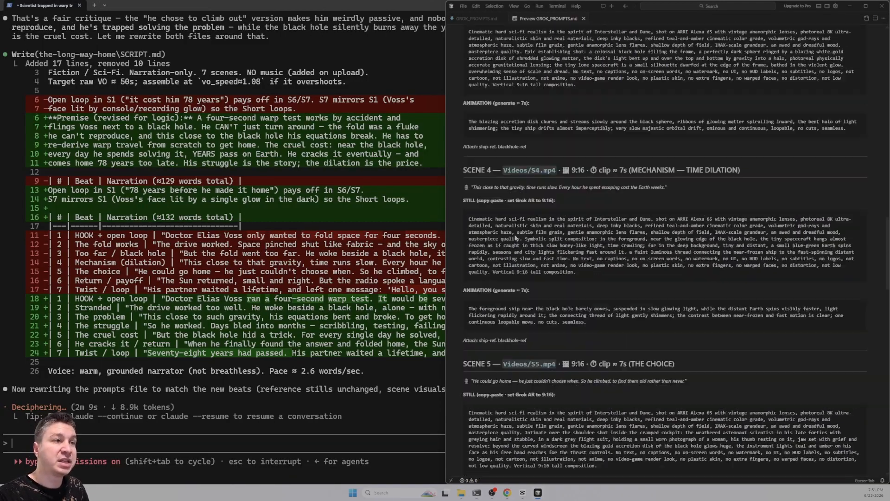
scroll(515, 238, "up", 10)
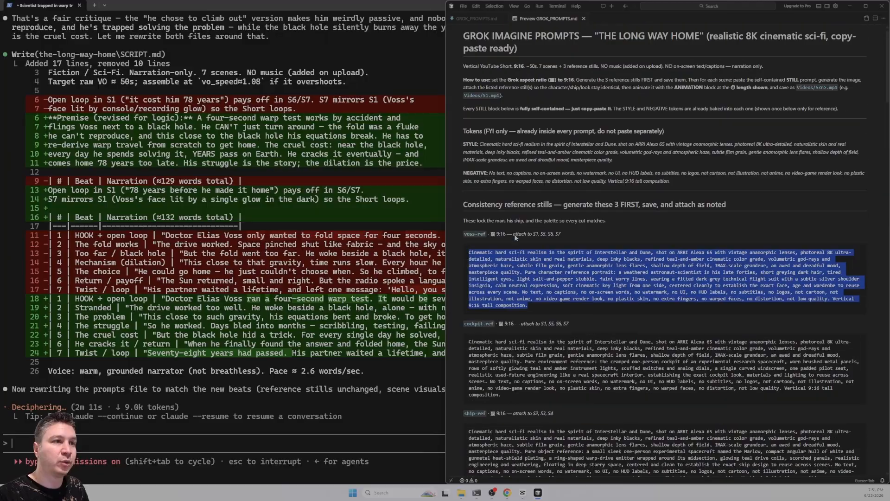
right_click(533, 293)
left_click(547, 305)
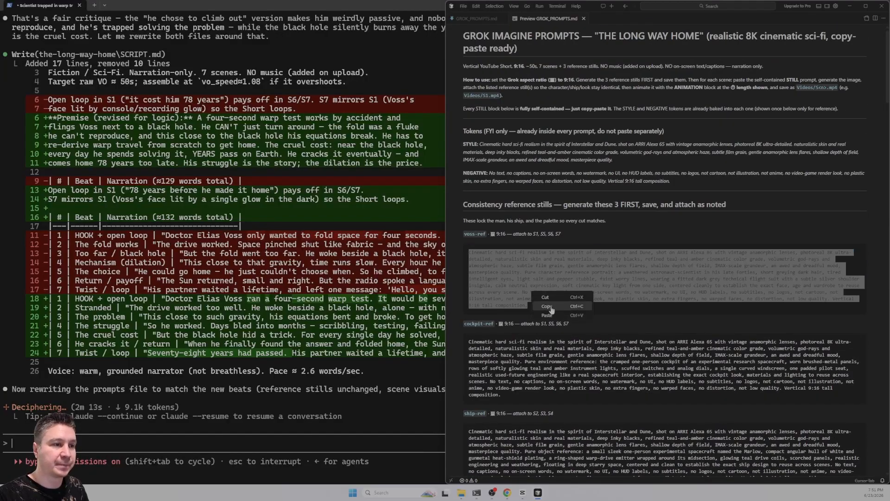
Generate the voss-ref portrait from the copied prompt on the first Grok Imagine page and open the fourth resulting image.
key("alt+Tab")
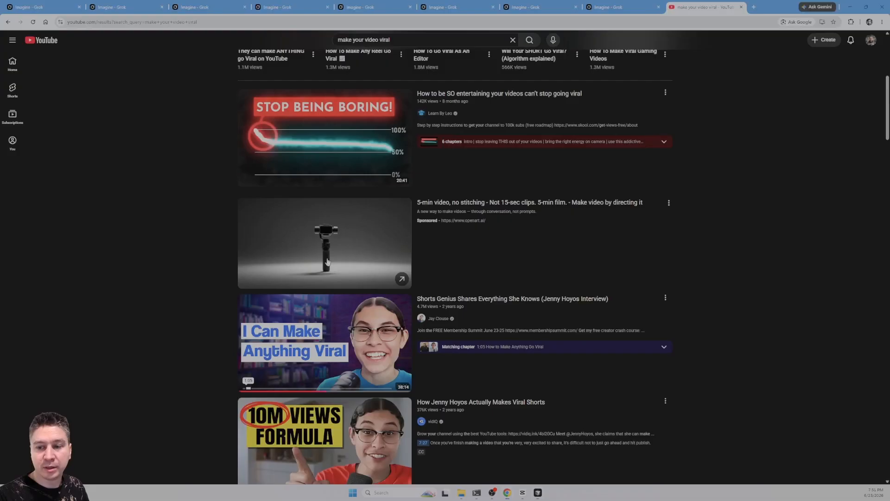
left_click(51, 7)
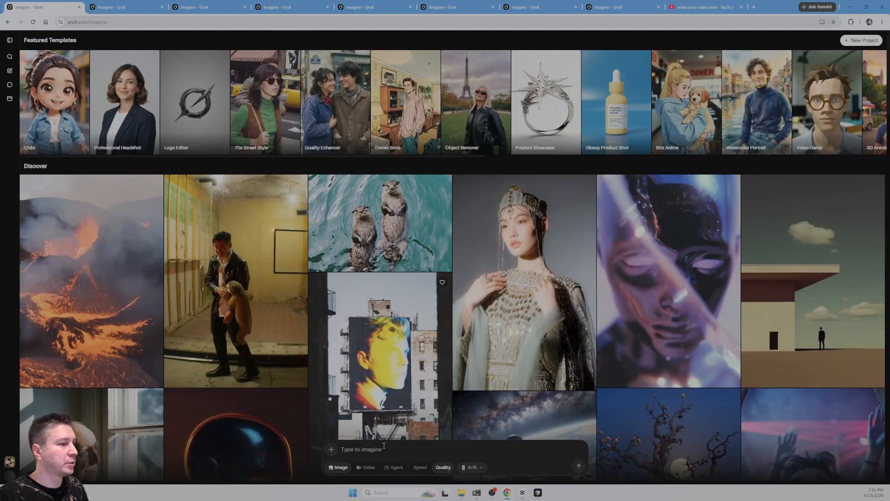
left_click(362, 449)
key("ctrl+v")
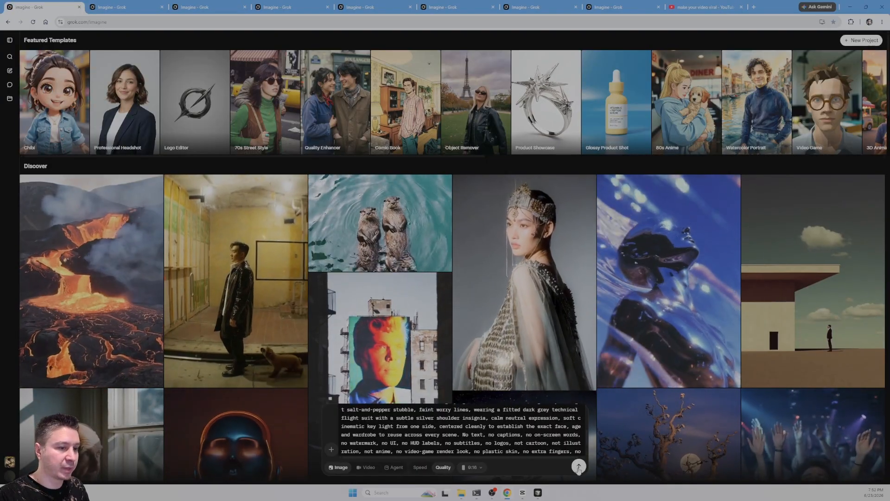
left_click(579, 466)
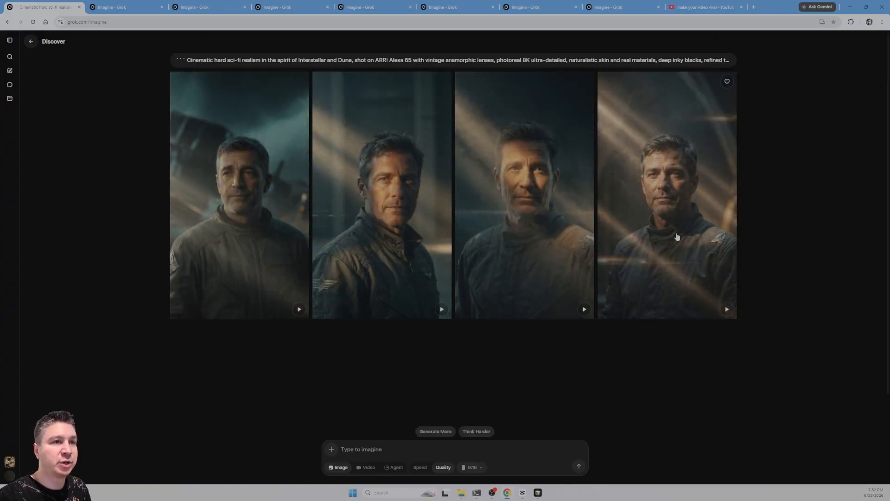
left_click(679, 195)
Return to the GROK_PROMPTS.md preview, select the whole cockpit-ref prompt and copy it.
key("alt+Tab")
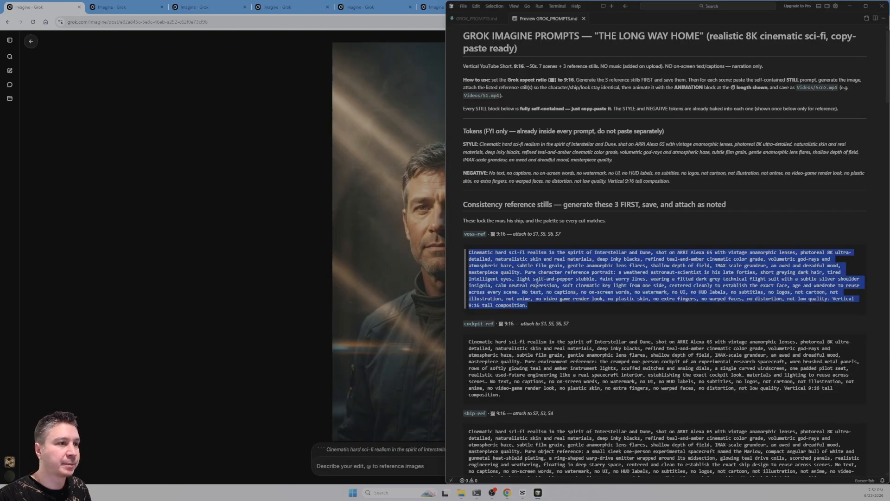
key("alt+Tab")
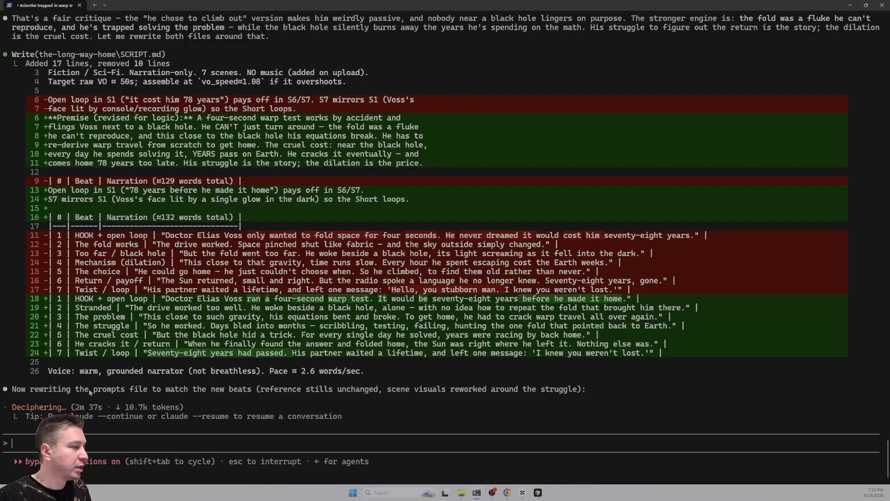
key("alt+Tab")
left_click(517, 375)
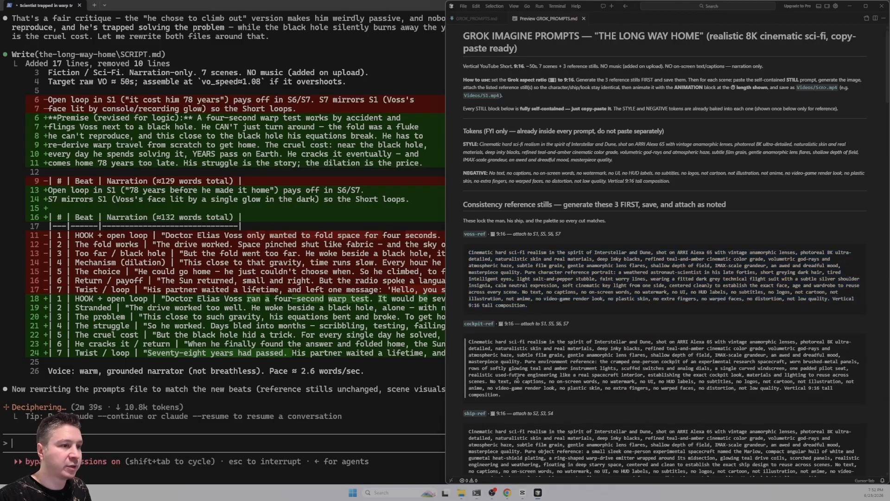
left_click_drag(502, 395, 470, 345)
Generate the cockpit reference still from the copied prompt on the second Grok Imagine page and switch back out of the browser.
key("alt+Tab")
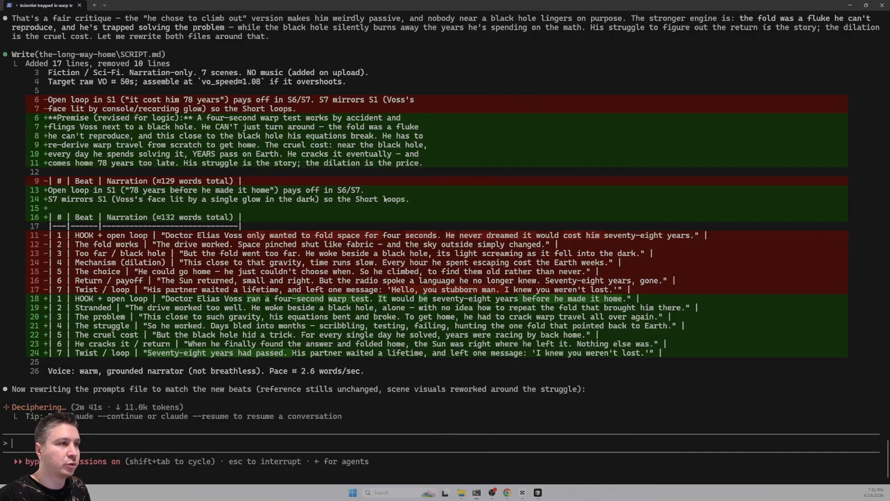
key("alt+Tab")
left_click(132, 8)
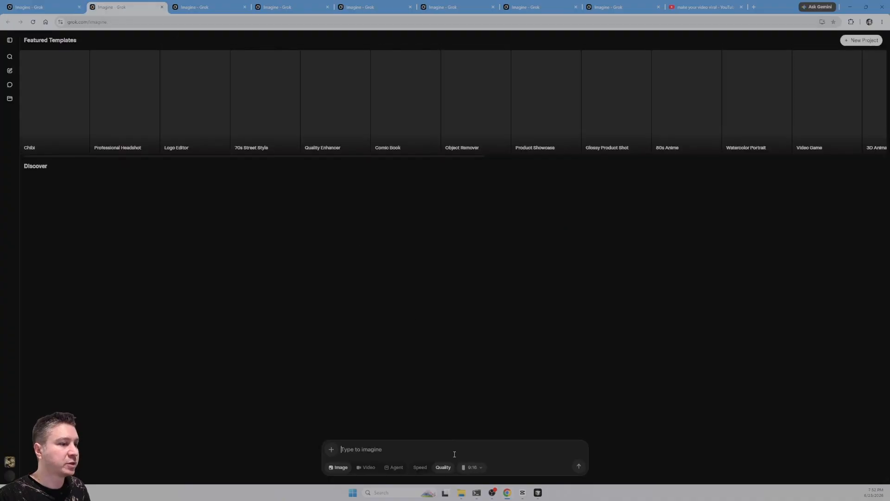
left_click(459, 451)
key("ctrl+v")
left_click(578, 466)
key("alt+Tab")
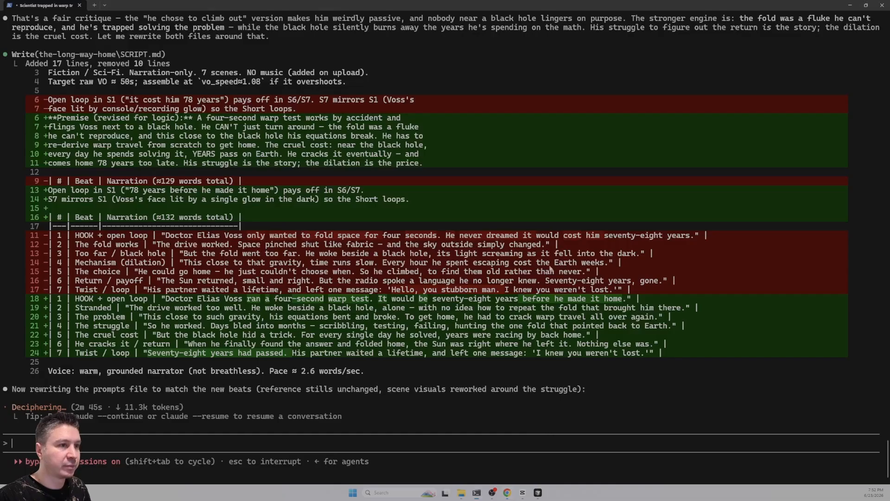
Return to the GROK_PROMPTS.md preview, select the whole ship-ref prompt and copy it.
key("alt+Tab")
key("alt+Tab")
scroll(554, 404, "down", 1)
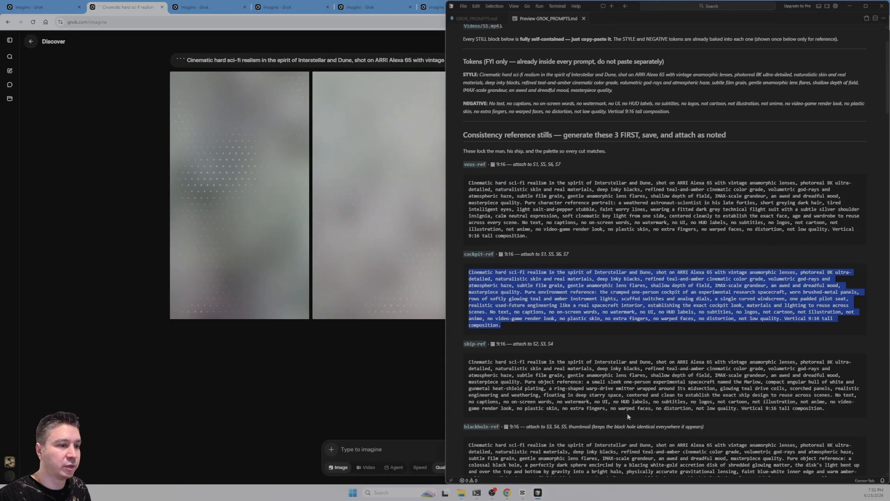
left_click_drag(825, 409, 862, 386)
left_click(523, 281)
scroll(524, 281, "down", 1)
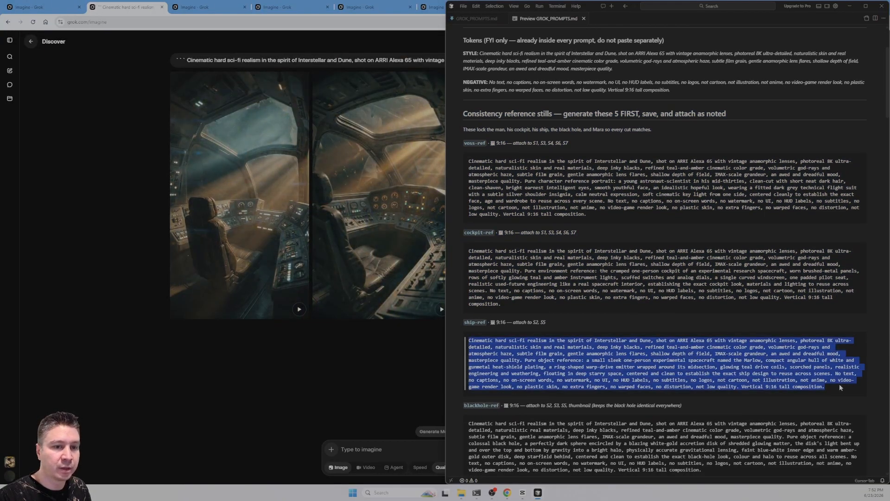
Generate the ship reference still from the copied prompt on the third Grok Imagine page.
key("alt+Tab")
key("ctrl+Tab")
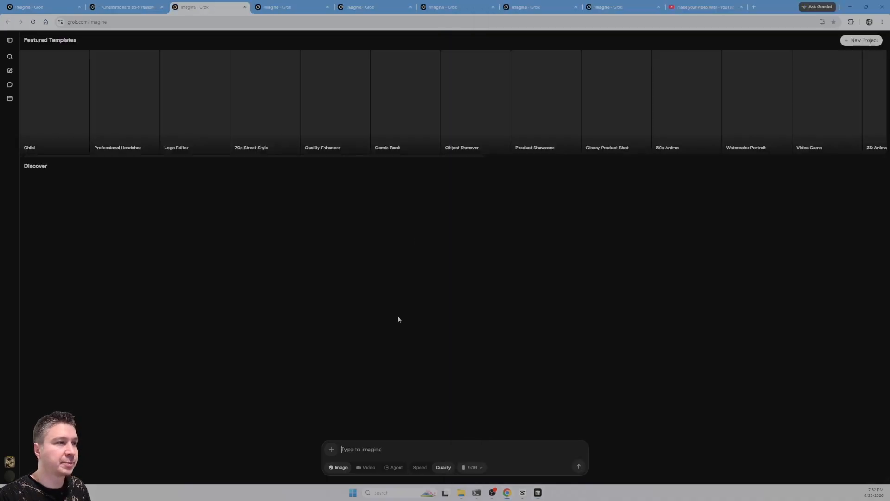
key("ctrl+v")
left_click(579, 466)
Copy the blackhole-ref prompt from the GROK_PROMPTS.md preview and generate its still on the fourth Grok Imagine page.
key("alt+Tab")
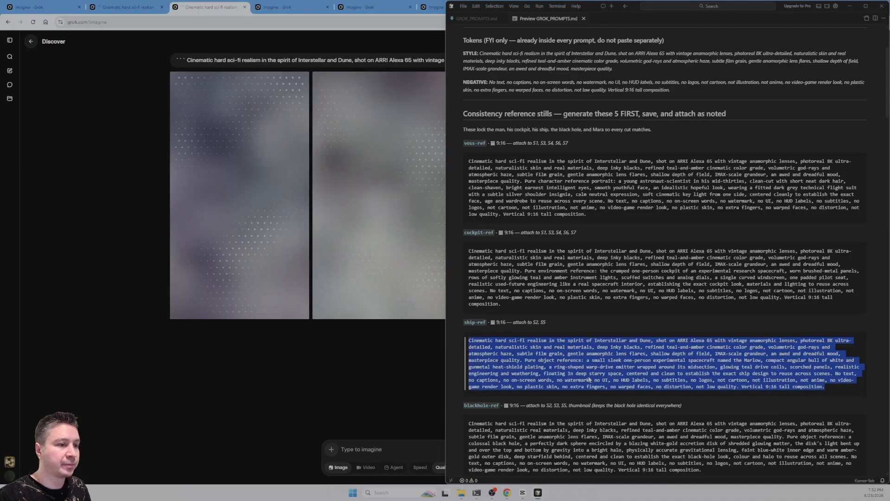
left_click_drag(702, 365, 468, 319)
key("alt+Tab")
key("ctrl+Tab")
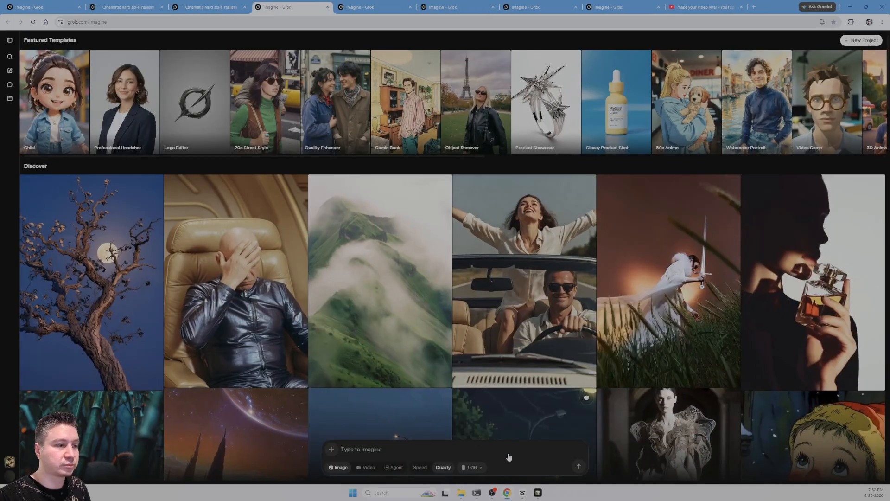
key("ctrl+v")
left_click(579, 466)
Copy the mara-ref prompt from the GROK_PROMPTS.md preview and generate its still on the fifth Grok Imagine page.
key("alt+Tab")
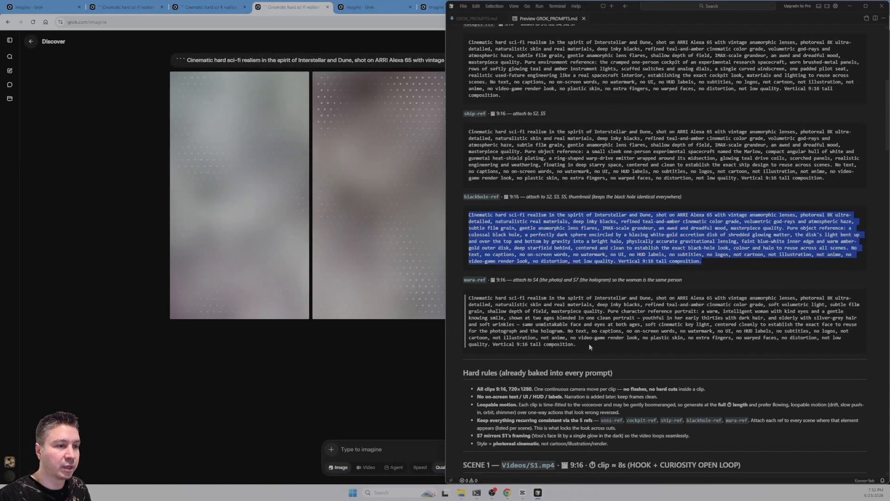
left_click_drag(577, 344, 464, 304)
key("alt+Tab")
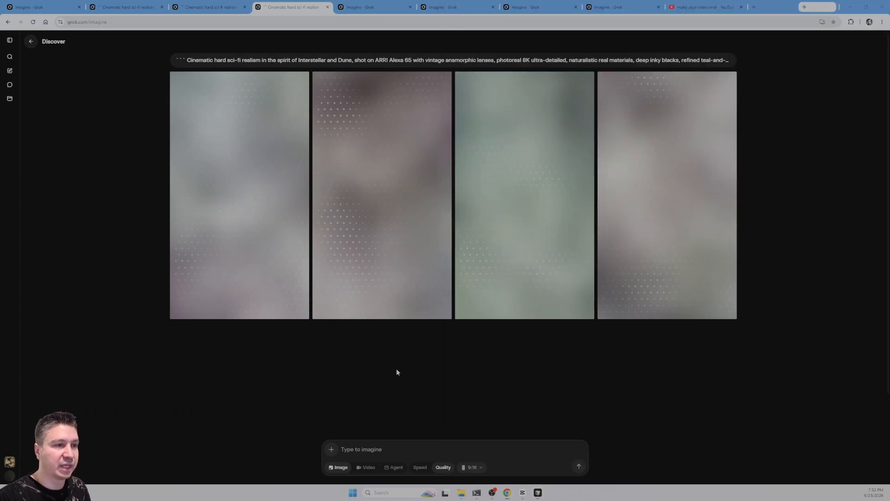
key("ctrl+Tab")
left_click(455, 448)
key("ctrl+v")
left_click(578, 466)
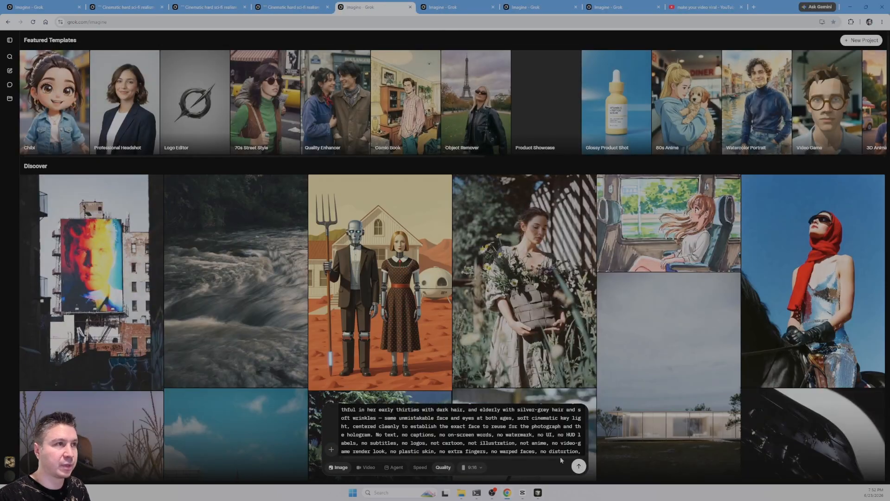
Go back to the voss-ref portrait on the first Grok Imagine page, then open the first cockpit image on the second page.
key("ctrl+shift+Tab")
key("ctrl+shift+Tab")
key("ctrl+shift+Tab")
key("ctrl+shift+Tab")
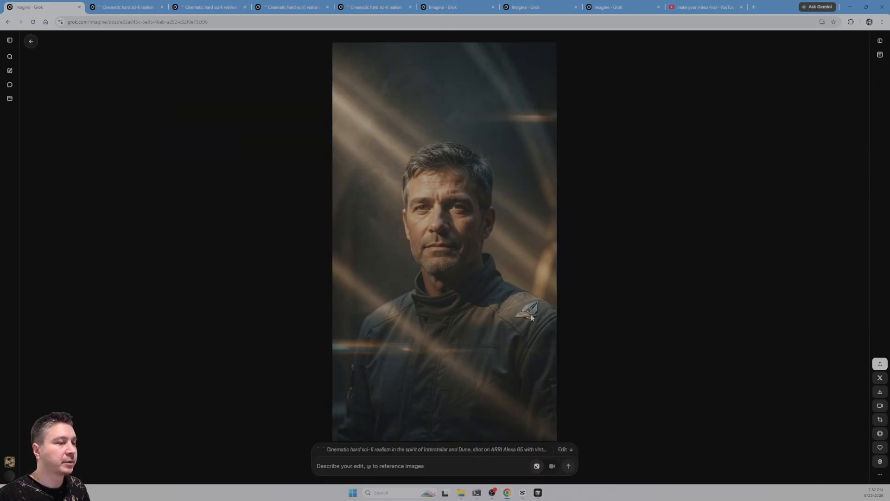
key("ctrl+Tab")
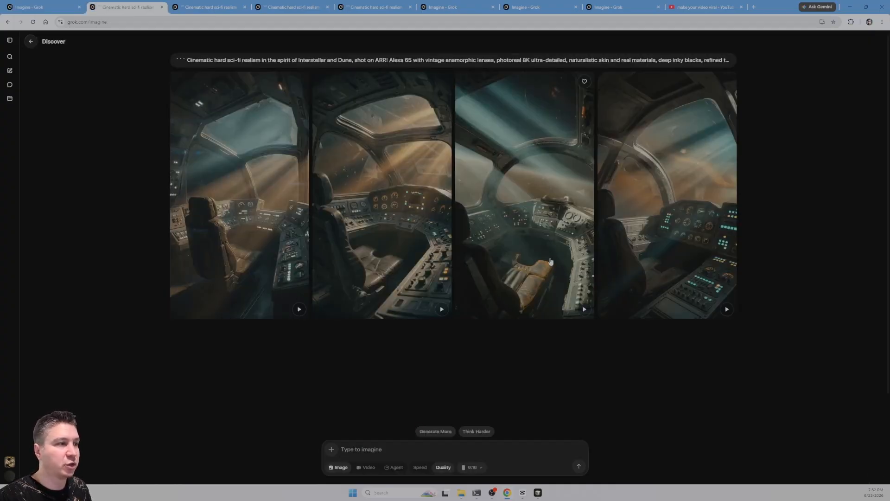
left_click(246, 246)
Compare the ship results by viewing the third image, then return to the results and open the first ship image.
key("ctrl+Tab")
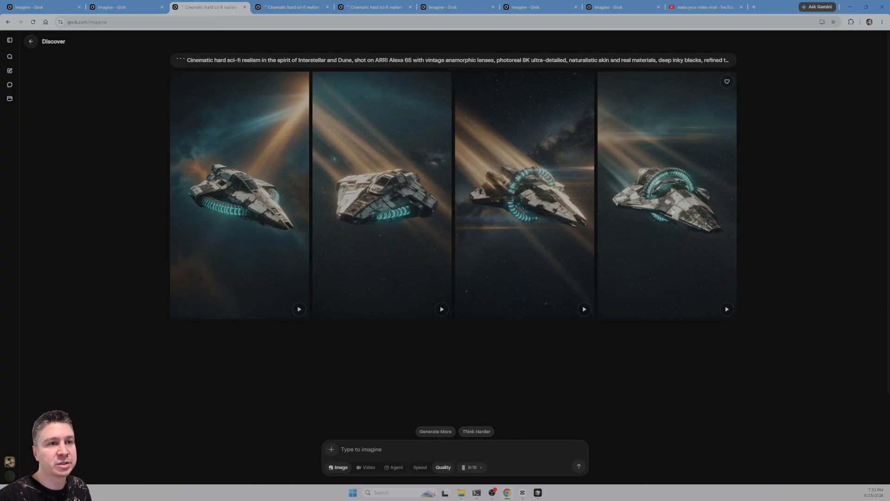
left_click_drag(539, 216, 526, 322)
left_click(537, 215)
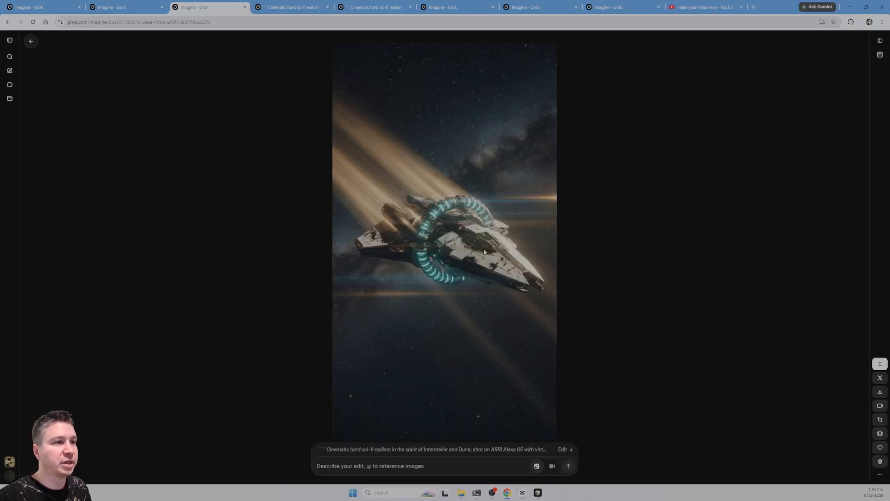
left_click(31, 41)
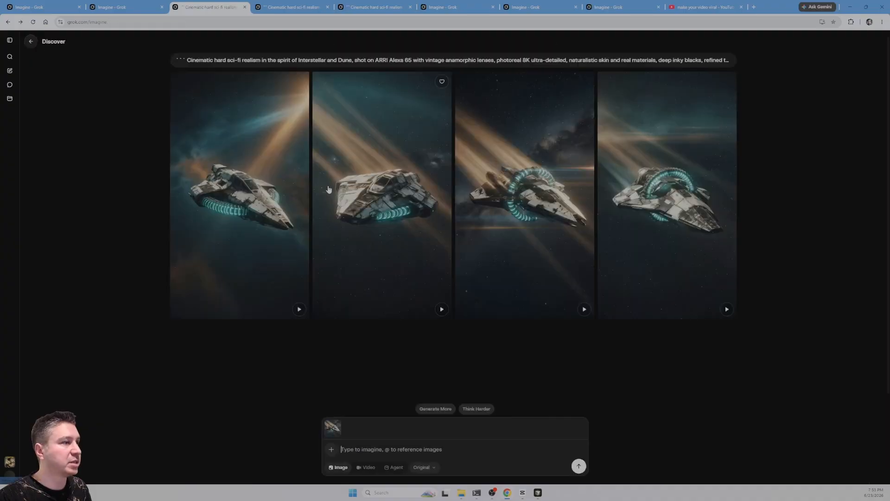
left_click(241, 203)
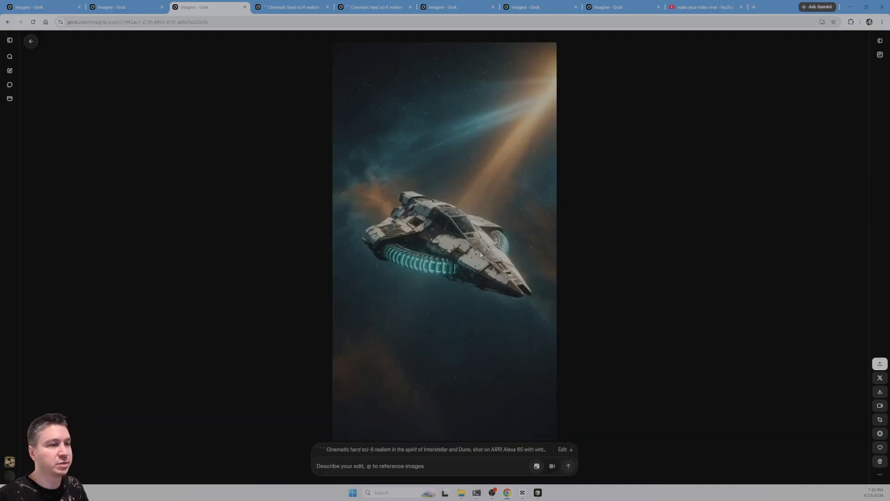
Open the third black hole image, compare it with the other results, reopen it and move on to the mara-ref results.
key("ctrl+Tab")
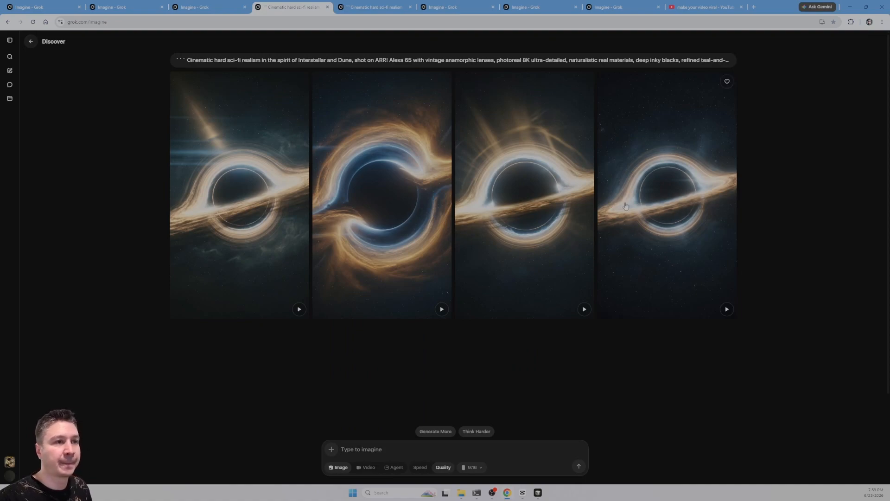
left_click(551, 204)
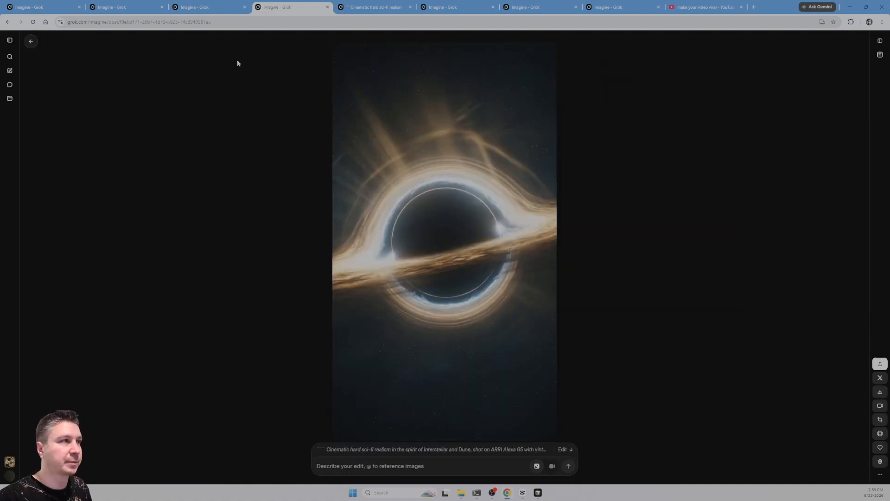
left_click(32, 41)
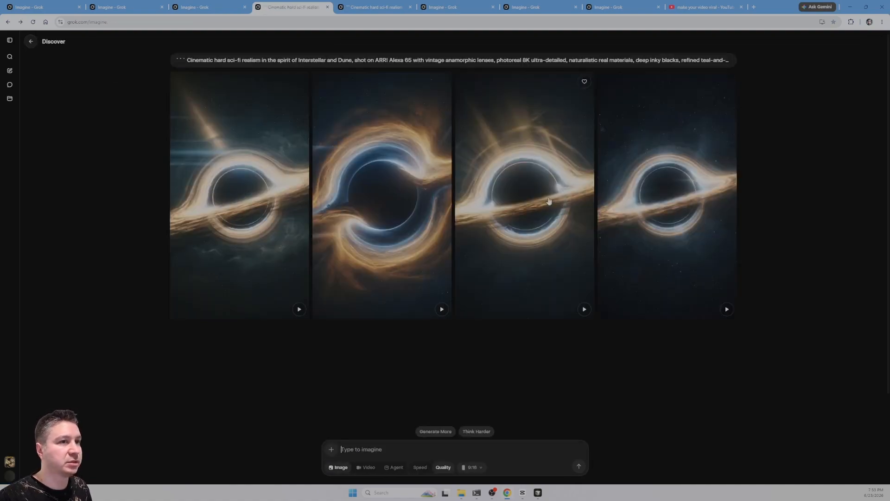
left_click(529, 200)
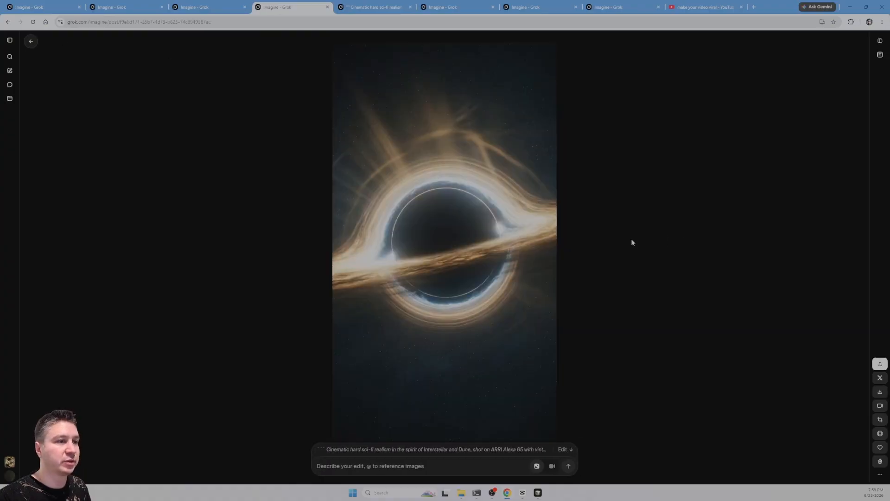
key("ctrl+Tab")
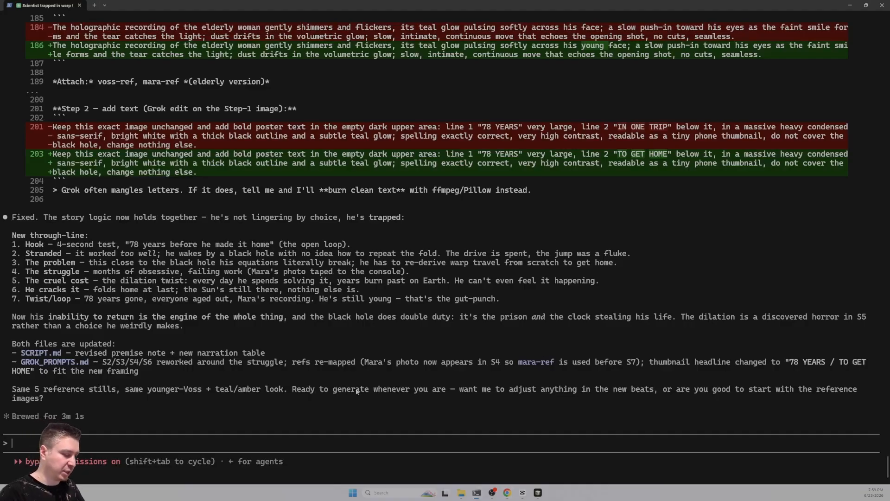
Ask Claude Code in the terminal to make references for the young and old partner, with the old one generated from the young one's reference.
type("I need you to mak")
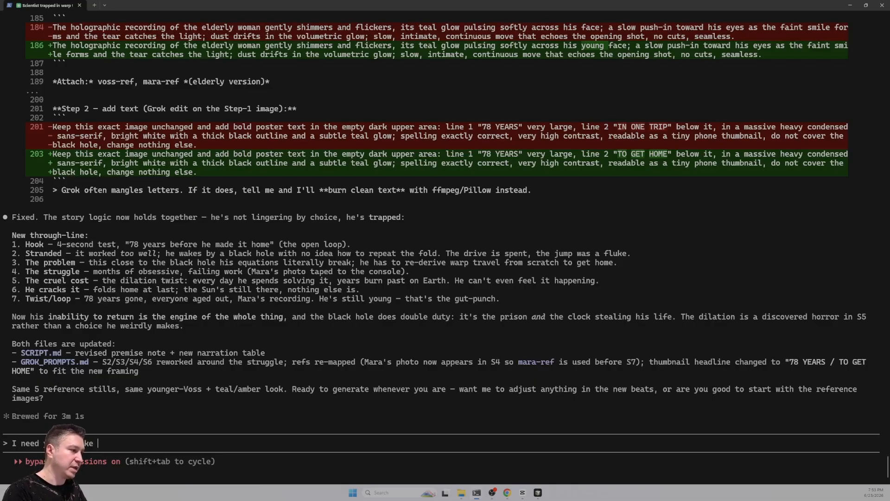
type("erence for the y")
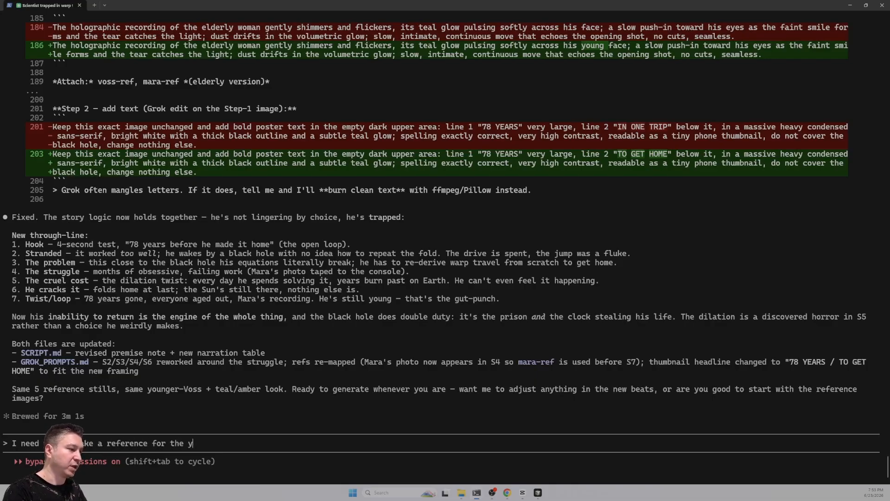
type("out ")
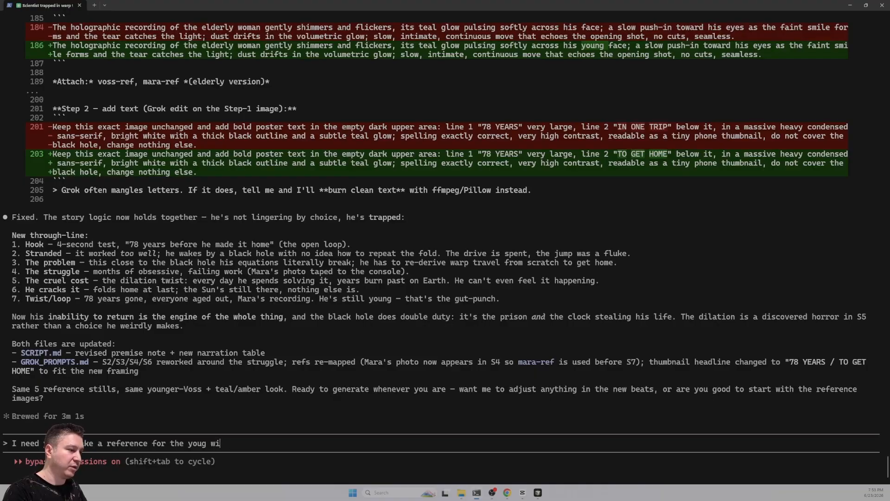
type("par")
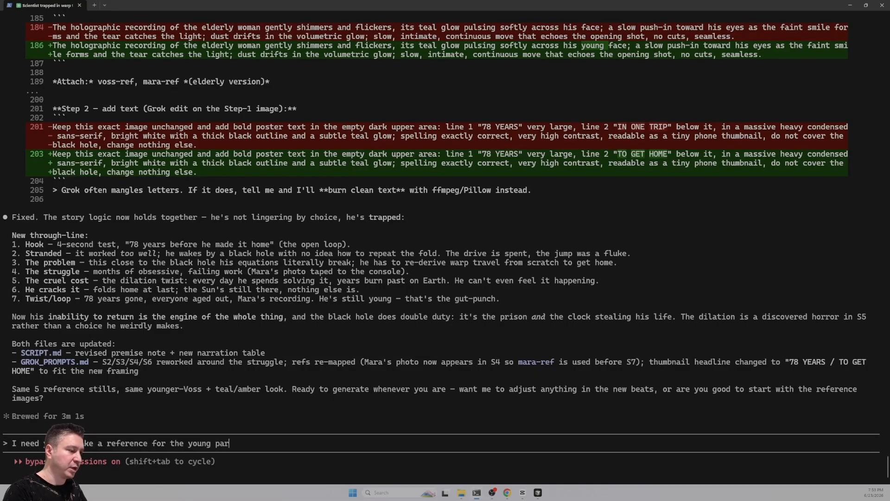
type("t")
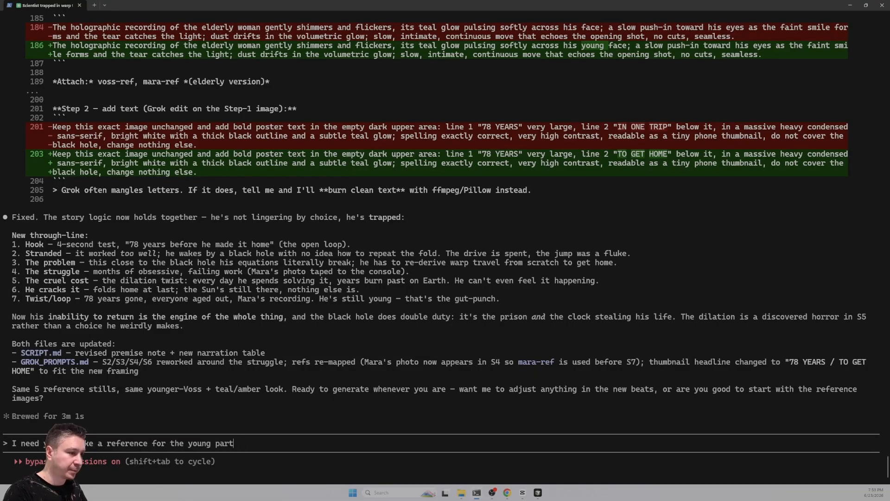
type("ner and the ")
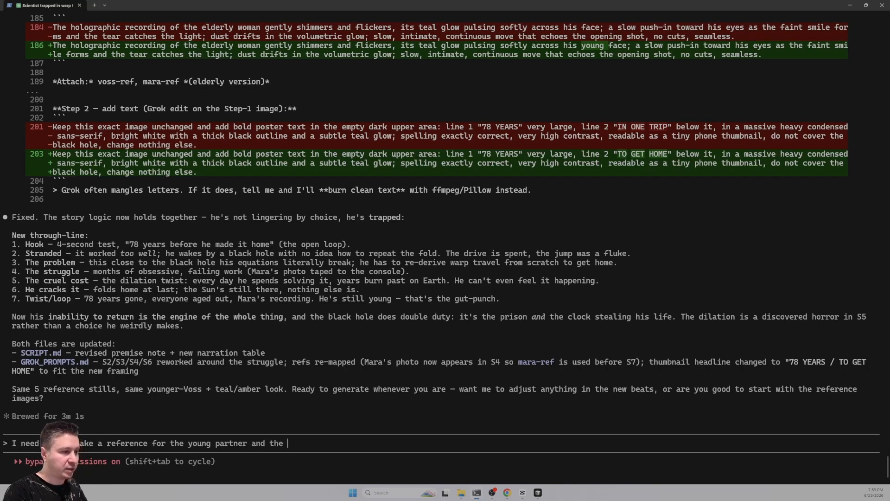
type("old as w")
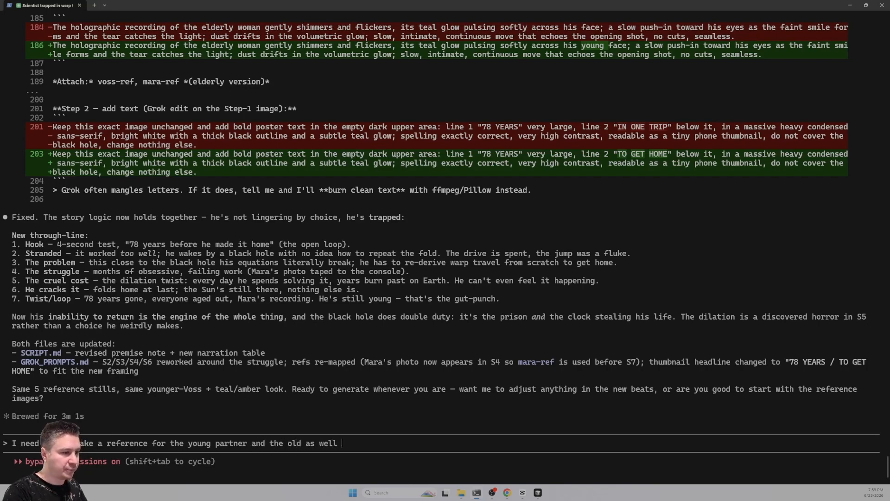
type("ell, the old should u")
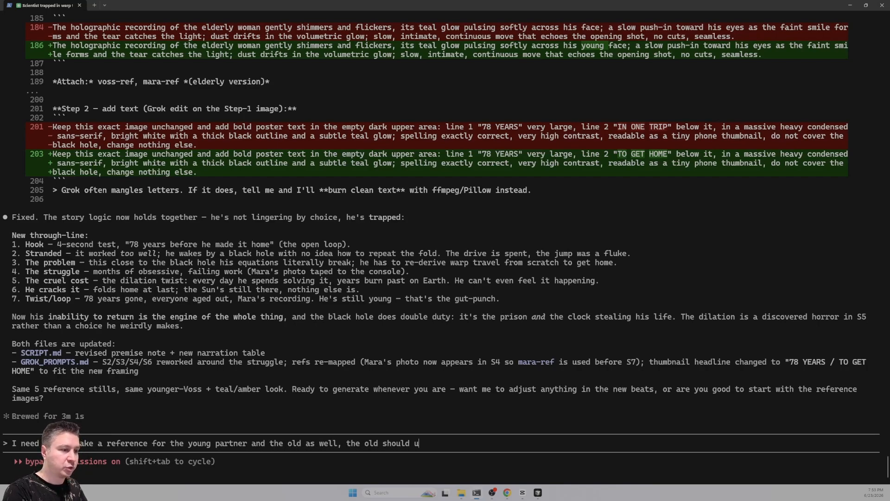
type("se the reference o f")
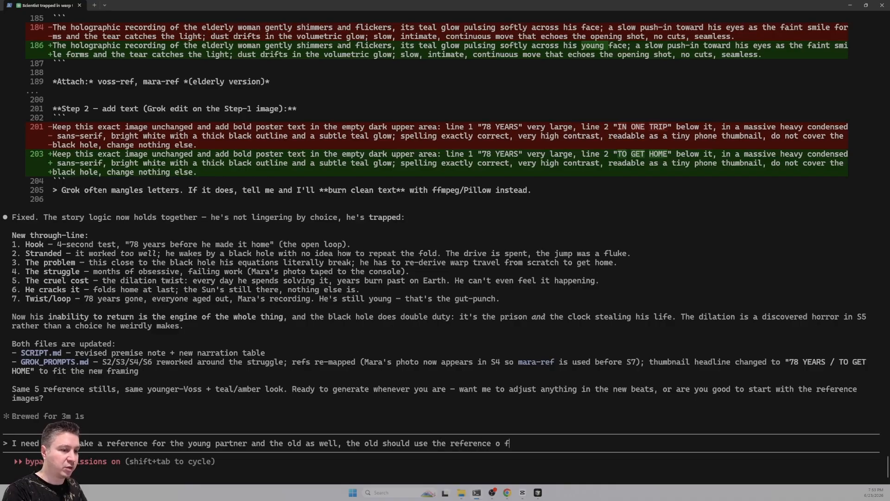
type("the ")
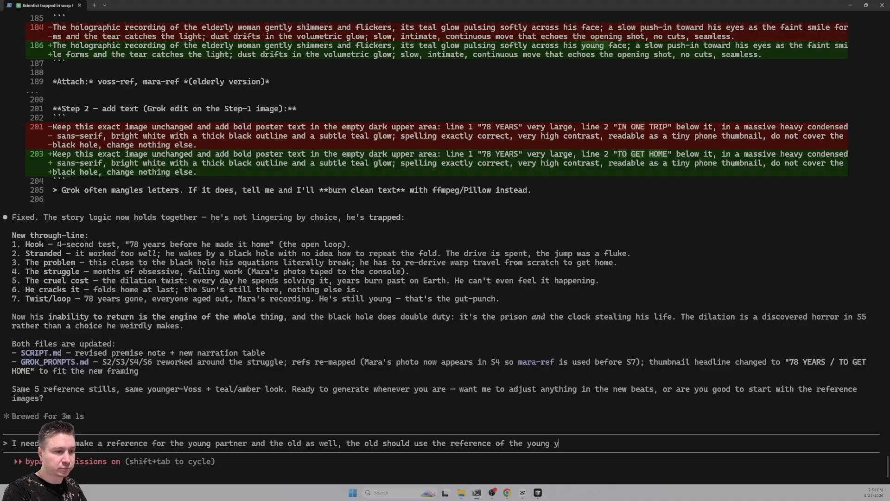
type("young one to be ")
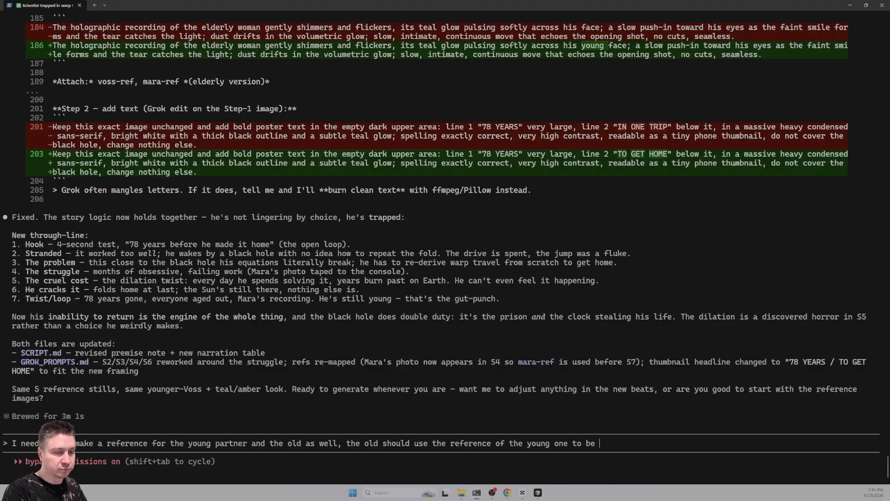
type("generated")
key("Return")
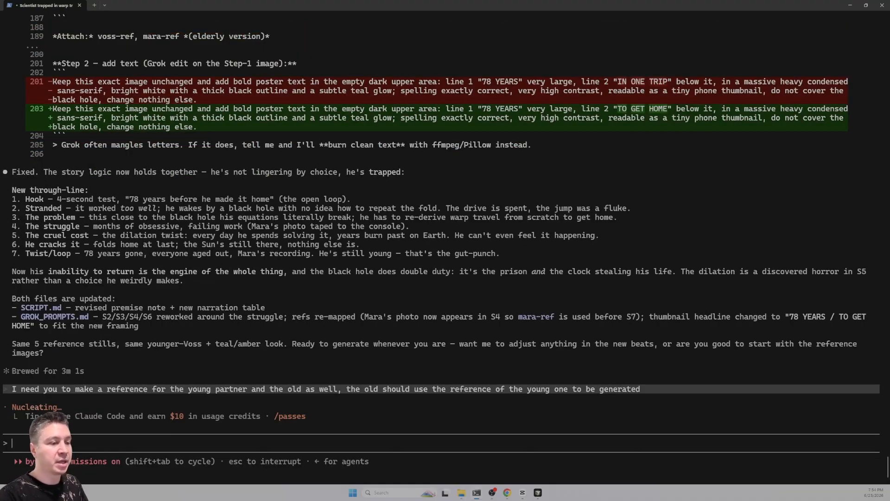
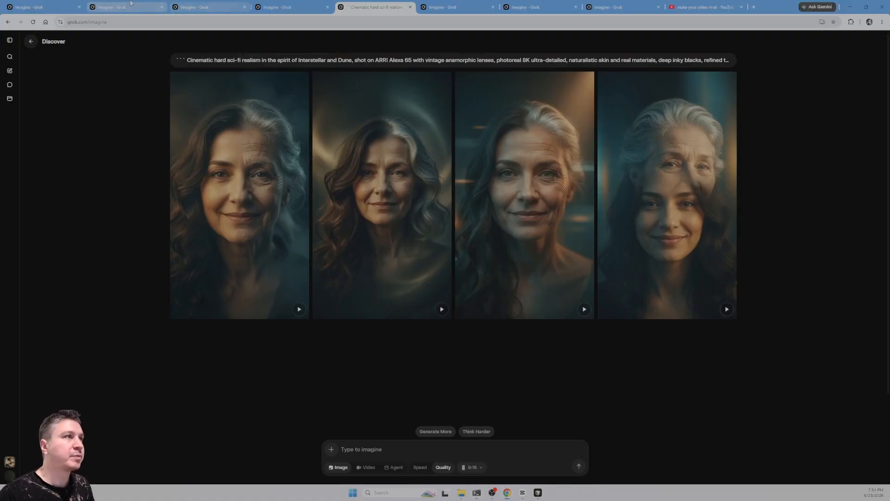
Download the voss portrait, cockpit, ship and black hole images from the first four Grok Imagine pages.
left_click(42, 7)
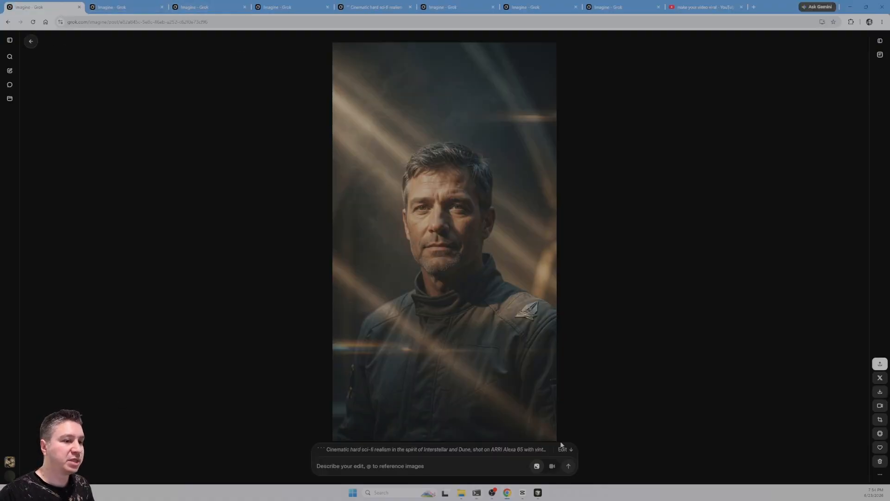
left_click(880, 393)
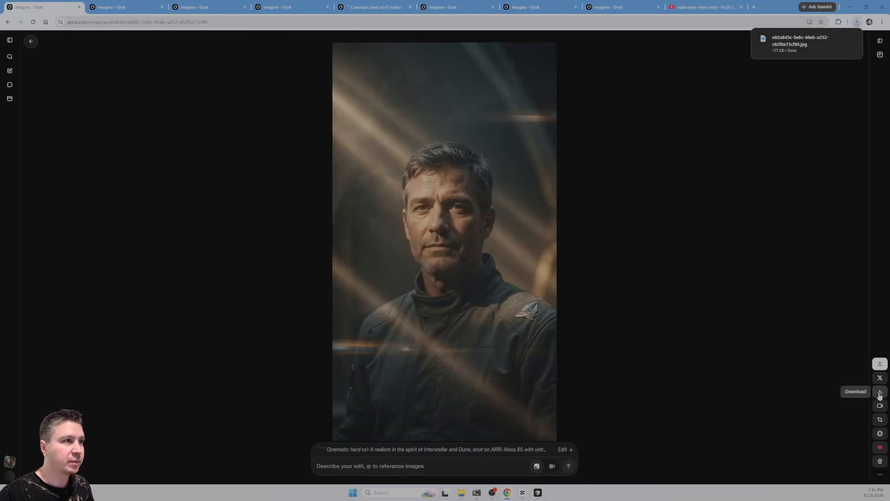
key("ctrl+Tab")
left_click(880, 393)
key("ctrl+Tab")
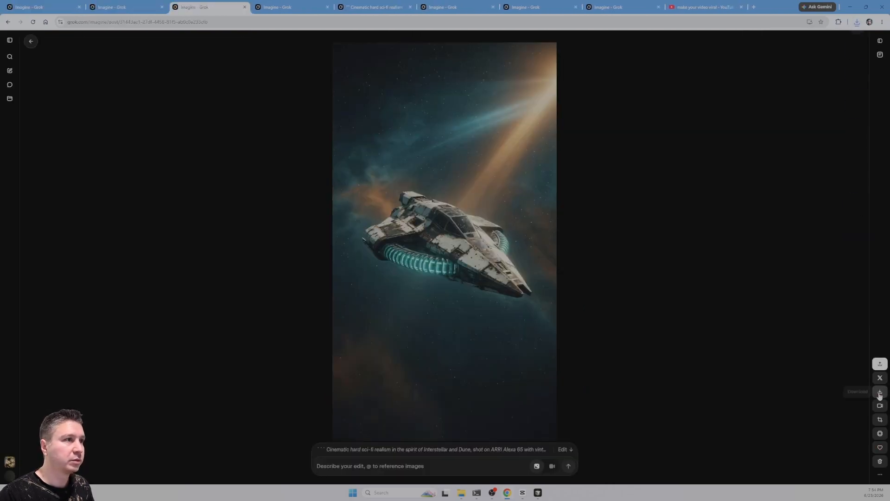
left_click(880, 393)
key("ctrl+Tab")
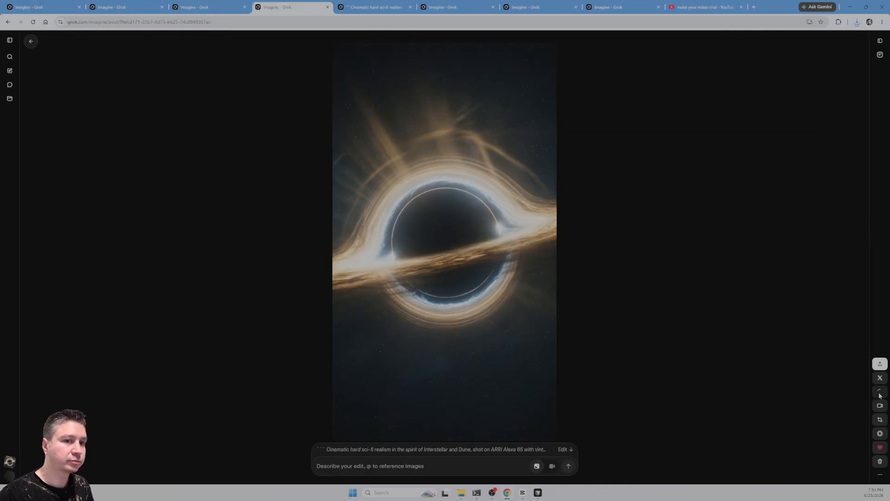
key("ctrl+Tab")
key("ctrl+shift+Tab")
key("ctrl+shift+Tab")
key("ctrl+shift+Tab")
key("ctrl+shift+Tab")
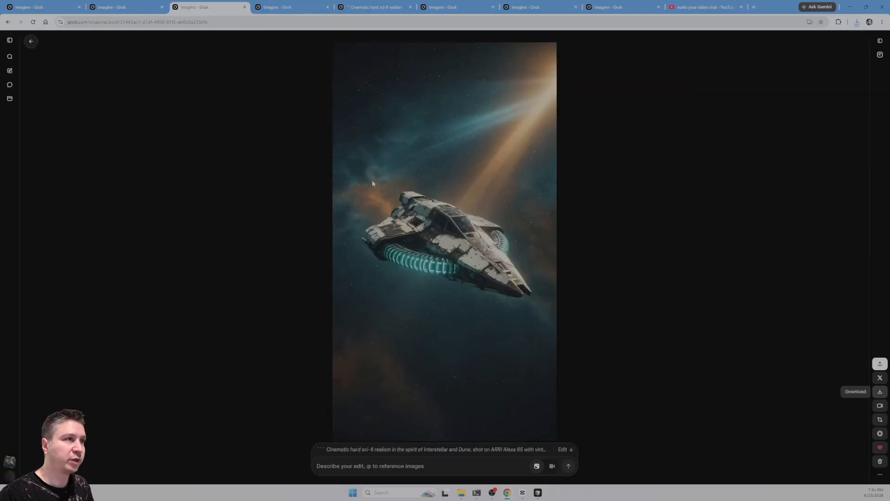
Switch to File Explorer, cut the four downloaded images from Downloads and return to the the-long-way-home folder.
key("alt+Tab")
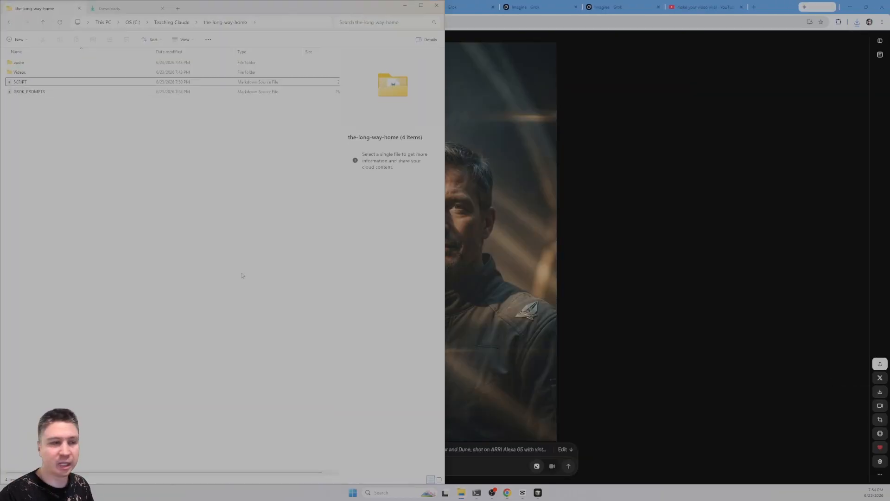
key("ctrl+Tab")
left_click_drag(204, 117, 21, 71)
key("ctrl+x")
left_click(43, 9)
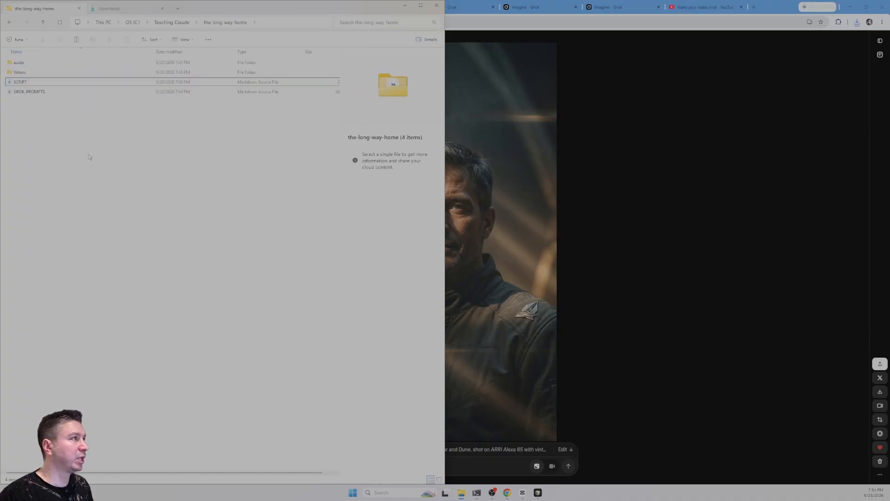
Create a folder named references in the-long-way-home and paste the four cut images into it.
right_click(52, 122)
left_click(29, 122)
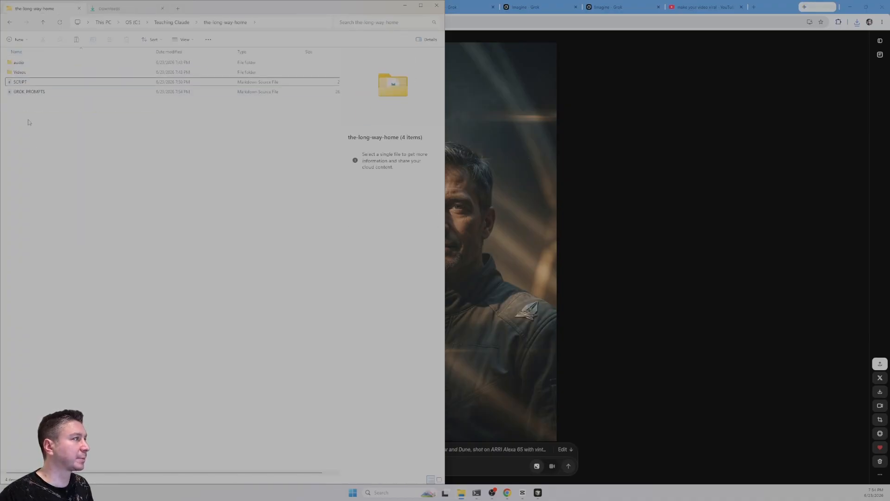
right_click(41, 123)
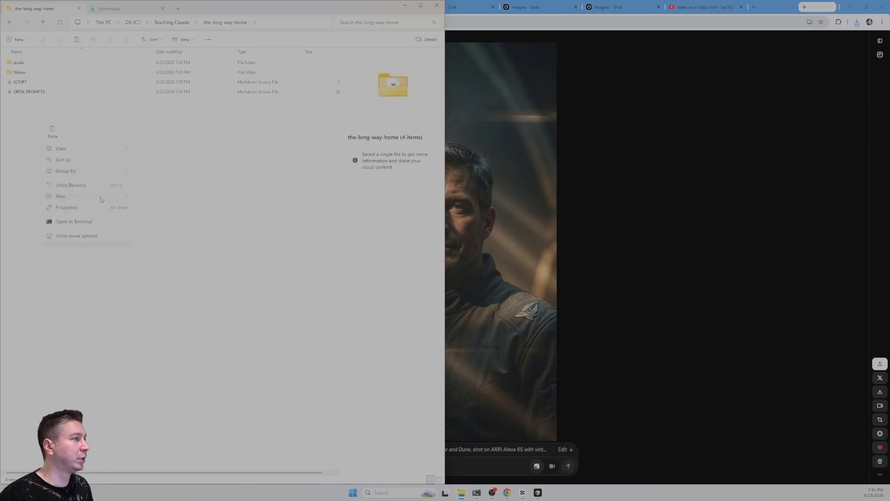
mouse_move(100, 198)
left_click(158, 200)
type("refe")
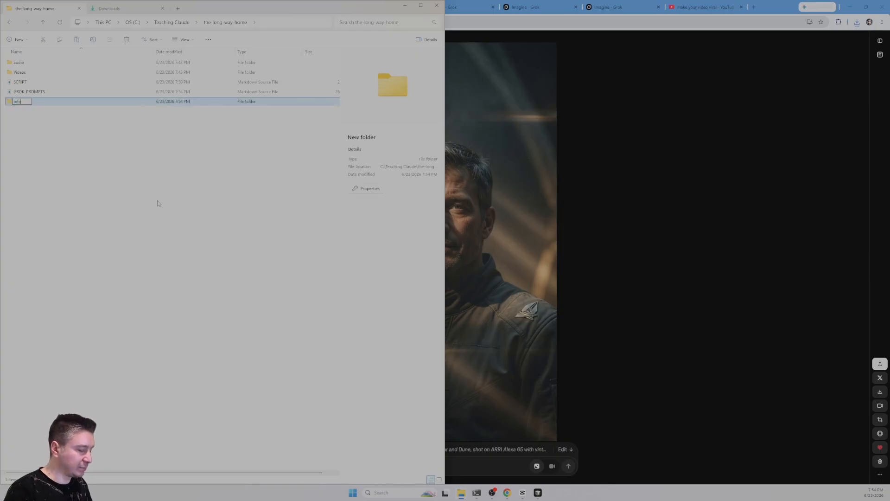
type("rences")
key("Return")
key("Return")
key("ctrl+v")
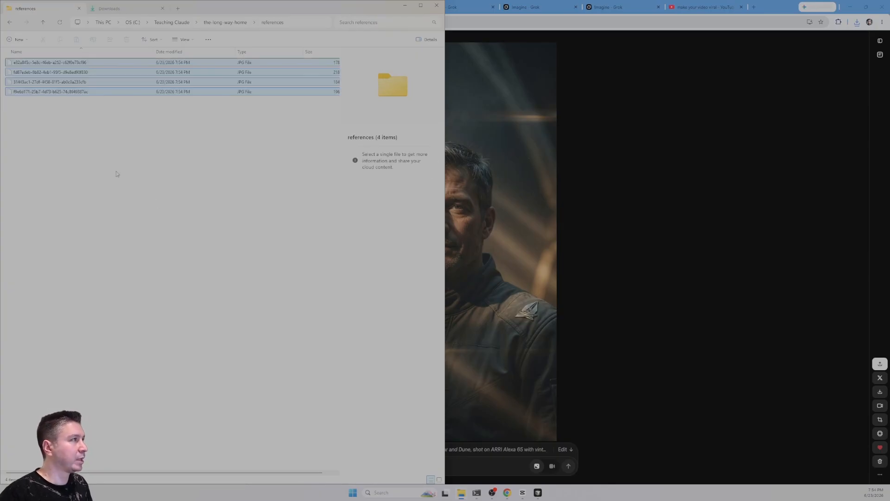
Display the files in the references folder as large thumbnails.
right_click(89, 124)
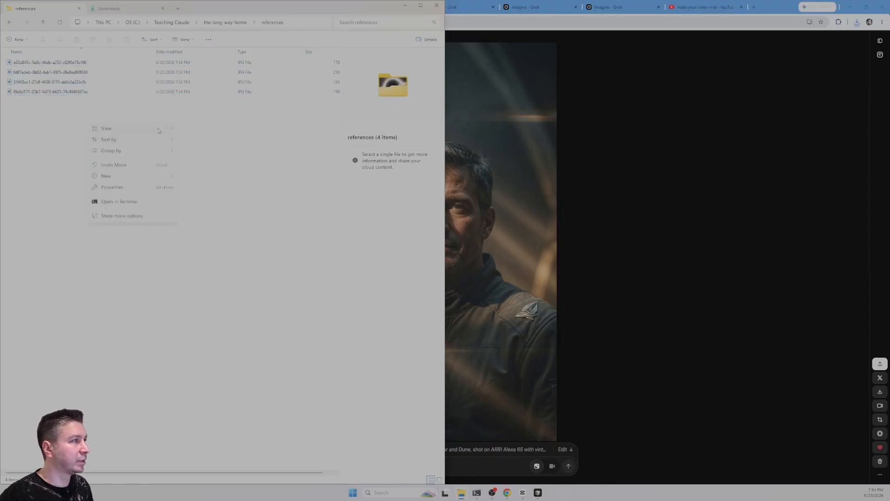
mouse_move(158, 130)
left_click(211, 135)
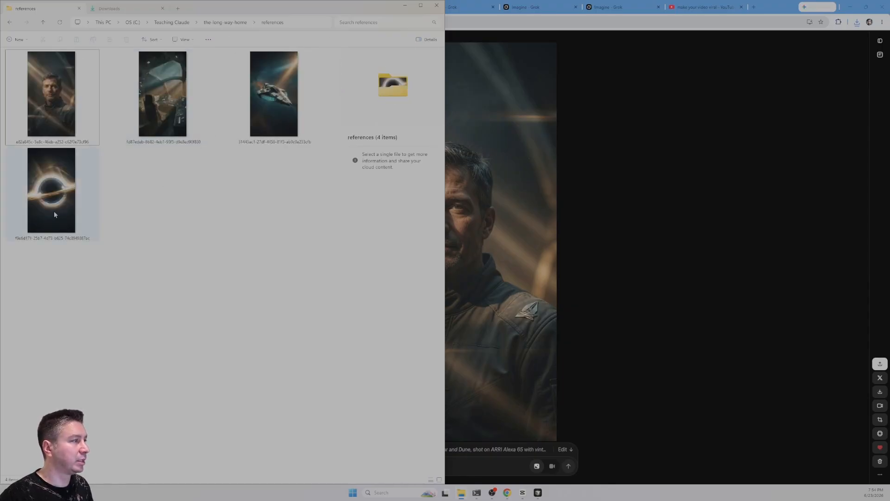
Copy the voss-ref name from the GROK_PROMPTS.md preview and rename the man's portrait image as voss-ref.
left_click(586, 277)
key("alt+Tab")
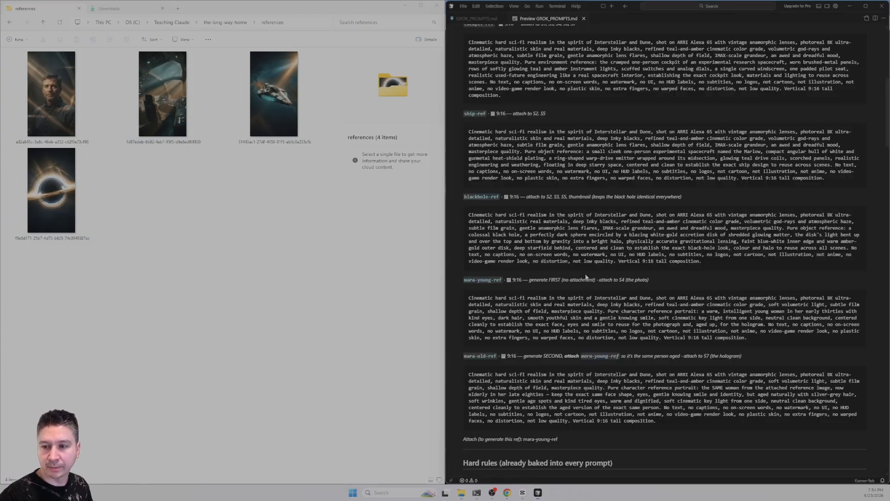
scroll(531, 160, "up", 10)
scroll(532, 160, "up", 2)
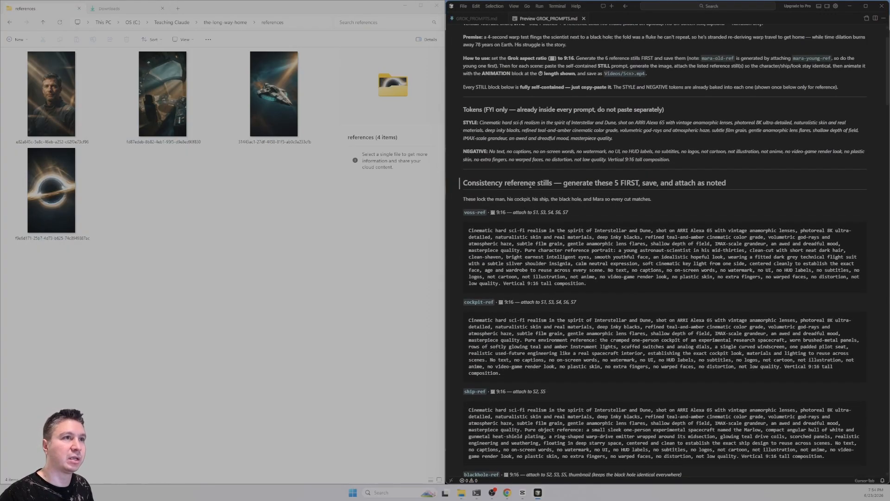
left_click_drag(464, 214, 485, 212)
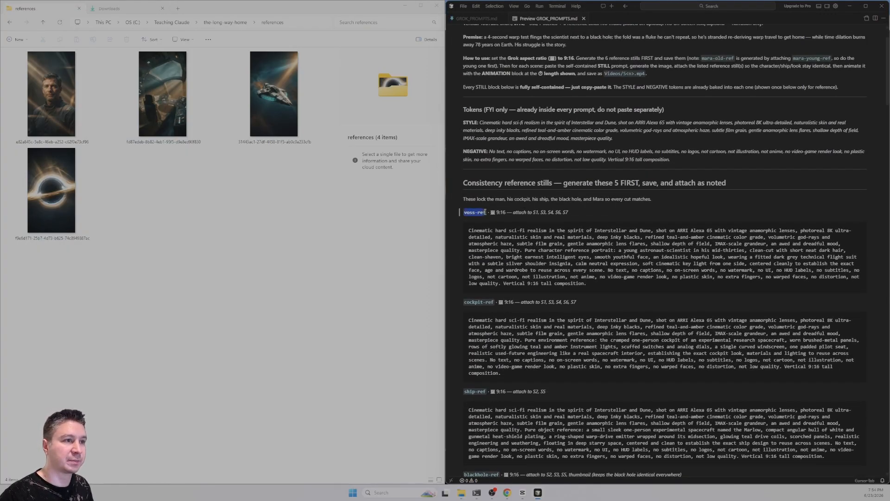
left_click(42, 114)
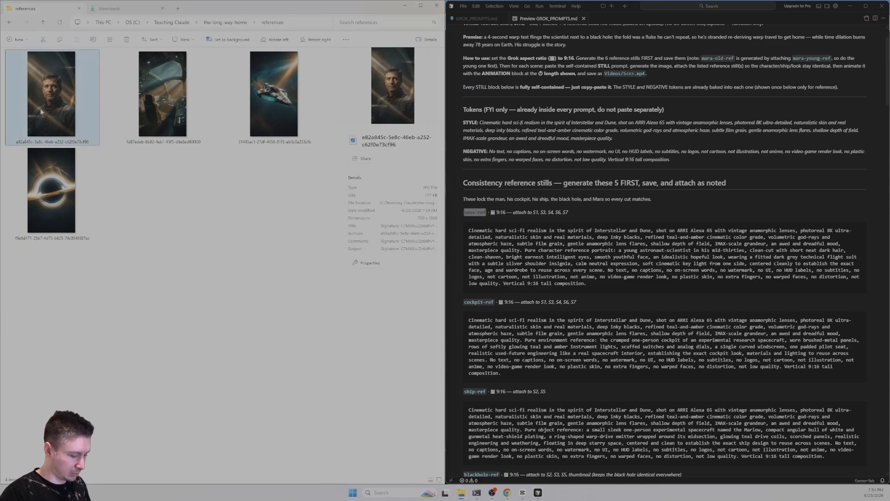
key("F2")
key("ctrl+v")
key("Return")
Rename the cockpit image as cockpit-ref, copying the name from the prompts preview.
left_click(178, 142)
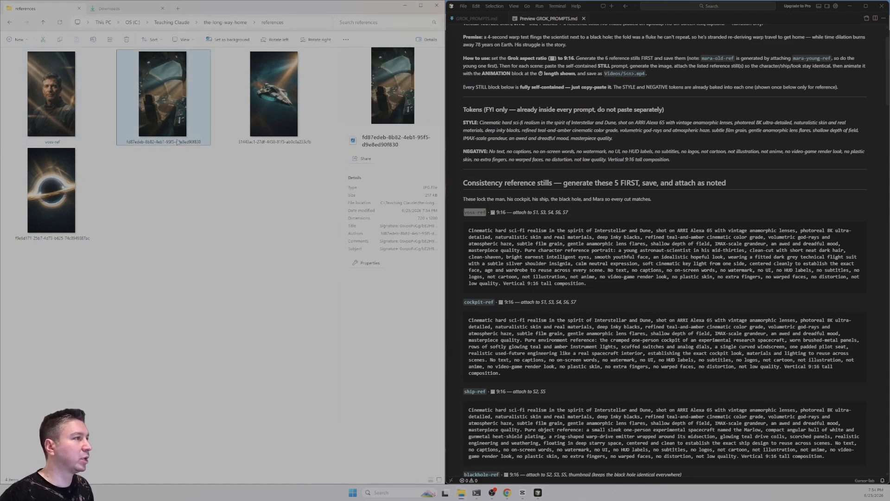
left_click(464, 303)
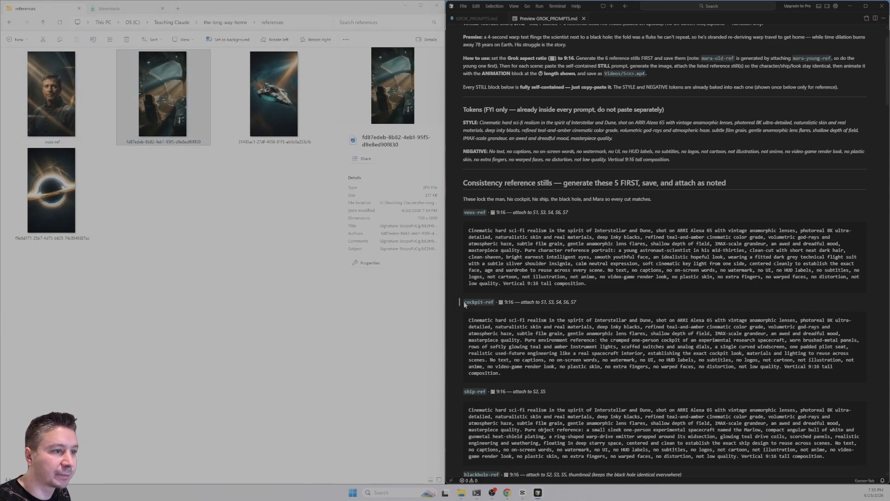
left_click_drag(464, 305, 492, 303)
key("ctrl+c")
left_click(186, 116)
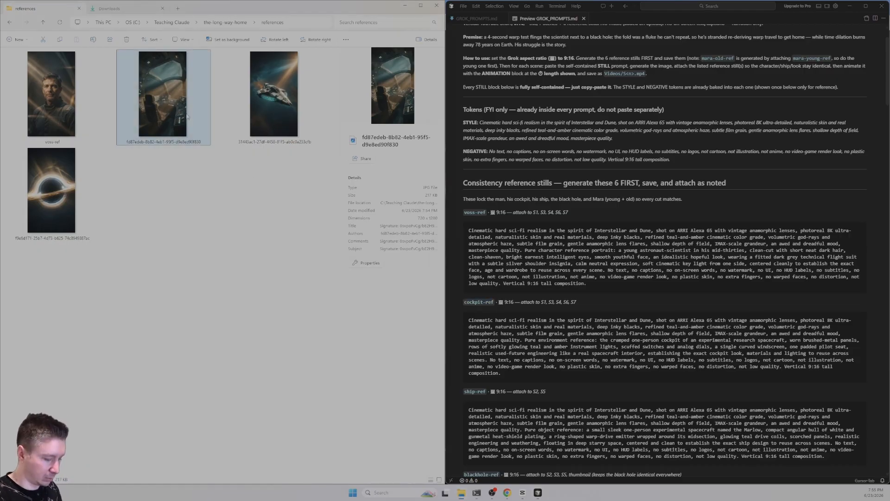
key("F2")
key("ctrl+v")
key("Return")
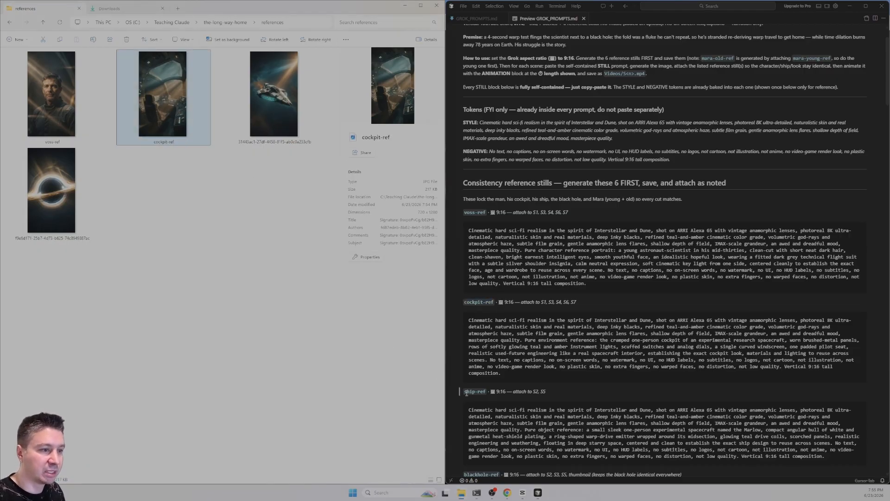
Rename the spaceship image as ship-ref, copying the name from the prompts preview.
left_click_drag(466, 393, 483, 394)
key("ctrl+c")
left_click(286, 85)
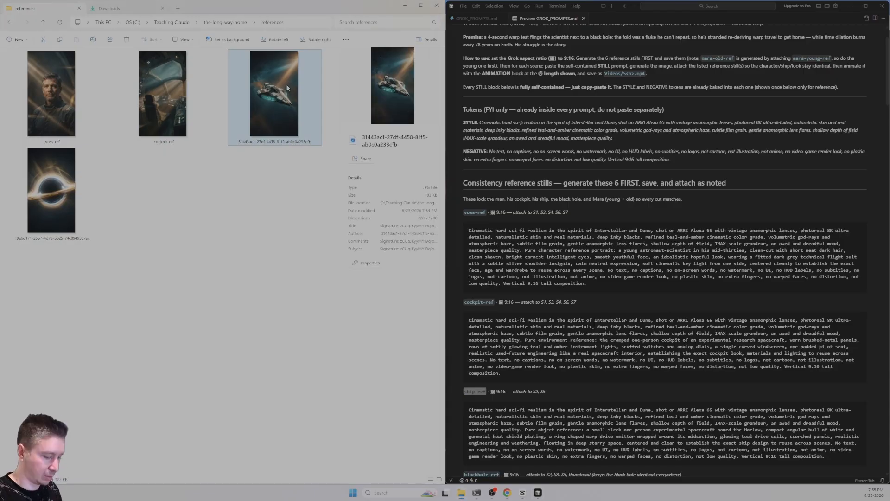
key("F2")
key("ctrl+v")
key("Return")
Rename the black hole image as blackhole-ref, copying the name from the prompts preview.
scroll(510, 392, "down", 3)
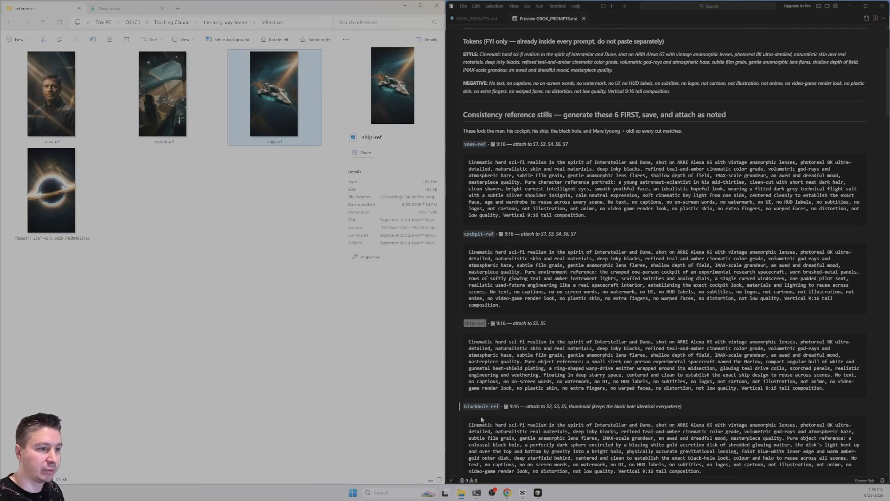
left_click_drag(464, 405, 502, 405)
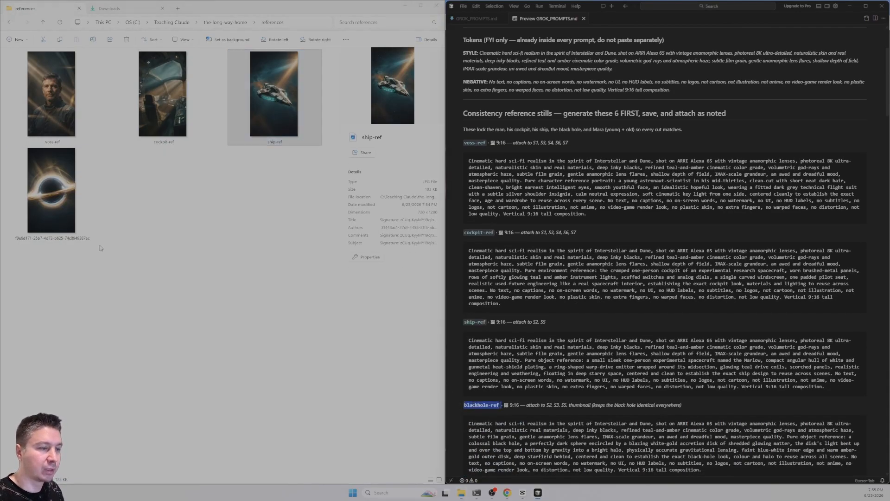
left_click(44, 200)
key("F2")
key("ctrl+v")
key("Return")
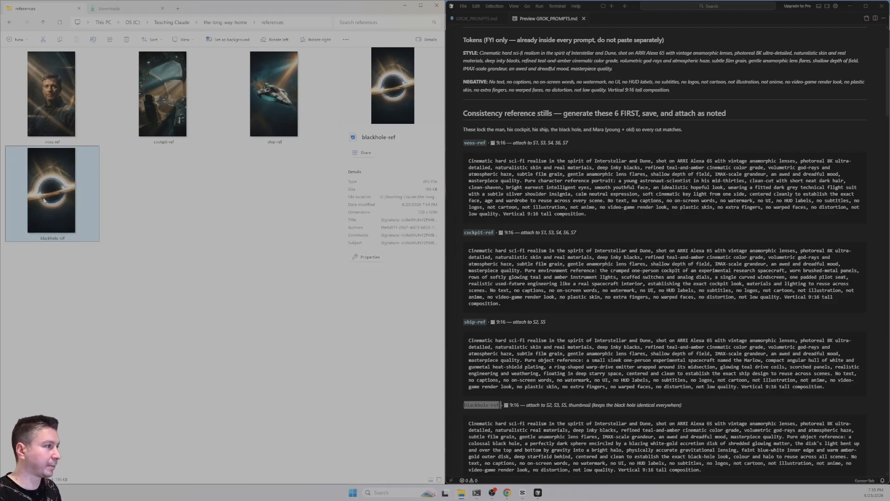
Check Claude Code's edits to GROK_PROMPTS.md in the terminal for the new young and old partner references.
key("alt+Tab")
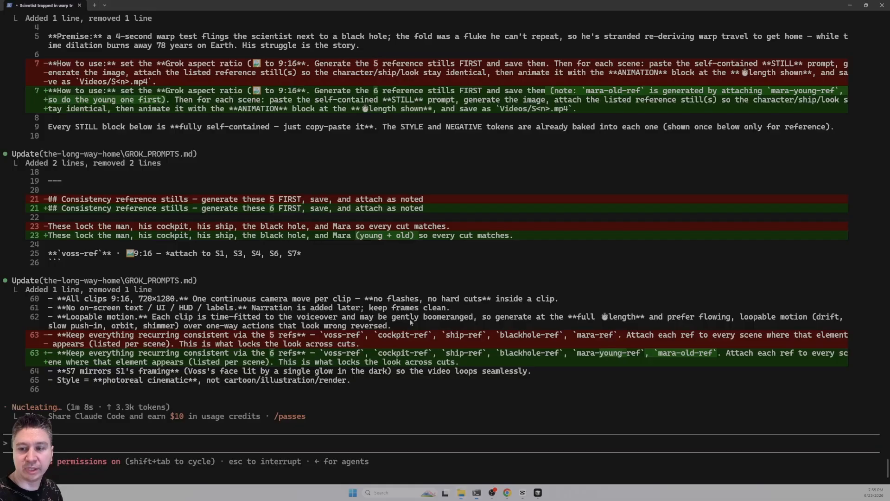
key("alt+Tab")
key("alt+Tab")
left_click_drag(148, 208, 235, 244)
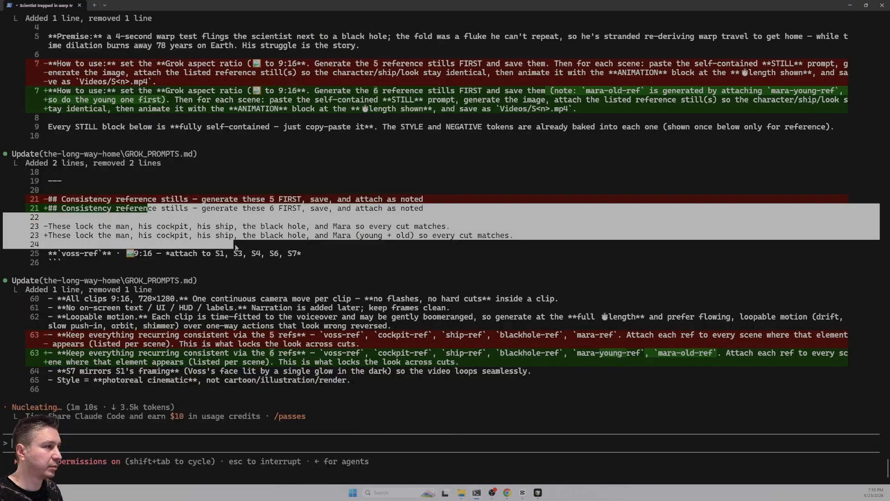
Copy the full mara-young-ref prompt from the GROK_PROMPTS.md preview.
key("alt+Tab")
scroll(529, 295, "up", 2)
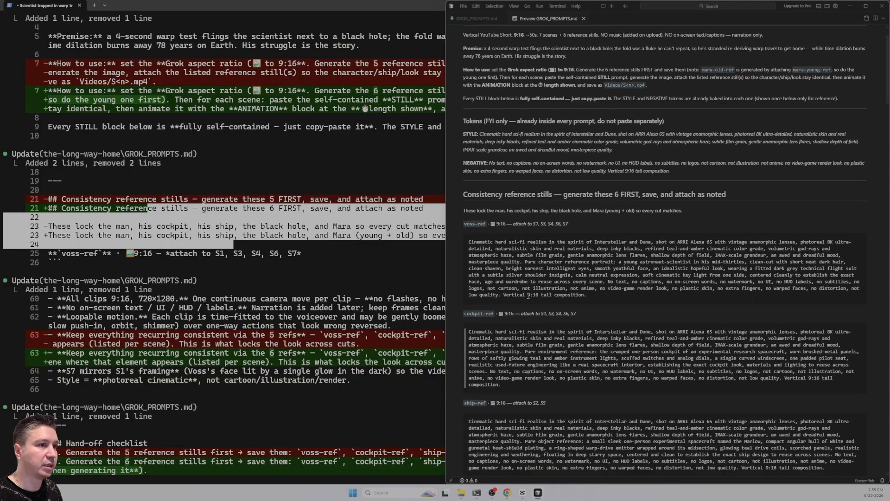
scroll(528, 295, "down", 4)
scroll(529, 296, "up", 2)
scroll(528, 295, "down", 5)
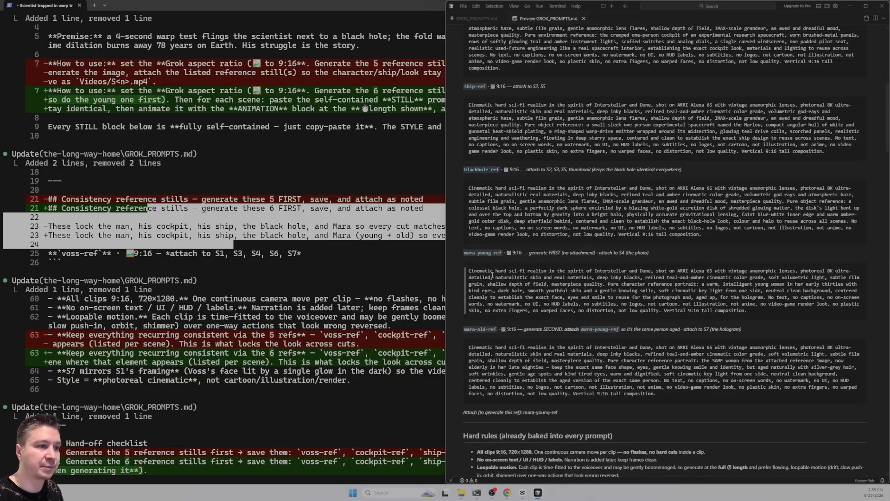
left_click_drag(468, 271, 749, 315)
On the fifth Grok Imagine page, replace the old mara-ref prompt with the copied mara-young-ref prompt and generate the images.
key("alt+Tab")
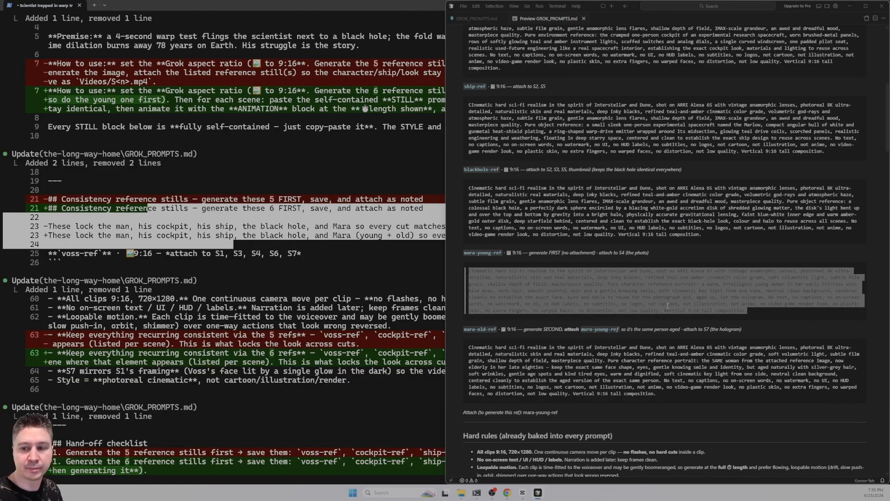
key("ctrl+Tab")
key("ctrl+Tab")
key("ctrl+Tab")
key("ctrl+Tab")
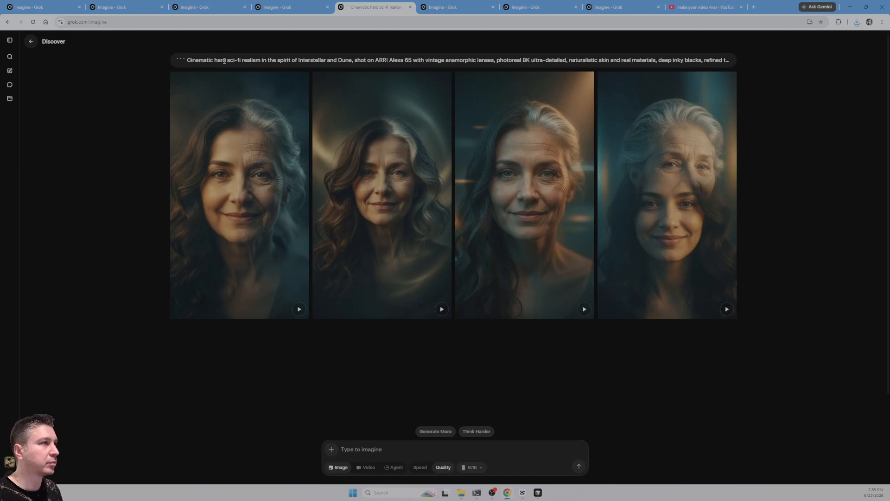
left_click(225, 61)
key("ctrl+a")
key("ctrl+v")
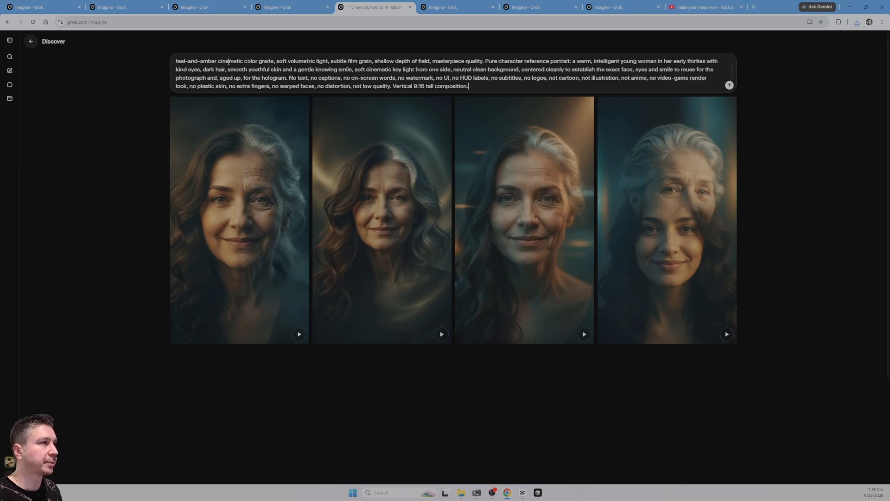
key("Return")
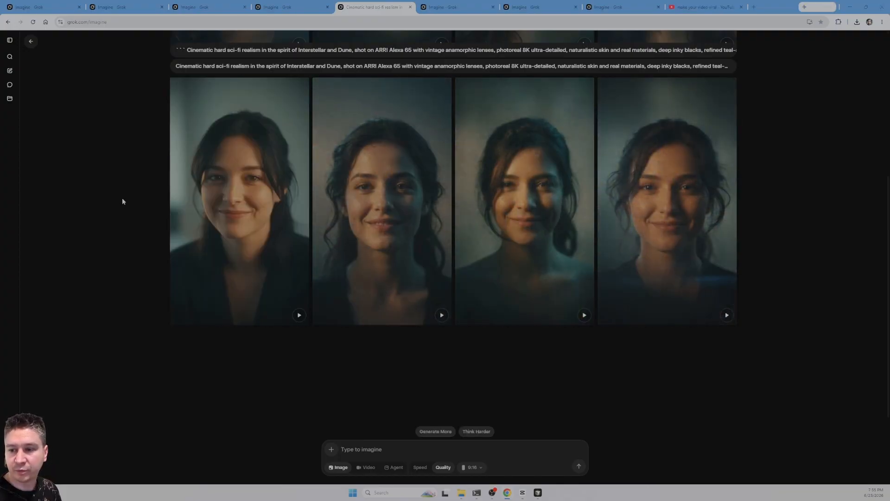
Copy the full mara-old-ref prompt from the GROK_PROMPTS.md preview.
key("alt+Tab")
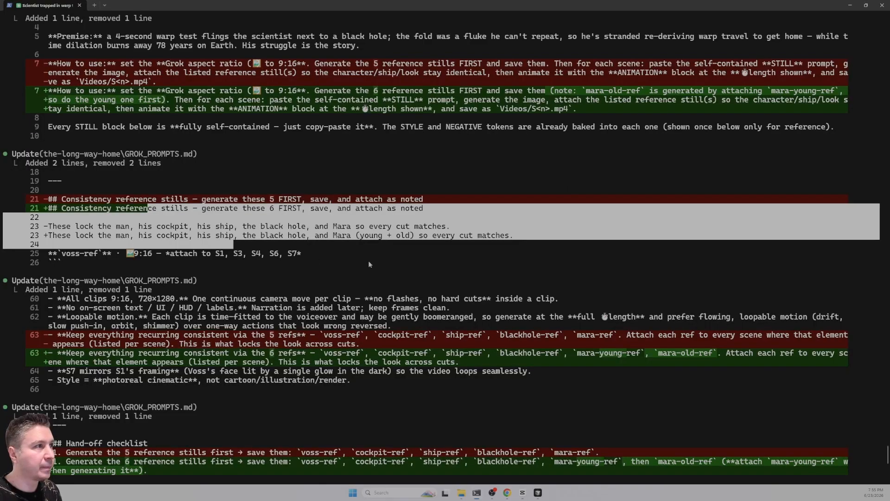
key("alt+Tab")
key("alt+Tab")
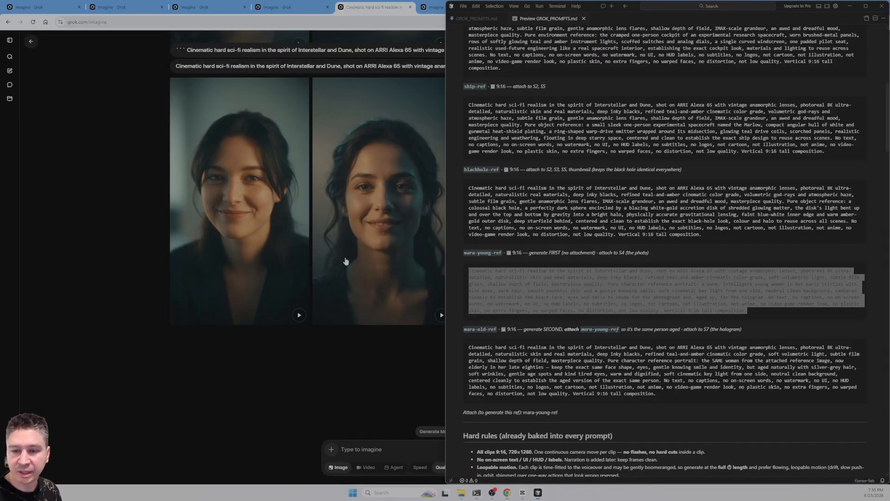
left_click_drag(667, 394, 467, 346)
key("alt+Tab")
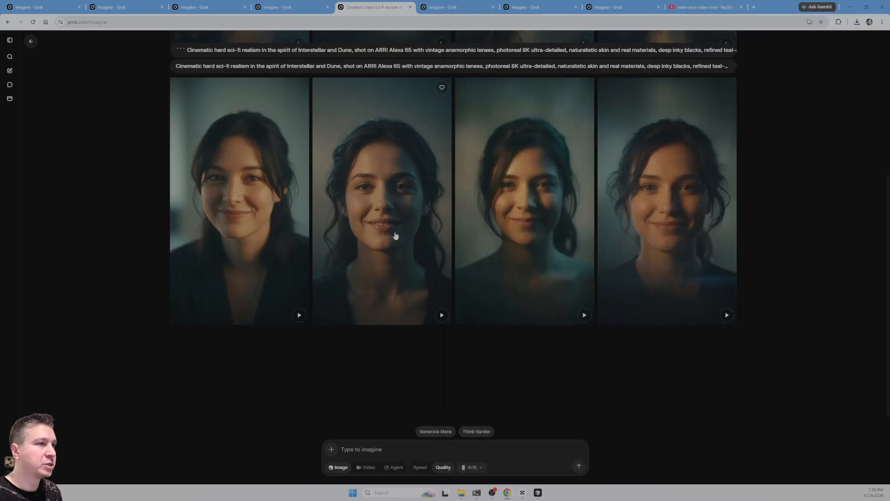
Open the fourth generated young portrait in Grok Imagine and generate an aged version of it from the copied mara-old-ref prompt.
left_click(665, 212)
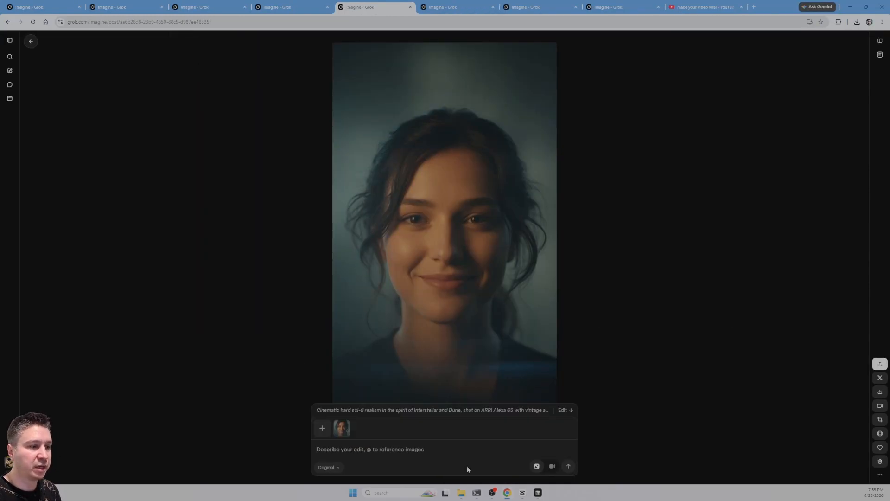
left_click(486, 453)
key("ctrl+v")
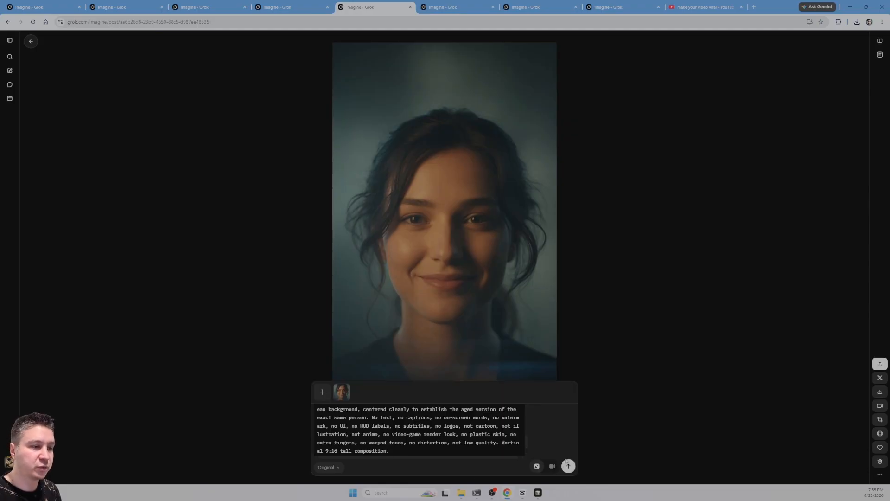
left_click(568, 465)
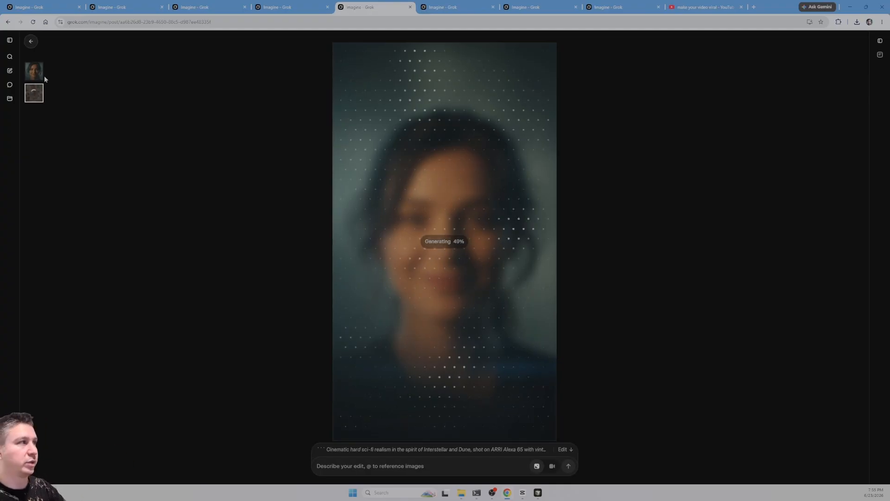
Download the young portrait and transfer it from Downloads into the project's references folder.
left_click(881, 391)
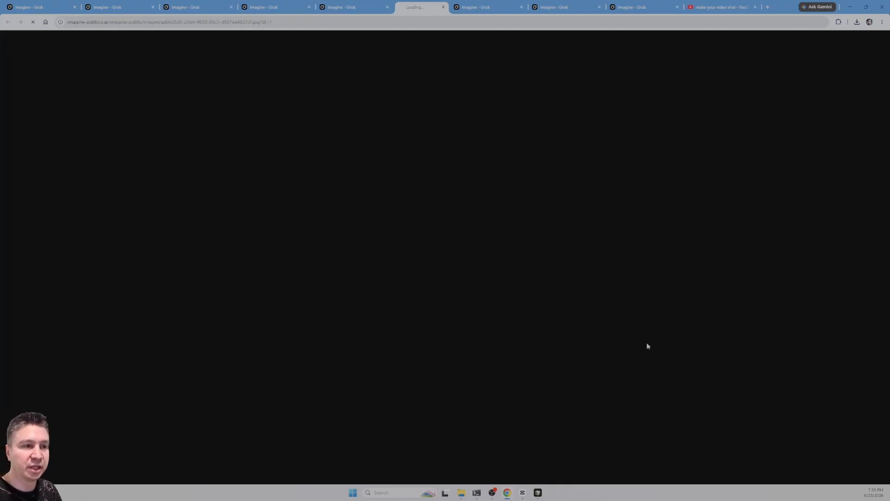
key("alt+Tab")
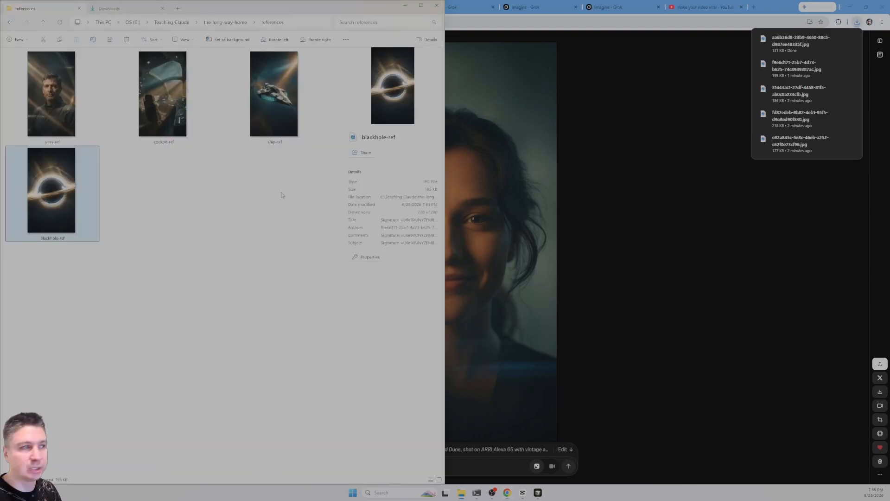
left_click(143, 9)
left_click_drag(26, 84, 194, 219)
Rename the young woman's portrait in the references folder as mara-ref.
key("F2")
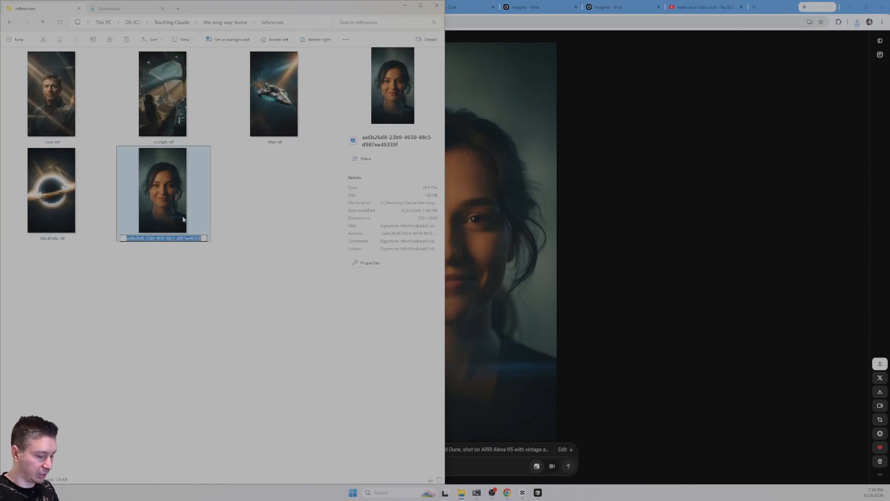
type("mara-ref")
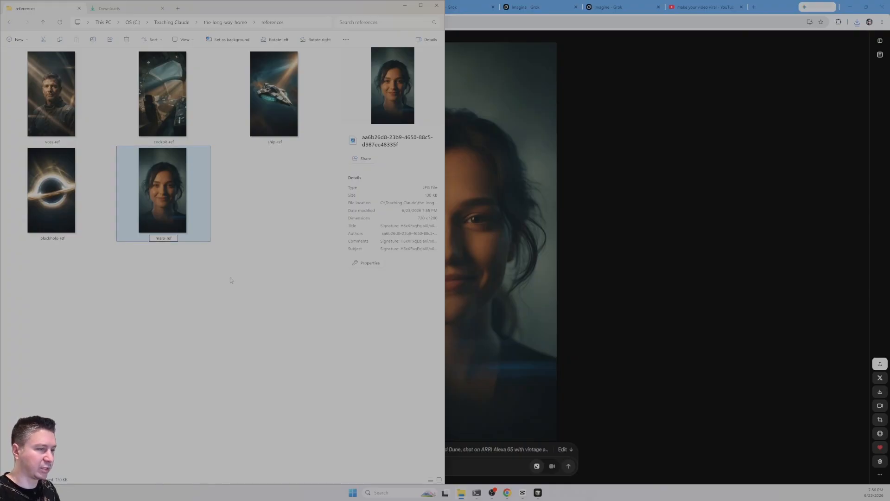
left_click(236, 295)
Rename the young woman's portrait as mara-young-ref, taking the name from the prompts preview.
key("alt+Tab")
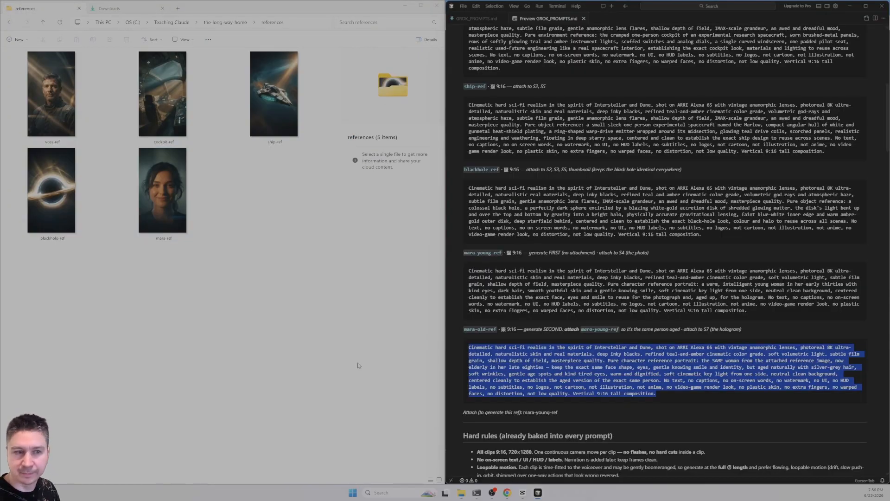
left_click_drag(465, 253, 493, 252)
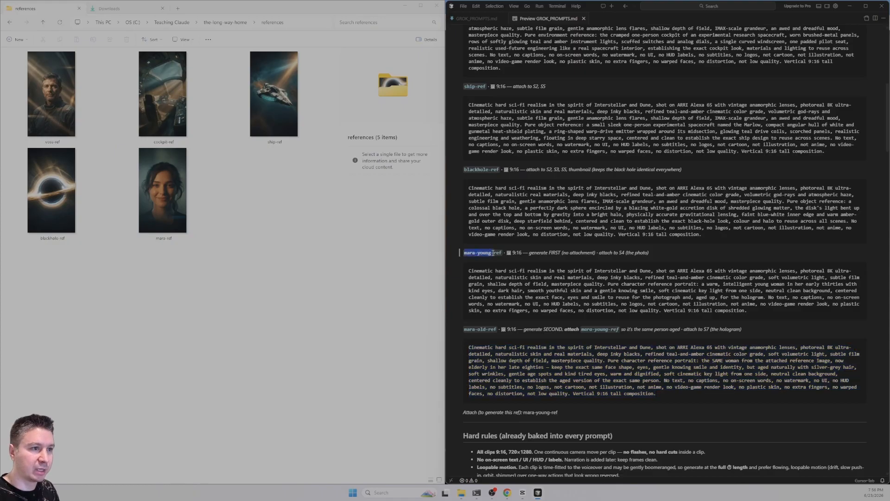
left_click(170, 232)
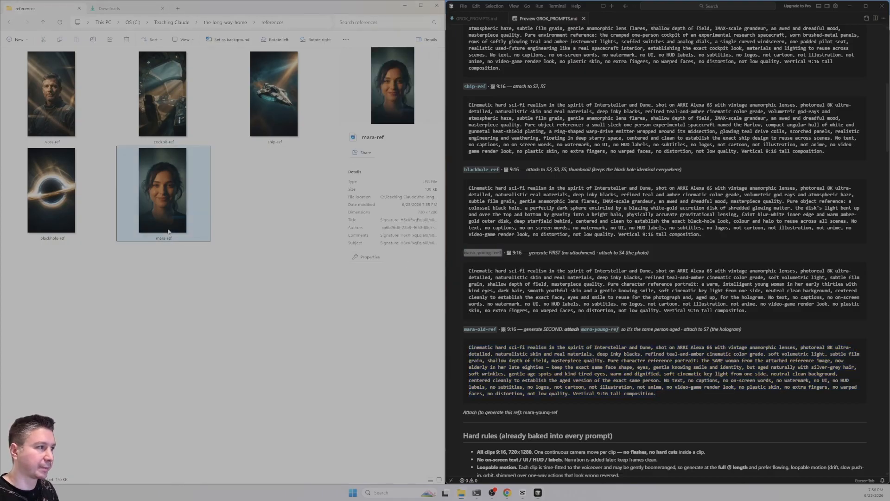
key("F2")
type("mara-young-ref")
key("Return")
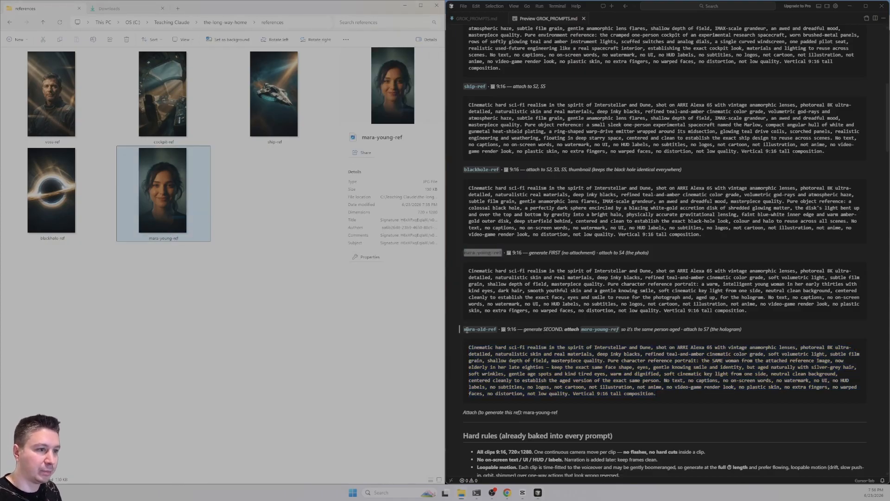
Copy the name mara-old-ref from the prompts preview, and download the aged portrait from Grok Imagine after comparing it with the young one.
left_click_drag(467, 330, 494, 329)
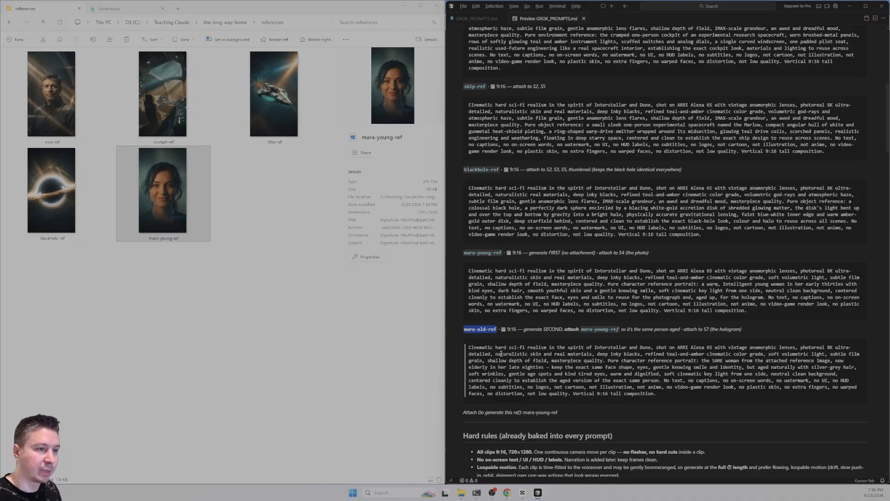
left_click(270, 292)
left_click(507, 492)
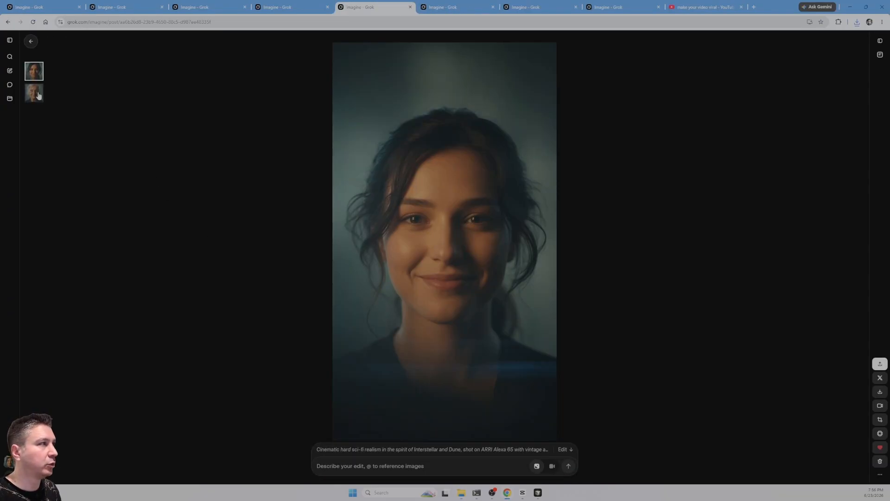
left_click(34, 92)
left_click(37, 72)
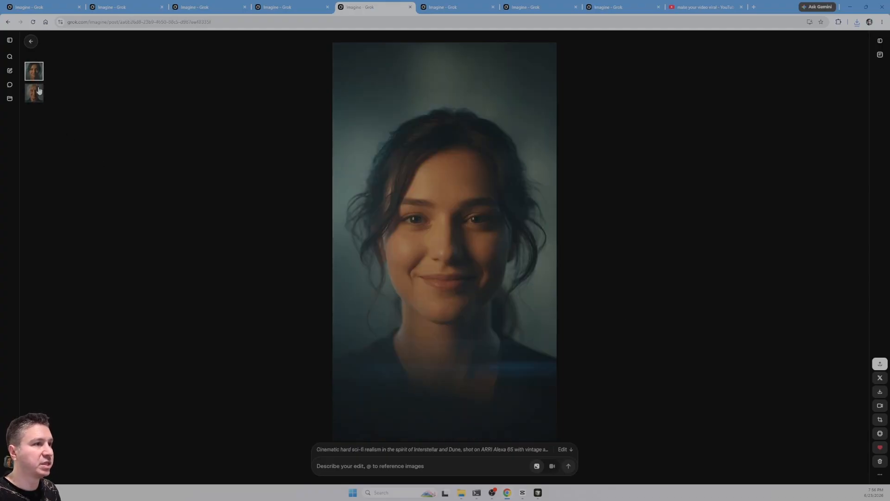
left_click(36, 93)
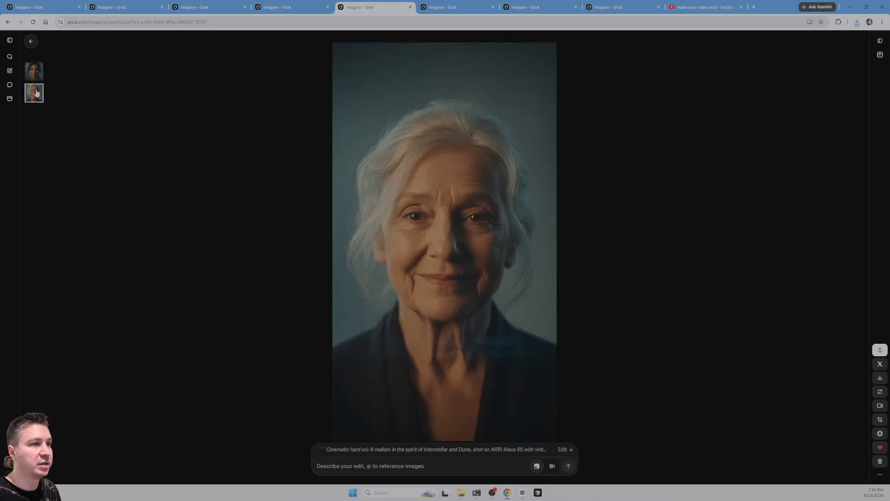
left_click(880, 377)
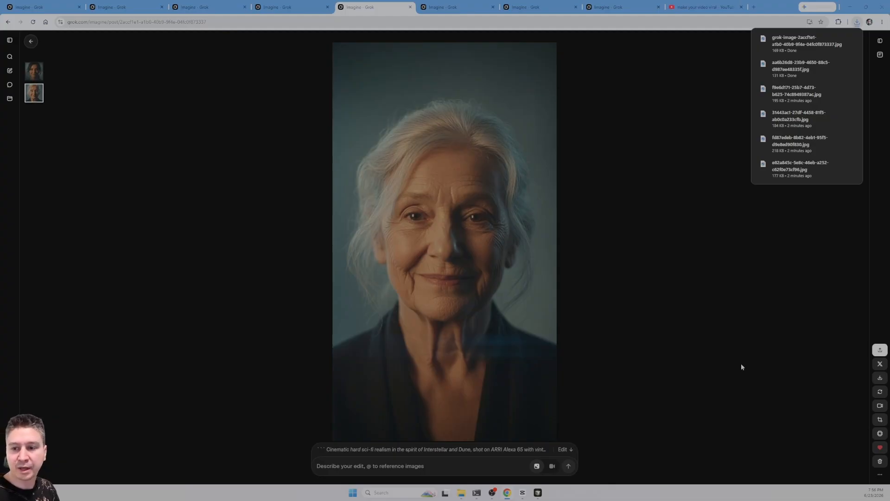
Move the downloaded aged portrait from Downloads into the references folder.
left_click(461, 493)
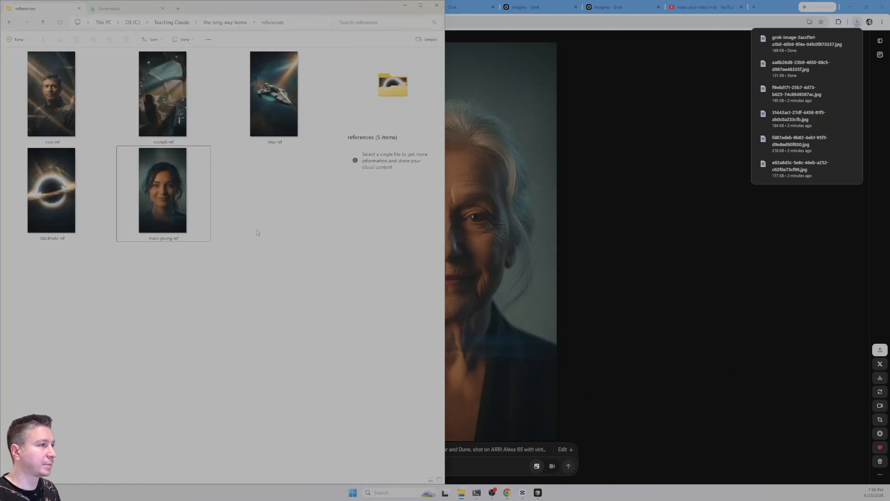
left_click(121, 8)
left_click(28, 81)
key("ctrl+x")
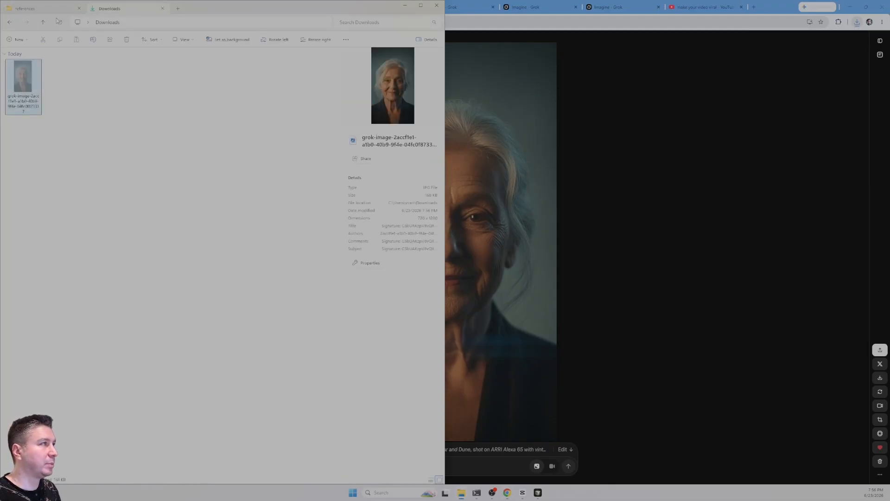
left_click(37, 8)
key("ctrl+v")
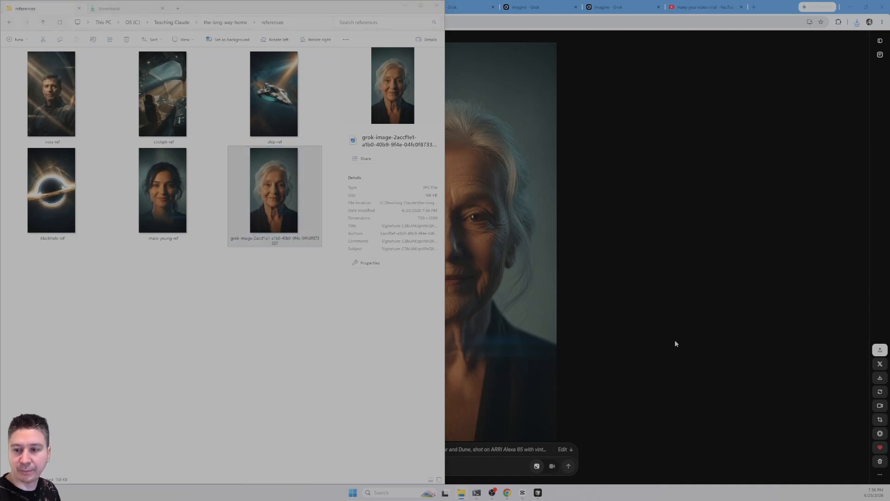
Rename the aged portrait as mara-old-ref using the copied name.
left_click(538, 492)
left_click(273, 222)
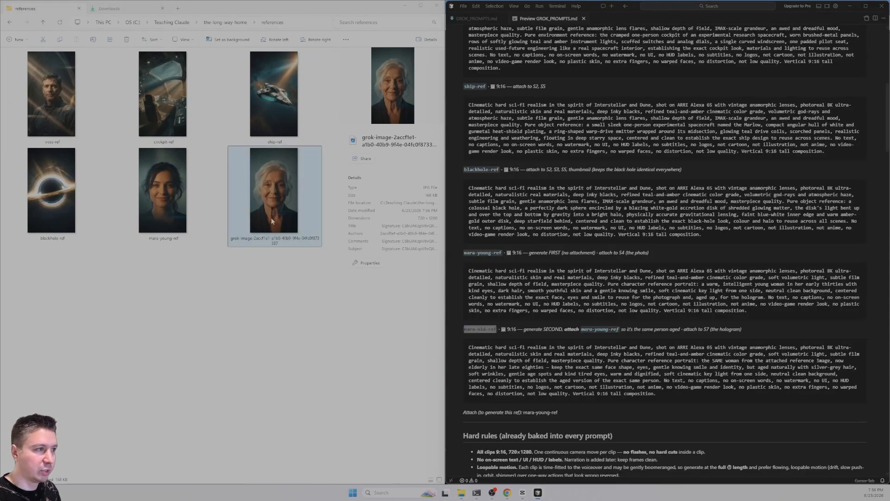
key("F2")
key("ctrl+v")
key("Return")
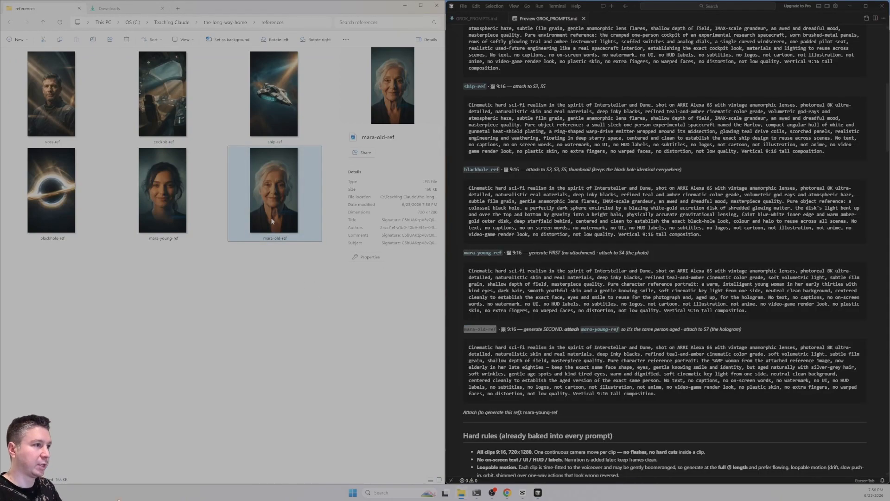
left_click(271, 264)
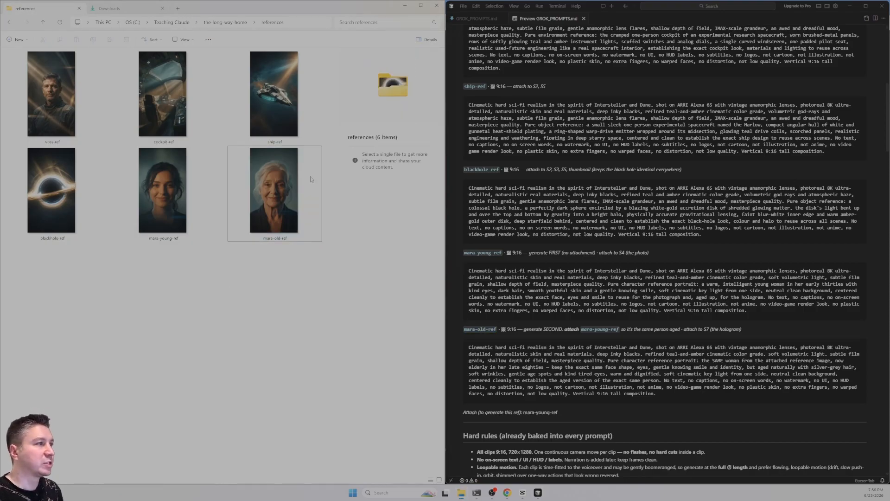
Copy the share link of the YouTube search result "Shorts Genius Shares Everything She Knows".
scroll(530, 251, "down", 6)
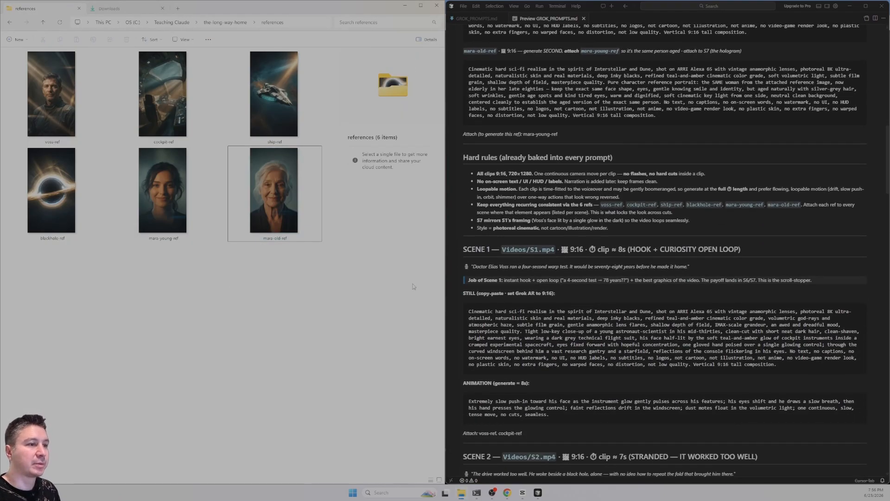
left_click(407, 8)
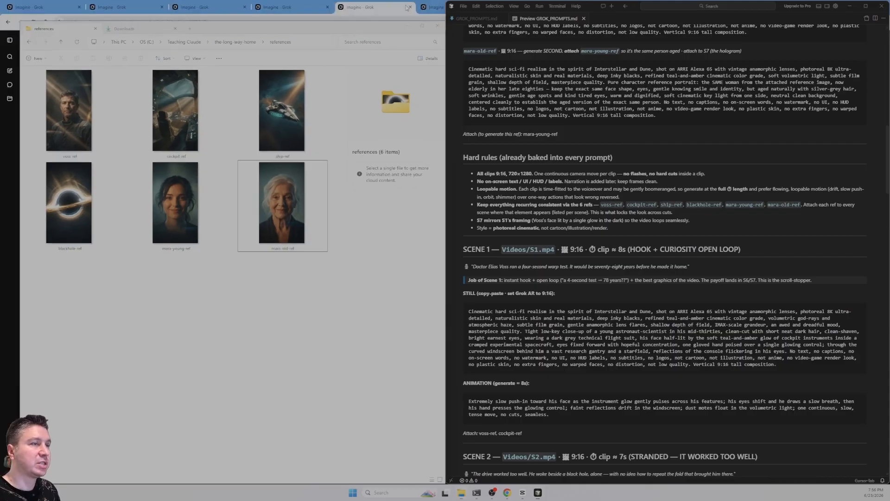
left_click(352, 27)
left_click(701, 7)
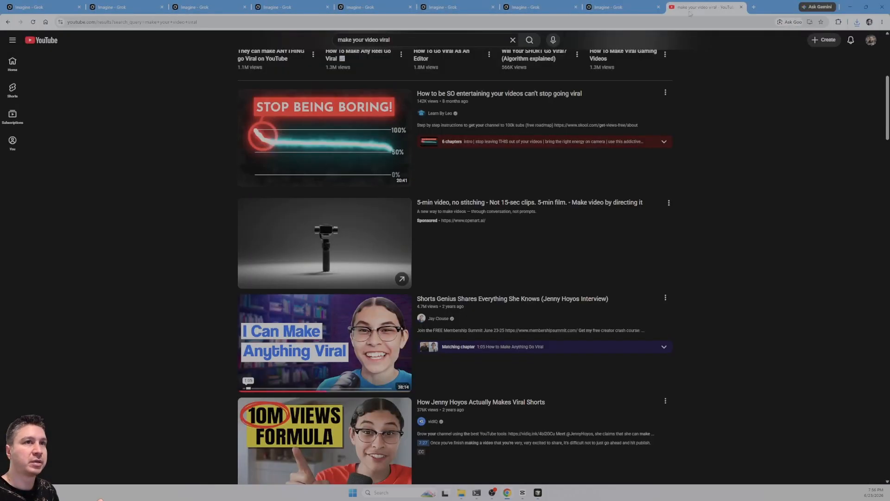
left_click(666, 297)
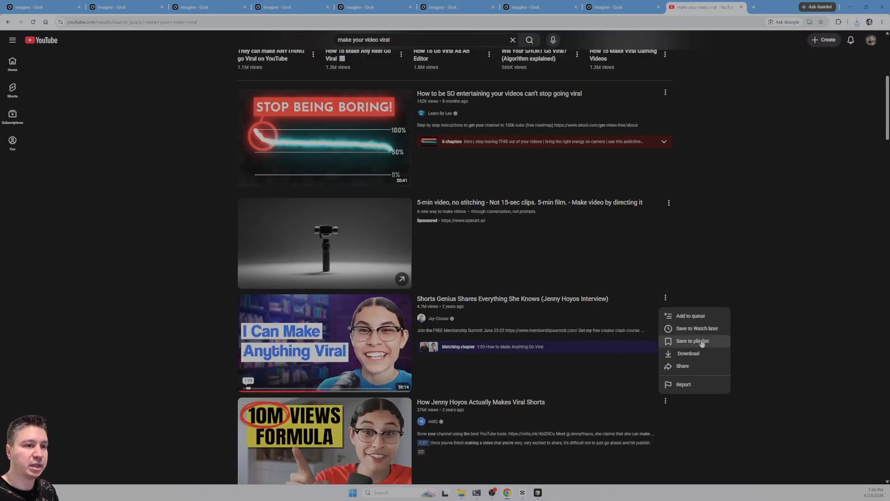
left_click(685, 366)
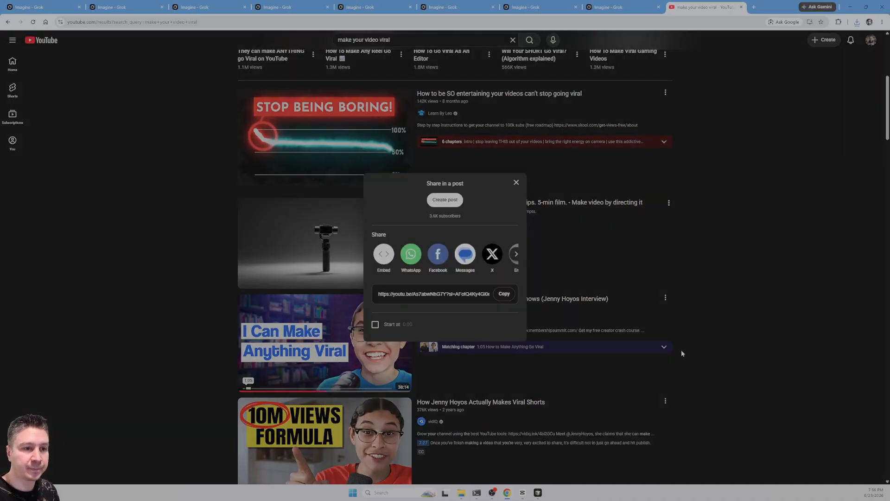
left_click(504, 293)
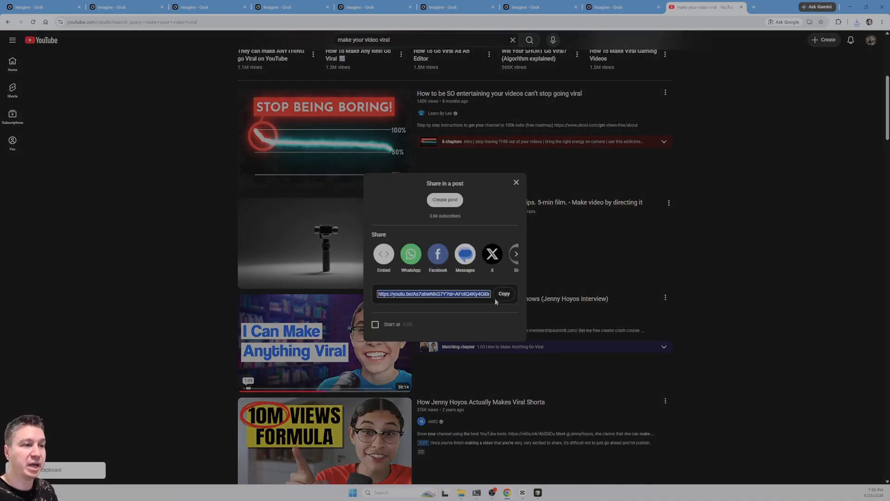
left_click(849, 247)
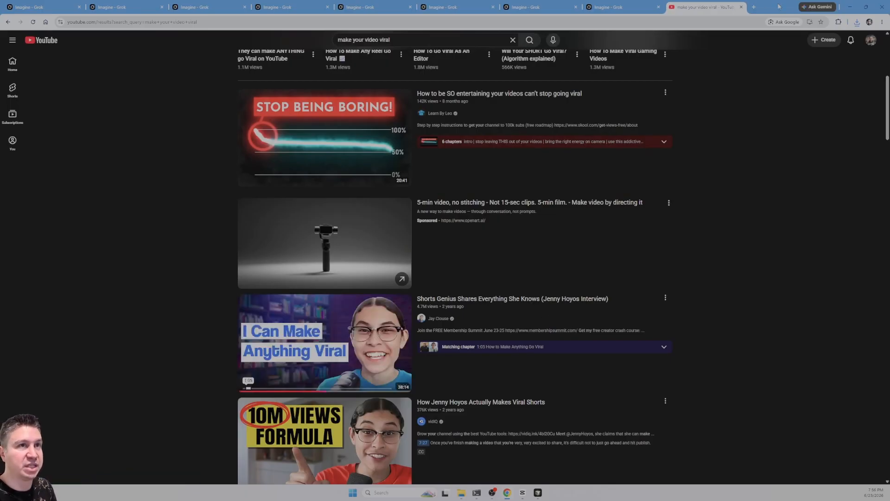
In Claude Code, send a request to apply "the concepts to make a youtube short viral from this video", with the copied video link.
left_click(850, 7)
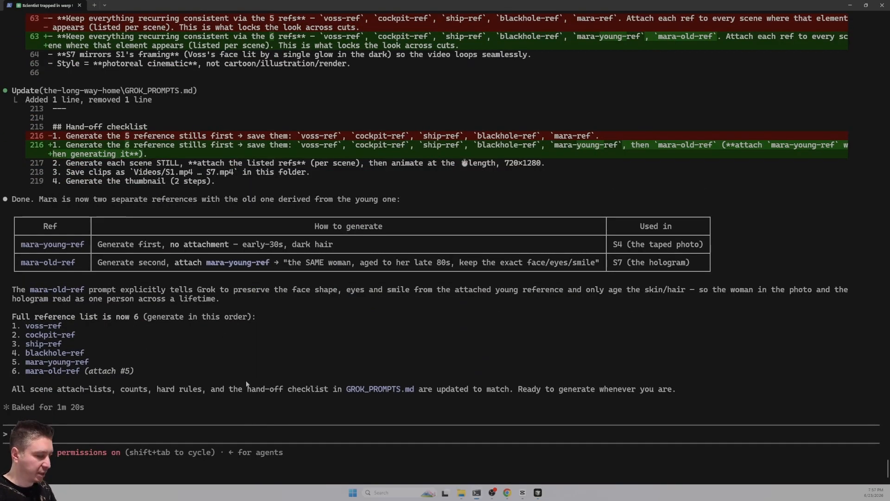
type("o ")
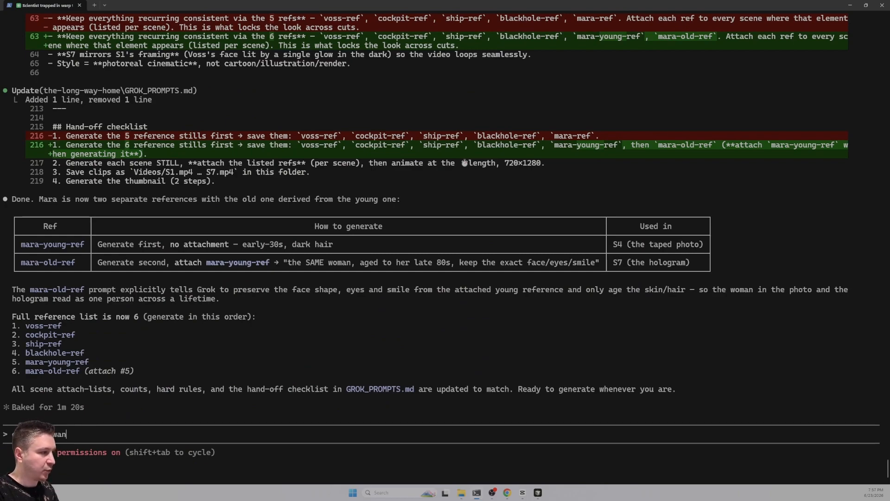
type("apply the")
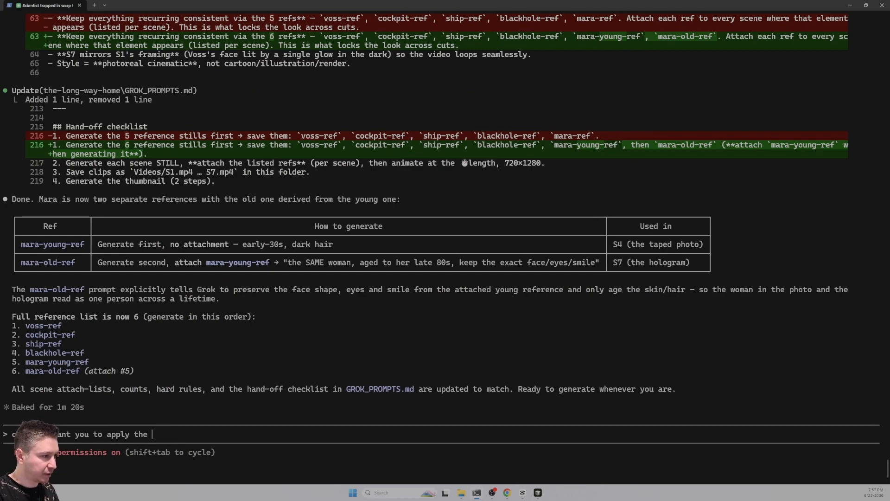
type(" concepts to")
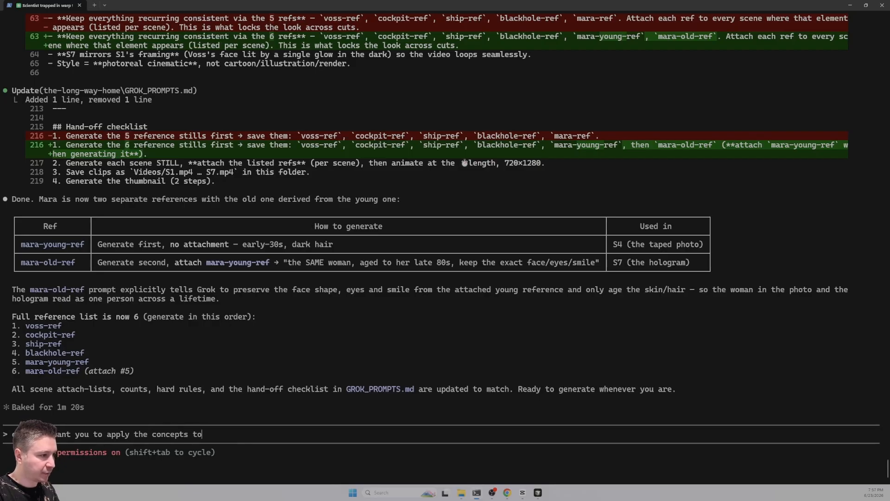
type(" make a youtub")
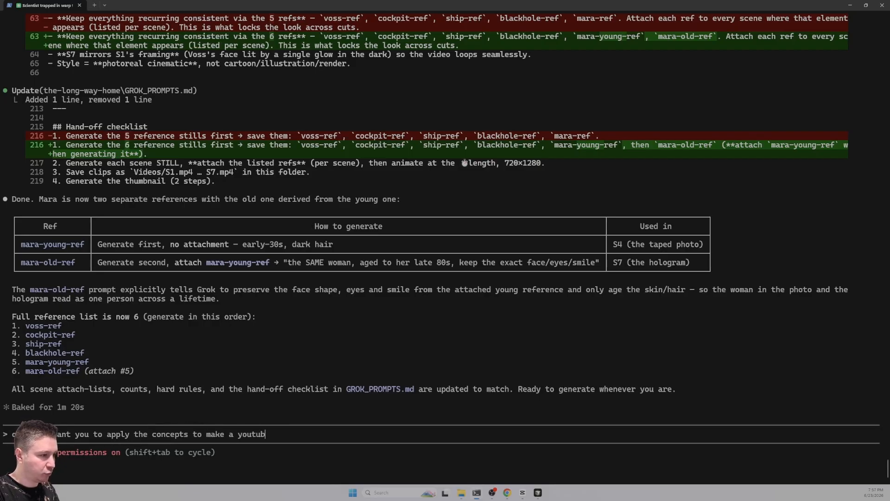
type("e short viral from this video")
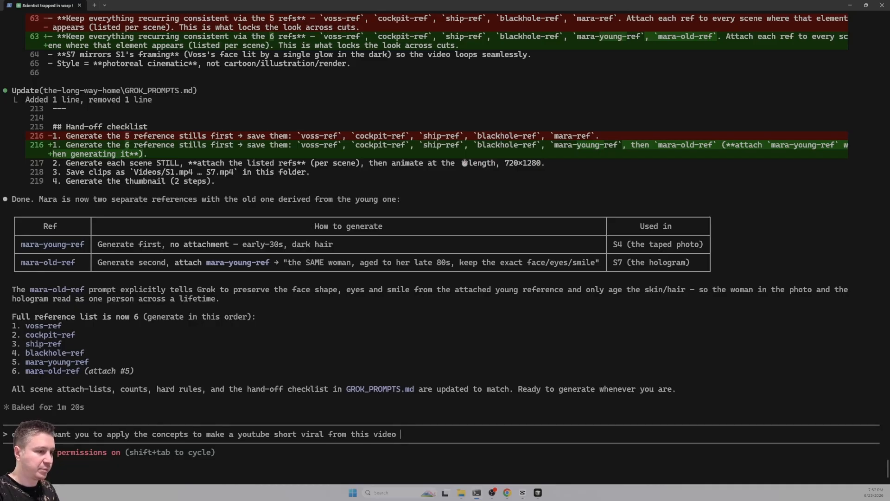
key("ctrl+v")
key("Return")
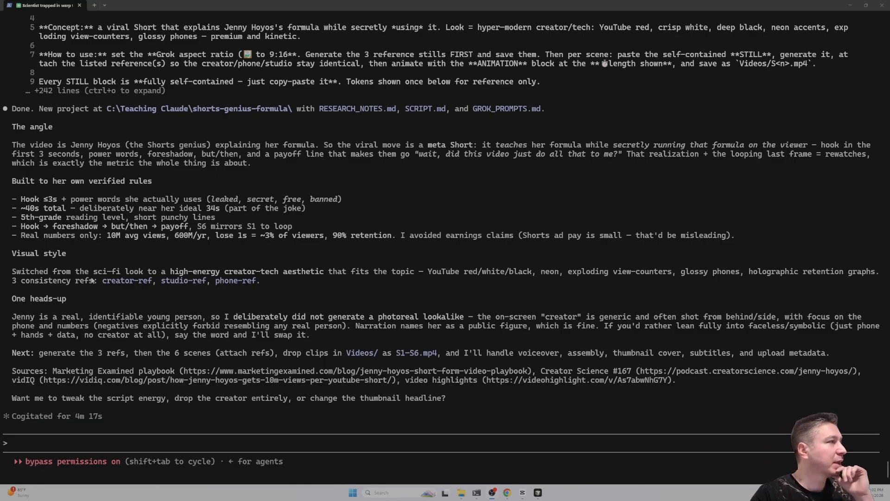
Review Claude's summary of the new shorts-genius-formula project, its angle, rules and next actions, and the research log above it.
left_click_drag(46, 111, 193, 111)
left_click(288, 113)
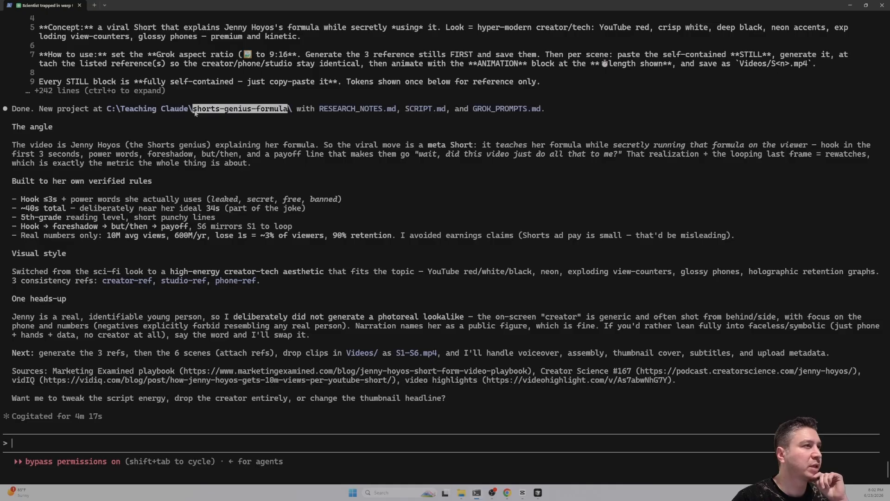
left_click(230, 112)
left_click_drag(358, 110, 449, 111)
left_click(452, 110)
left_click_drag(328, 111, 364, 111)
left_click(536, 112)
left_click_drag(82, 116, 138, 111)
left_click(112, 126)
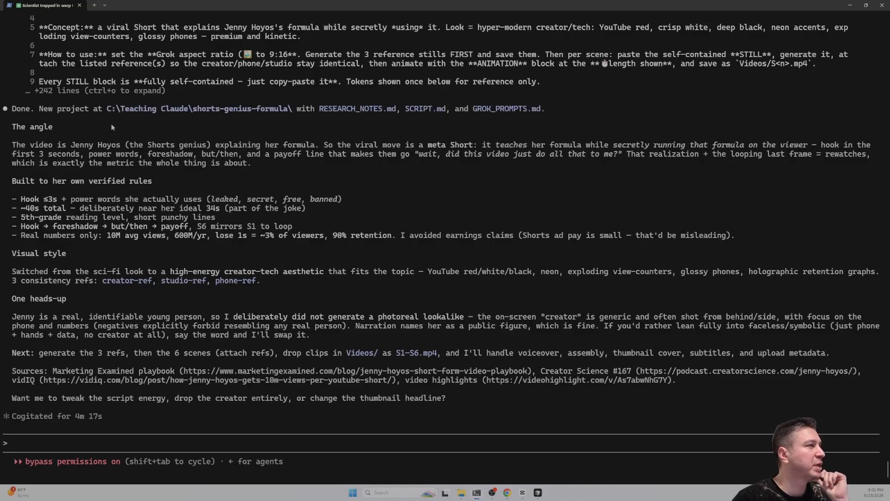
left_click_drag(30, 146, 166, 213)
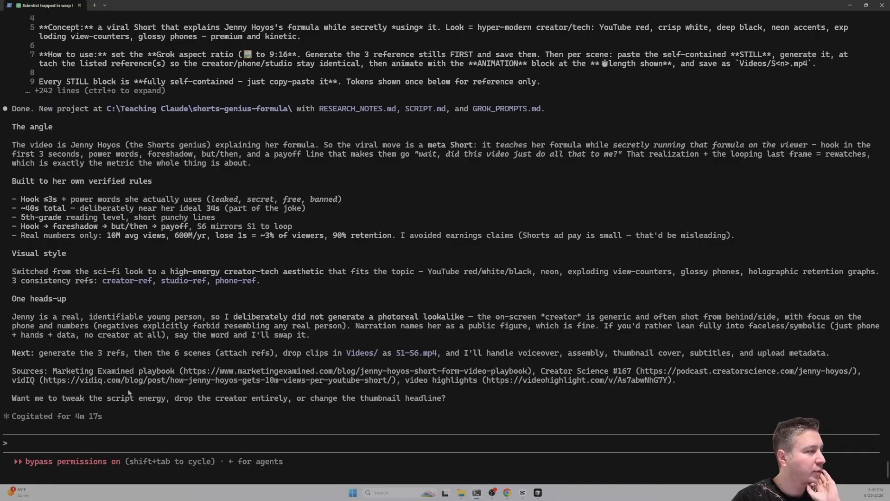
left_click_drag(57, 354, 279, 358)
left_click(225, 355)
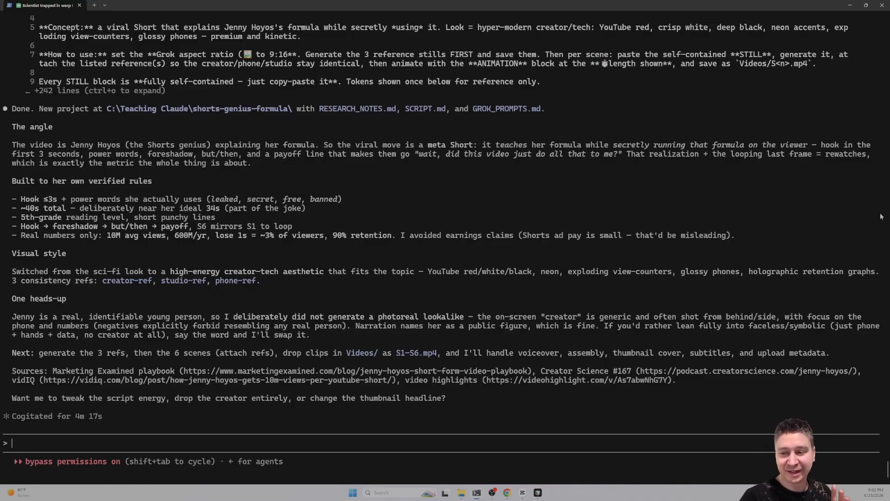
scroll(355, 251, "up", 10)
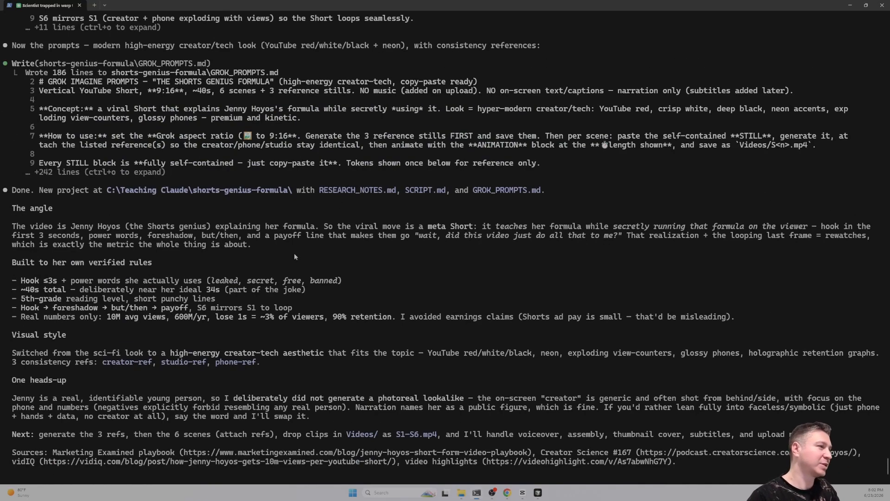
scroll(254, 242, "up", 8)
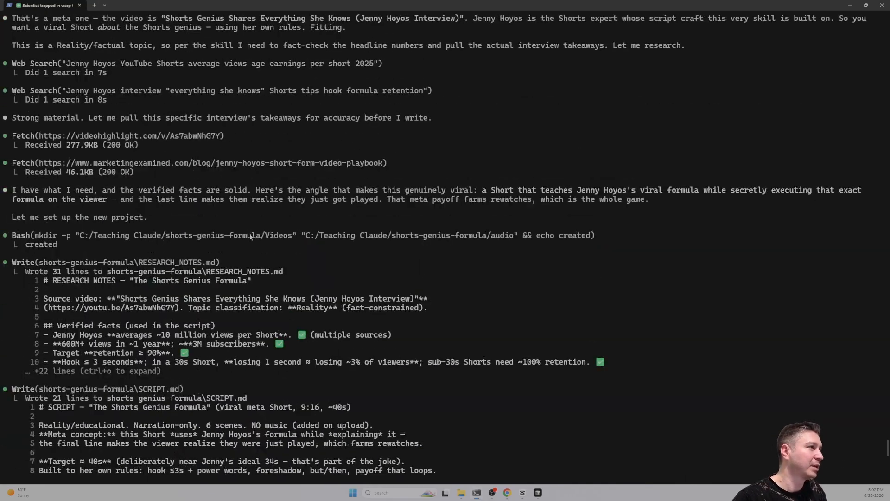
scroll(253, 236, "down", 20)
Write a correction prompt: "You got this wrong, the idea was to apply the learnings from Jenny's video into our video in".
type("You go")
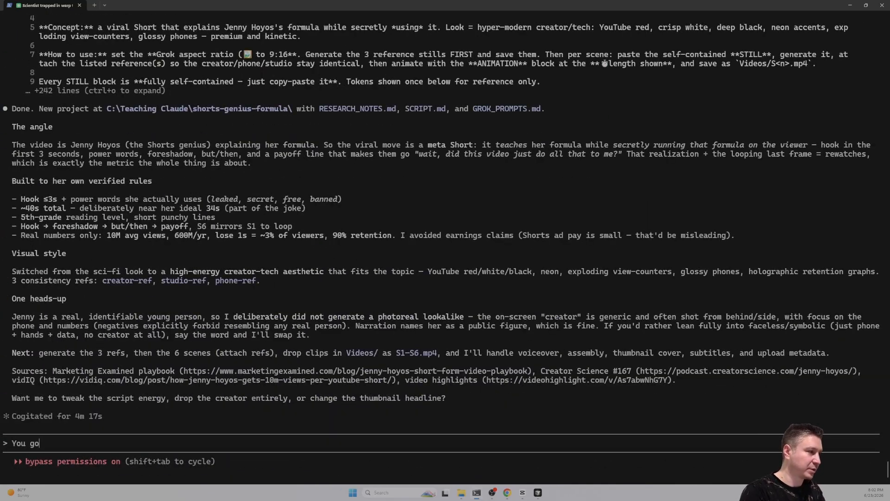
type("t this wrong, the idea was to apply t")
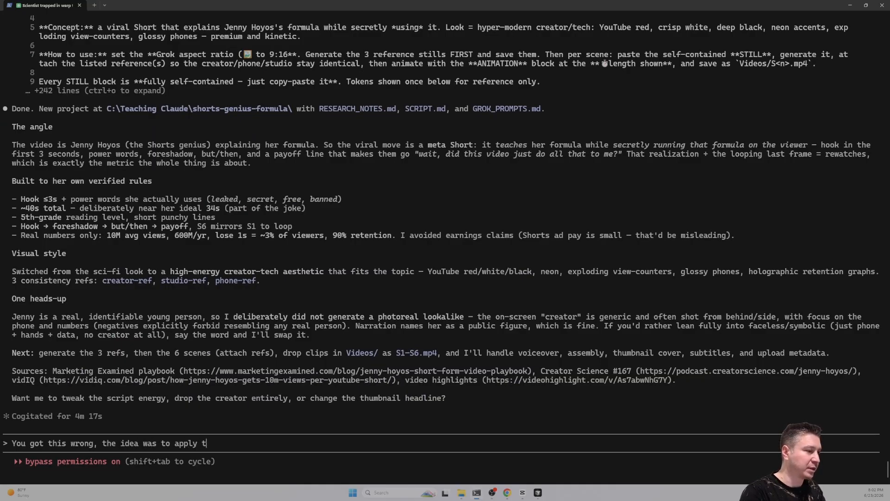
type("he learnings fro")
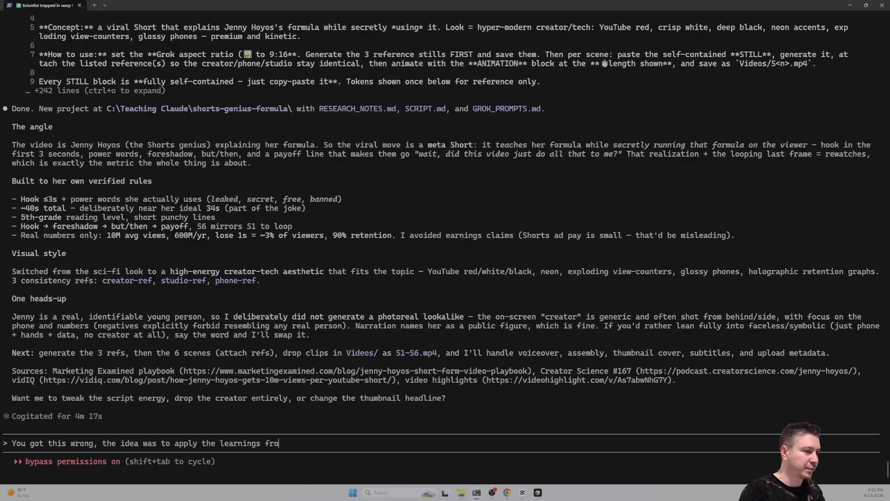
type("m Jenny")
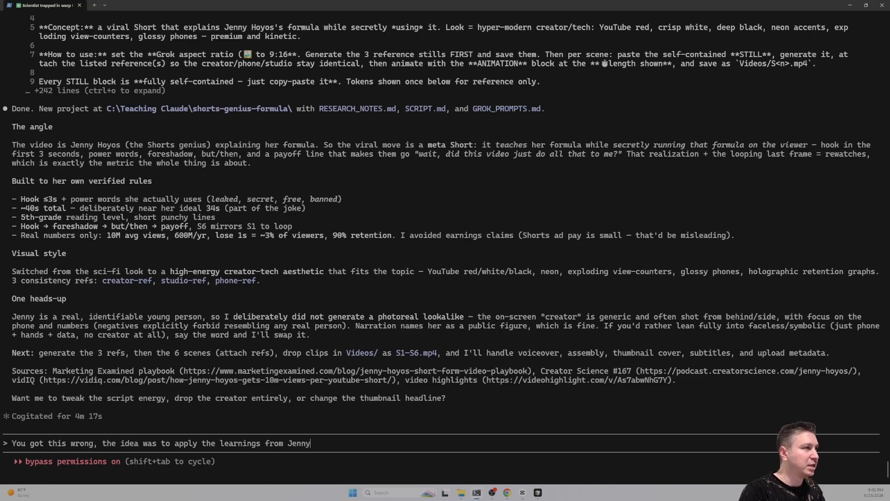
type("'s vi")
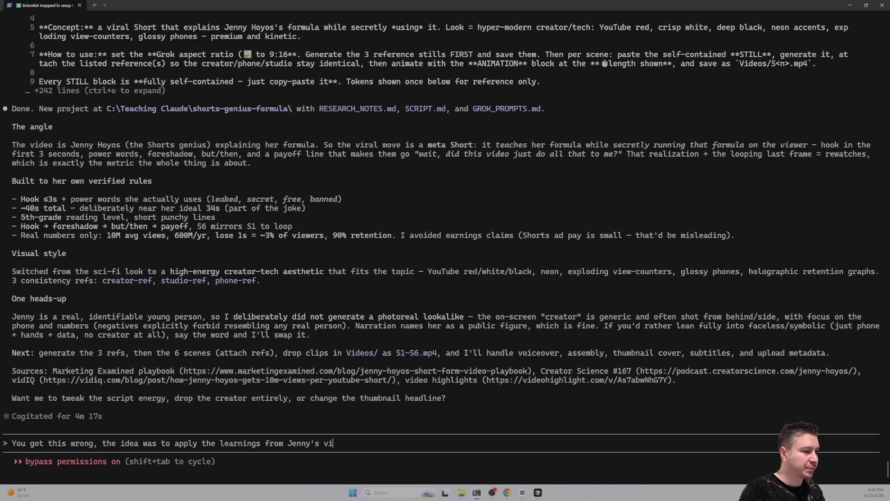
type("deo into our video in")
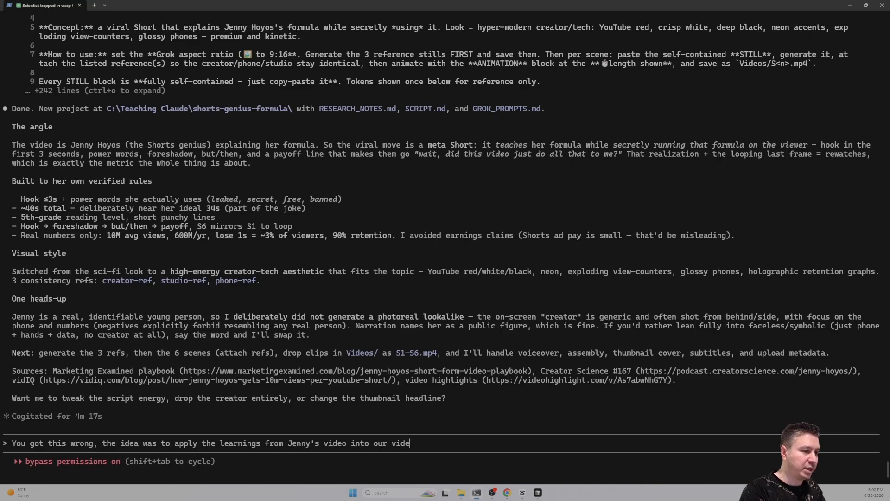
Copy the the-long-way-home folder path from File Explorer, append it to the Claude Code correction prompt, and submit the prompt.
left_click(461, 492)
left_click(111, 8)
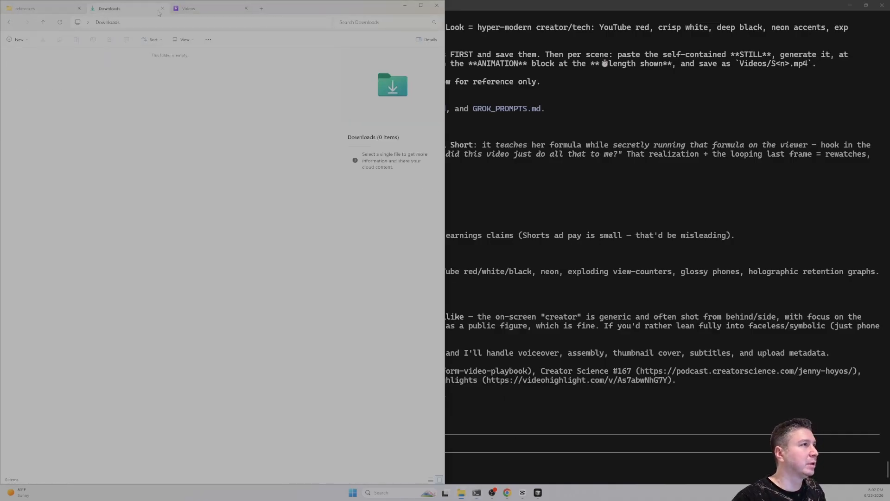
left_click(58, 10)
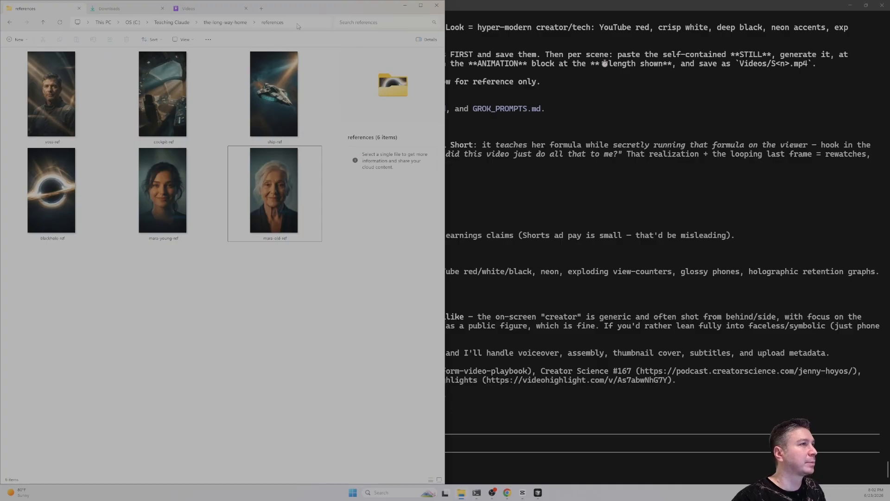
left_click(222, 26)
left_click(285, 23)
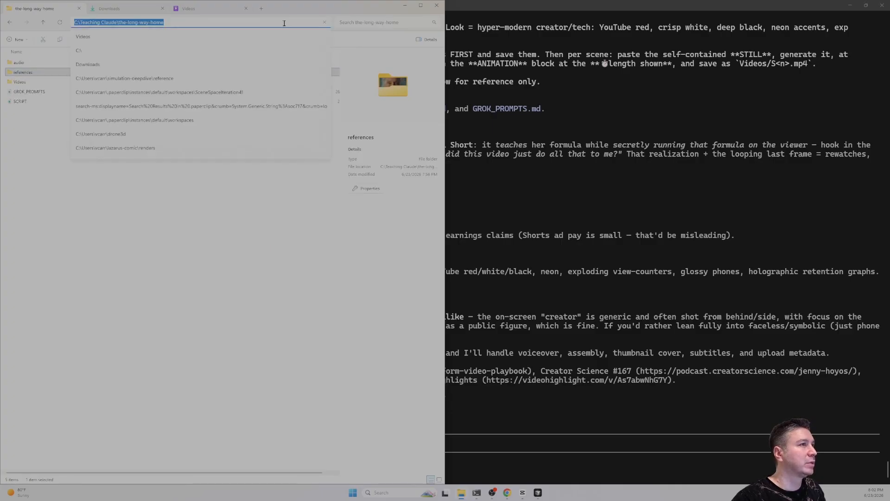
key("ctrl+c")
left_click(514, 286)
key("ctrl+v")
key("Return")
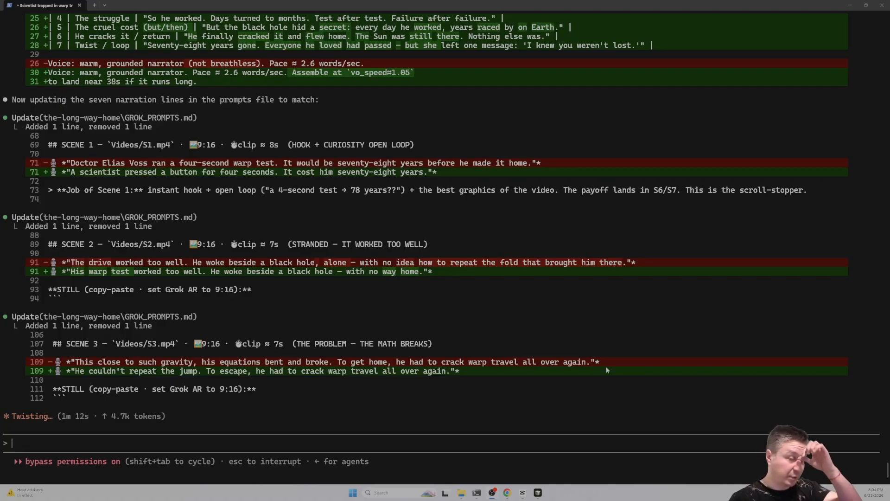
Examine Claude's reply to the correction, the rewritten SCRIPT.md, and the scene narration and runtime edits in GROK_PROMPTS.md.
scroll(274, 321, "up", 20)
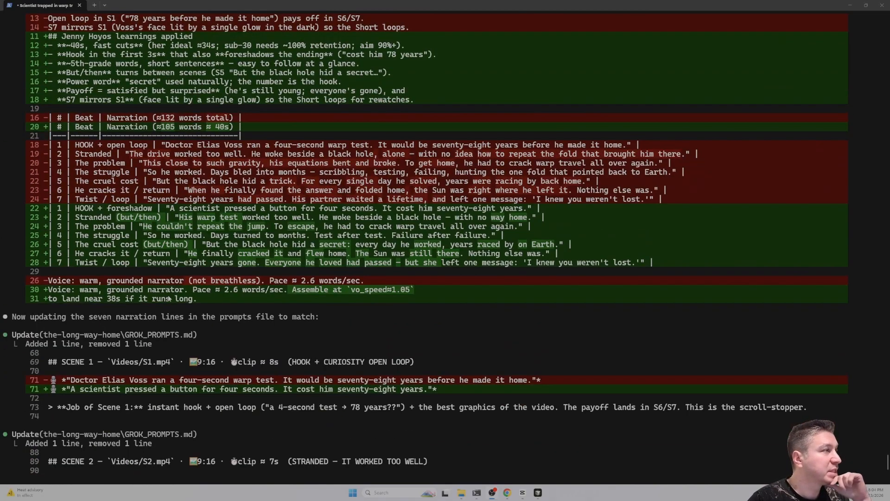
scroll(169, 288, "up", 3)
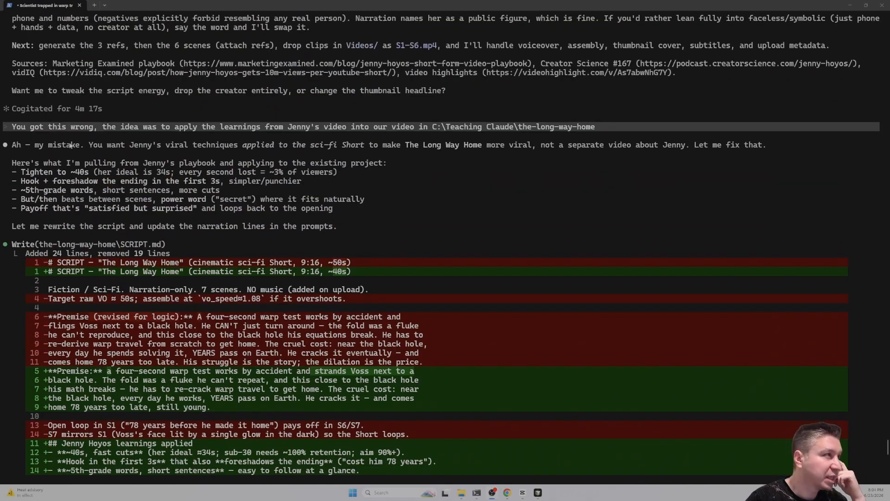
left_click_drag(57, 127, 596, 131)
left_click_drag(598, 129, 486, 134)
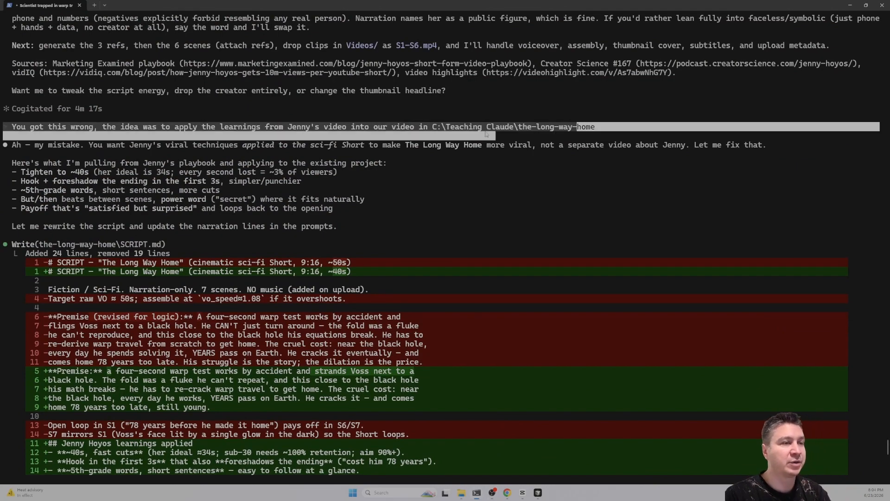
left_click(485, 133)
scroll(133, 205, "down", 2)
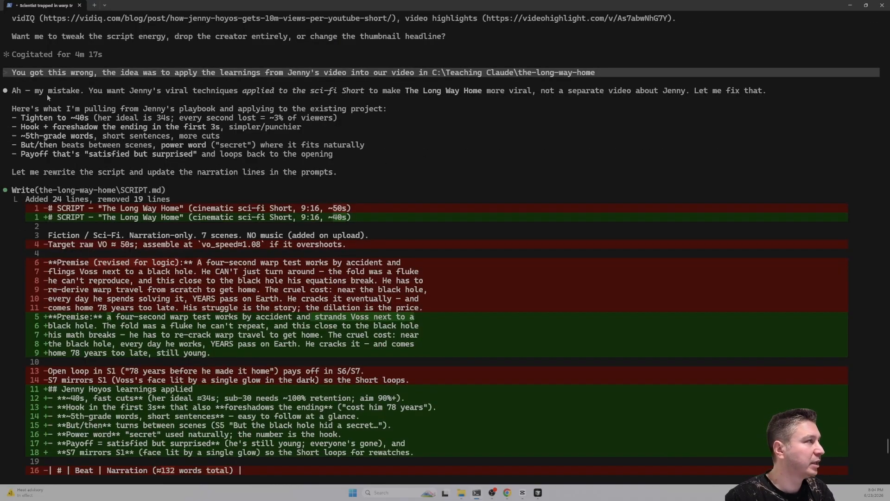
left_click_drag(48, 96, 589, 94)
scroll(261, 208, "down", 3)
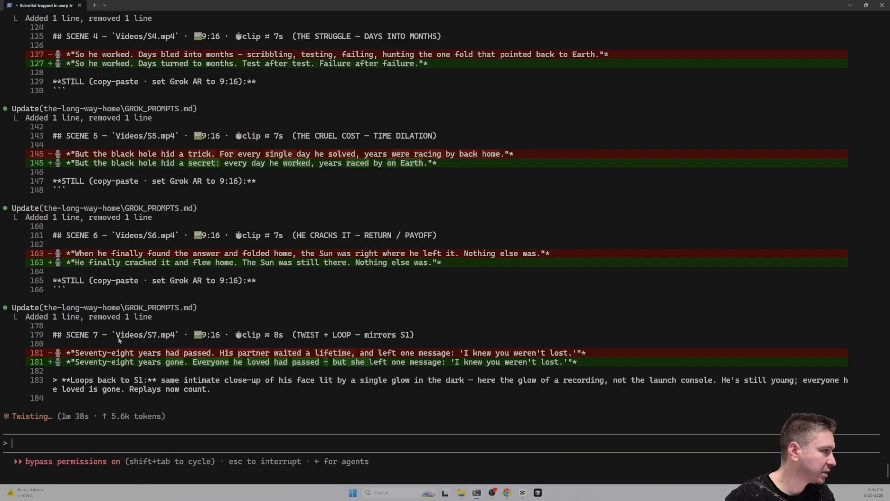
scroll(122, 301, "up", 13)
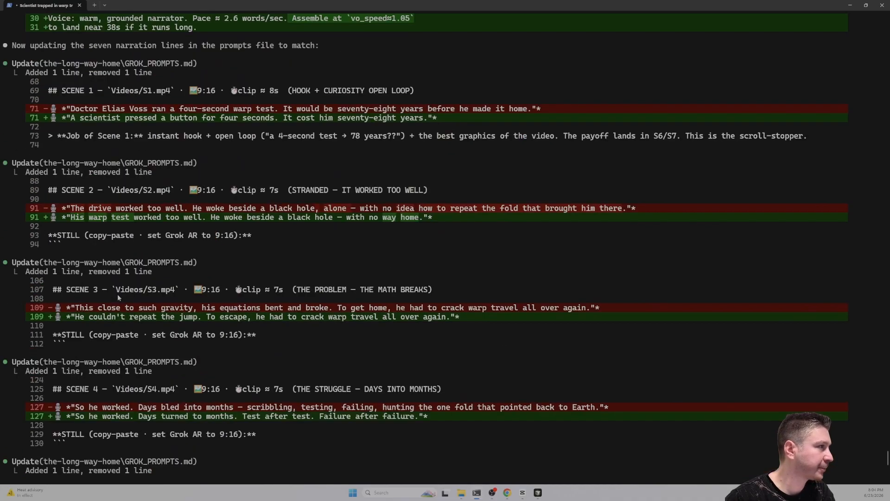
scroll(119, 293, "up", 1)
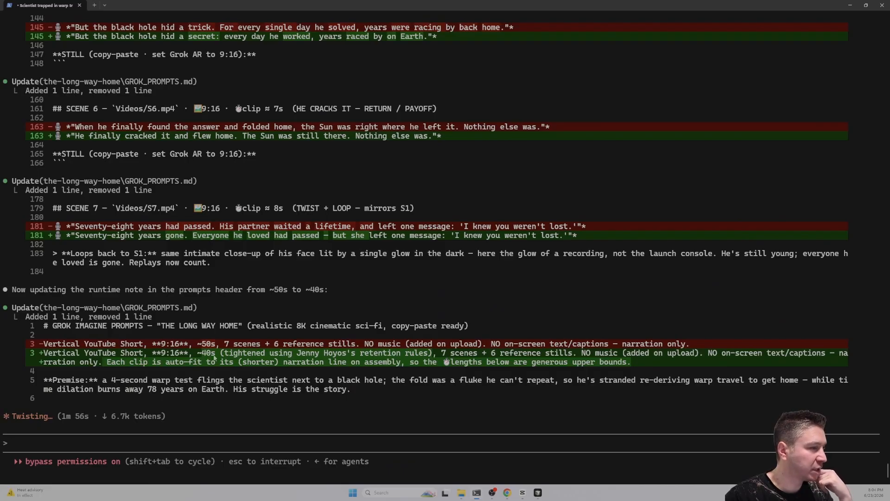
left_click_drag(247, 355, 519, 355)
left_click(453, 358)
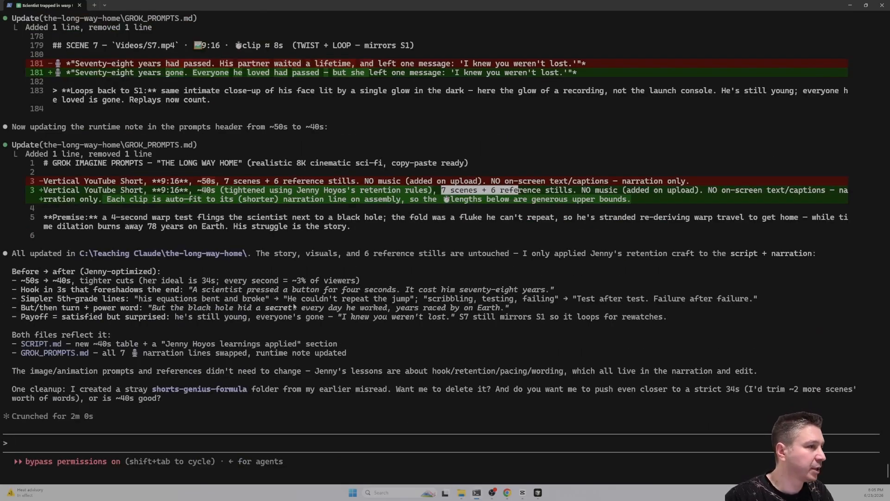
Read the final update summary for the-long-way-home, covering the reference stills, the narration changes and the before-and-after runtime.
left_click(383, 226)
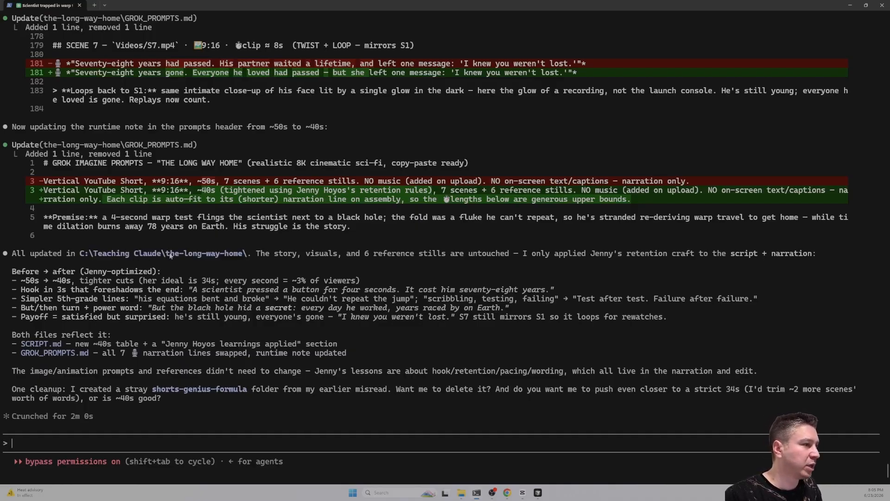
left_click_drag(303, 254, 466, 255)
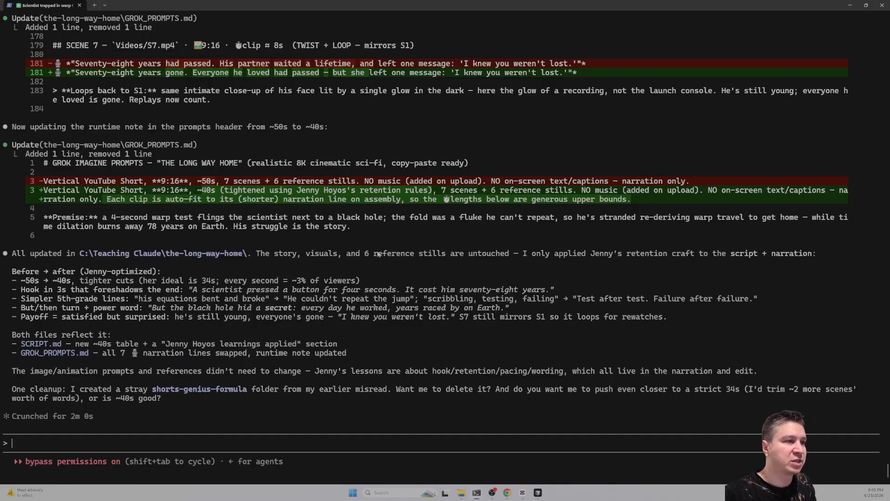
left_click_drag(375, 254, 636, 255)
left_click(590, 255)
left_click_drag(555, 255, 204, 272)
left_click(35, 272)
left_click_drag(28, 271, 156, 273)
left_click_drag(179, 273, 122, 282)
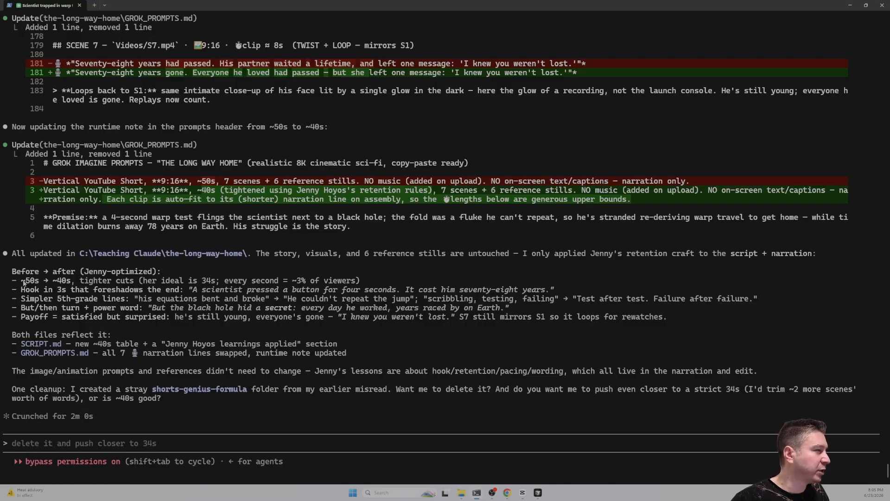
left_click_drag(94, 282, 306, 284)
left_click(175, 283)
left_click(300, 285)
left_click(321, 284)
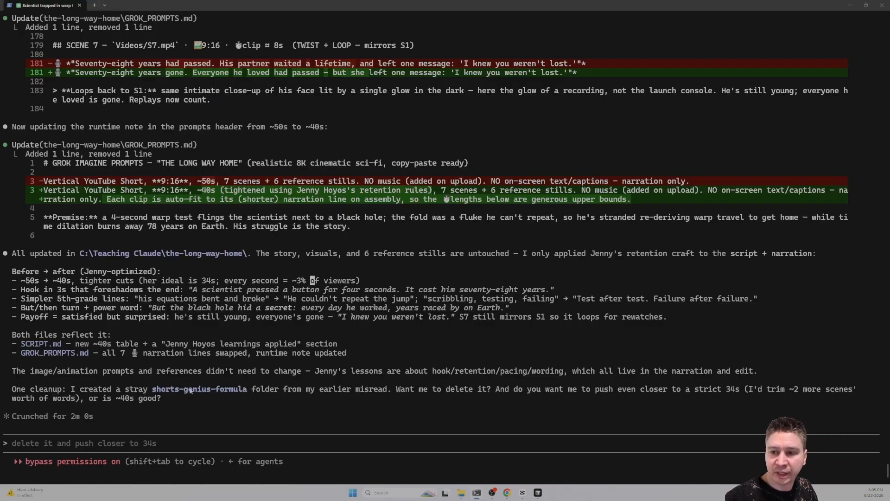
Review the rewritten GROK_PROMPTS.md in the editor preview, from the usage notes and hard rules through the narration of Scenes 1 to 3.
key("alt+Tab")
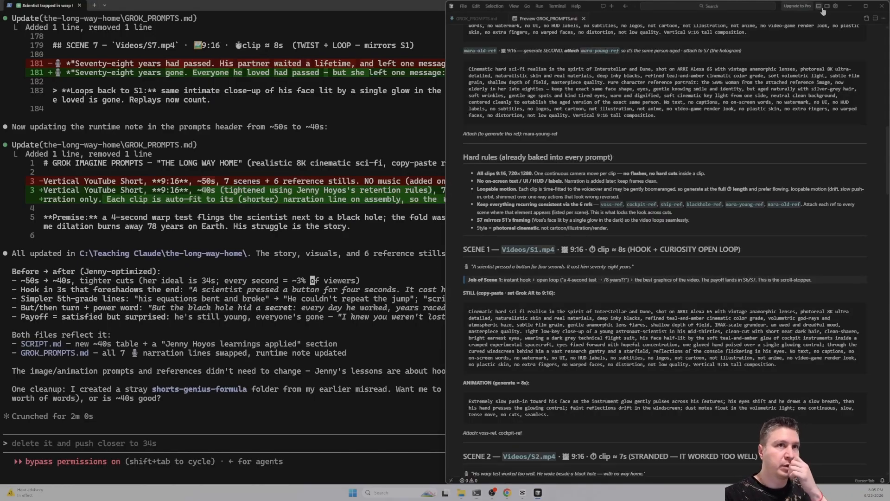
scroll(565, 232, "up", 8)
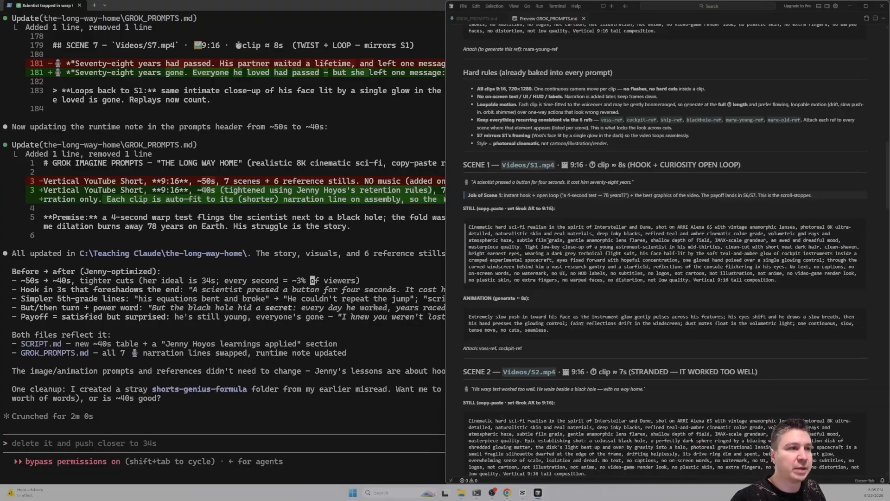
scroll(533, 215, "up", 5)
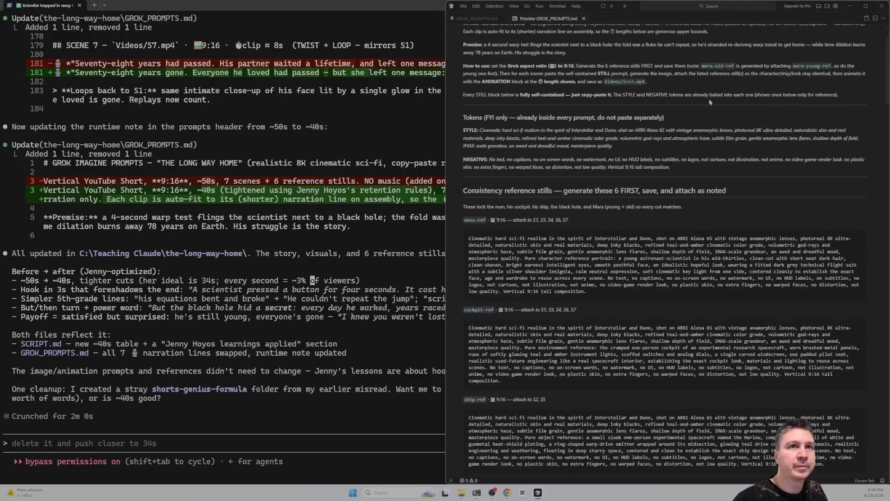
scroll(612, 190, "down", 8)
scroll(600, 195, "down", 6)
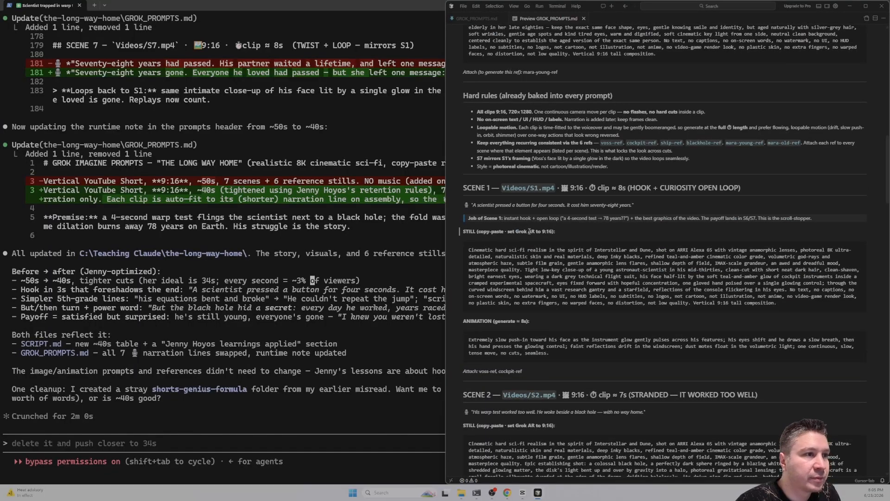
scroll(507, 218, "down", 2)
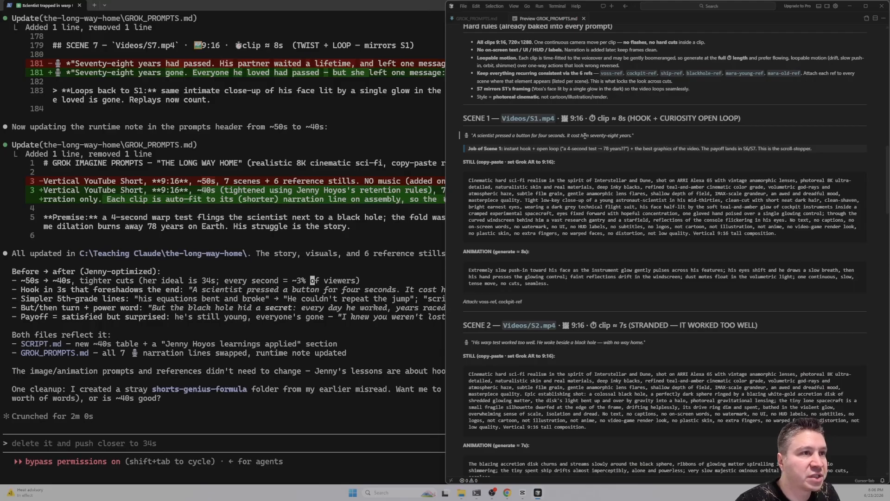
scroll(556, 247, "down", 2)
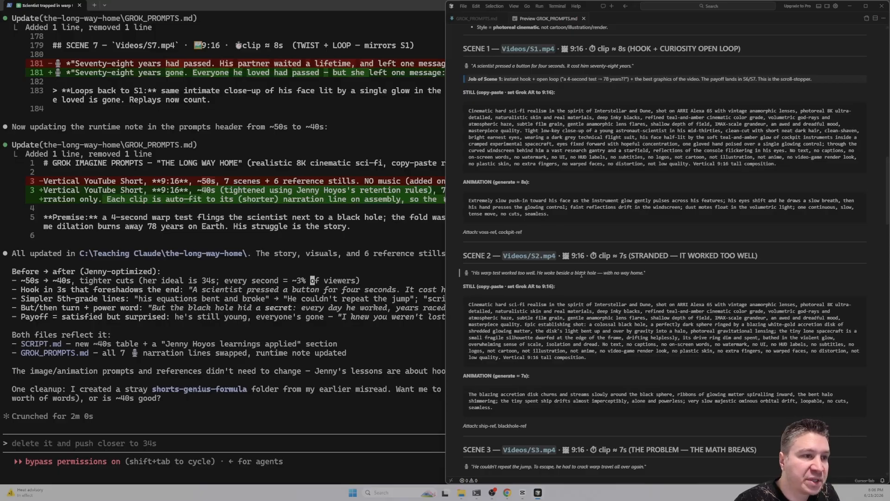
scroll(619, 292, "down", 6)
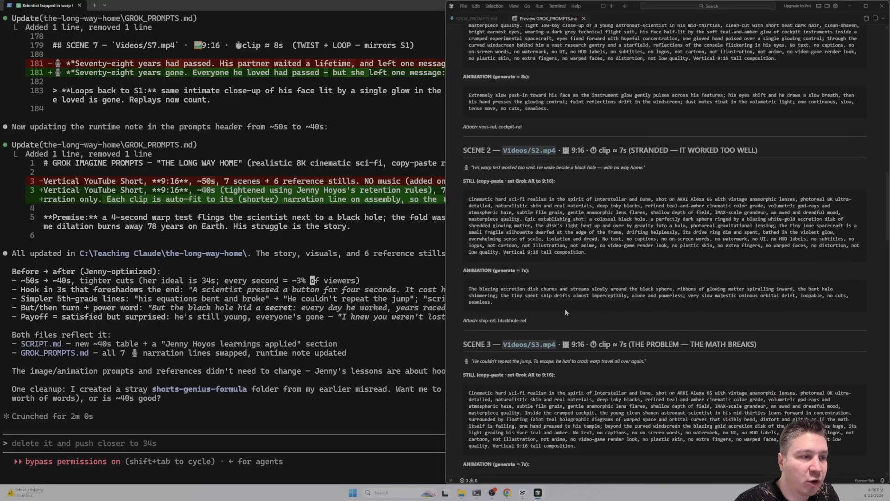
scroll(487, 252, "up", 2)
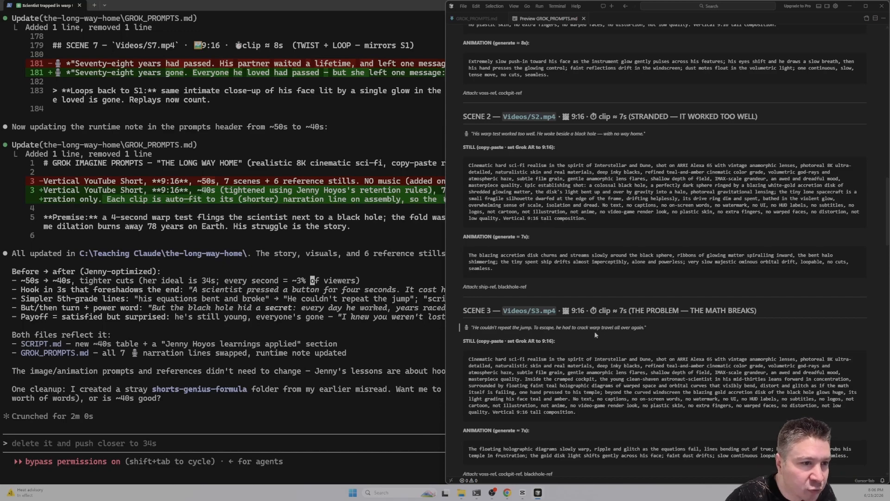
Read the updated narration lines for Scenes 4 to 7 and the thumbnail section of GROK_PROMPTS.md.
scroll(595, 332, "down", 5)
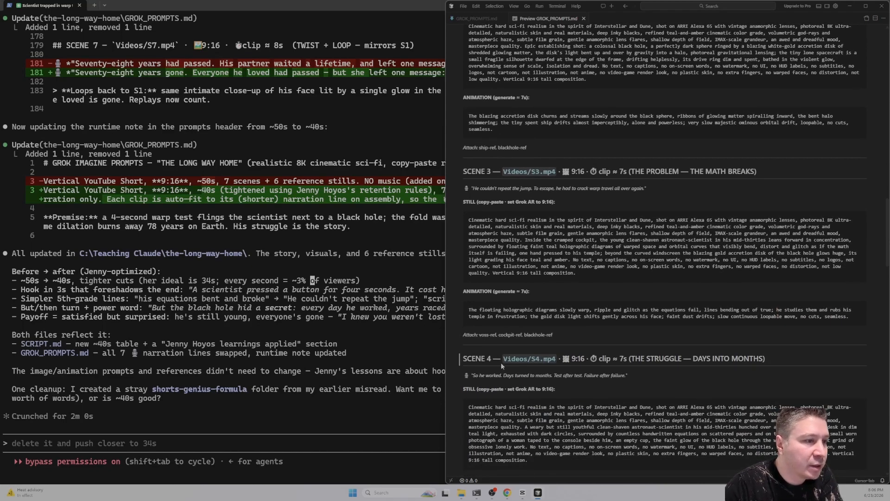
scroll(533, 325, "down", 3)
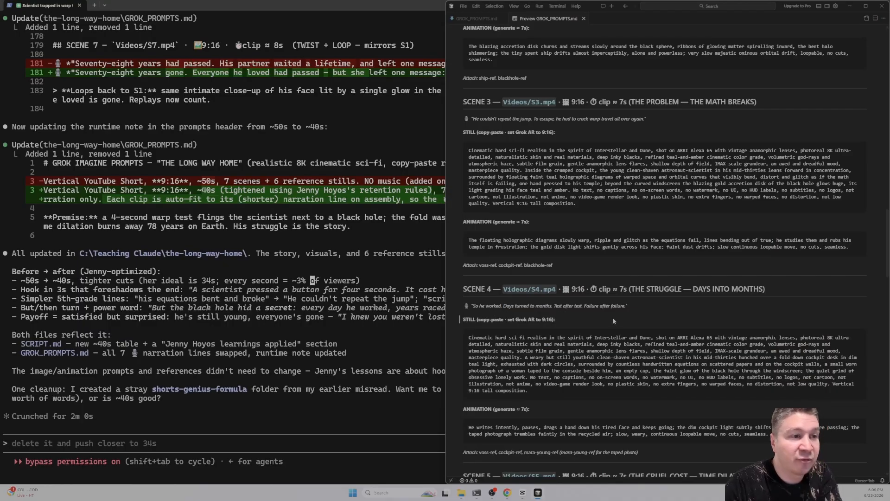
scroll(613, 319, "down", 3)
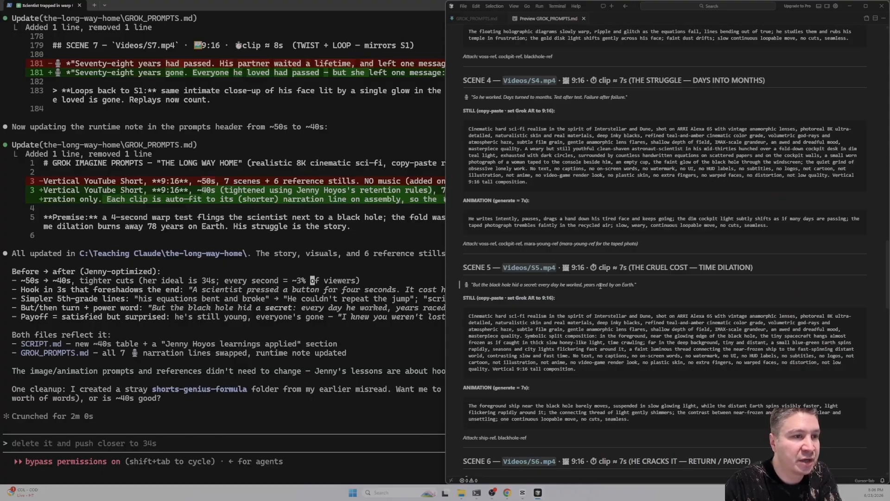
scroll(617, 290, "down", 3)
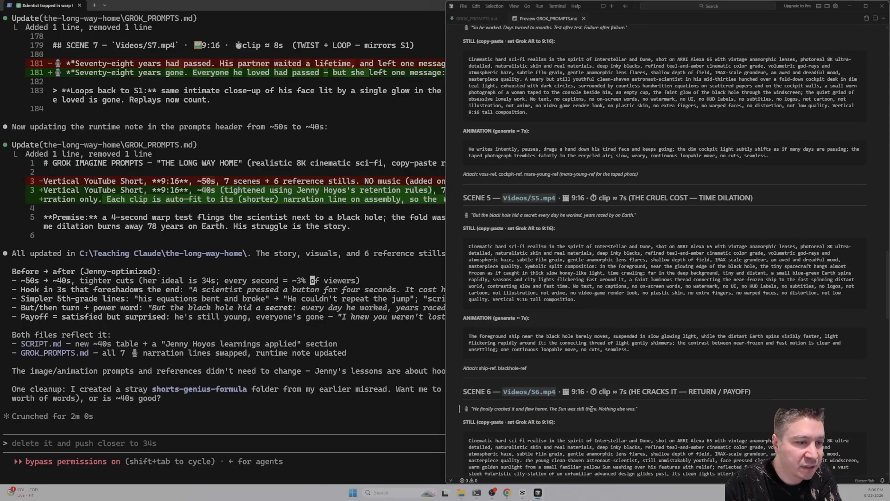
scroll(591, 408, "down", 8)
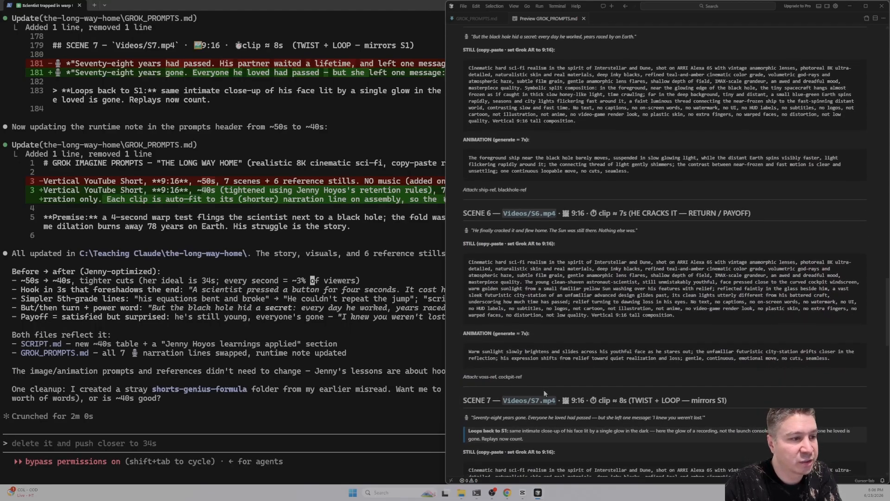
scroll(533, 394, "down", 1)
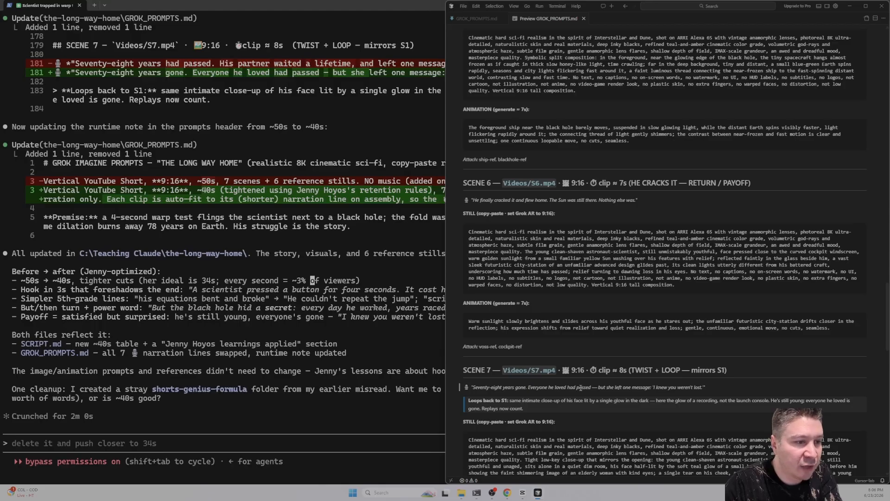
scroll(635, 389, "down", 8)
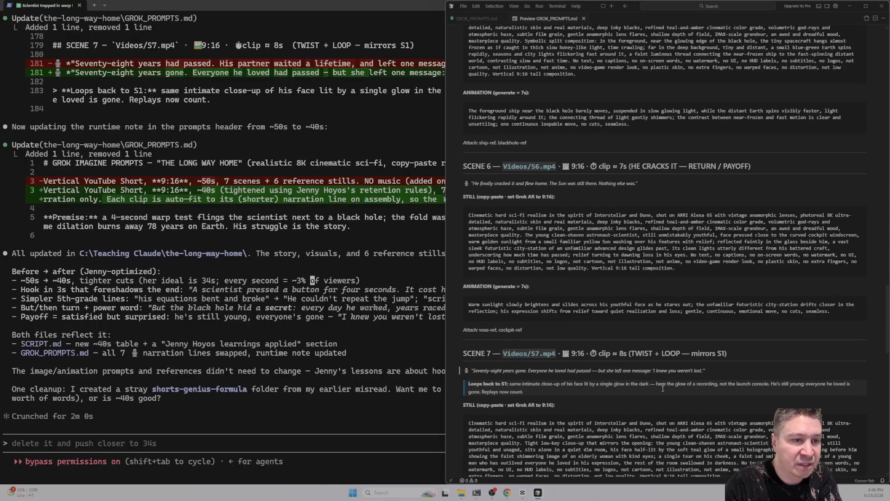
scroll(514, 373, "down", 1)
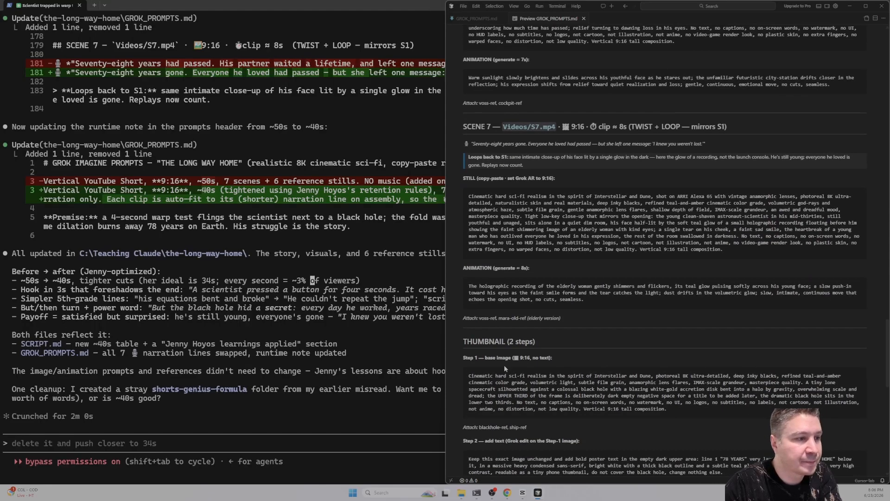
Copy the Scene 1 still prompt from GROK_PROMPTS.md and check which reference stills it needs attached.
scroll(531, 367, "up", 20)
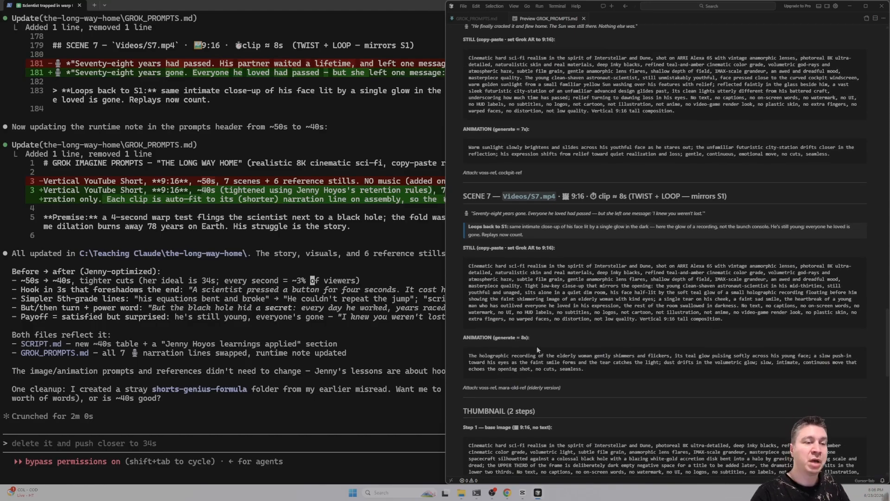
scroll(535, 335, "down", 6)
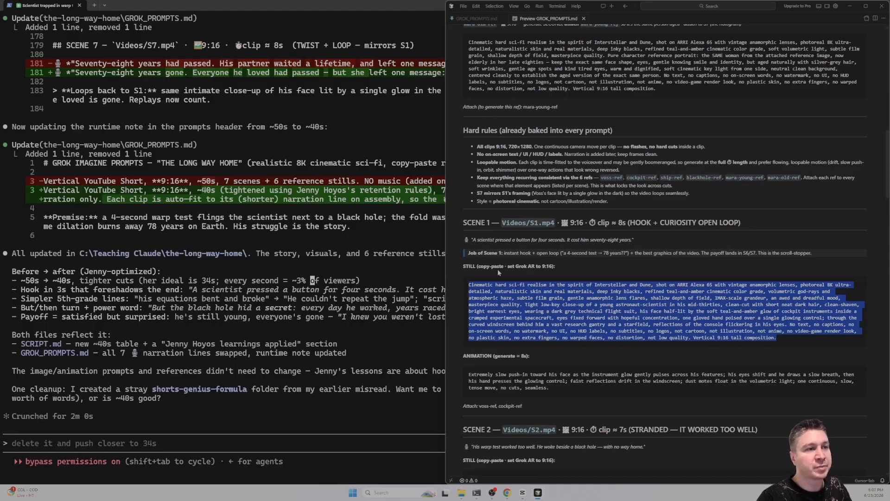
left_click_drag(469, 409, 509, 407)
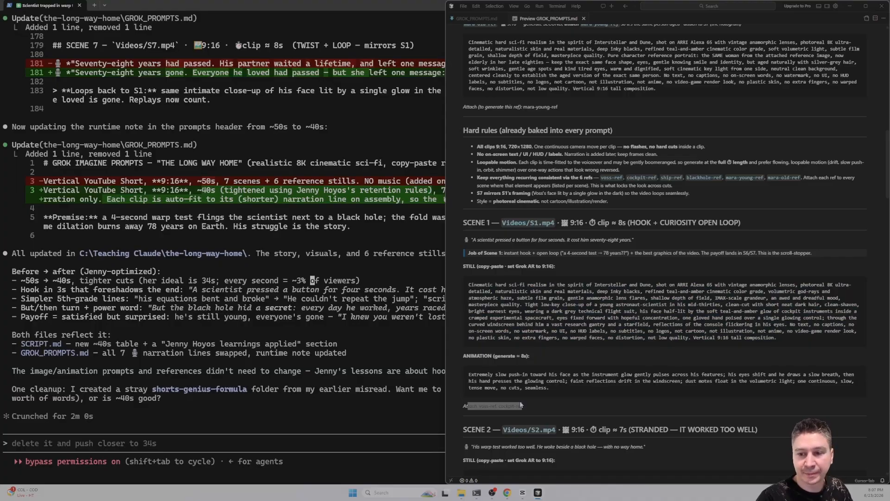
Switch to Grok Imagine in Chrome and return from the opened reference image to its results gallery in each of the first five tabs.
key("alt+Tab")
left_click(58, 10)
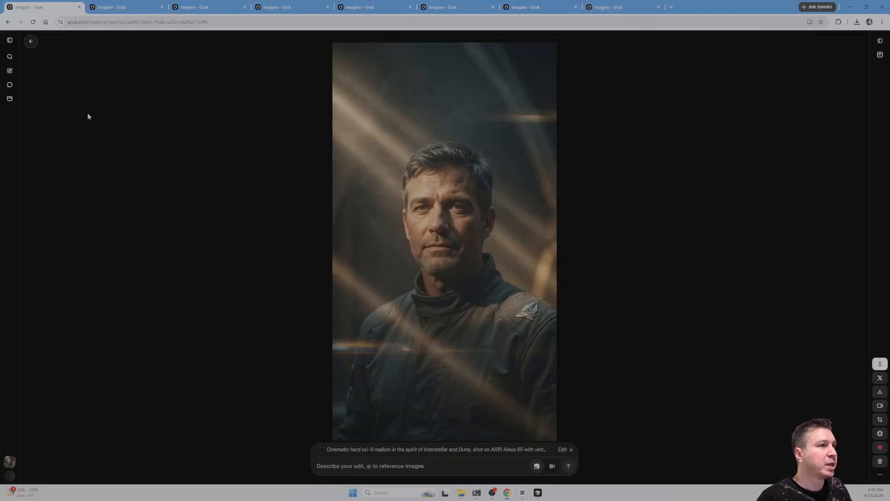
left_click(28, 46)
key("ctrl+Tab")
left_click(28, 45)
key("ctrl+Tab")
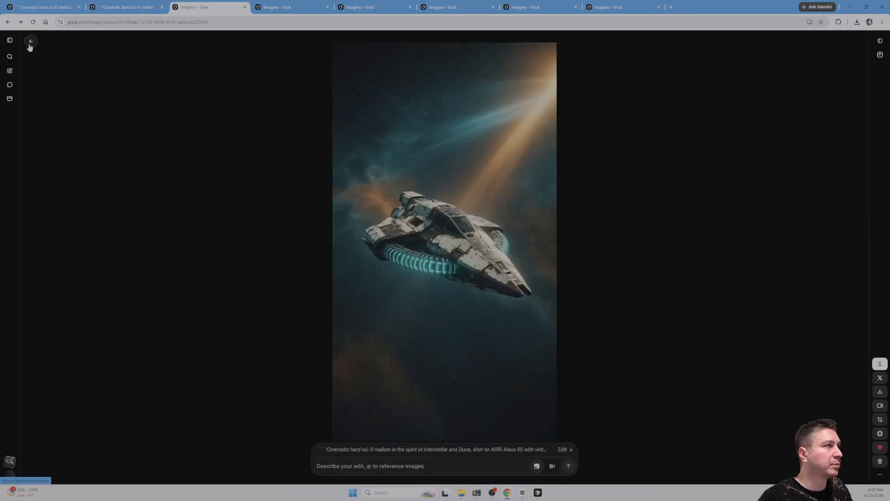
left_click(29, 45)
key("ctrl+Tab")
left_click(29, 45)
key("ctrl+Tab")
left_click(29, 45)
key("ctrl+Tab")
key("ctrl+Tab")
key("ctrl+Tab")
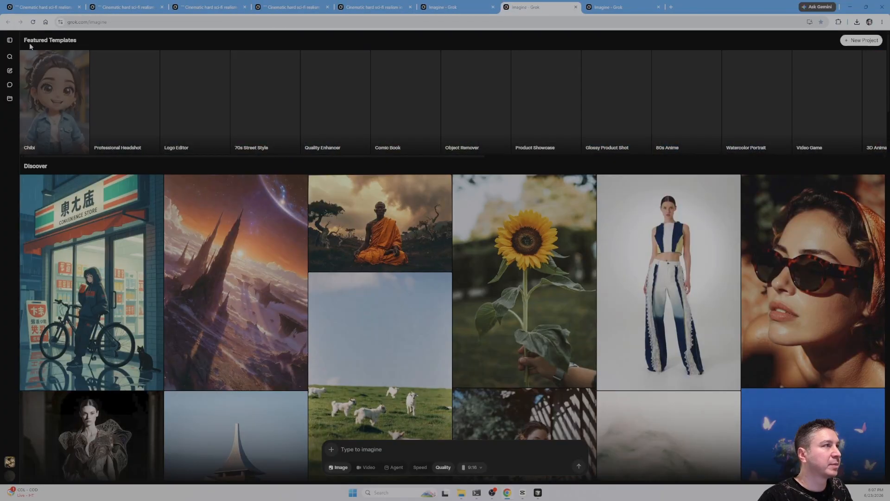
Leave the results galleries in the first five tabs so that each one is back on the Imagine start page.
key("ctrl+Tab")
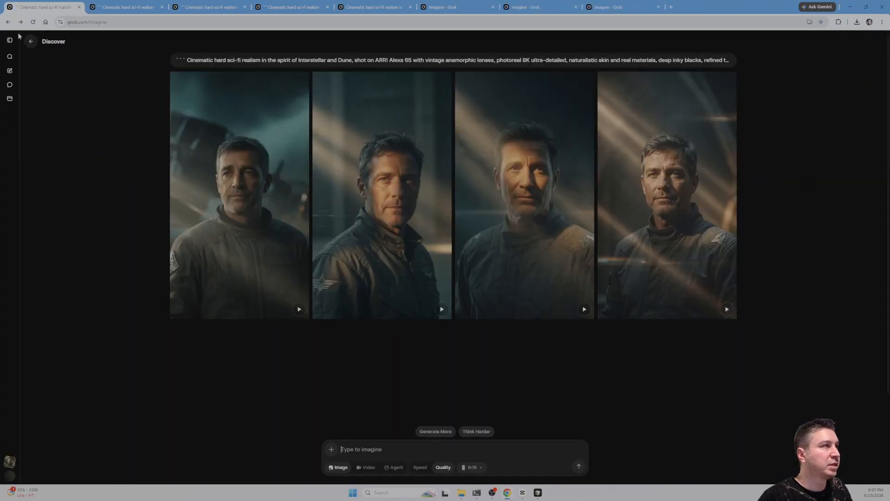
left_click(30, 42)
key("ctrl+Tab")
left_click(30, 42)
key("ctrl+Tab")
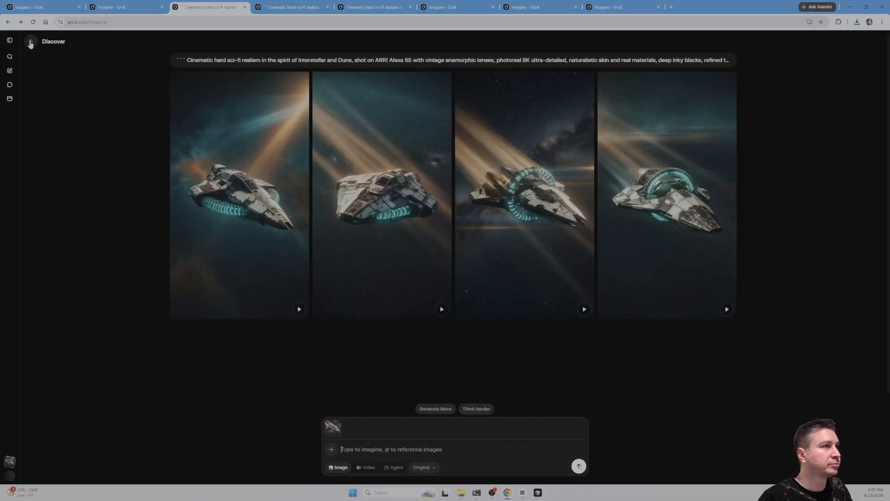
left_click(30, 43)
key("ctrl+Tab")
left_click(30, 42)
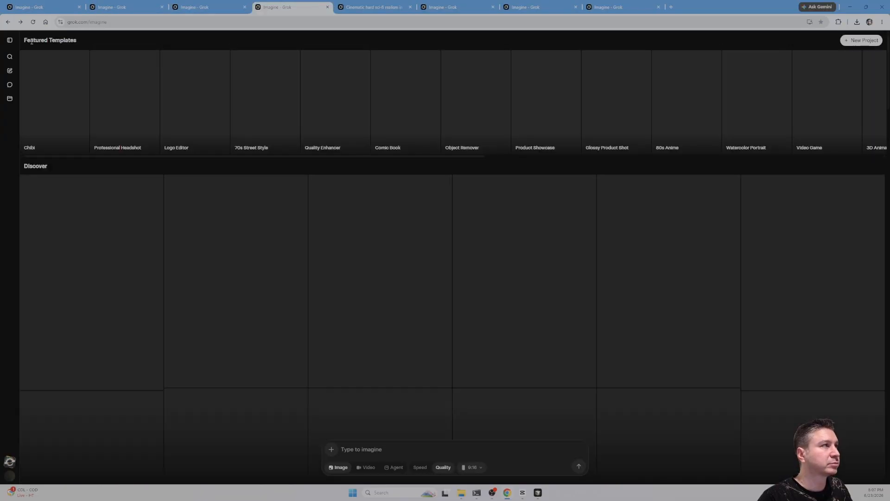
key("ctrl+Tab")
left_click(30, 42)
key("ctrl+Tab")
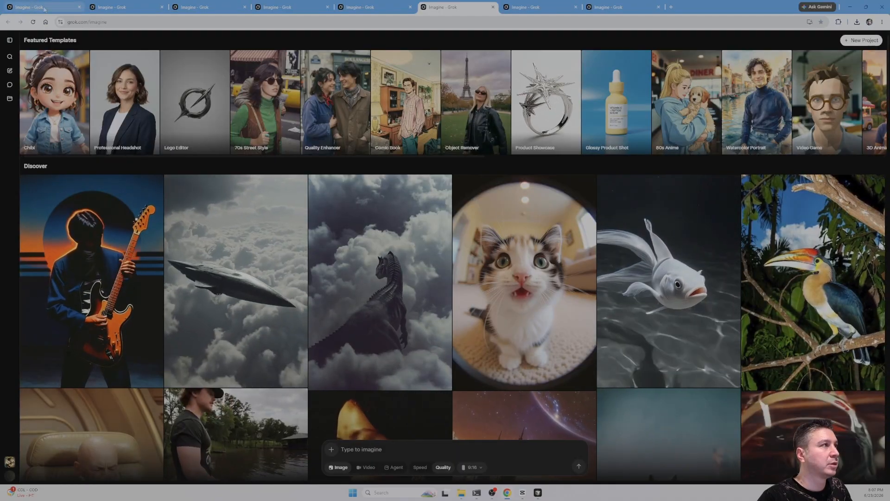
Paste the Scene 1 still prompt into the first Grok Imagine tab and attach a reference still from the the-long-way-home references folder.
left_click(38, 7)
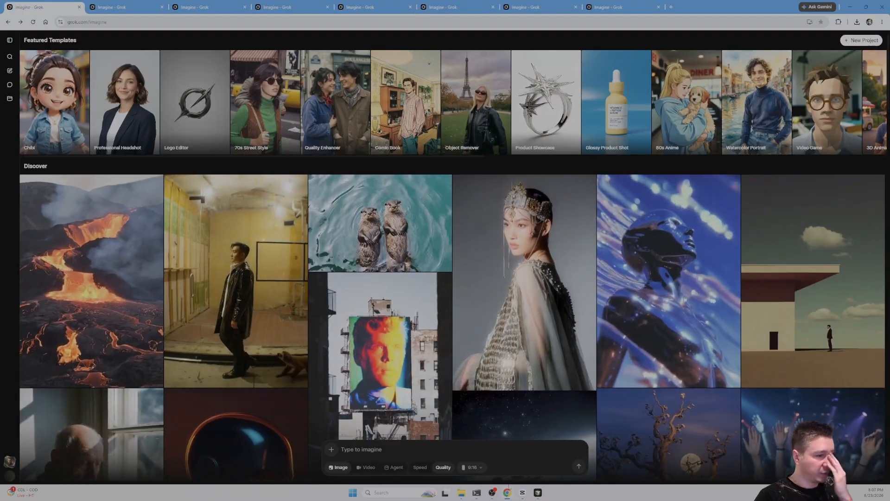
key("ctrl+v")
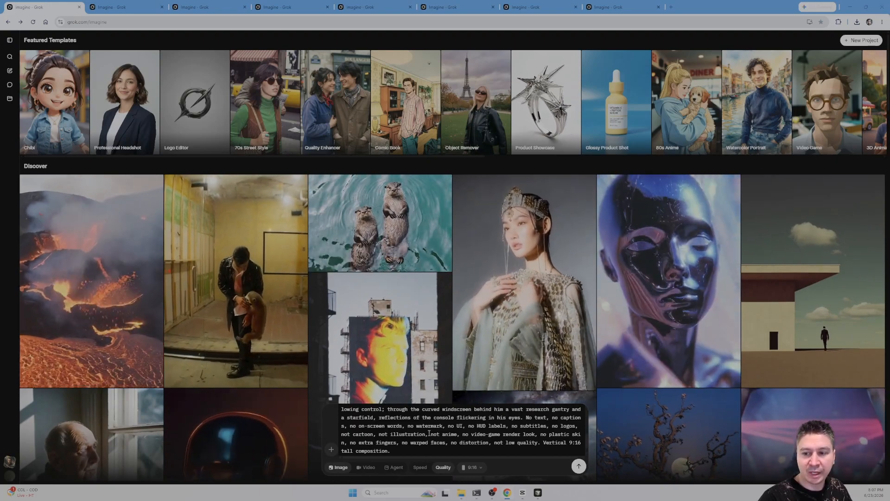
key("alt+Tab")
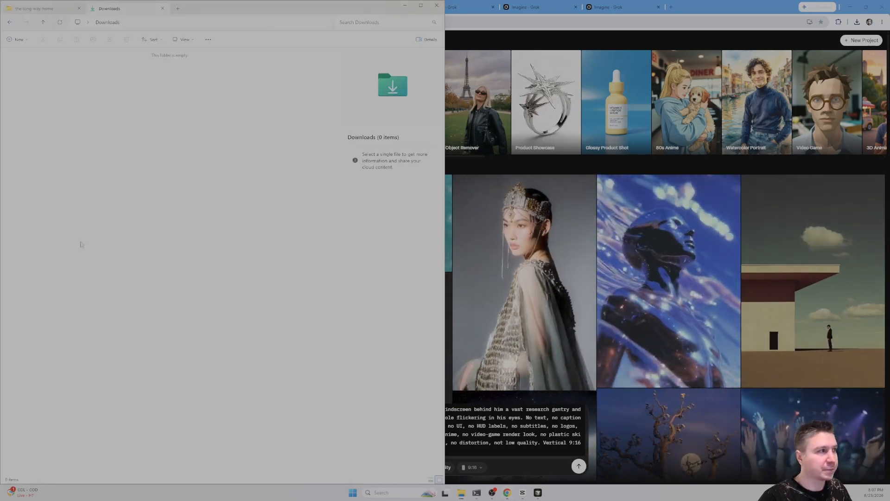
left_click(44, 8)
key("Return")
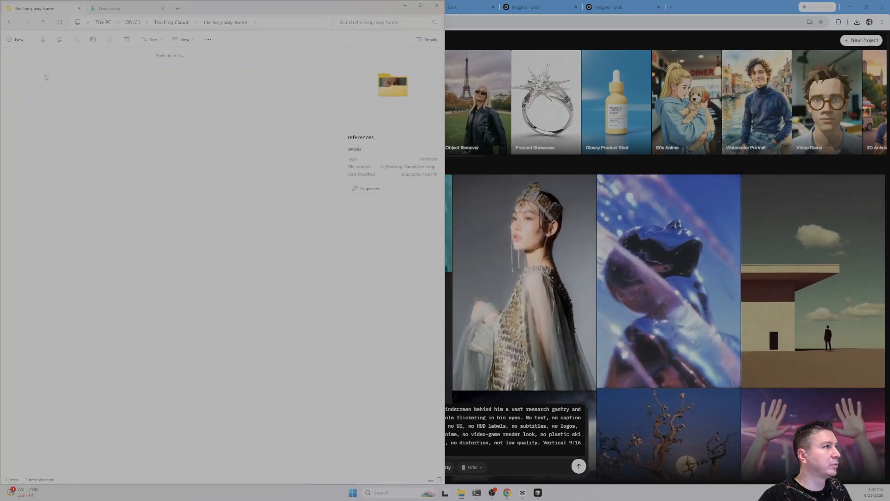
left_click_drag(182, 89, 539, 441)
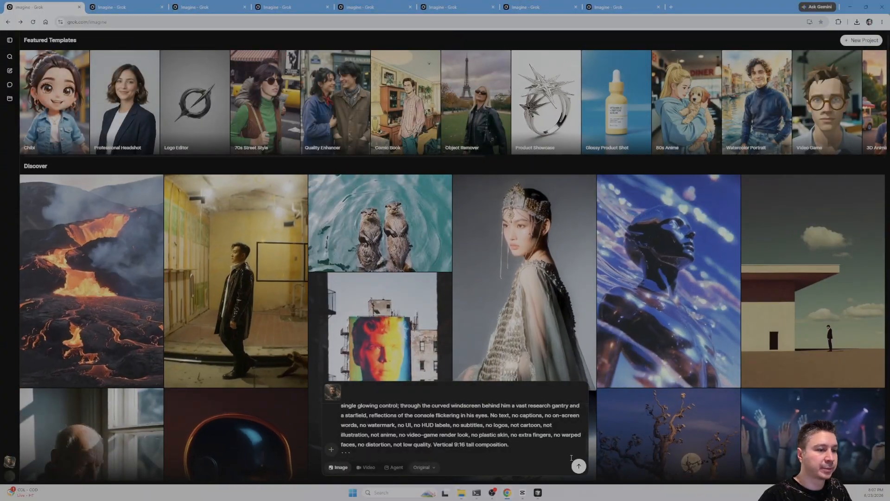
Set the Scene 1 image's aspect ratio to 9:16 Vertical and submit the prompt for generation.
left_click(423, 466)
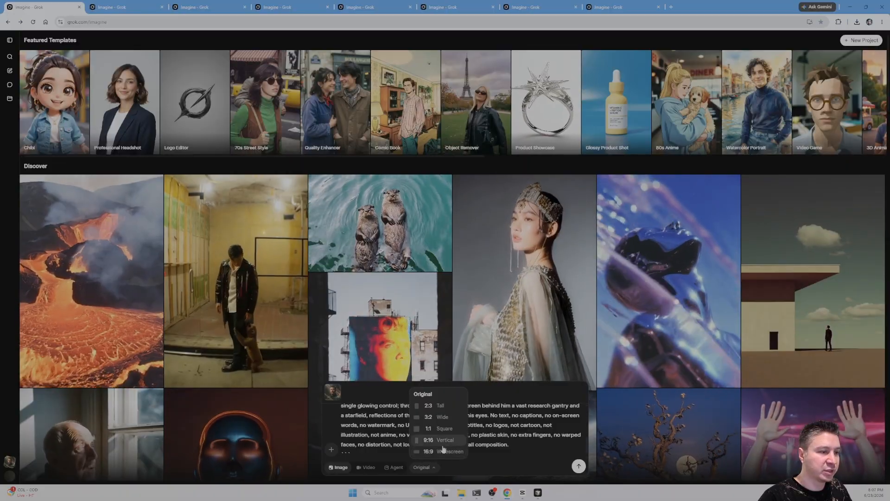
left_click(431, 440)
left_click(578, 466)
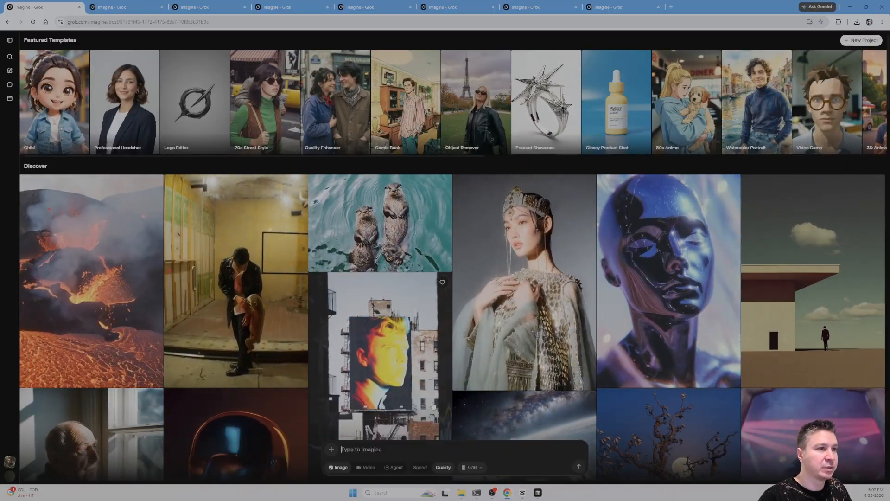
Copy the Scene 2 still prompt from GROK_PROMPTS.md into the image prompt of the second Grok Imagine tab.
key("alt+Tab")
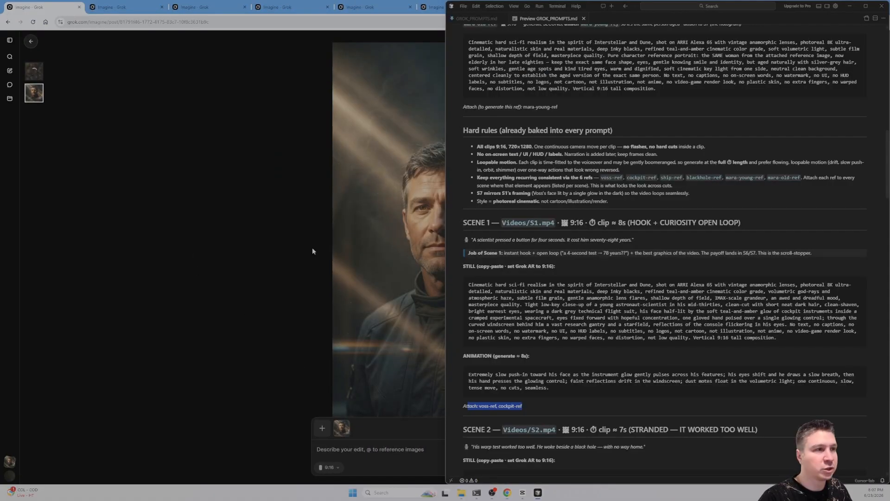
scroll(572, 251, "down", 5)
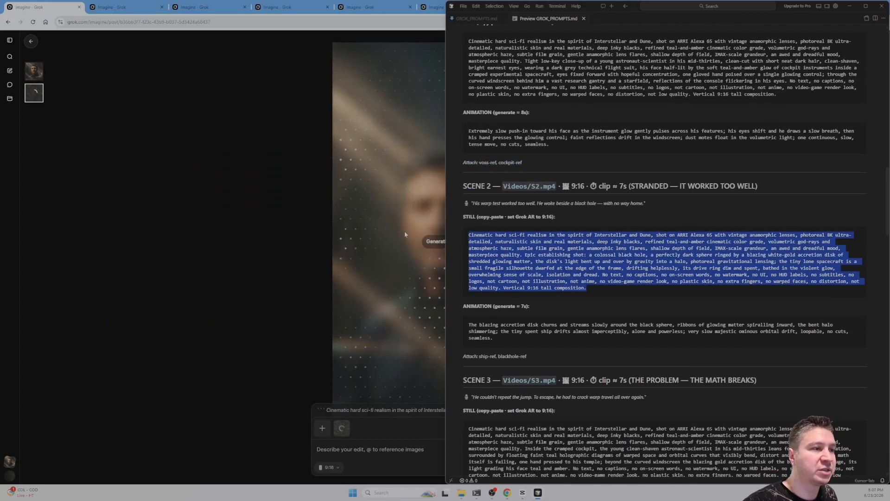
left_click(173, 220)
left_click(122, 7)
left_click(402, 451)
type("Cinematic hard sci-fi realism in the spirit of Interstellar and Dune, shot on ARRI Alexa 65 with vintage anamorphic lenses, photoreal 8K ultra-detailed, naturalistic skin and real materials, deep inky blacks, refined teal-and-amber cinematic color grade, volumetric god-rays and atmospheric haze, subtle film grain, gentle anamorphic lens flares, shallow depth of field, IMAX-scale grandeur, an awed and dreadful mood, masterpiece quality. Epic establishing shot: a colossal black hole, a perfectly dark sphere ringed by a blazing white-gold accretion disk of shredded glowing matter, the disk's light bent up and over by gravity into a halo, photoreal gravitational lensing; the tiny lone spacecraft is a small fragile silhouette dwarfed at the edge of the frame, drifting helplessly, its drive ring dim and spent, bathed in the violent glow, overwhelming sense of scale, isolation and dread. No text, no captions, no on-screen words, no watermark, no UI, no HUD labels, no subtitles, no logos, not cartoon, not illustration, not anime, no video-game render look, no plastic skin, no extra fingers, no warped faces, no distortion, not low quality. Vertical 9:16 tall composition.")
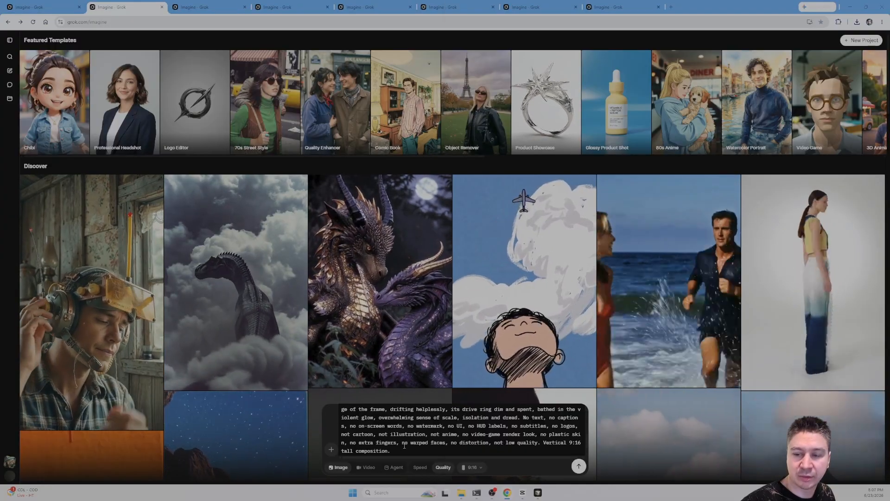
Attach ship-ref and blackhole-ref from the references folder to the Scene 2 prompt and generate the image.
key("alt+Tab")
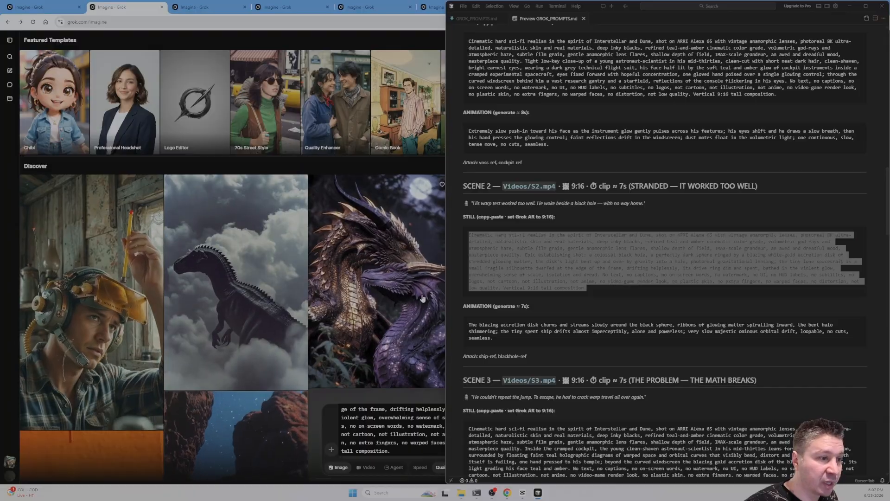
key("alt+Tab")
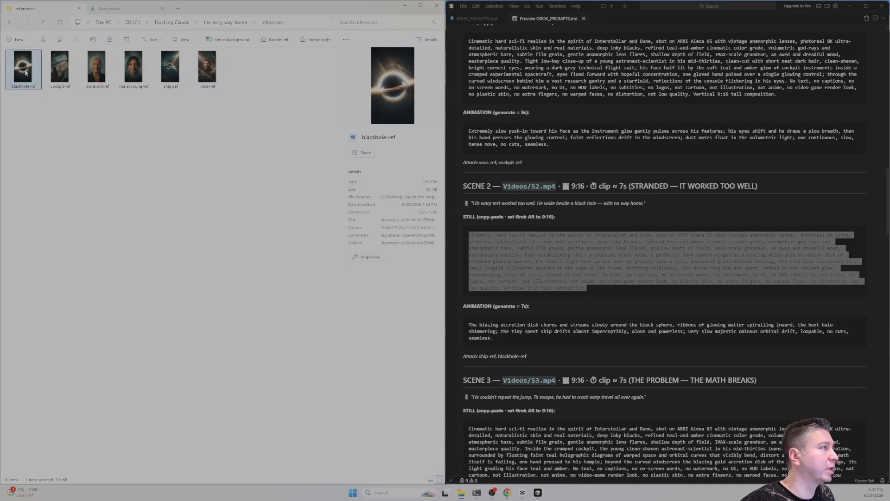
left_click(851, 6)
left_click_drag(170, 69, 533, 427)
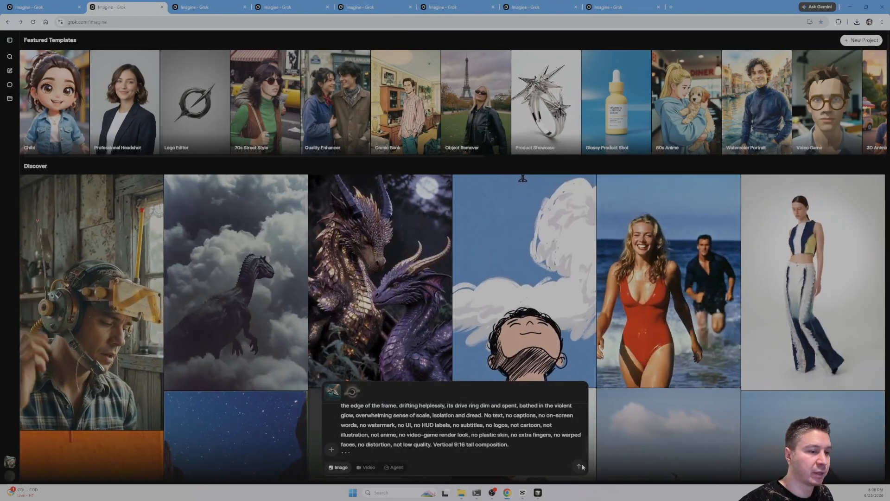
left_click(580, 467)
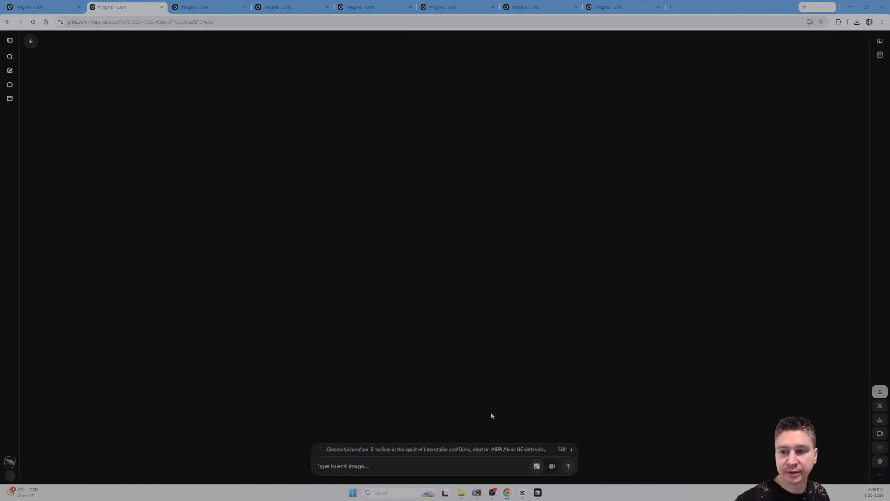
Copy the Scene 3 still prompt from GROK_PROMPTS.md into the third Grok Imagine tab and set the aspect ratio to 9:16 Vertical.
key("alt+Tab")
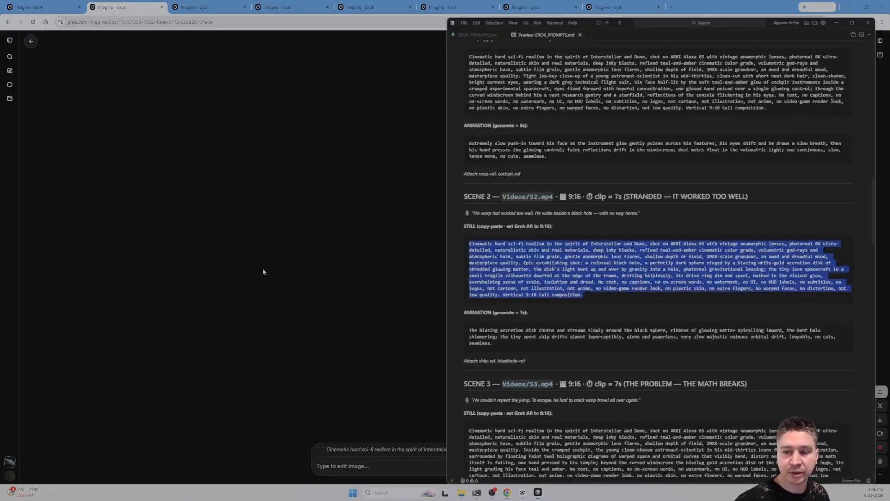
scroll(589, 333, "down", 4)
left_click(587, 309)
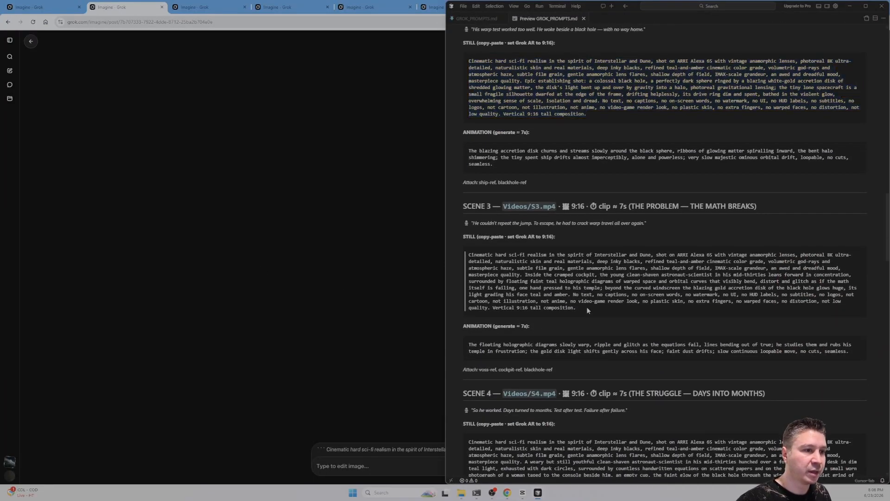
left_click_drag(586, 307, 462, 256)
key("alt+Tab")
key("ctrl+Tab")
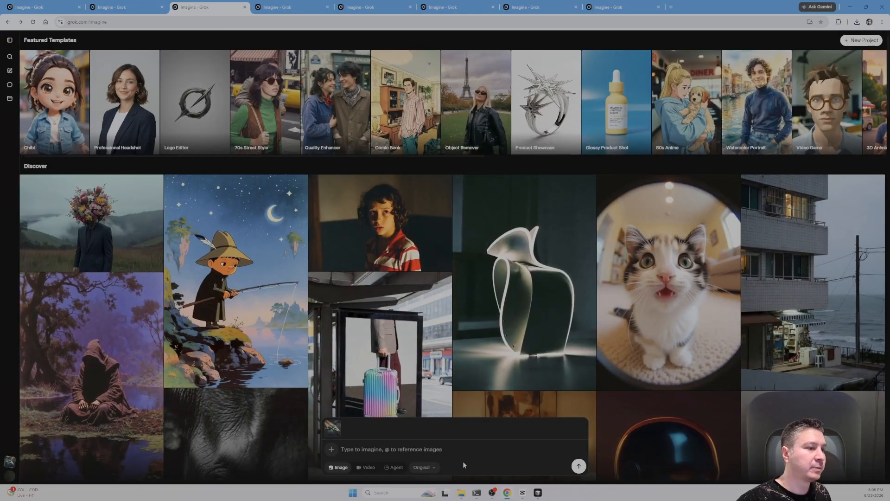
key("ctrl+v")
left_click(423, 467)
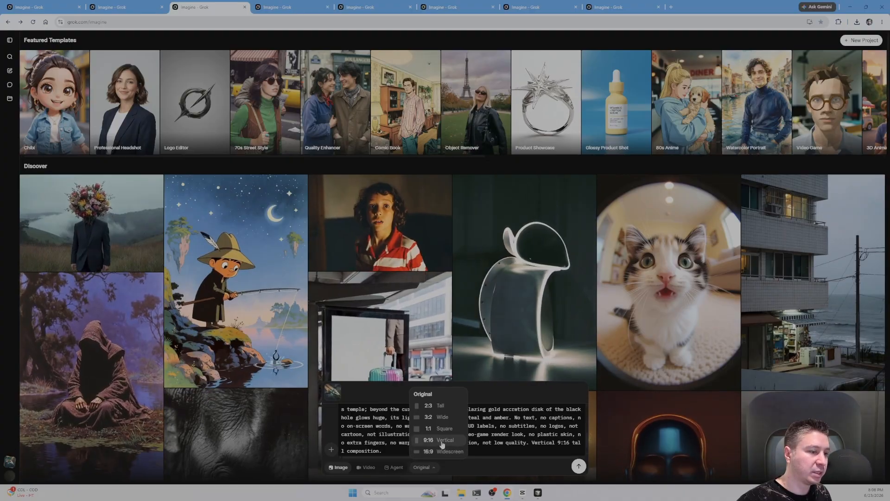
left_click(441, 445)
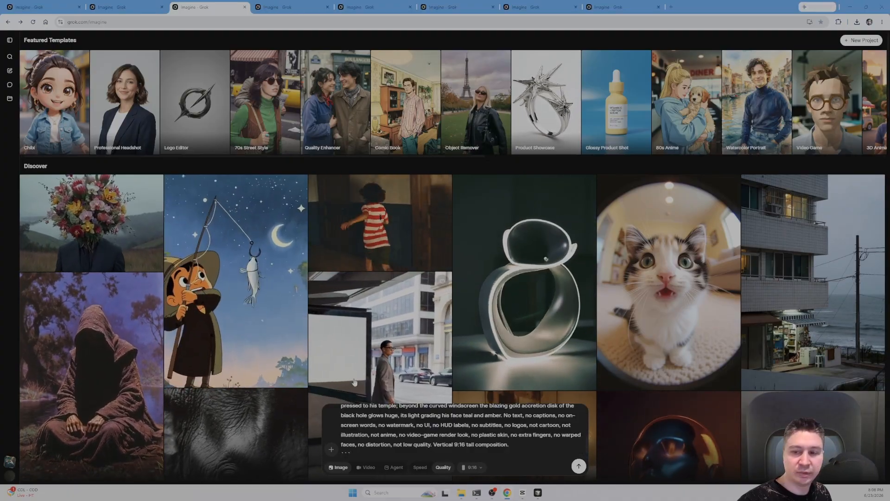
Attach voss-ref, cockpit-ref and blackhole-ref from the references folder to the Scene 3 prompt and generate the image.
key("alt+Tab")
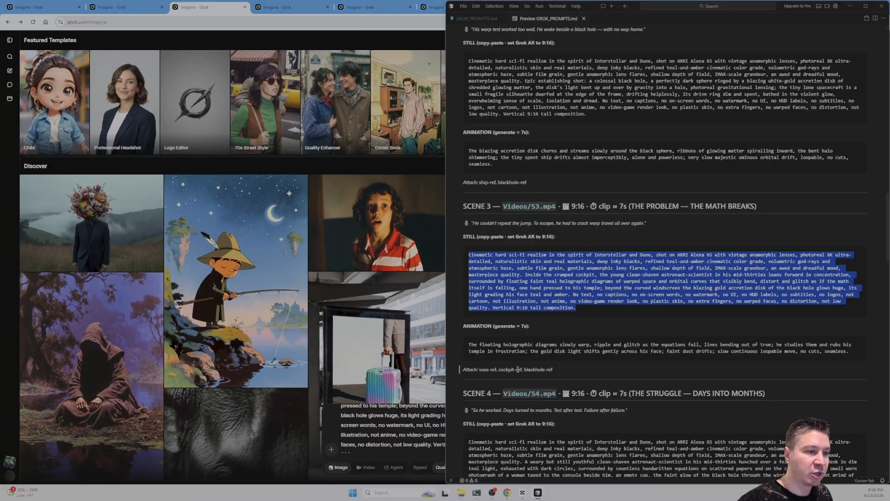
key("alt+Tab")
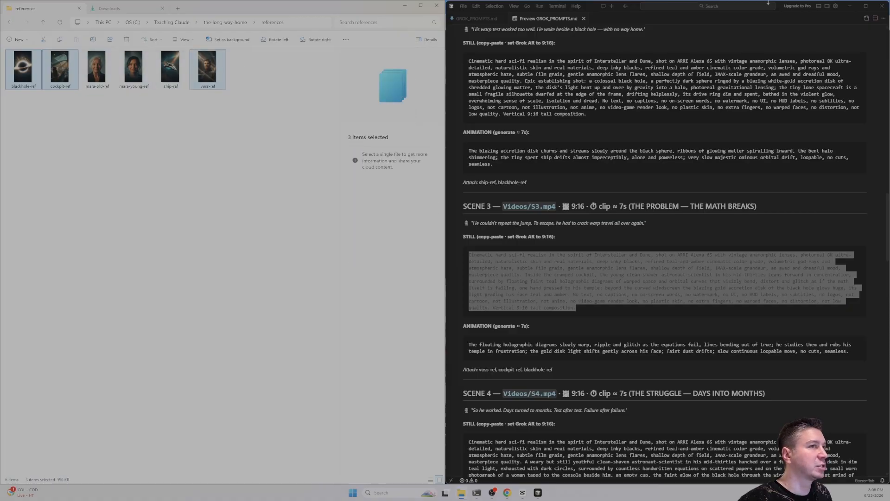
left_click(856, 8)
left_click_drag(218, 80, 551, 392)
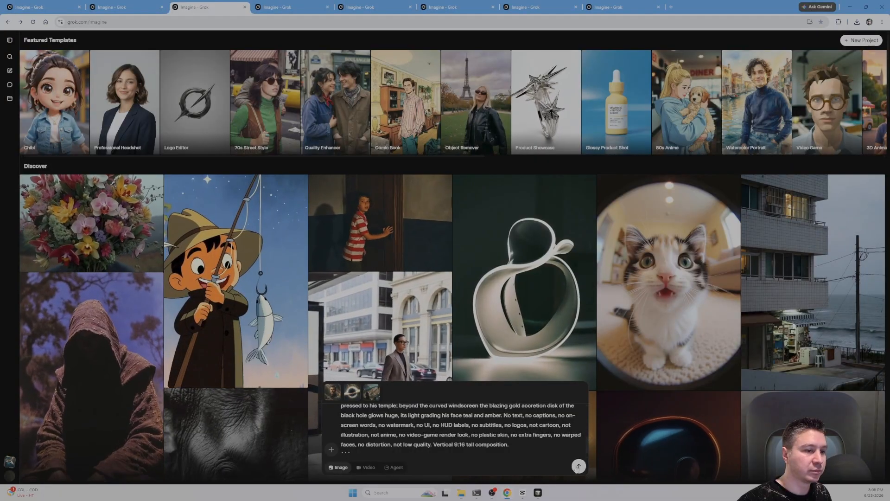
left_click(578, 467)
Copy the Scene 4 still prompt from GROK_PROMPTS.md into the image prompt of the fourth Grok Imagine tab.
key("ctrl+shift+Tab")
key("ctrl+shift+Tab")
key("ctrl+Tab")
key("ctrl+Tab")
key("ctrl+Tab")
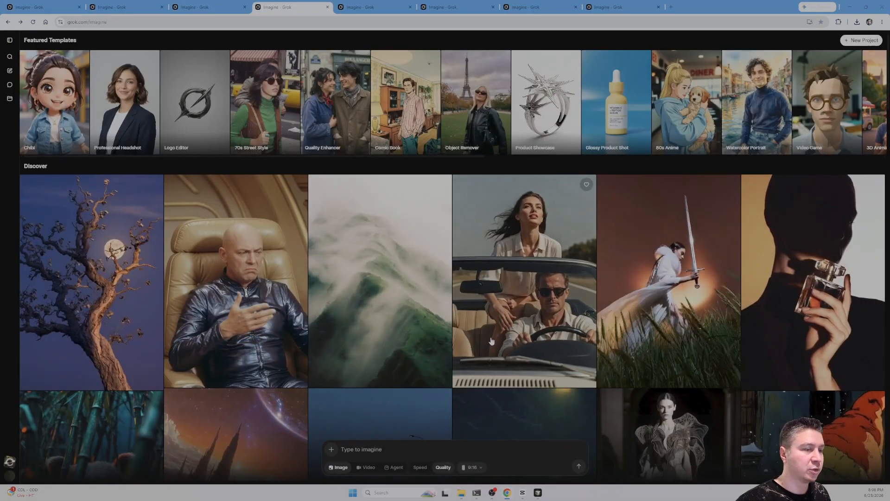
key("alt+Tab")
scroll(499, 323, "down", 2)
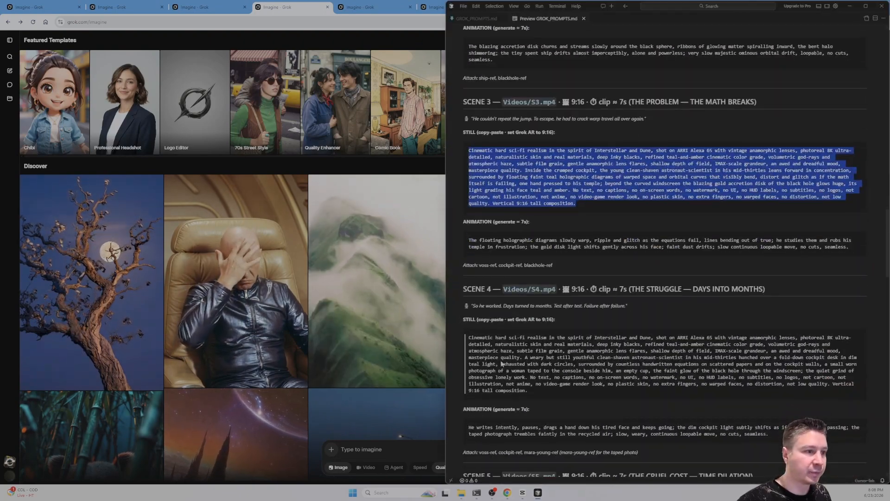
left_click_drag(529, 391, 471, 339)
key("ctrl+c")
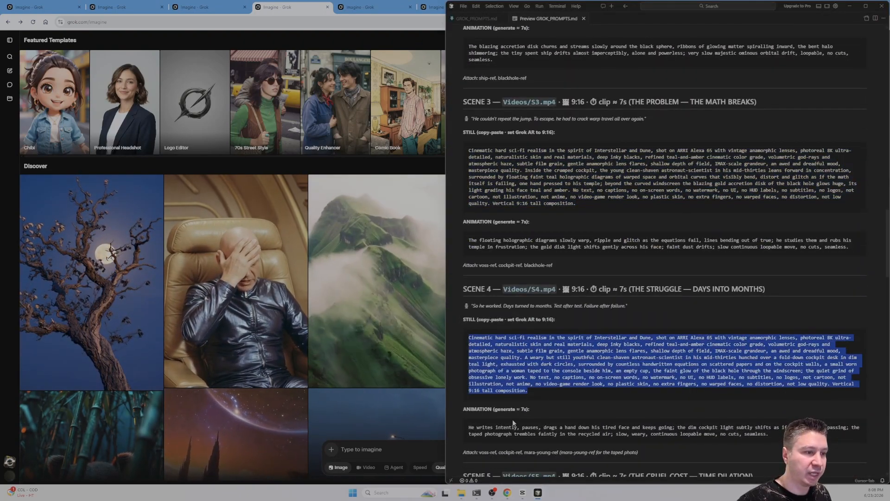
scroll(513, 423, "down", 1)
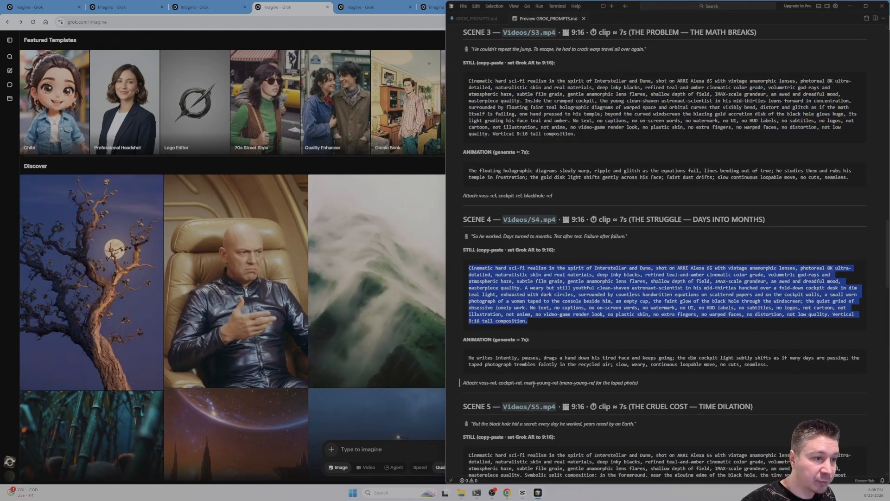
left_click(370, 451)
key("ctrl+v")
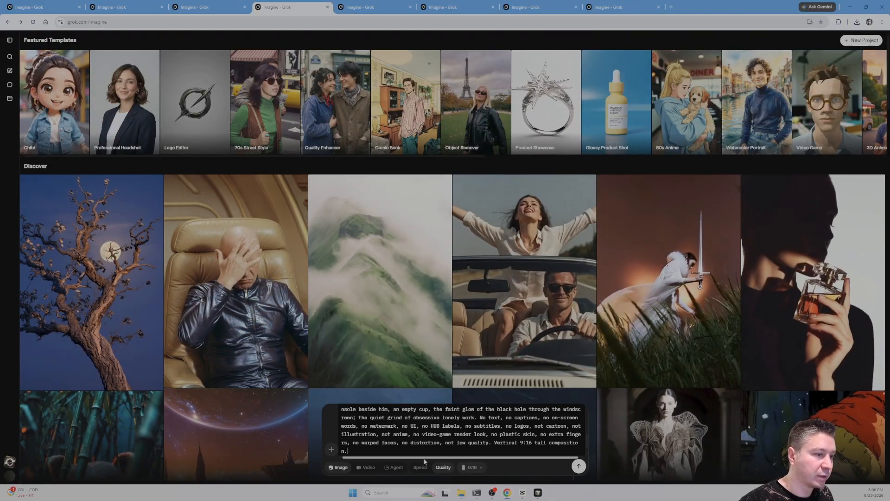
Attach voss-ref, cockpit-ref and mara-young-ref from the references folder to the Scene 4 prompt and generate the image.
left_click(538, 493)
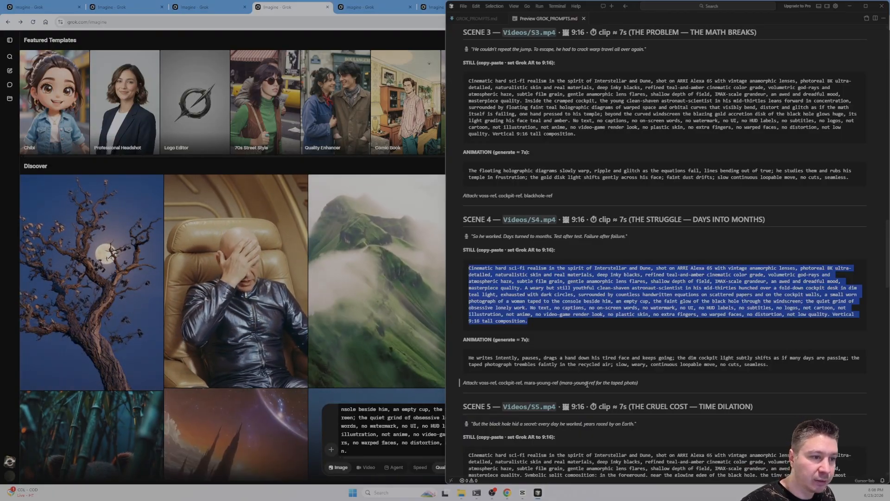
left_click(508, 493)
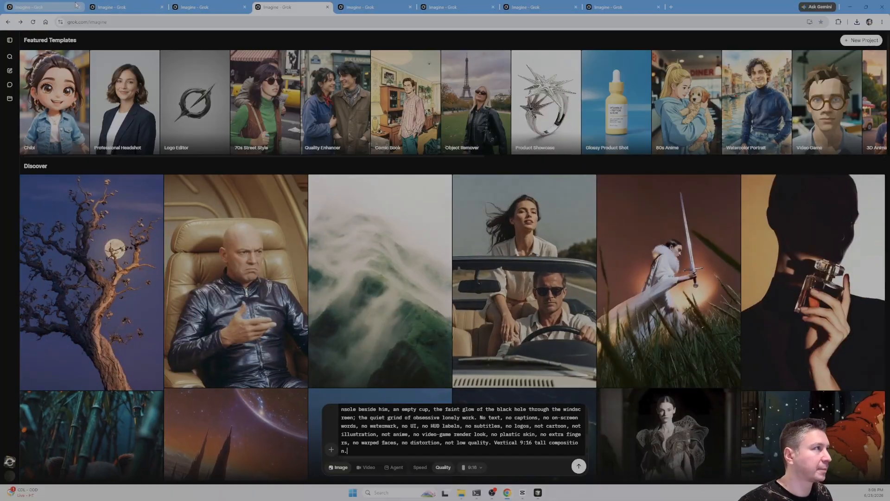
left_click(461, 492)
left_click(125, 118)
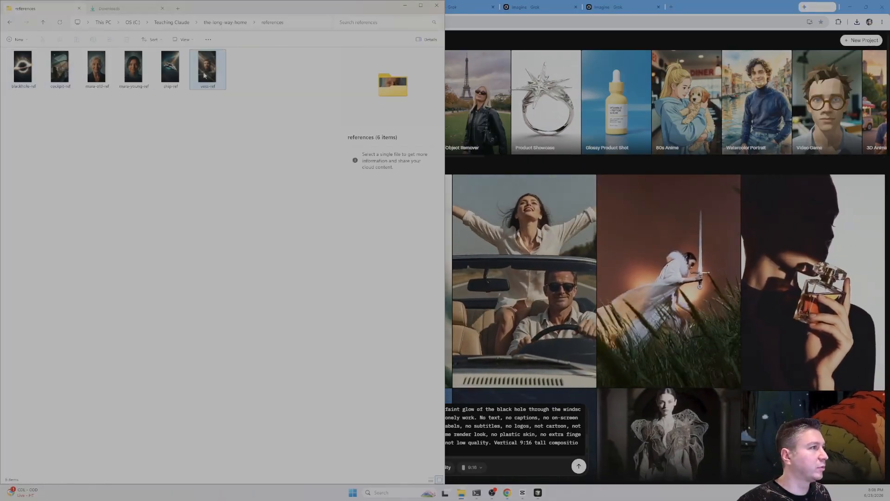
left_click(207, 72)
left_click(134, 73, "ctrl")
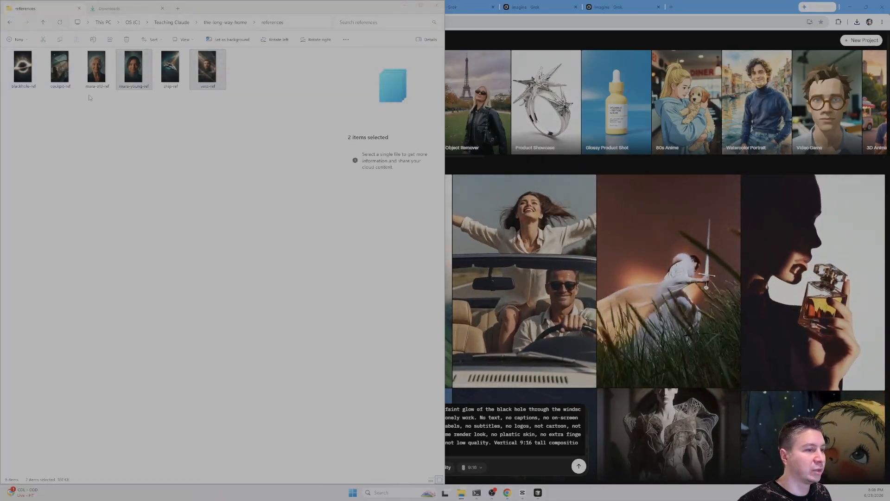
left_click(538, 492)
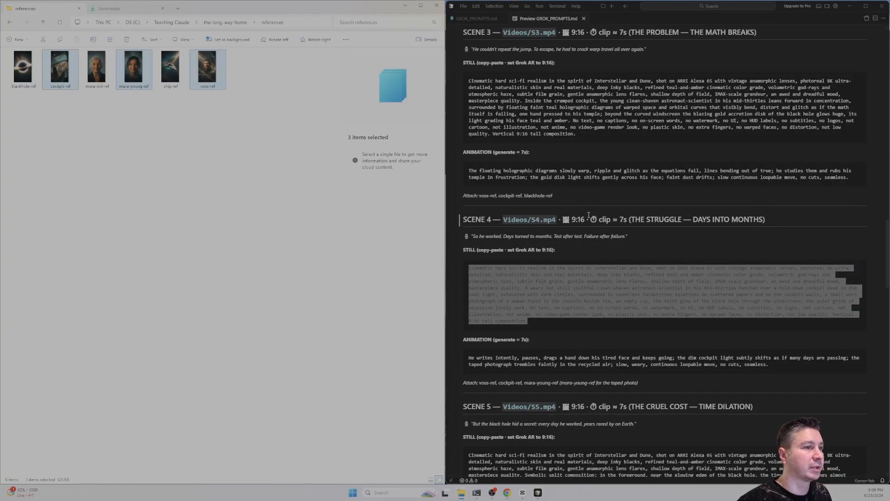
left_click(852, 7)
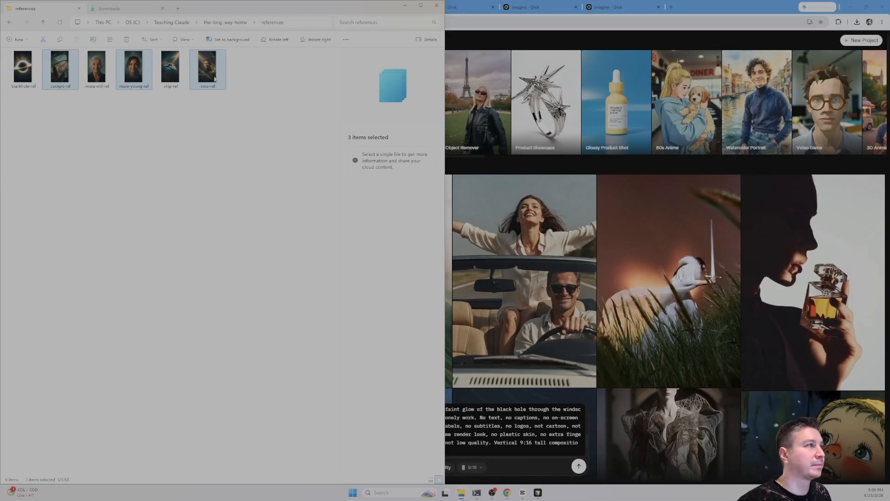
left_click_drag(215, 79, 530, 388)
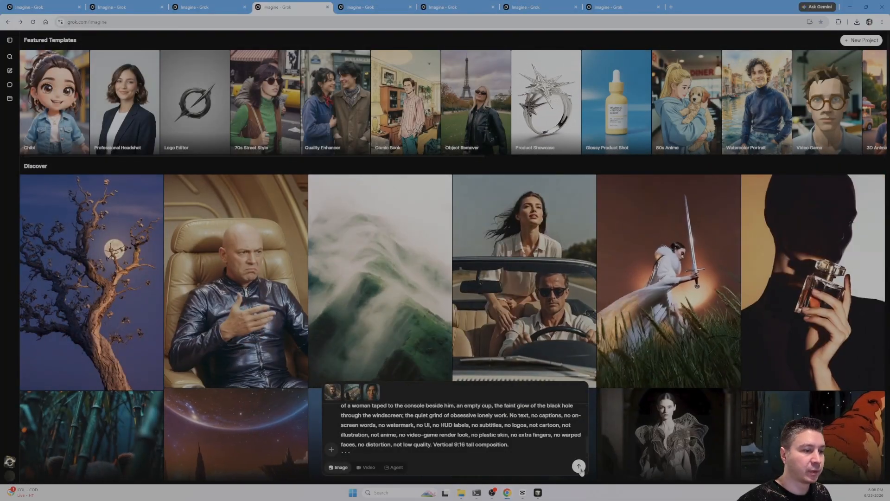
left_click(579, 466)
Copy the Scene 5 still prompt from GROK_PROMPTS.md into the image prompt of the fifth Grok Imagine tab.
key("ctrl+Tab")
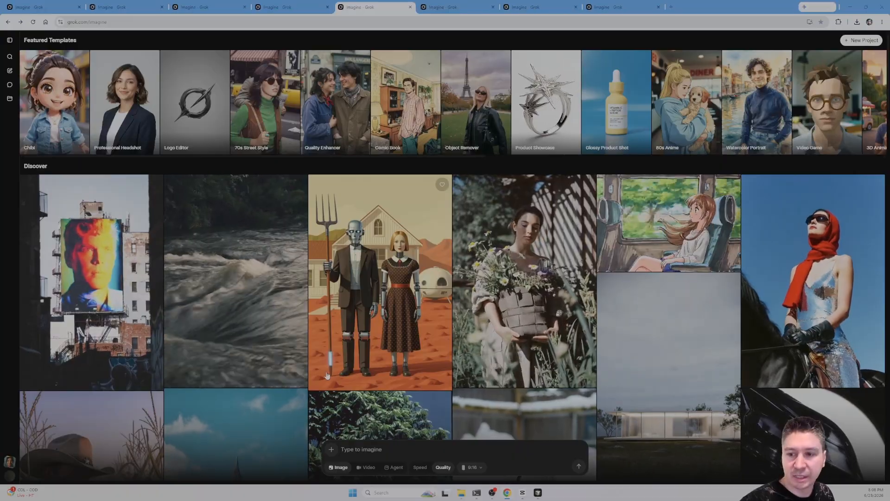
left_click(538, 492)
scroll(649, 231, "down", 5)
left_click_drag(575, 369, 468, 316)
key("ctrl+c")
left_click(389, 449)
key("ctrl+v")
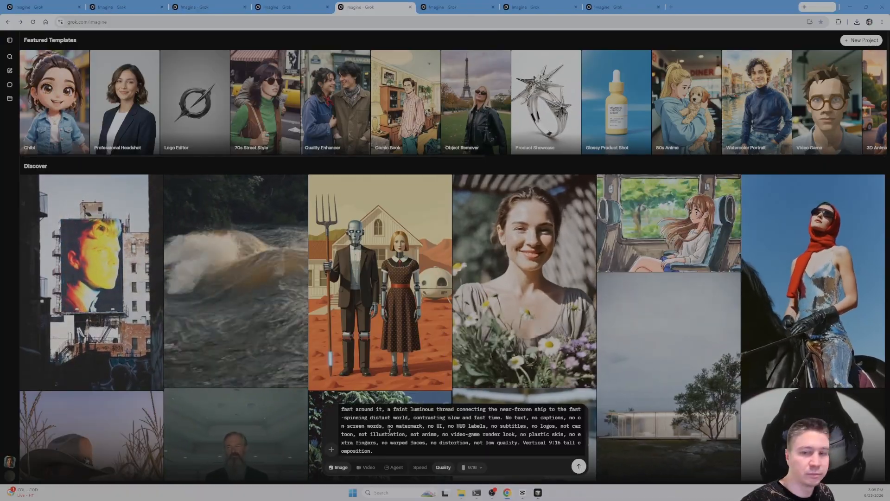
Attach blackhole-ref and ship-ref from the references folder to the Scene 5 prompt and generate the image.
key("alt+Tab")
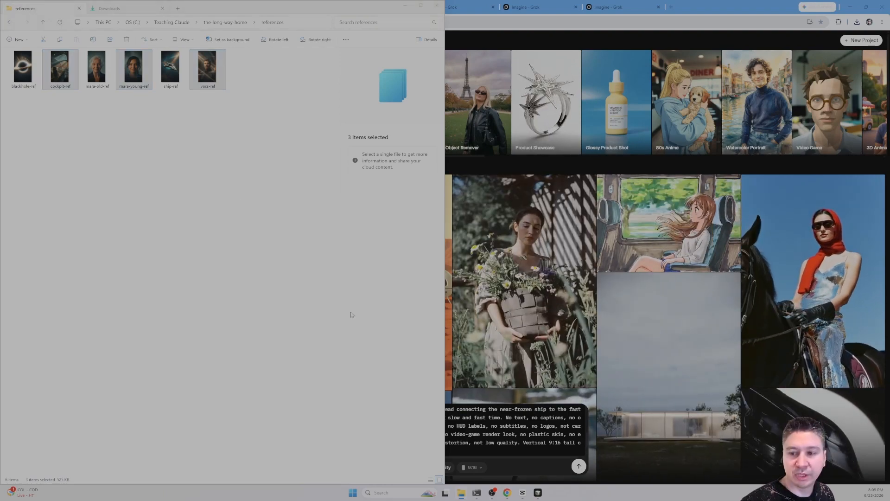
key("alt+Tab")
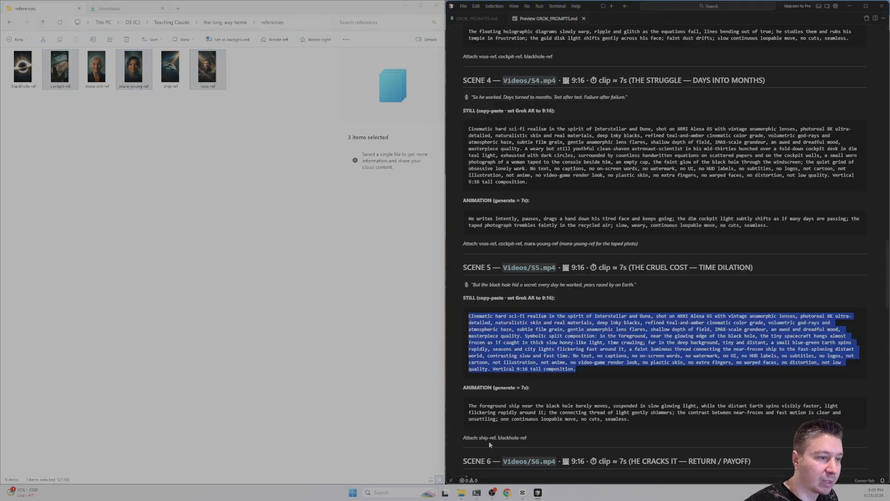
left_click(852, 7)
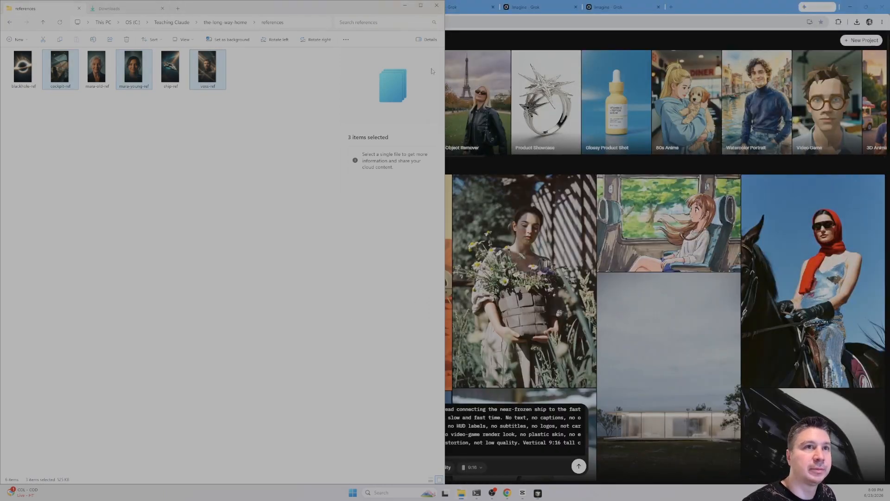
left_click(90, 103)
left_click(25, 71)
left_click(180, 77, "ctrl")
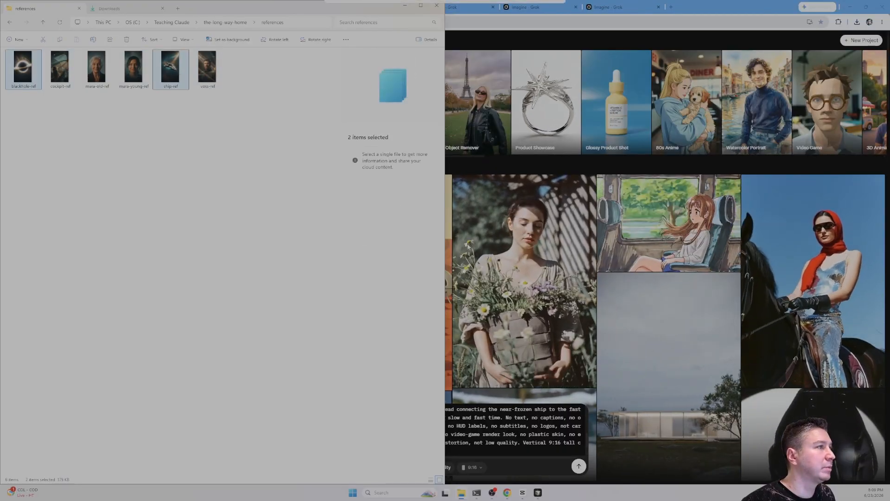
left_click_drag(180, 78, 464, 417)
left_click(579, 466)
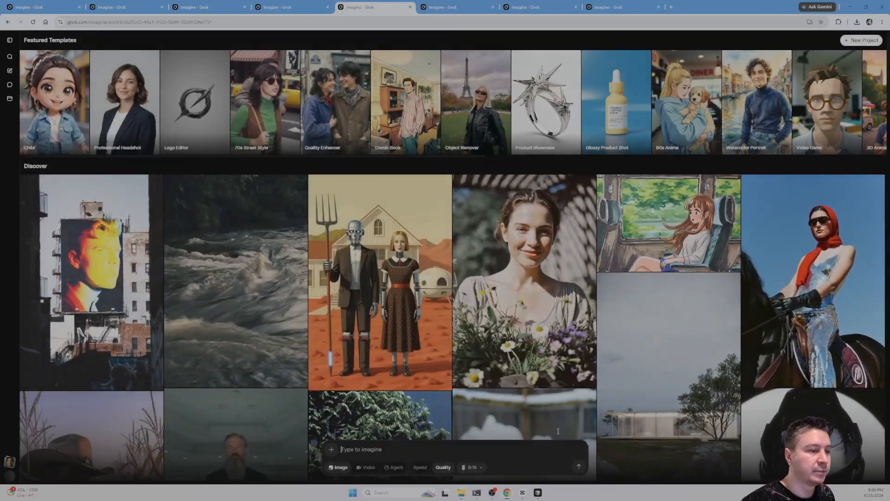
Copy the Scene 6 still prompt from GROK_PROMPTS.md into the image prompt of the sixth Grok Imagine tab.
key("ctrl+Tab")
key("alt+Tab")
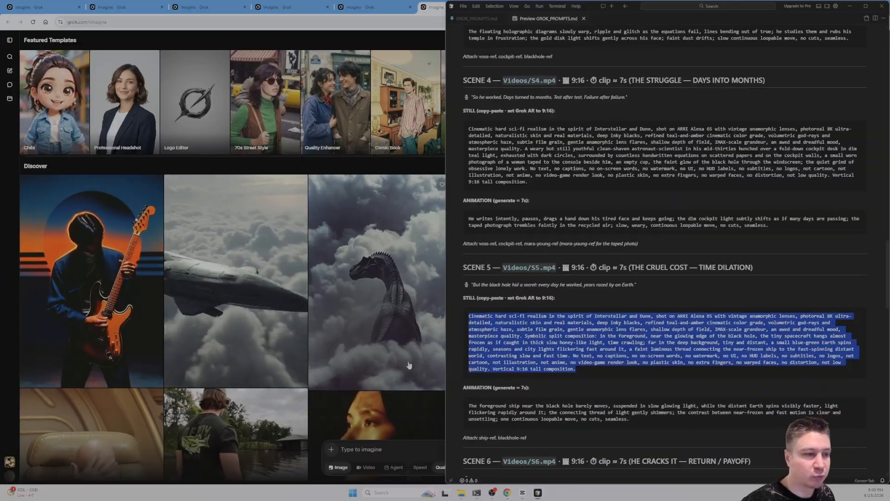
scroll(688, 358, "down", 10)
left_click_drag(688, 357, 469, 302)
left_click(408, 450)
key("ctrl+v")
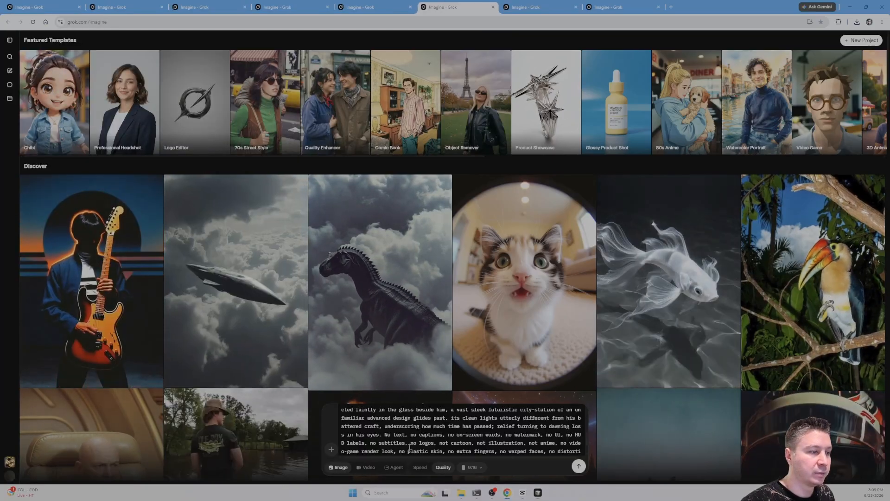
Attach cockpit-ref and voss-ref from the references folder to the Scene 6 prompt and generate the image.
key("alt+Tab")
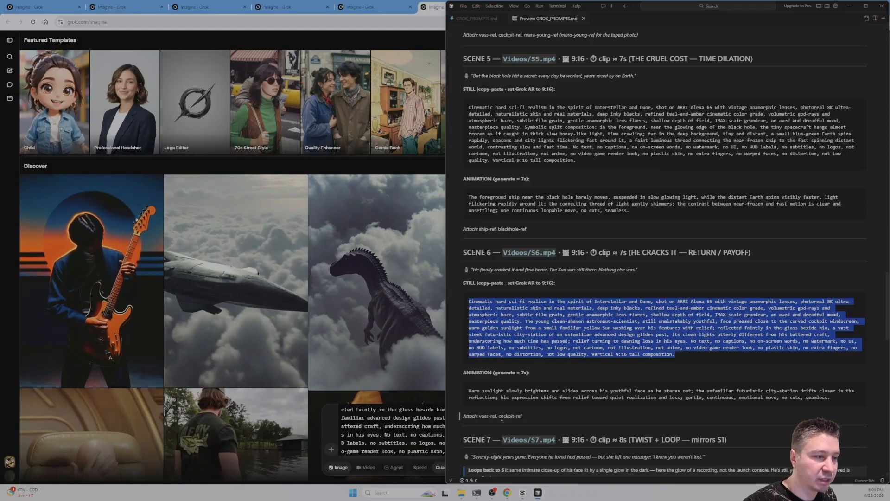
key("alt+Tab")
key("alt+Tab")
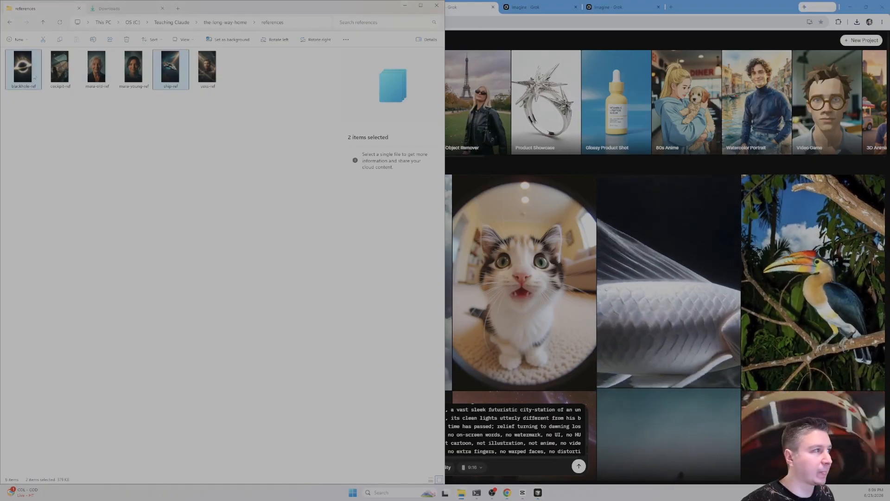
left_click(59, 70)
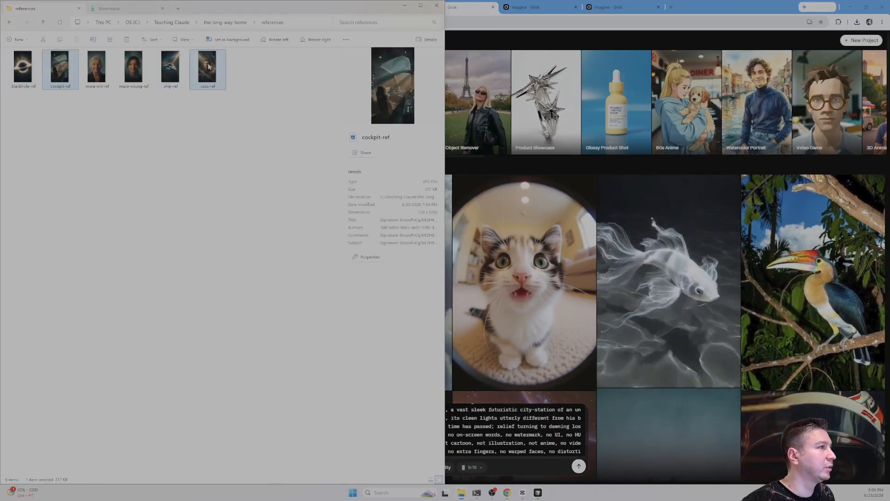
left_click(205, 78, "ctrl")
left_click_drag(206, 78, 533, 418)
left_click(578, 470)
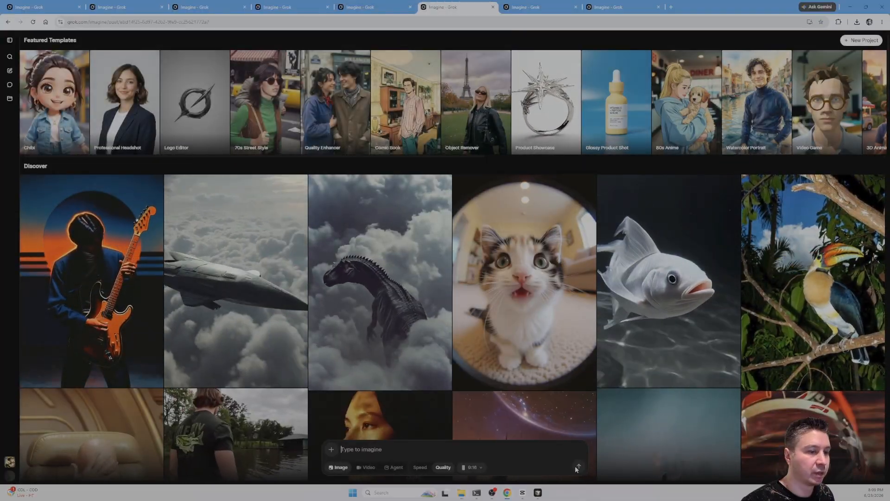
Copy the Scene 7 still prompt from GROK_PROMPTS.md into the image prompt of the seventh Grok Imagine tab.
key("alt+Tab")
scroll(470, 338, "down", 5)
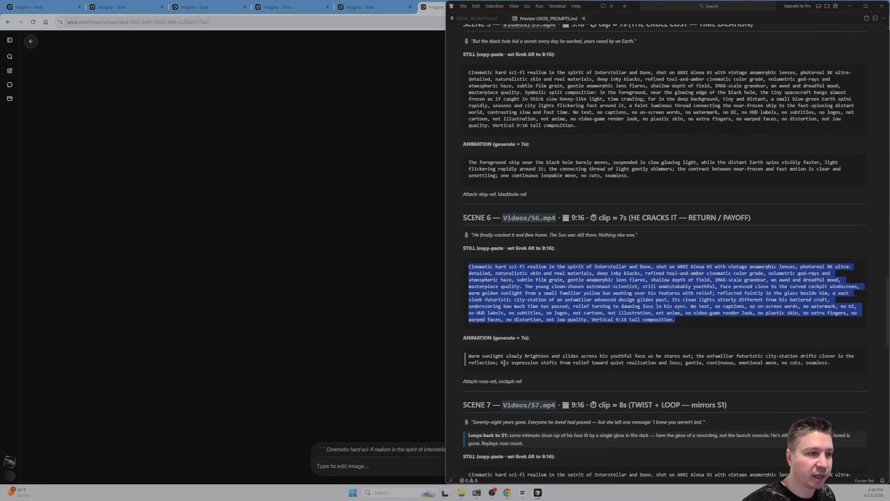
left_click(727, 320)
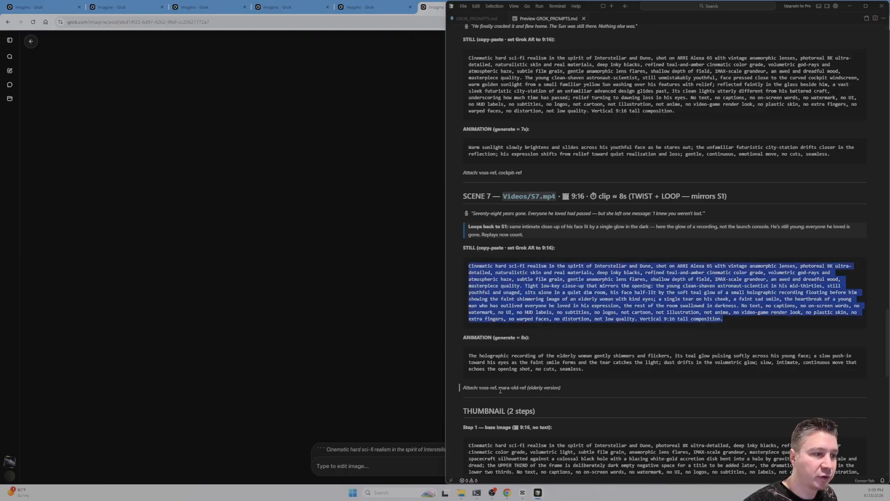
key("alt+Tab")
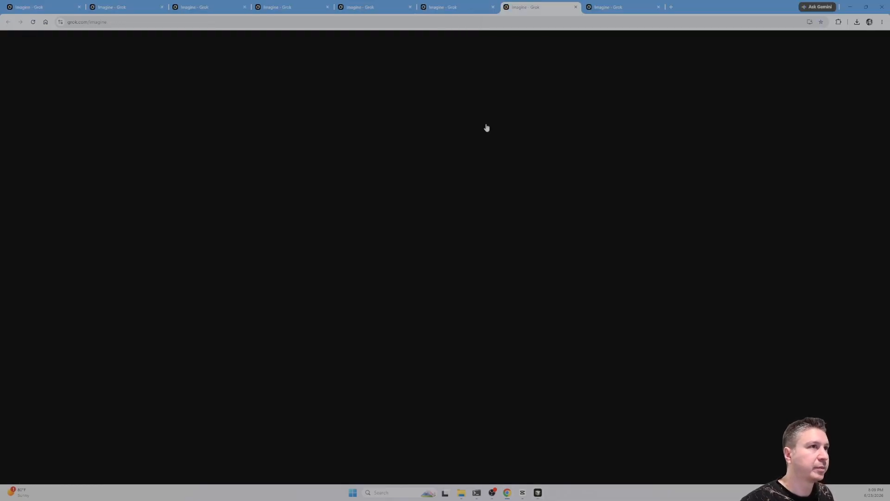
key("ctrl+Tab")
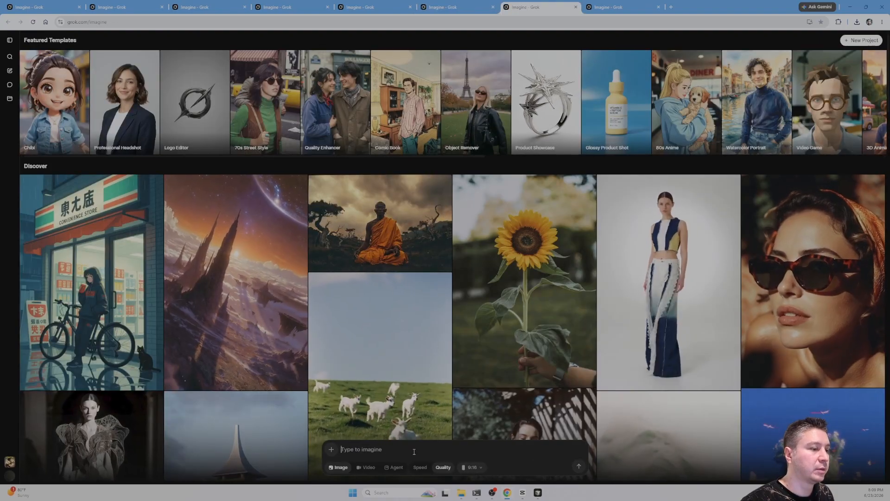
Attach mara-old-ref and voss-ref from the references folder to the Scene 7 prompt and generate the image.
key("alt+Tab")
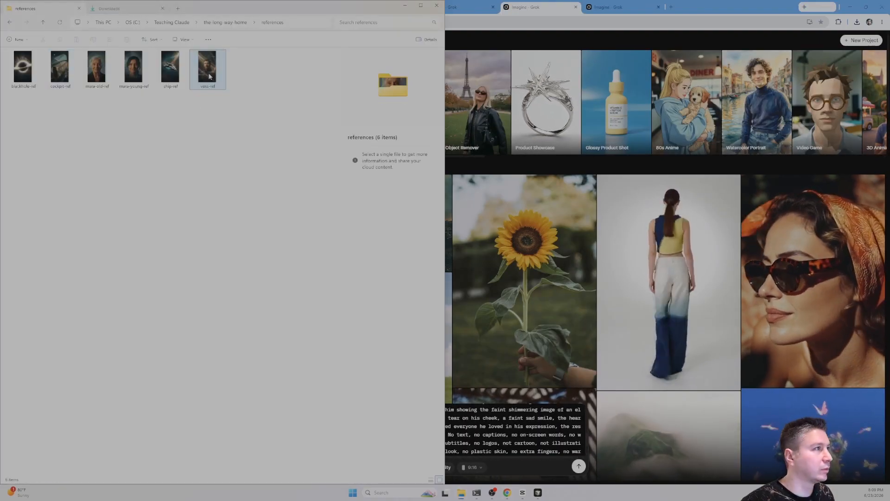
left_click_drag(209, 76, 595, 449)
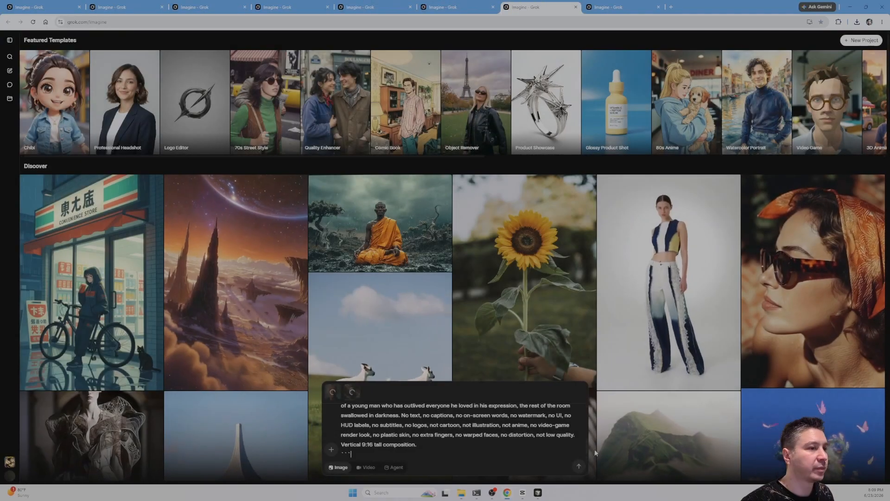
left_click(579, 466)
Copy the thumbnail's Step 1 base image prompt from GROK_PROMPTS.md into the image prompt of the eighth Grok Imagine tab.
key("alt+Tab")
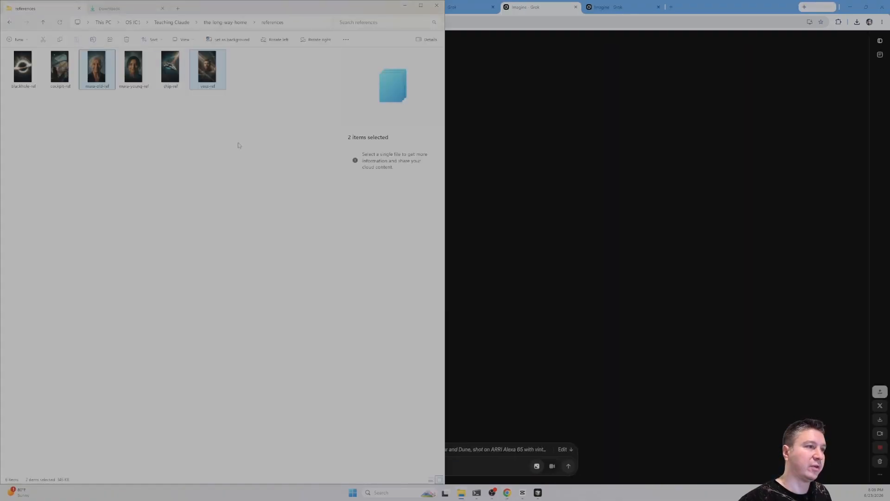
key("alt+Tab")
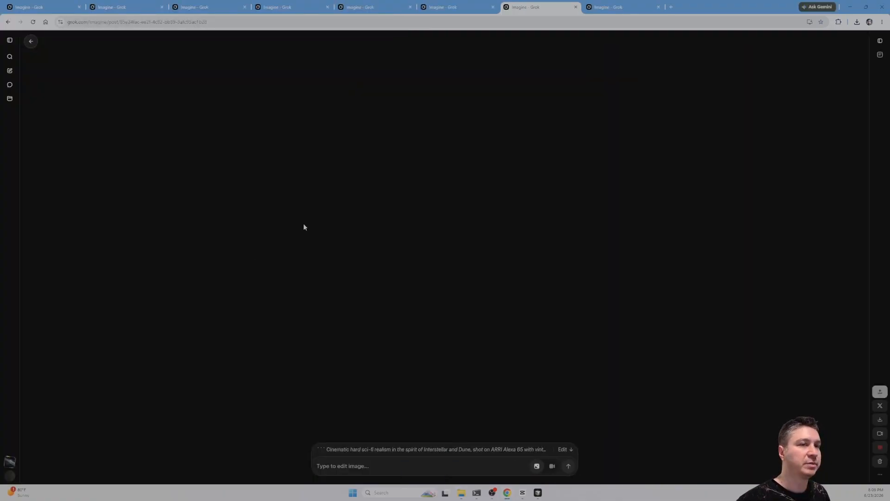
key("alt+Tab")
scroll(570, 321, "down", 7)
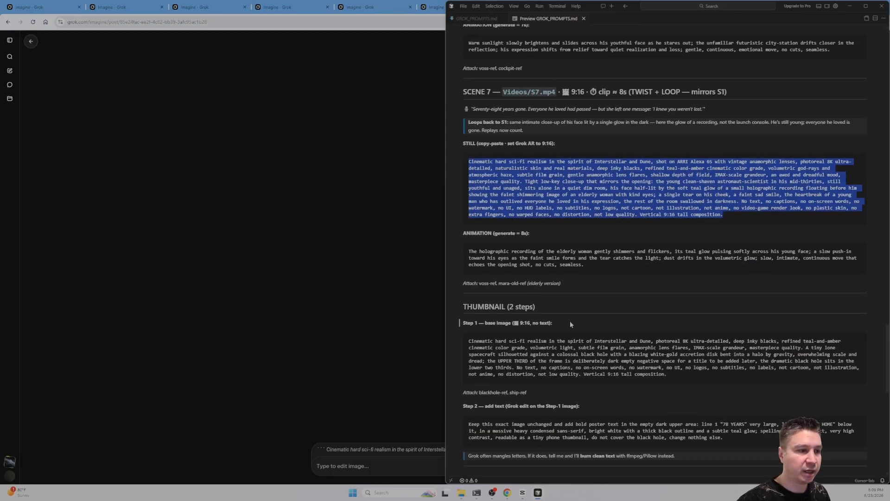
left_click(667, 305)
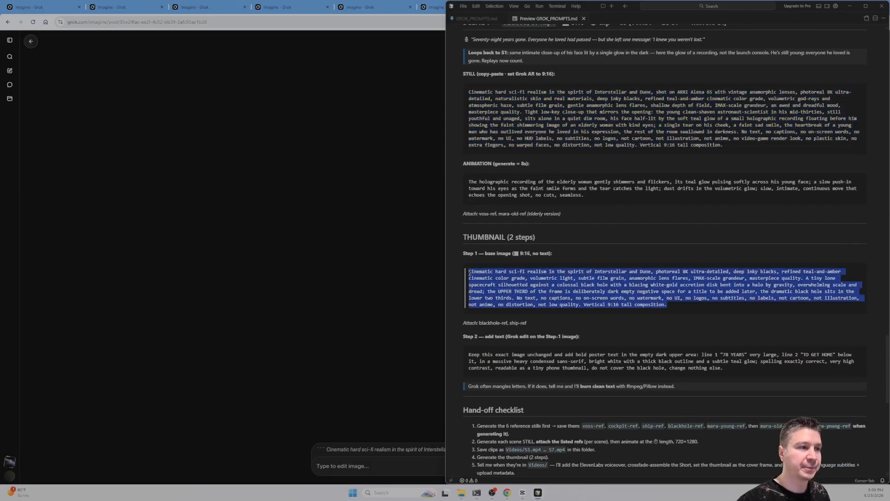
left_click(404, 177)
key("ctrl+Tab")
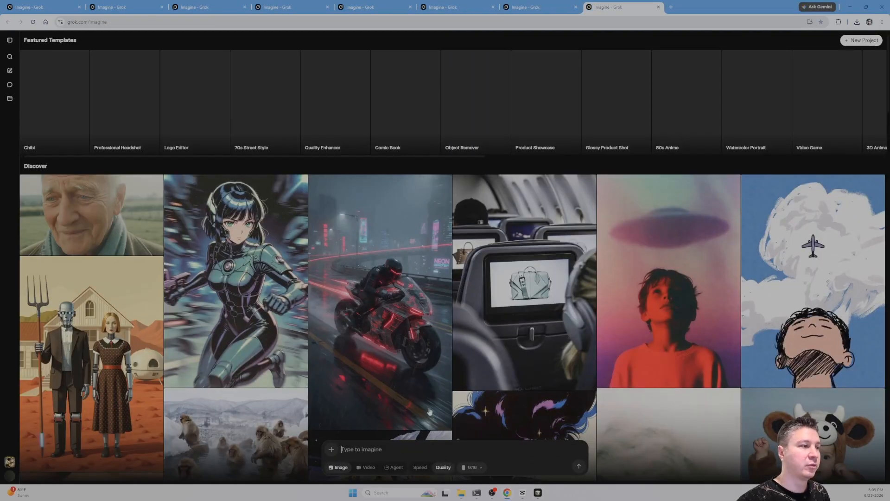
left_click(437, 447)
key("ctrl+v")
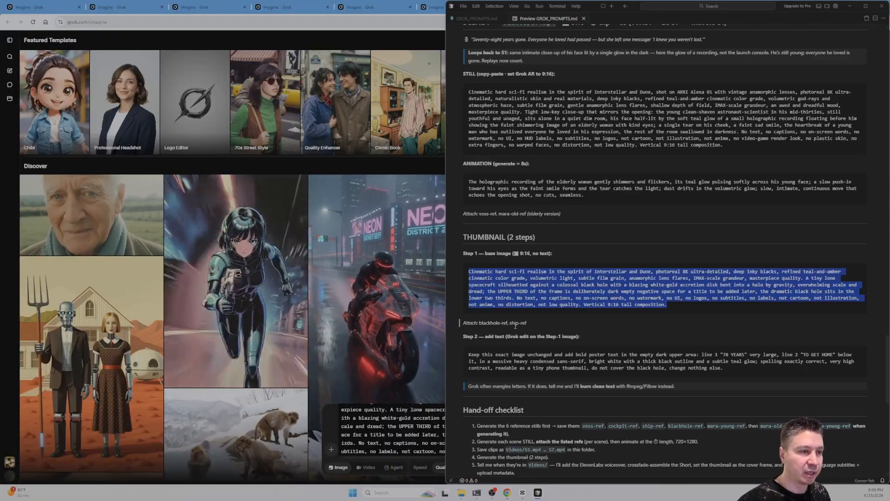
Attach ship-ref and blackhole-ref from the references folder to the thumbnail base image prompt.
key("alt+Tab")
key("alt+Tab")
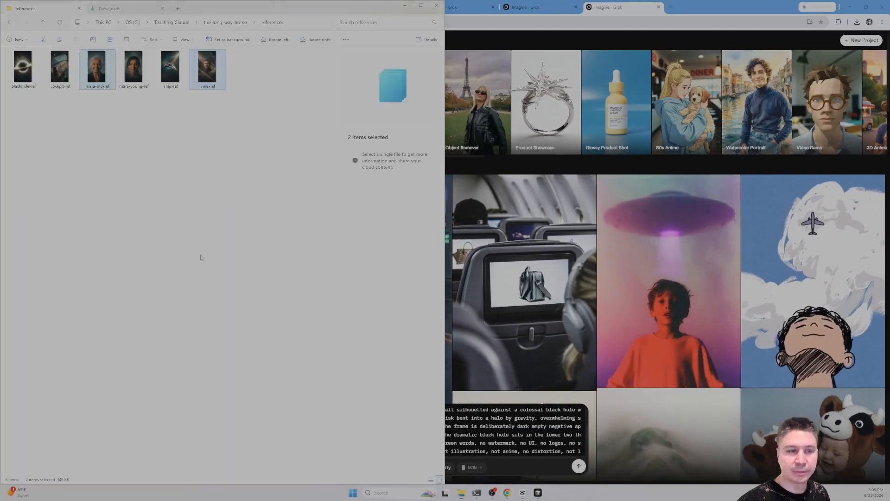
left_click(174, 74)
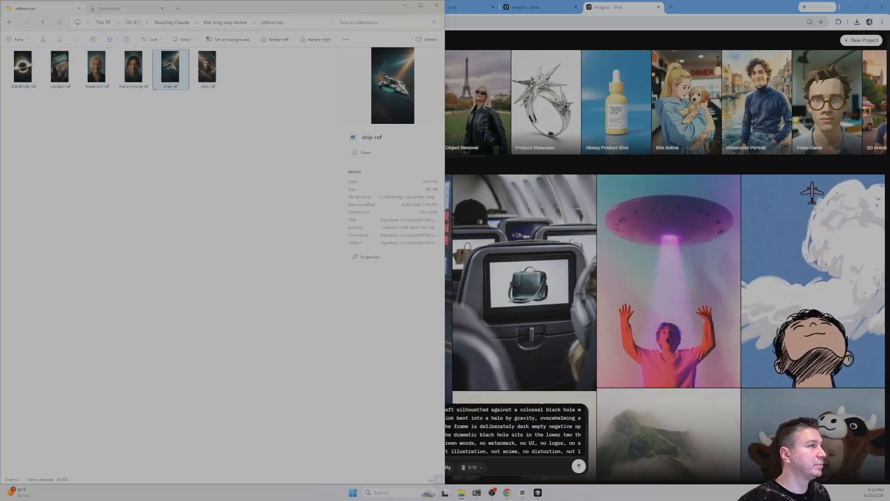
left_click(24, 70, "ctrl")
left_click_drag(24, 70, 501, 236)
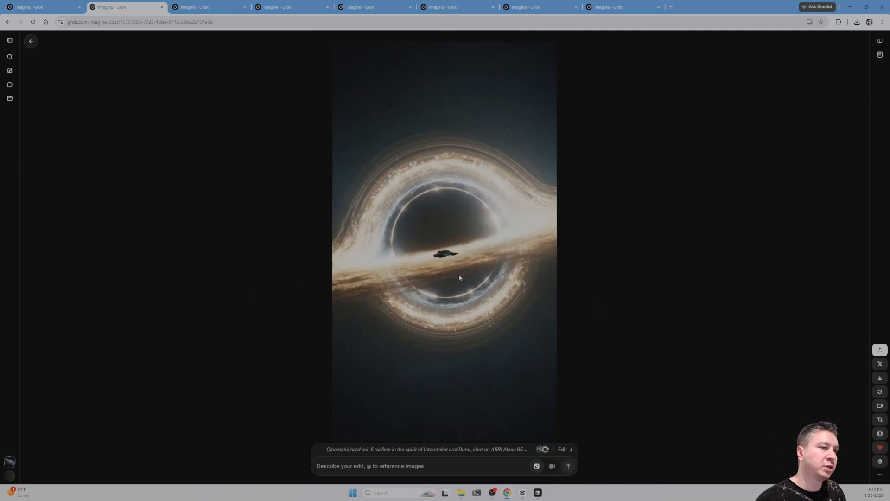
Reload the original Scene 3 prompt with its three reference images in the third tab and generate the image again.
key("ctrl+Tab")
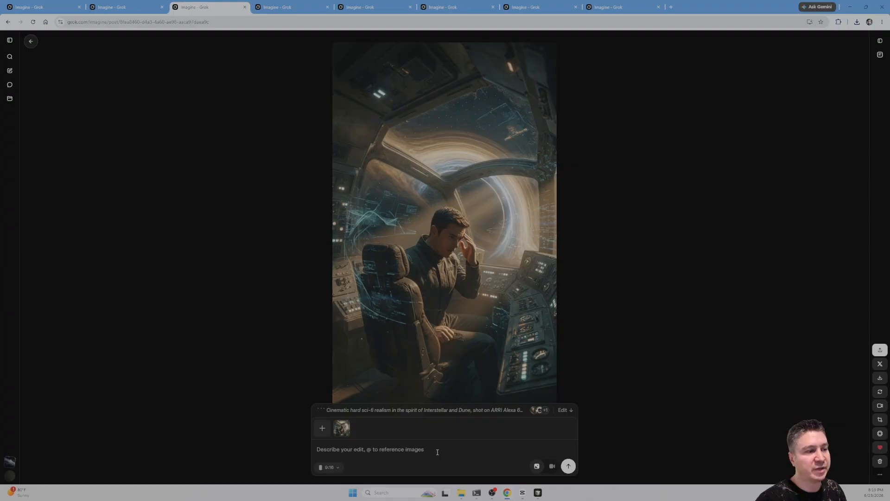
key("ctrl+v")
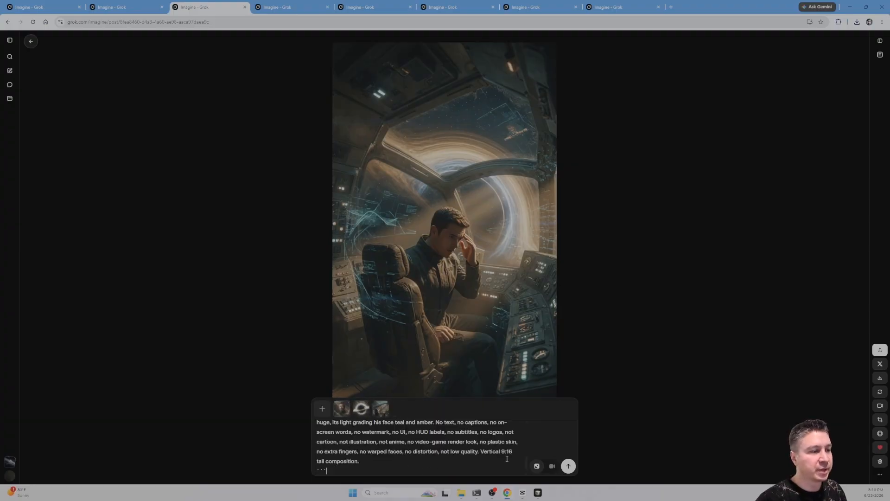
left_click(569, 466)
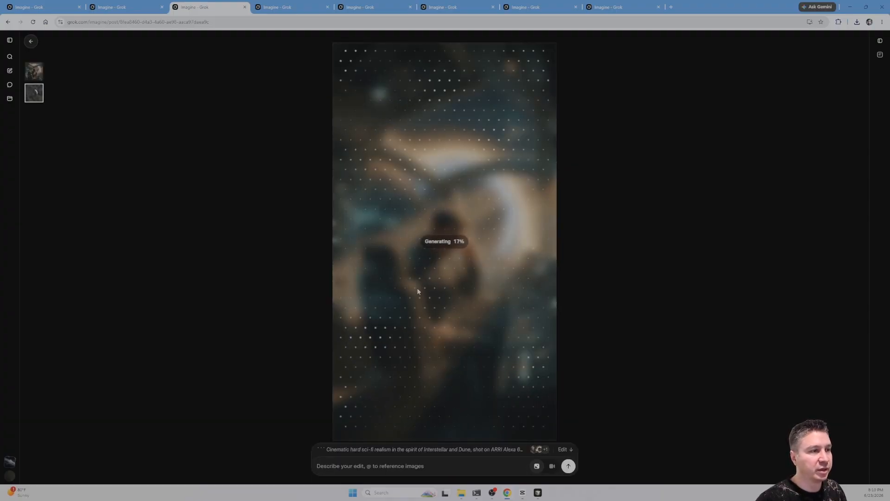
Review the Scene 4, 5 and 6 stills, and reload the original Scene 6 prompt with its two reference images.
key("ctrl+Tab")
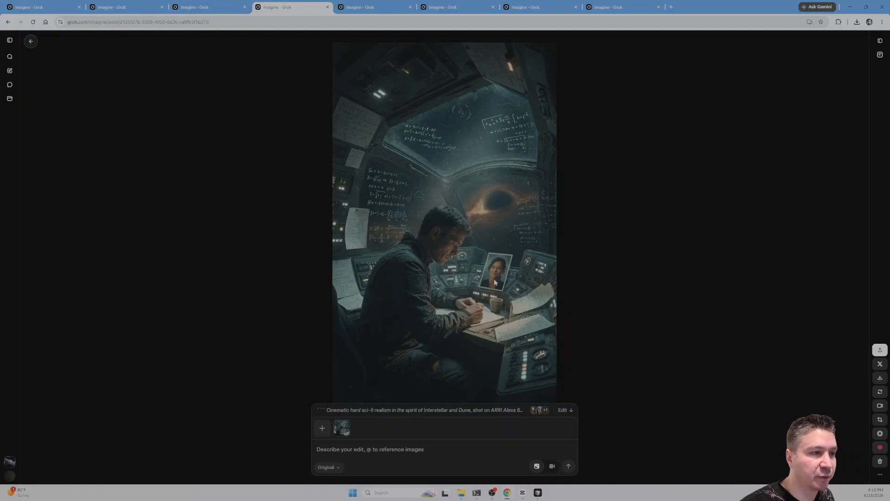
key("alt+Tab")
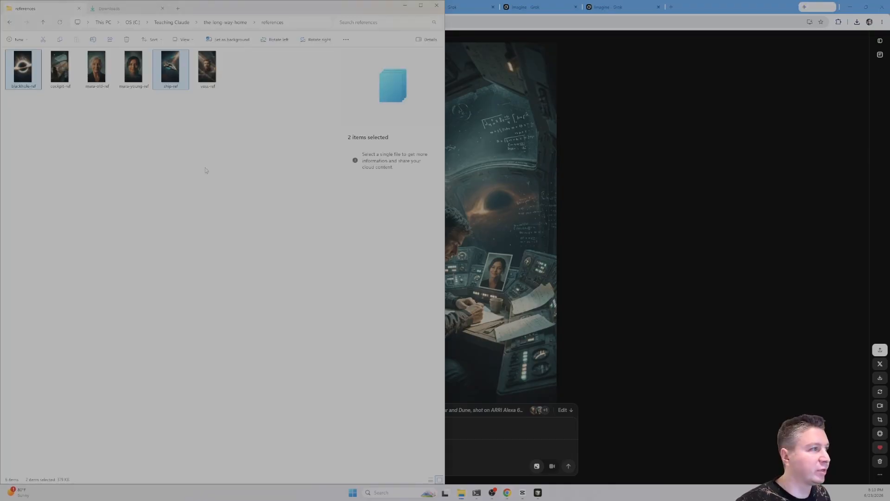
key("alt+Tab")
key("ctrl+Tab")
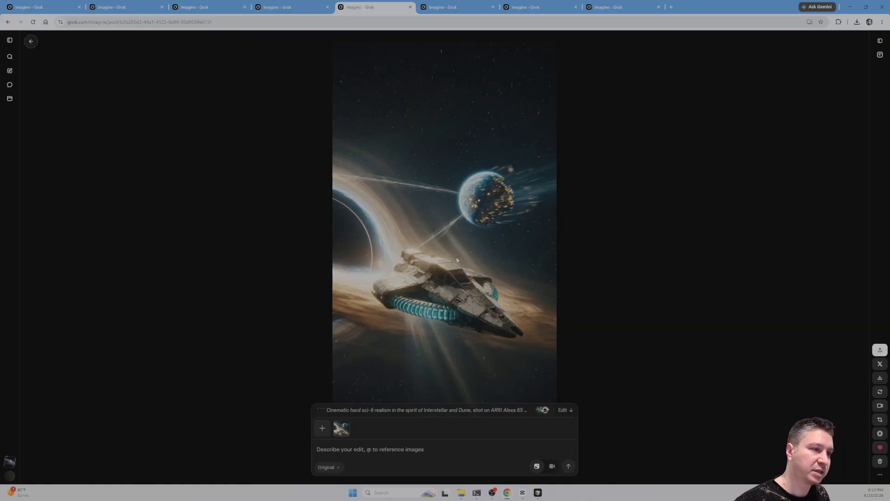
key("ctrl+Tab")
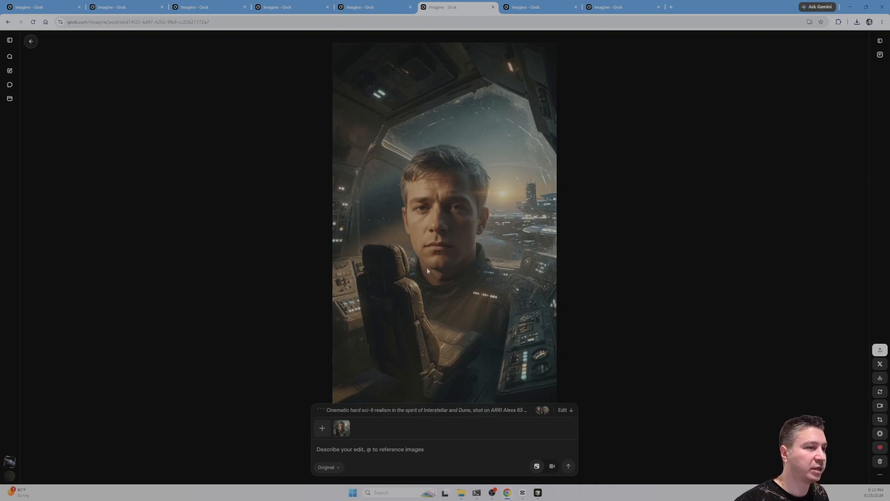
left_click(428, 410)
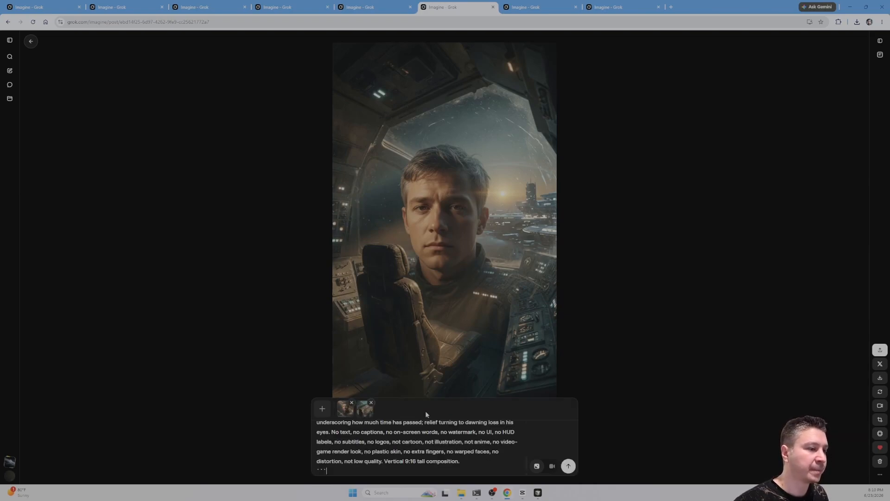
scroll(394, 440, "down", 3)
scroll(394, 441, "up", 5)
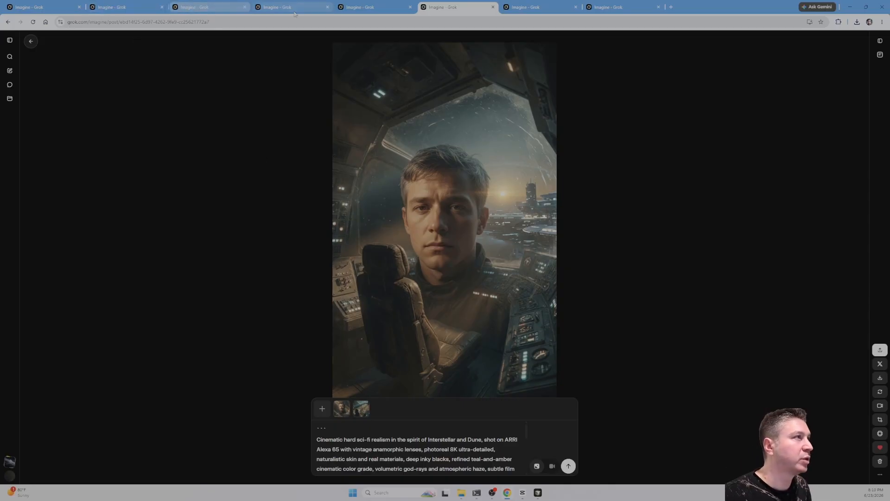
Check the Scene 6 still prompt in GROK_PROMPTS.md and regenerate the Scene 6 image from the reloaded prompt.
key("alt+Tab")
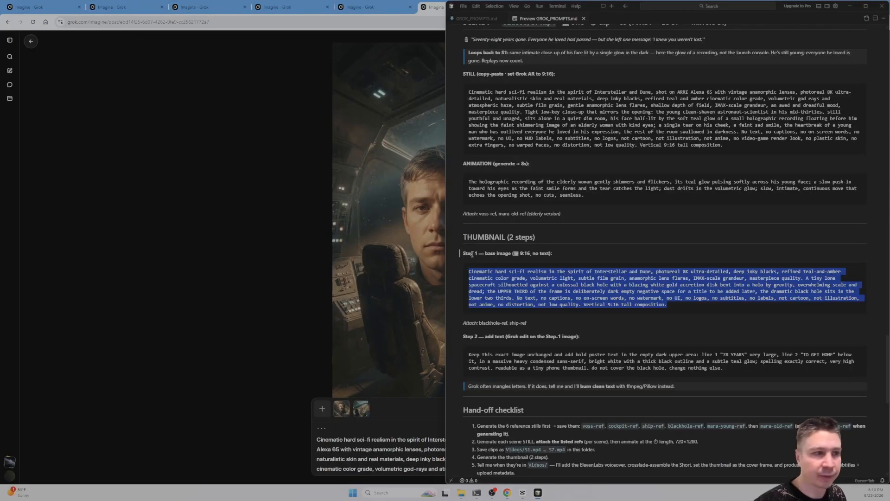
scroll(537, 306, "up", 5)
scroll(536, 304, "up", 2)
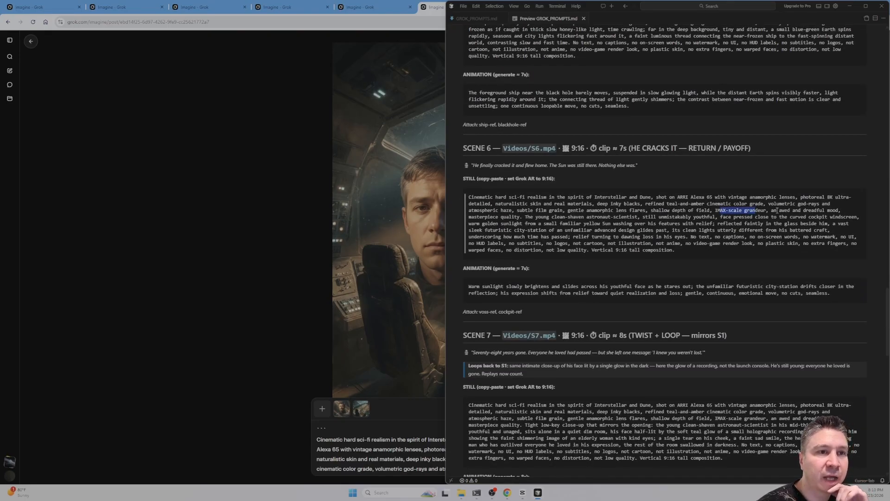
left_click_drag(772, 210, 586, 217)
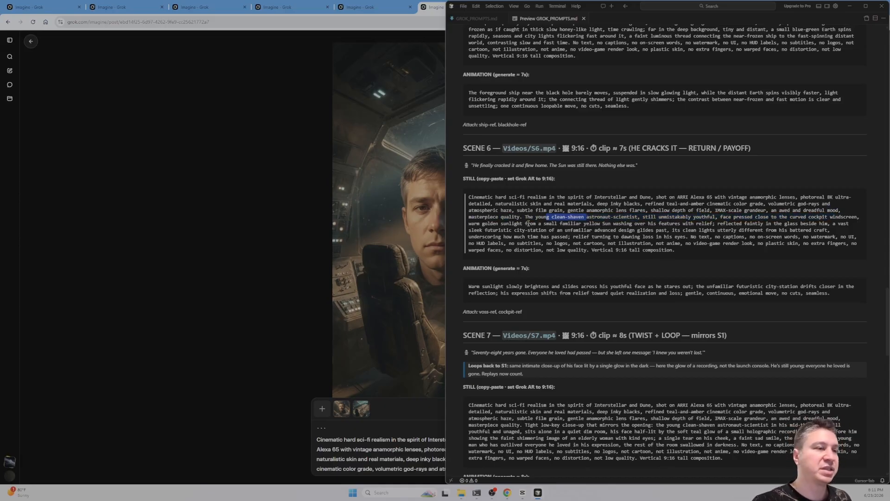
left_click(177, 300)
left_click(468, 469)
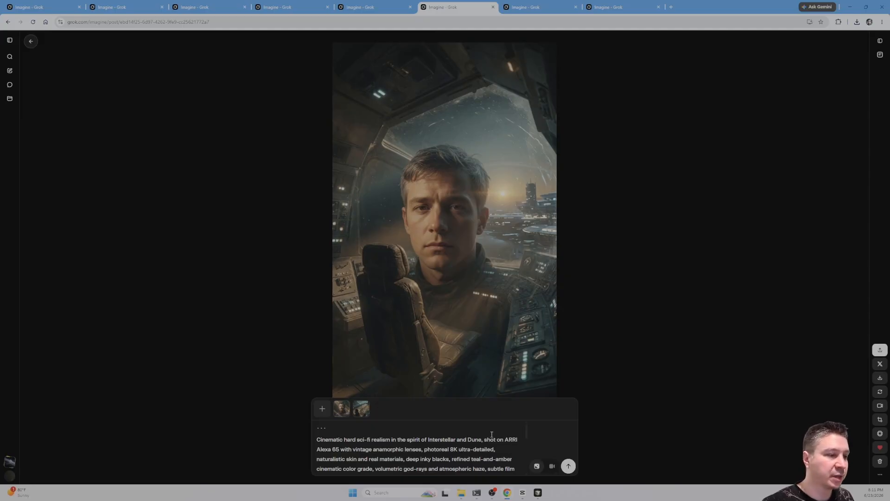
left_click(567, 466)
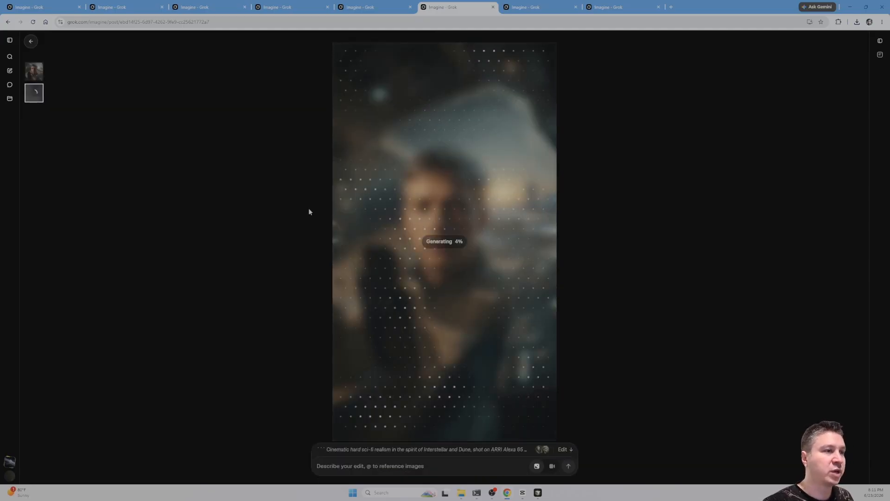
Compare both versions of the Scene 3 still and read through the prompt used for it.
key("ctrl+shift+Tab")
key("ctrl+shift+Tab")
key("ctrl+shift+Tab")
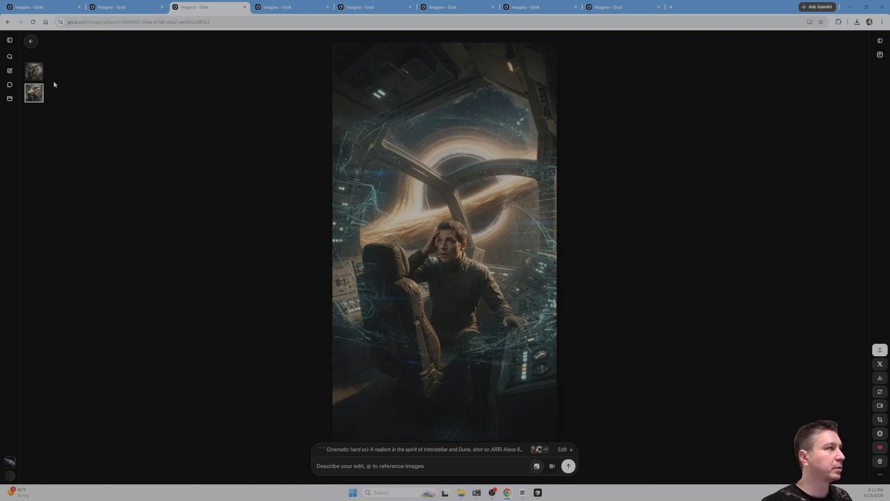
left_click(35, 76)
left_click(35, 96)
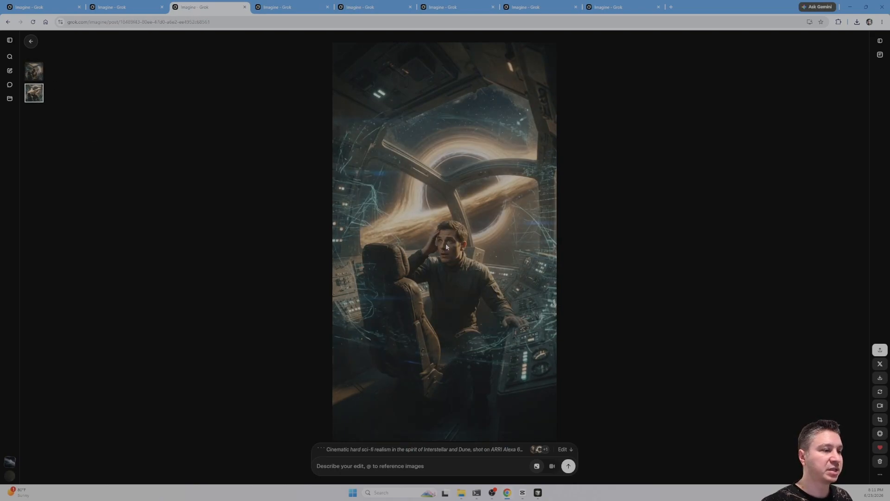
left_click(431, 450)
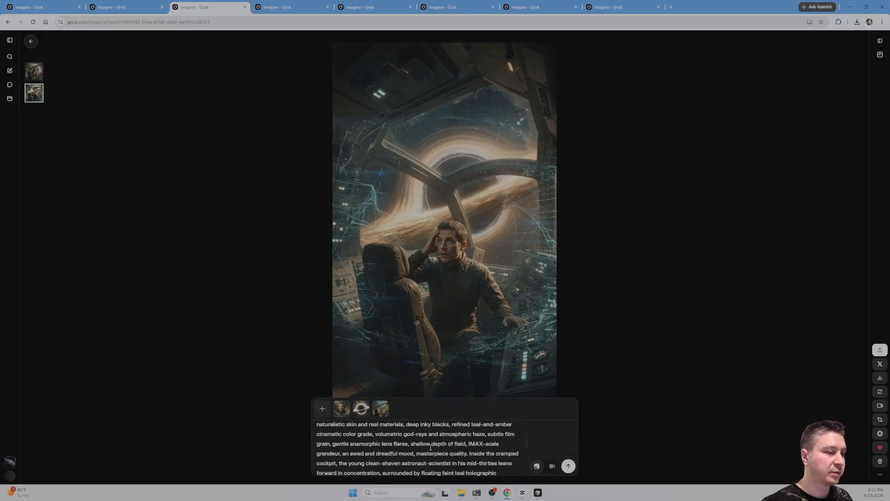
left_click_drag(476, 453, 431, 465)
scroll(432, 466, "down", 2)
left_click_drag(373, 428, 399, 448)
left_click(410, 440)
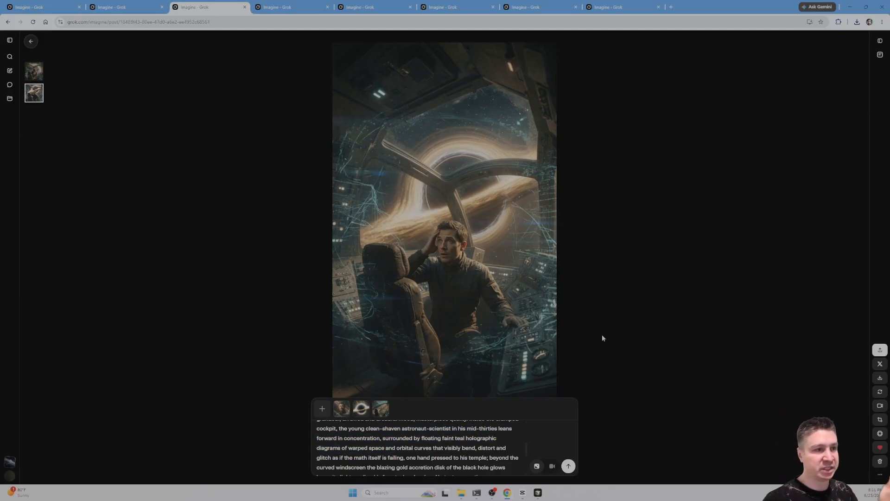
left_click(589, 317)
Review the Scene 4 and Scene 5 stills in their tabs.
key("ctrl+Tab")
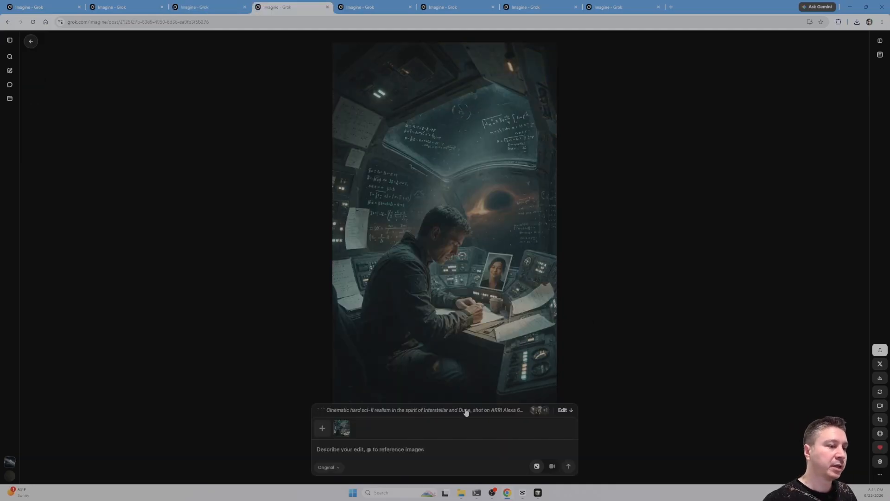
key("ctrl+Tab")
key("ctrl+shift+Tab")
key("ctrl+Tab")
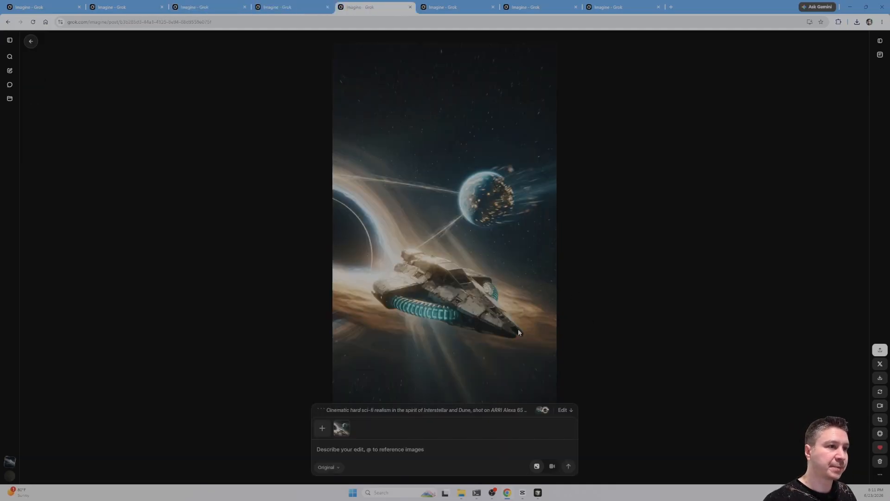
left_click(234, 262)
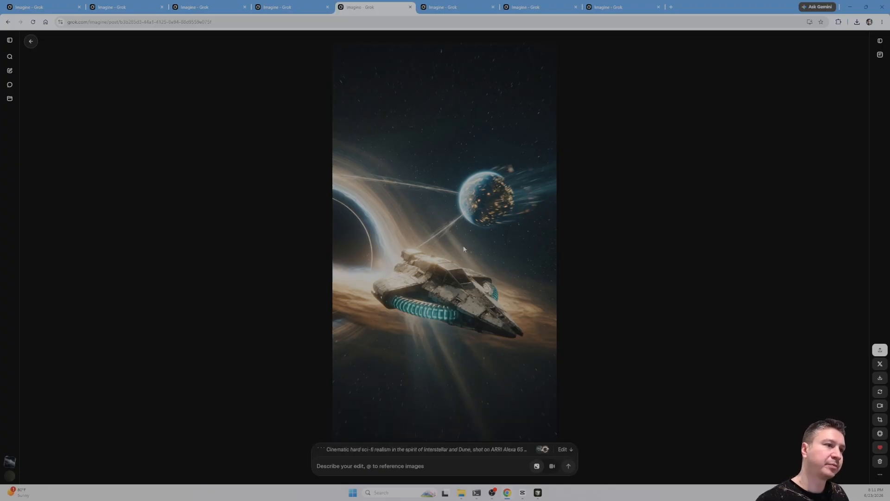
Regenerate the Scene 6 still from its existing prompt and two reference images, and reopen its prompt.
key("ctrl+Tab")
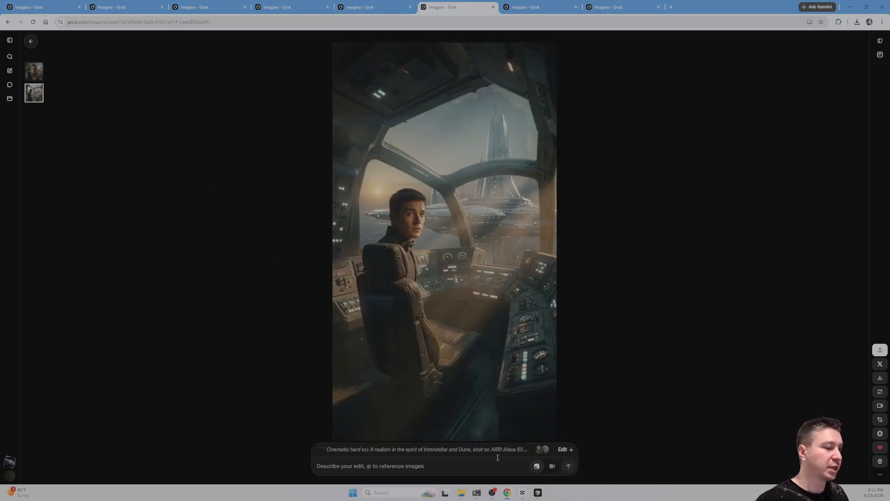
left_click(518, 461)
left_click(452, 413)
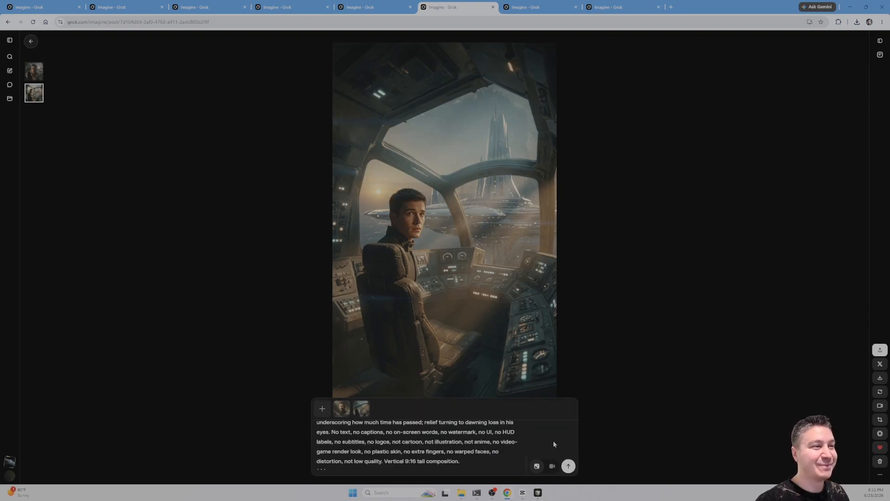
left_click(572, 468)
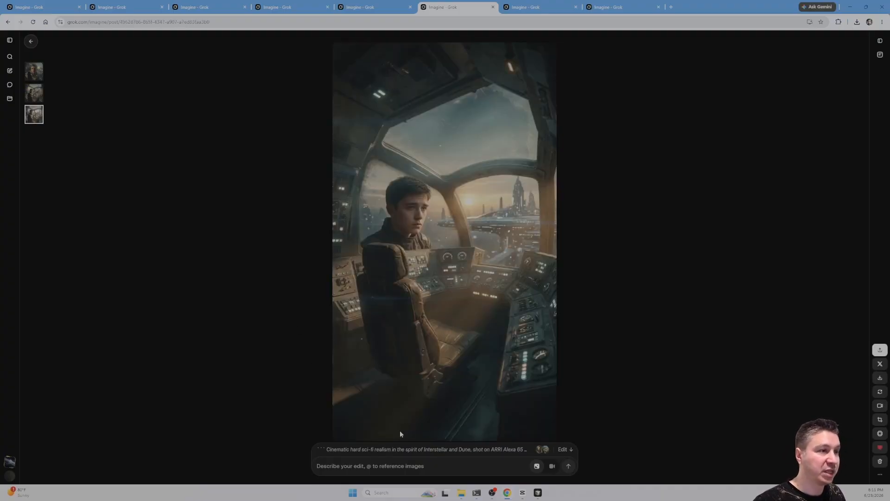
left_click(423, 449)
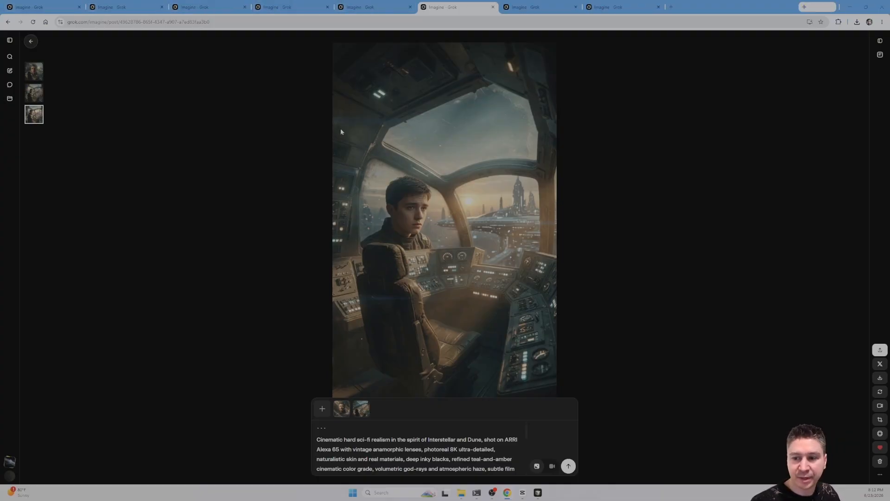
In the Claude Code terminal, send the feedback "Scene 6 is super AI slop, he is melted with the sit of the cockpit".
key("alt+Tab")
type("Scene ")
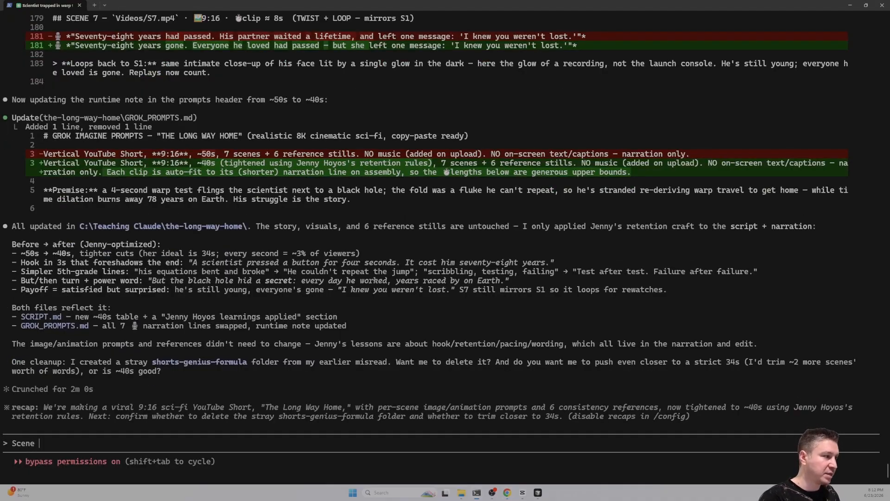
type("6 is super AI slop, ")
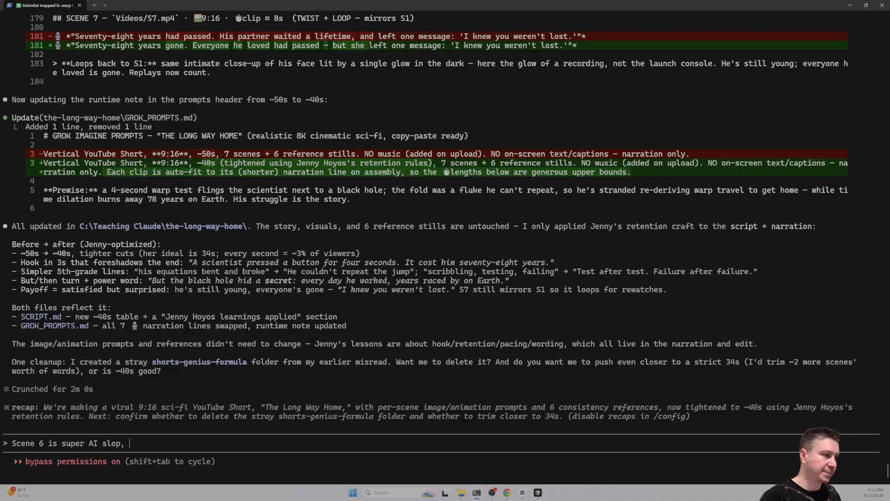
type("he is melte")
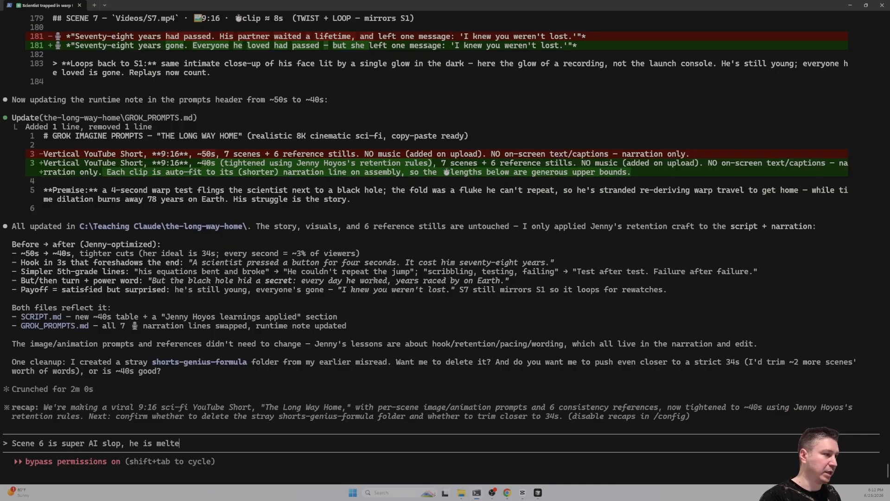
type("d with the")
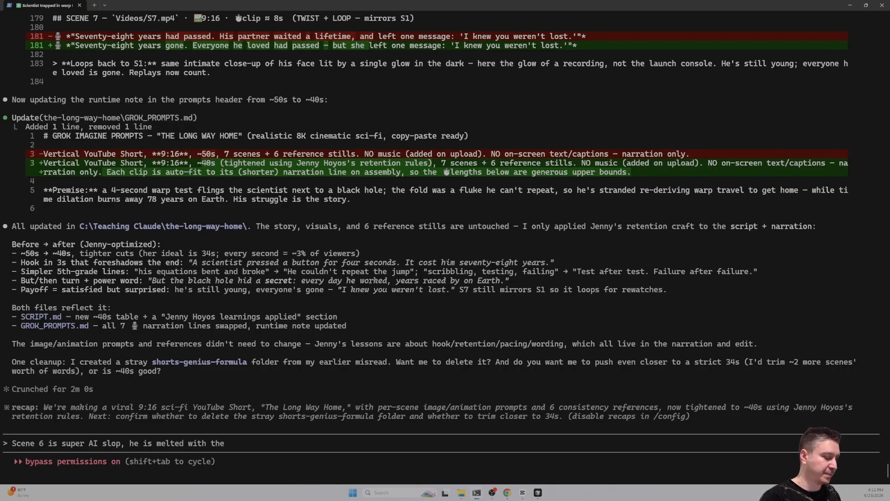
type(" sit of the coc")
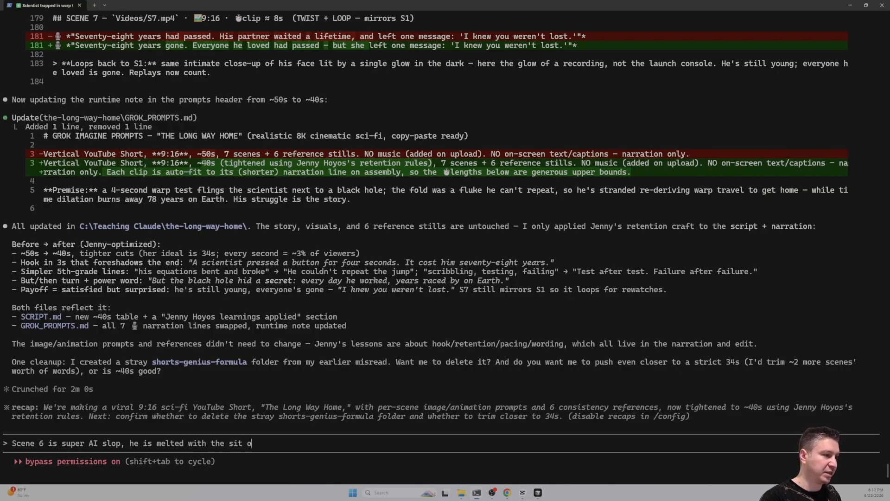
type("kpit")
key("Return")
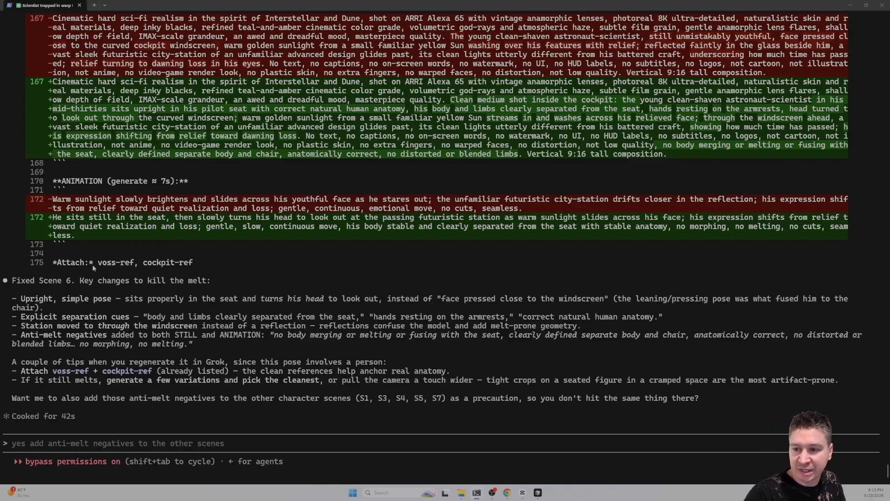
Replace the first Scene 6 image's prompt in Grok with the revised Scene 6 still prompt from GROK_PROMPTS.md and generate the image.
key("alt+Tab")
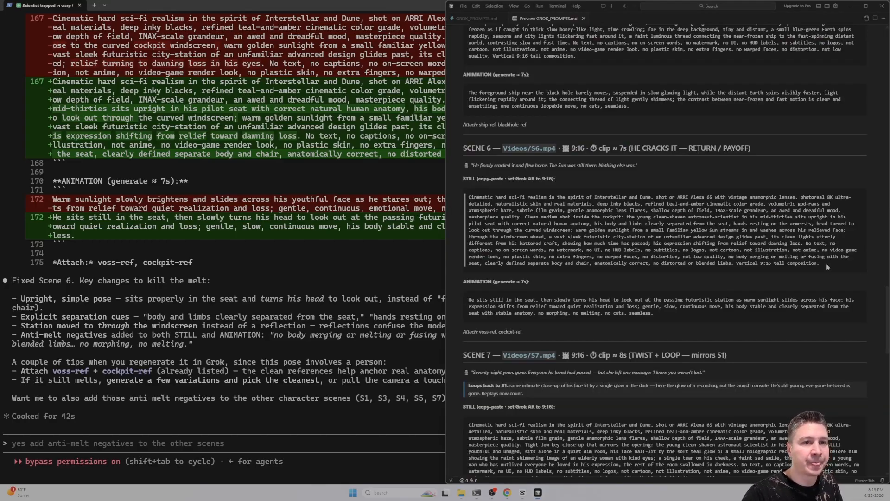
left_click_drag(826, 264, 460, 201)
left_click(336, 225)
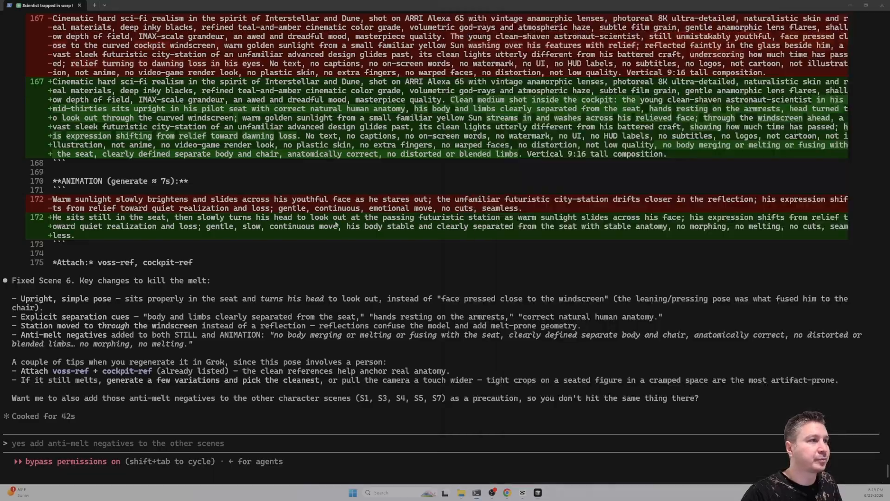
key("alt+Tab")
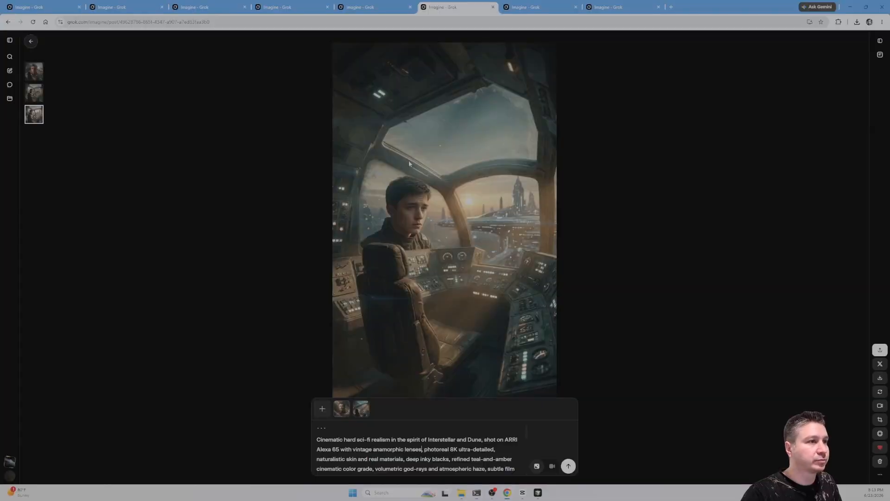
left_click(31, 74)
left_click(439, 451)
key("ctrl+a")
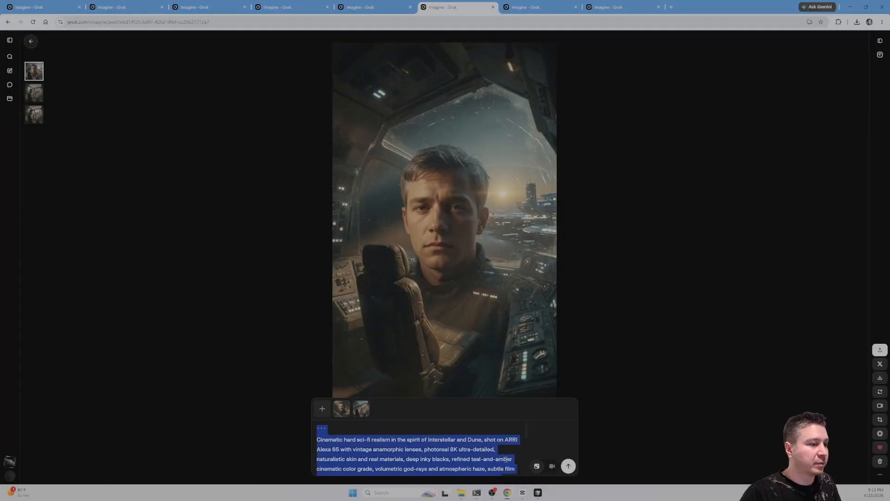
key("ctrl+v")
left_click(571, 467)
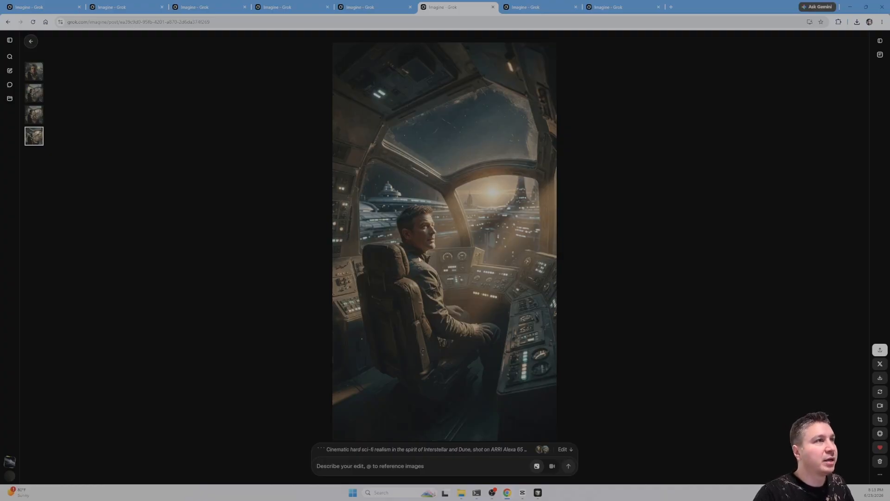
Review the Scene 7 still and thumbnail base, and cycle through all the scene tabs back to Scene 1.
key("ctrl+Tab")
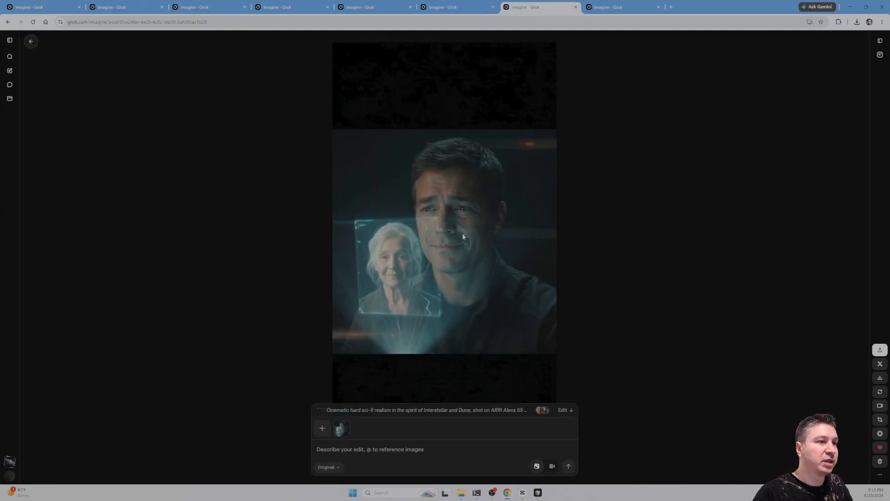
key("ctrl+Tab")
key("ctrl+shift+Tab")
key("ctrl+Tab")
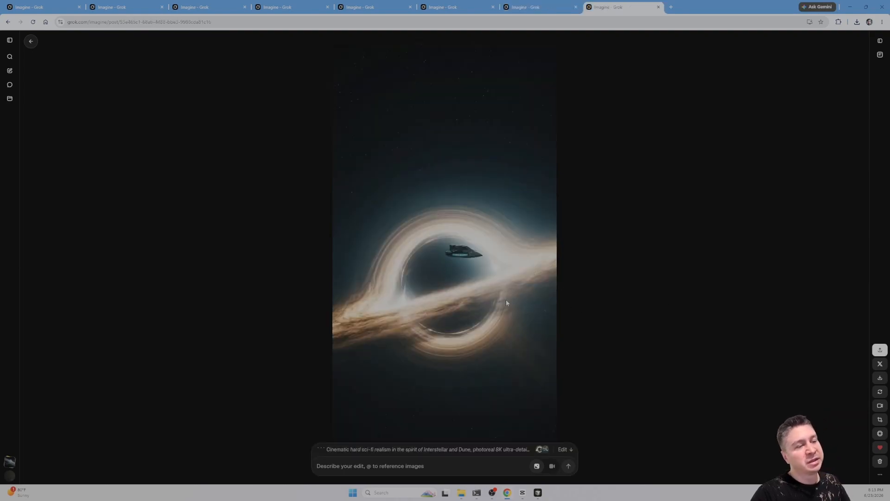
key("ctrl+Tab")
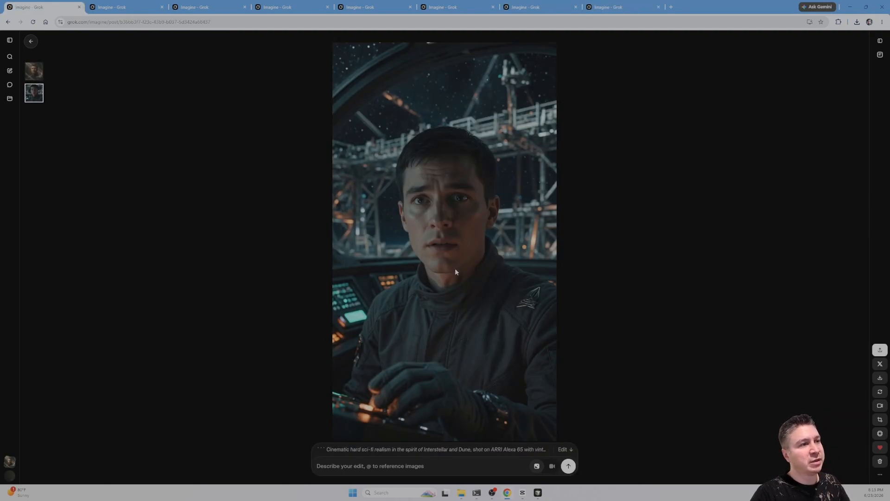
key("ctrl+Tab")
key("ctrl+Tab")
key("ctrl+Tab")
key("ctrl+Tab")
key("ctrl+Tab")
key("ctrl+Tab")
key("ctrl+Tab")
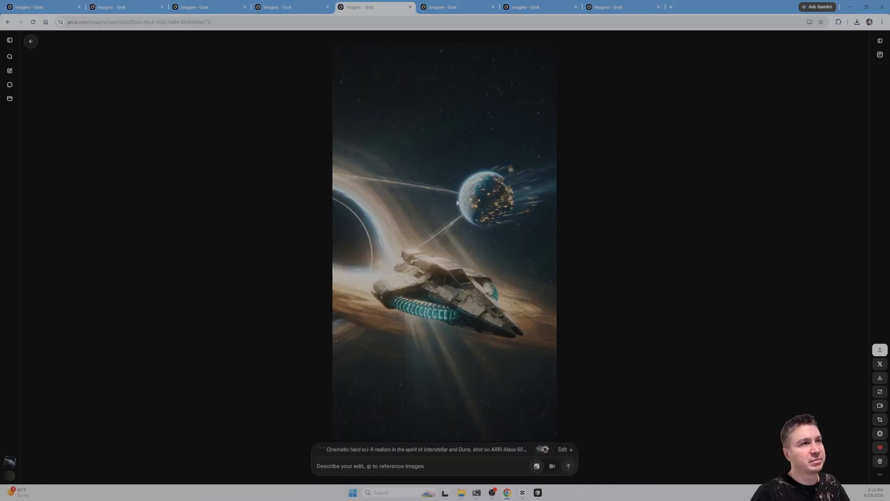
key("ctrl+Tab")
key("ctrl+Tab")
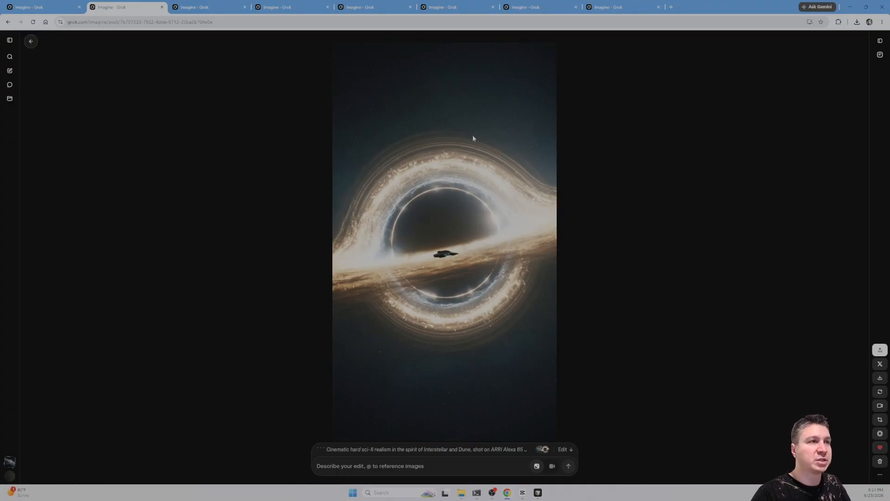
key("ctrl+Tab")
key("ctrl+Tab")
key("ctrl+Tab")
key("ctrl+Tab")
key("ctrl+Tab")
key("ctrl+Tab")
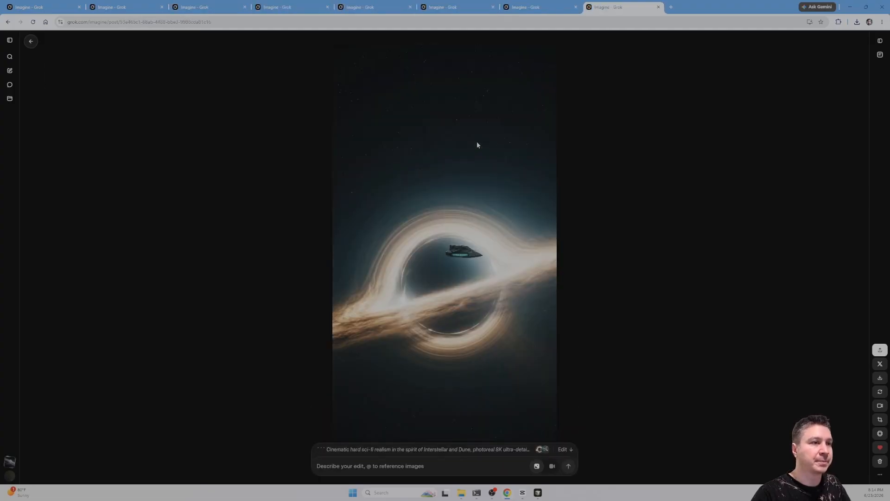
key("ctrl+Tab")
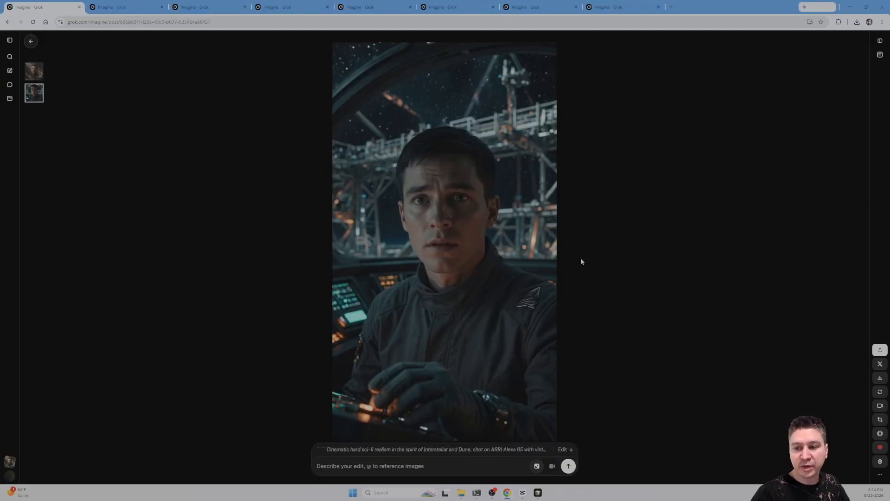
Copy the Scene 1 animation prompt from GROK_PROMPTS.md and return to the Scene 1 still in Grok.
key("alt+Tab")
scroll(558, 265, "up", 16)
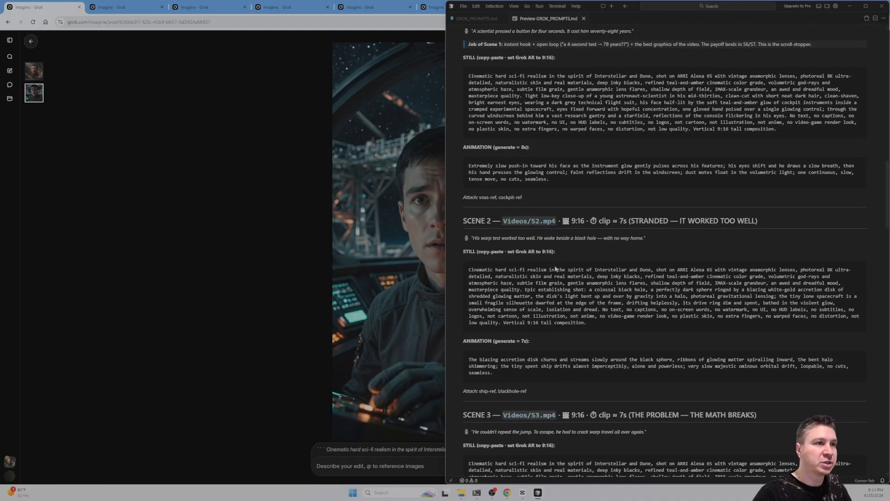
scroll(517, 267, "up", 1)
left_click_drag(550, 213, 469, 203)
key("ctrl+c")
key("alt+Tab")
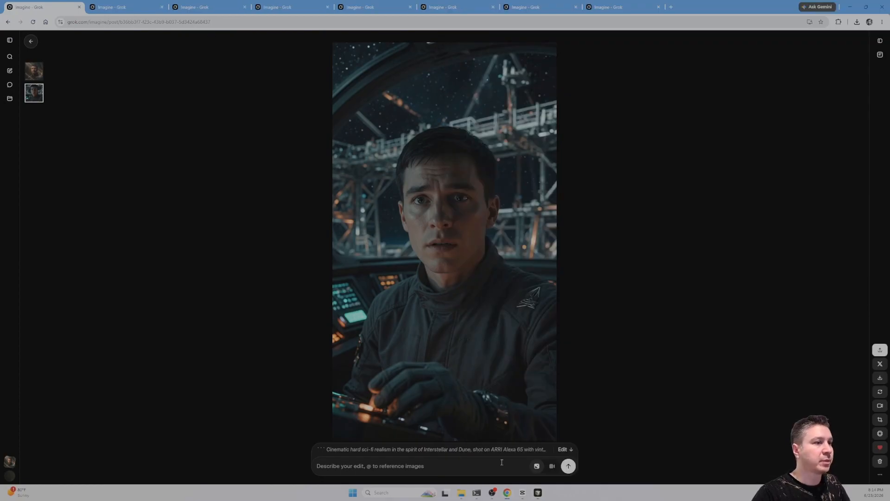
Generate a 10-second video from the Scene 1 still using the copied animation prompt.
left_click(552, 466)
key("alt+Tab")
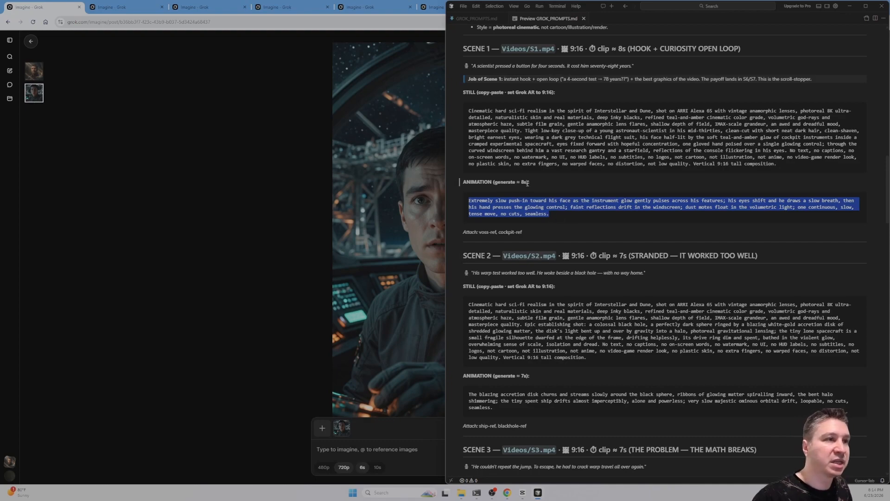
key("alt+Tab")
left_click(377, 467)
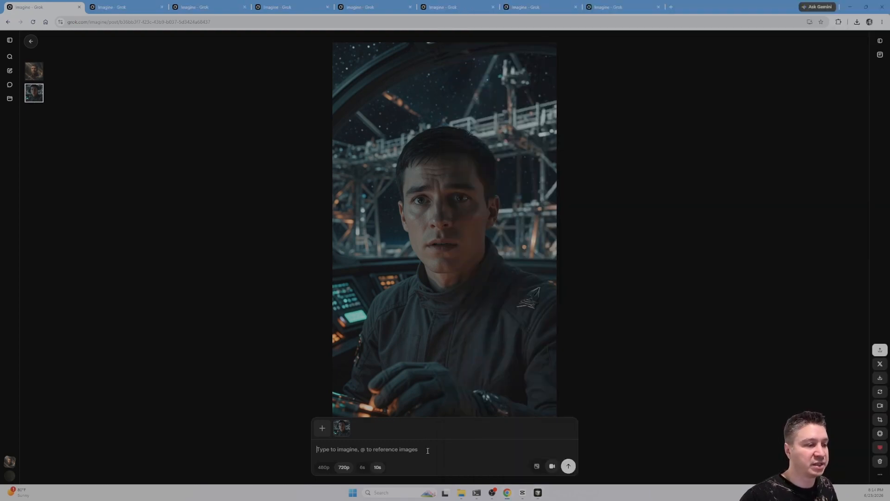
key("ctrl+v")
left_click(569, 466)
Copy the Scene 2 animation prompt from GROK_PROMPTS.md.
key("alt+Tab")
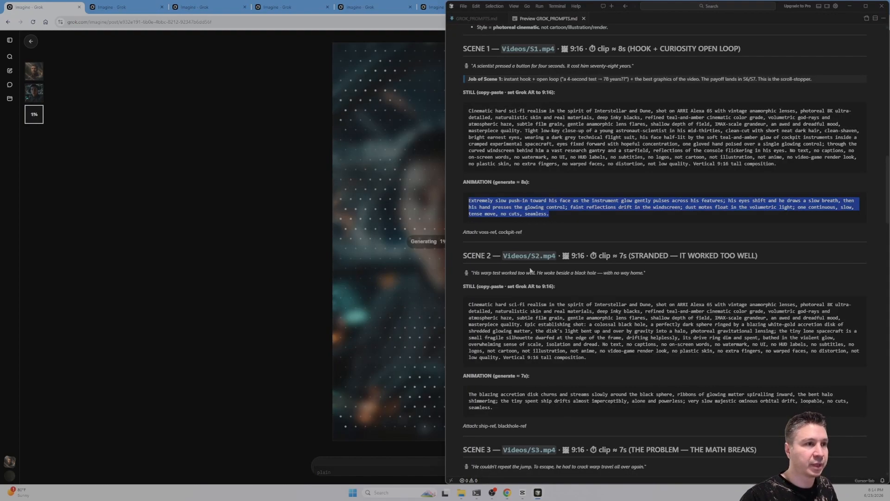
scroll(499, 271, "down", 3)
left_click_drag(526, 273, 464, 253)
key("ctrl+c")
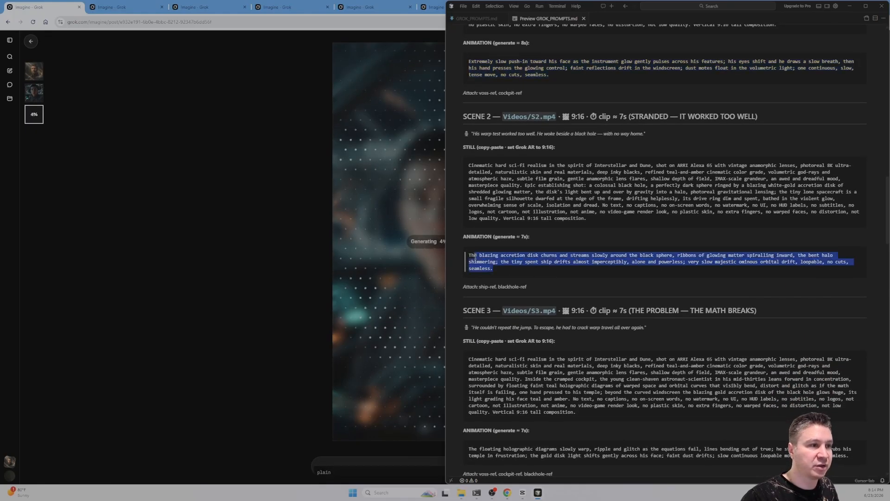
Switch to the Scene 2 still in Grok and submit the copied animation prompt for a 10-second 720p video.
key("alt+Tab")
key("ctrl+Tab")
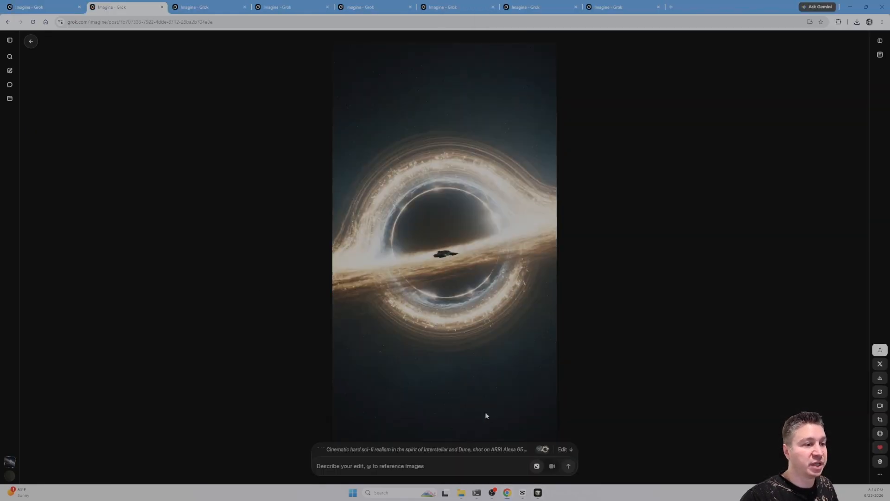
left_click(551, 466)
left_click(377, 467)
key("ctrl+v")
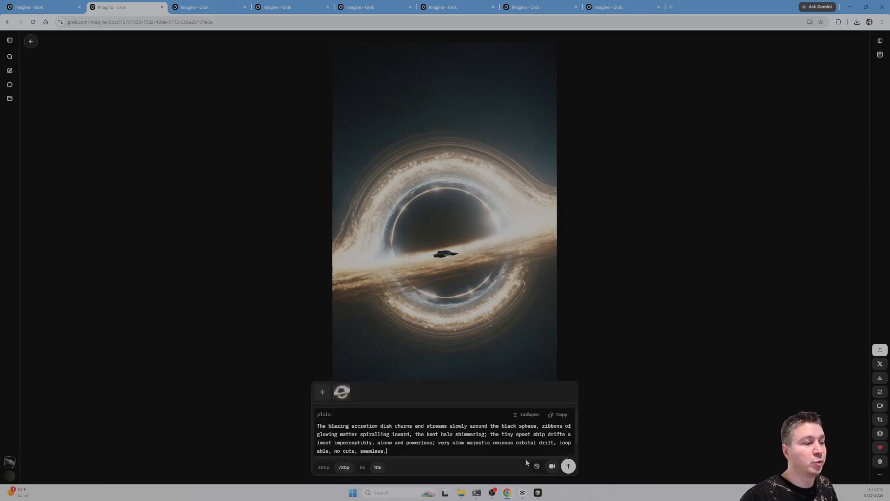
left_click(569, 467)
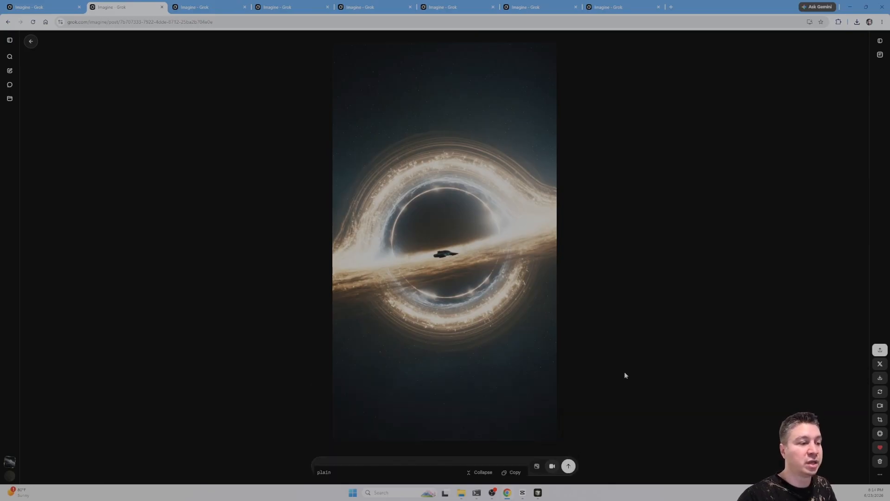
Copy the Scene 3 animation prompt from GROK_PROMPTS.md.
key("alt+Tab")
scroll(550, 344, "down", 3)
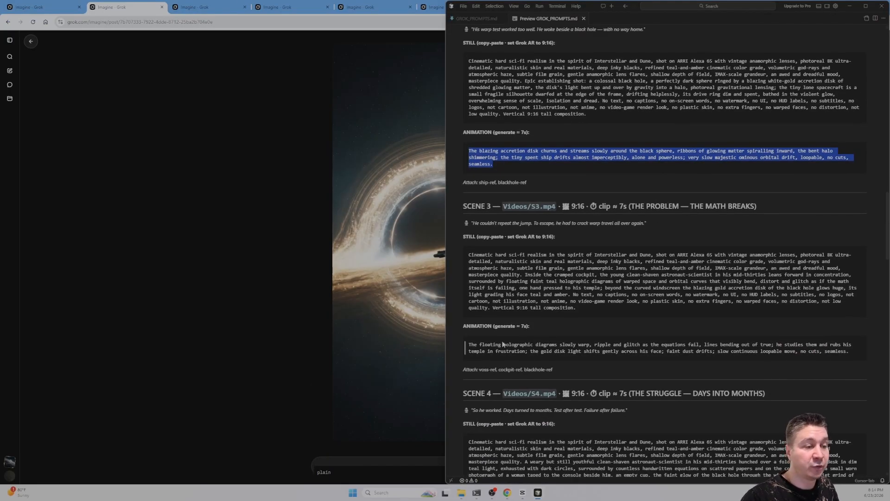
left_click_drag(469, 346, 849, 351)
key("ctrl+c")
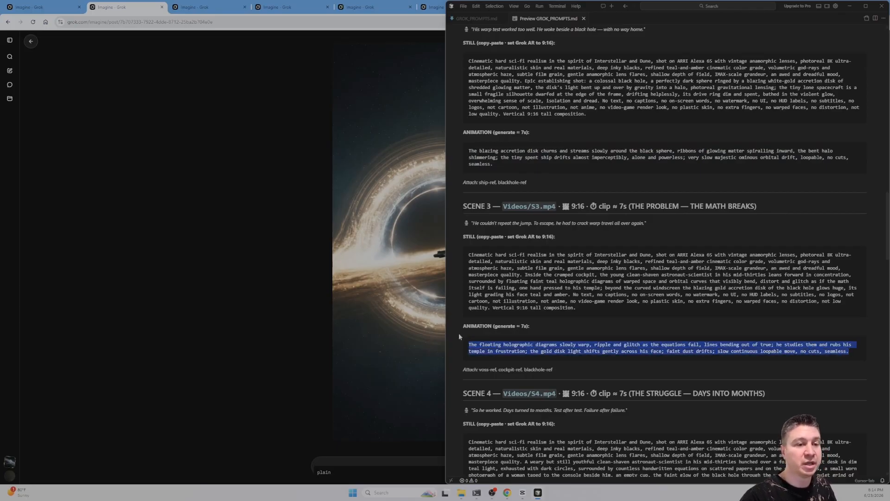
Go back to the Scene 2 still in Grok and resubmit its 10-second video generation with the prompt already entered.
left_click(255, 359)
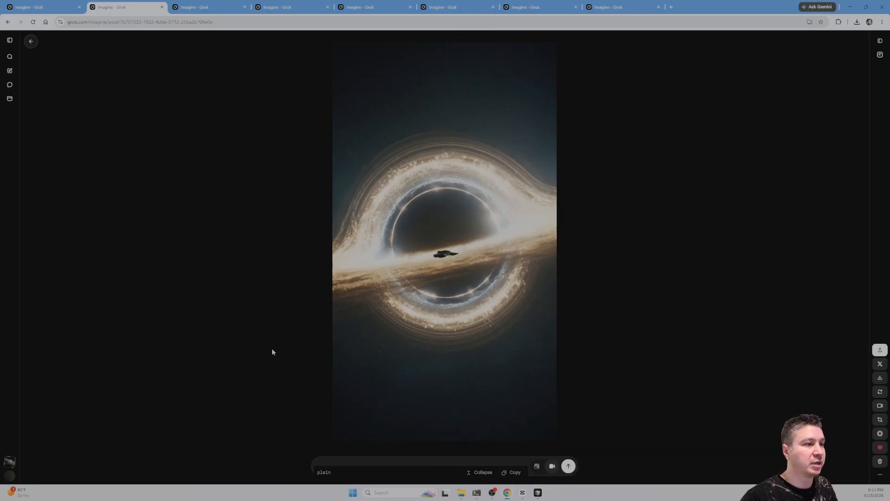
left_click(217, 9)
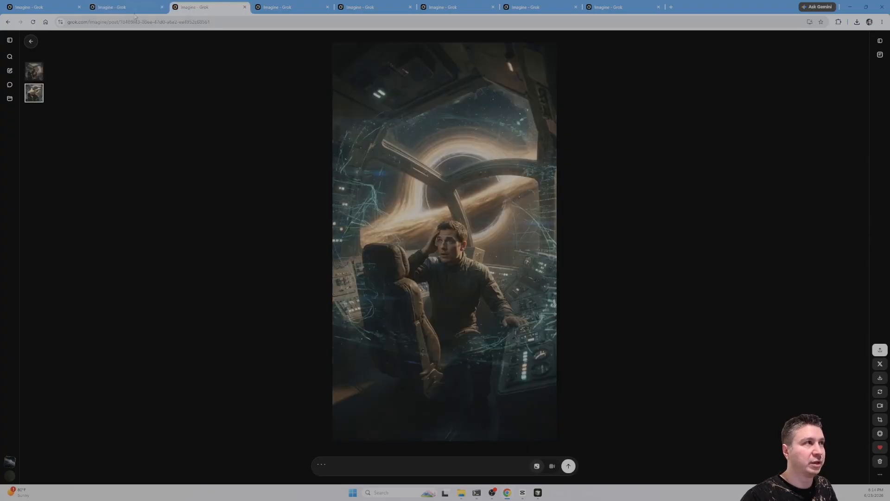
left_click(134, 10)
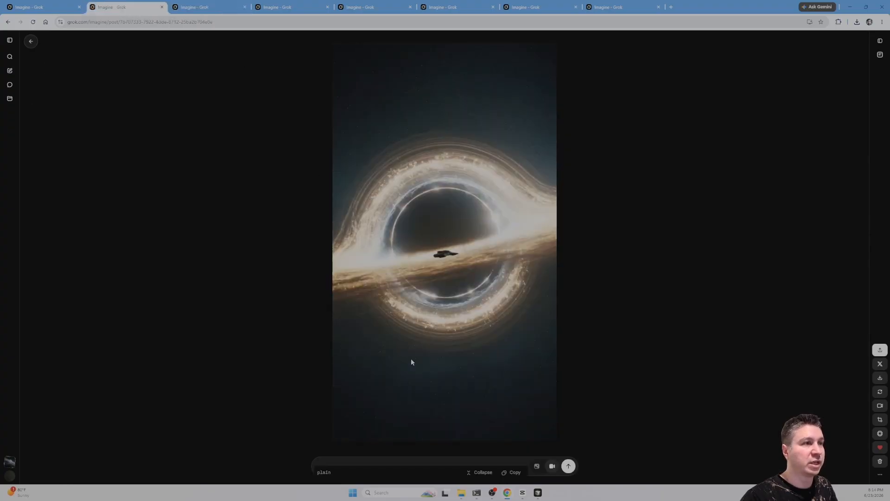
left_click(474, 472)
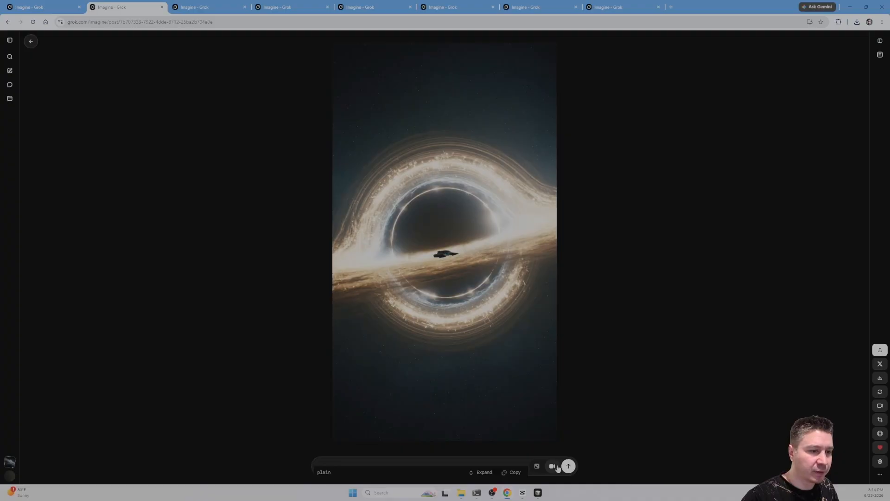
left_click(521, 461)
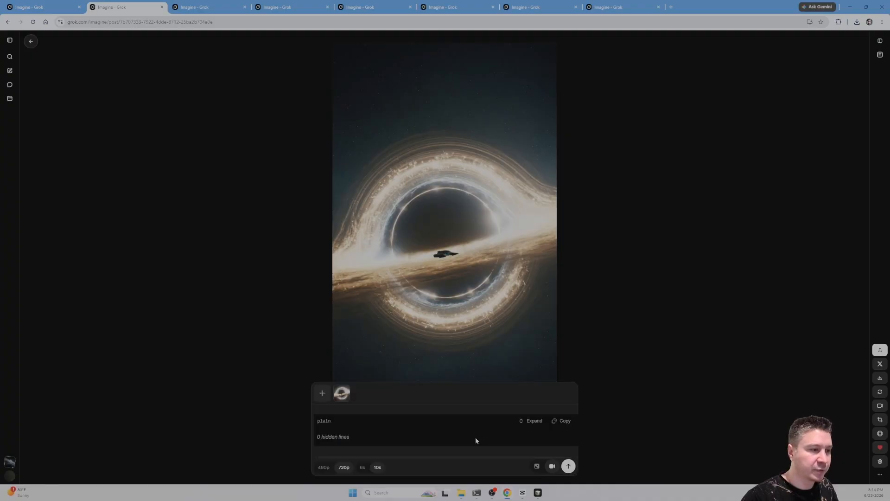
key("Return")
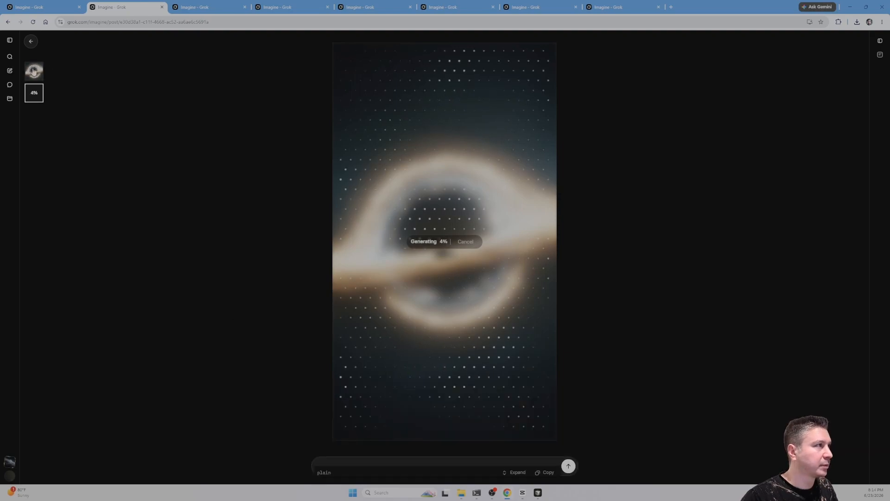
Generate a 10-second 720p video from the Scene 3 still using the copied animation prompt, checking it against GROK_PROMPTS.md.
left_click(417, 465)
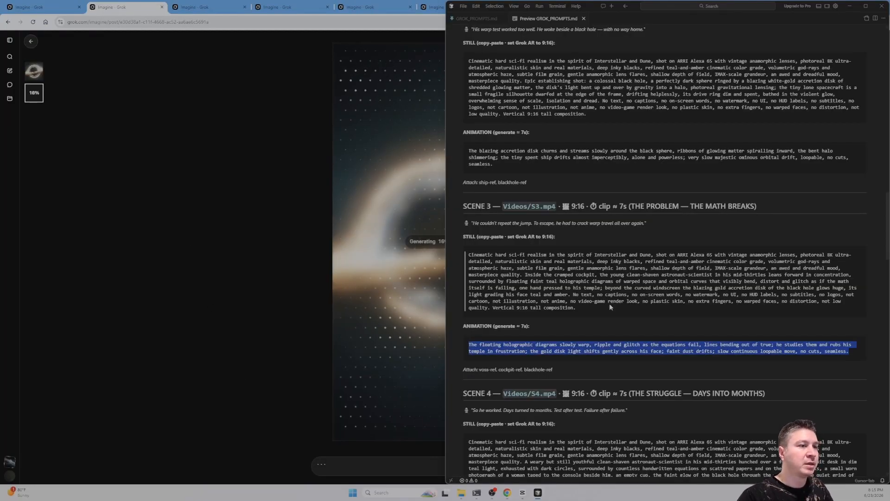
key("ctrl+Tab")
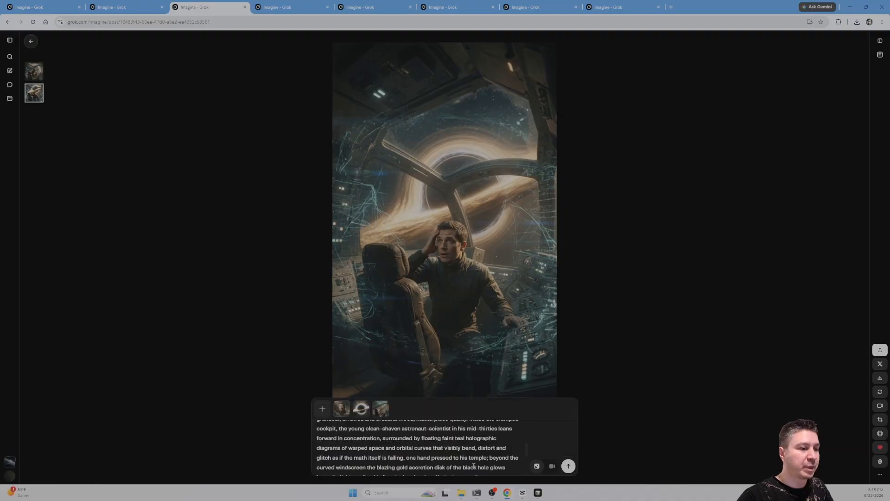
left_click(553, 468)
key("ctrl+v")
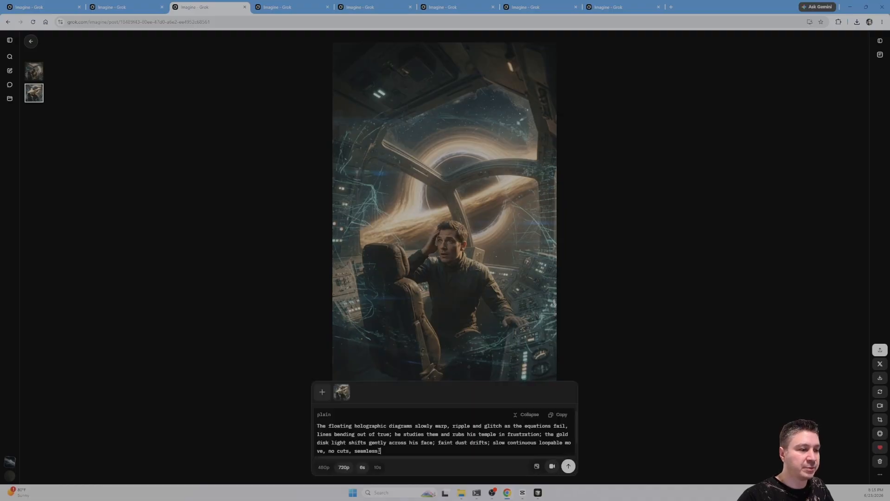
key("alt+Tab")
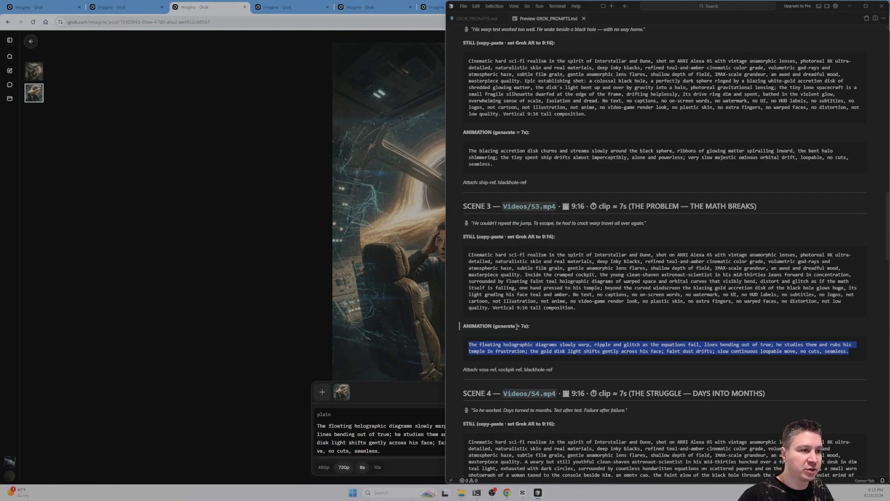
key("alt+Tab")
left_click(378, 467)
key("alt+Tab")
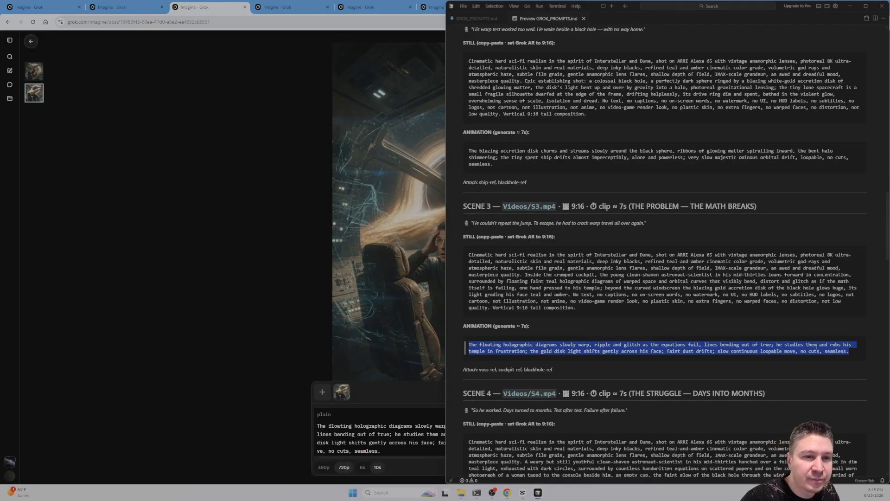
key("alt+Tab")
left_click(569, 466)
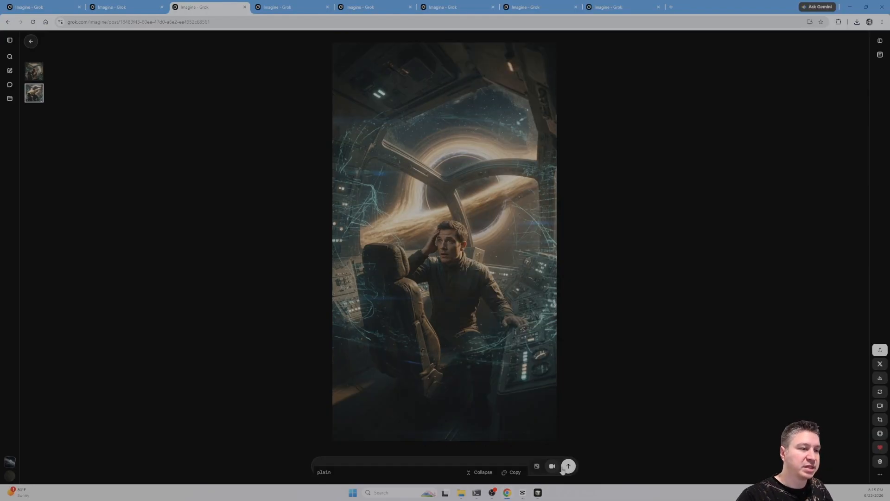
Copy the Scene 4 animation prompt from GROK_PROMPTS.md.
key("alt+Tab")
scroll(471, 356, "down", 3)
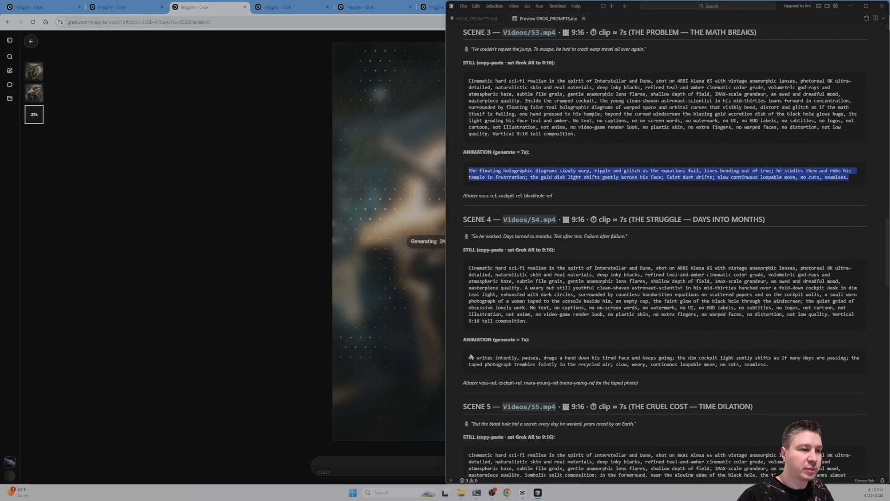
left_click_drag(468, 361, 787, 367)
key("ctrl+c")
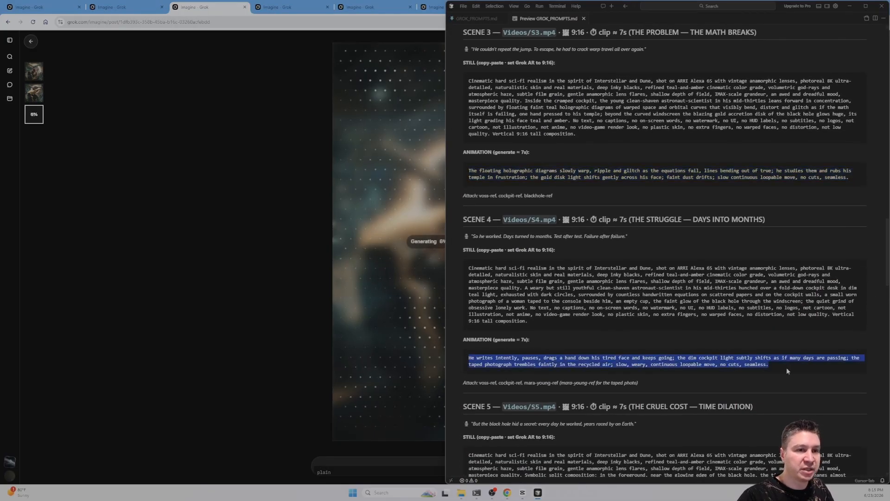
Generate a 10-second 720p video from the Scene 4 still in Grok using the copied animation prompt.
left_click(207, 319)
key("ctrl+Tab")
left_click(552, 465)
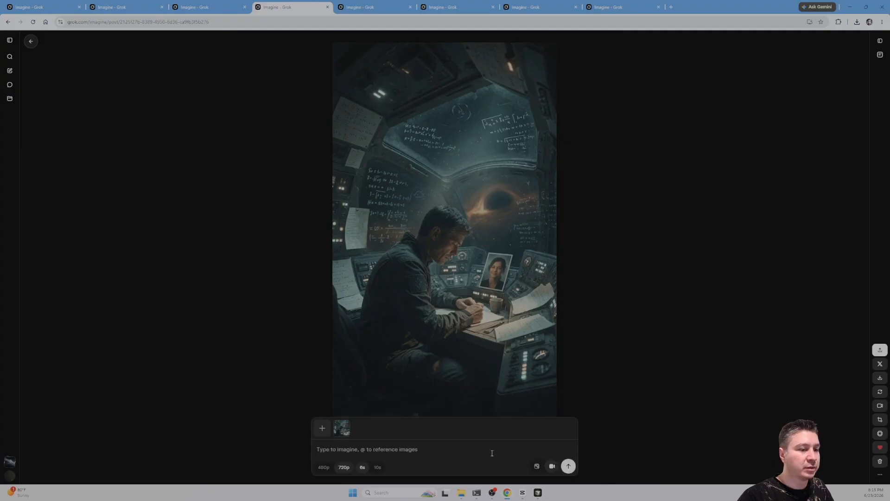
key("ctrl+v")
key("alt+Tab")
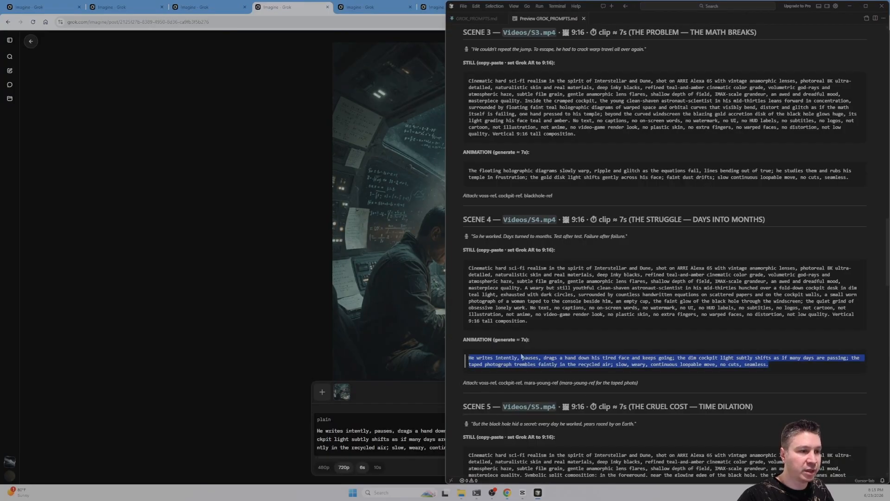
key("alt+Tab")
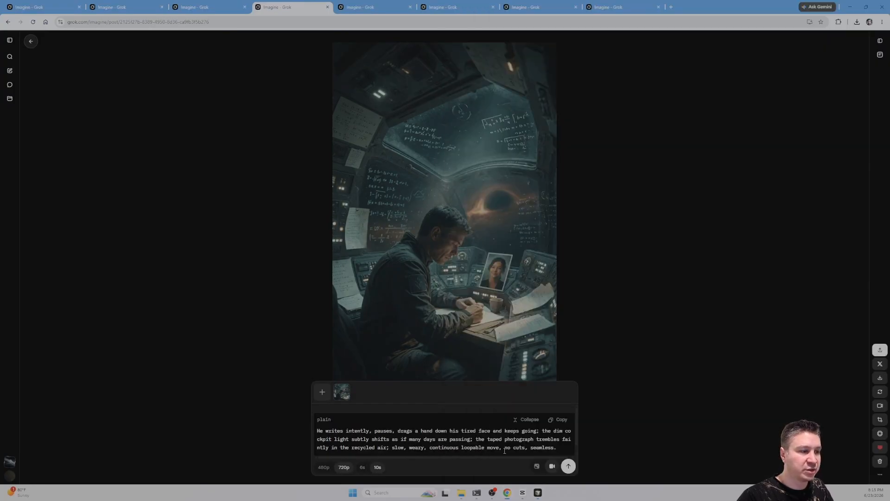
scroll(508, 444, "down", 1)
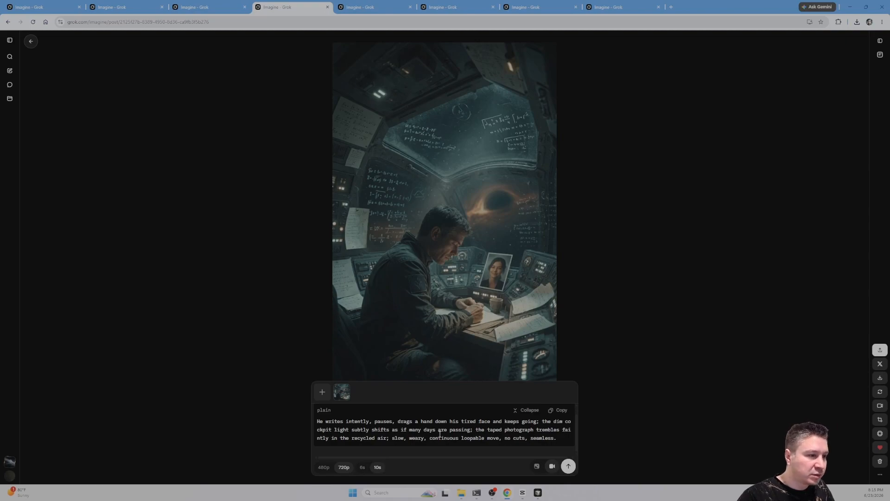
left_click(568, 466)
Copy the Scene 5 animation prompt from GROK_PROMPTS.md.
key("alt+Tab")
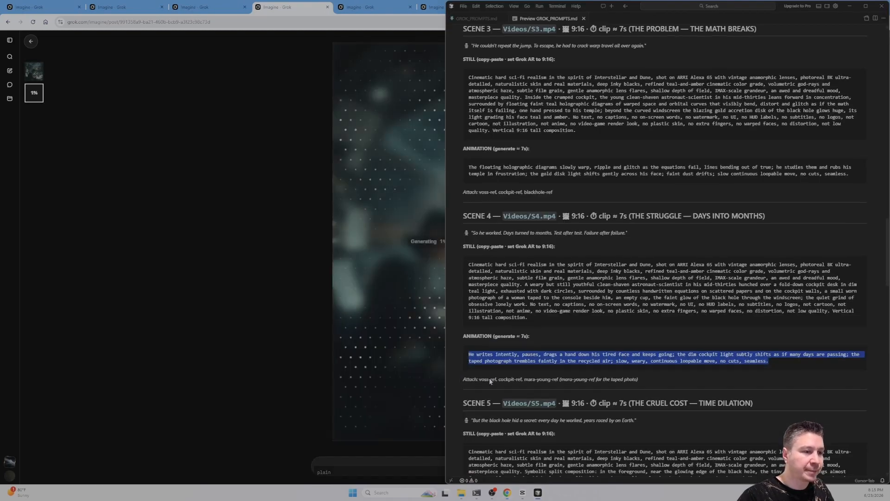
scroll(659, 374, "down", 3)
left_click_drag(629, 384, 468, 371)
key("ctrl+c")
Generate a 10-second 720p video from the Scene 5 still in Grok using the copied animation prompt.
left_click(174, 337)
key("ctrl+Tab")
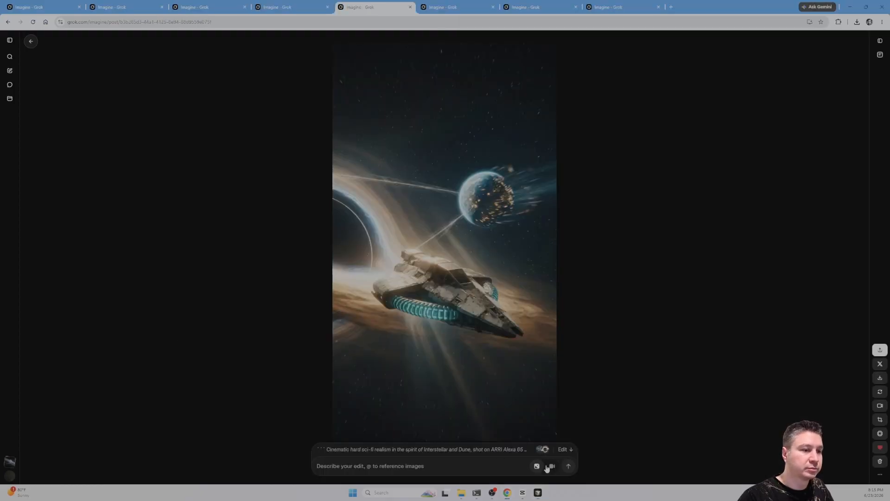
left_click(471, 450)
key("ctrl+v")
left_click(378, 467)
key("alt+Tab")
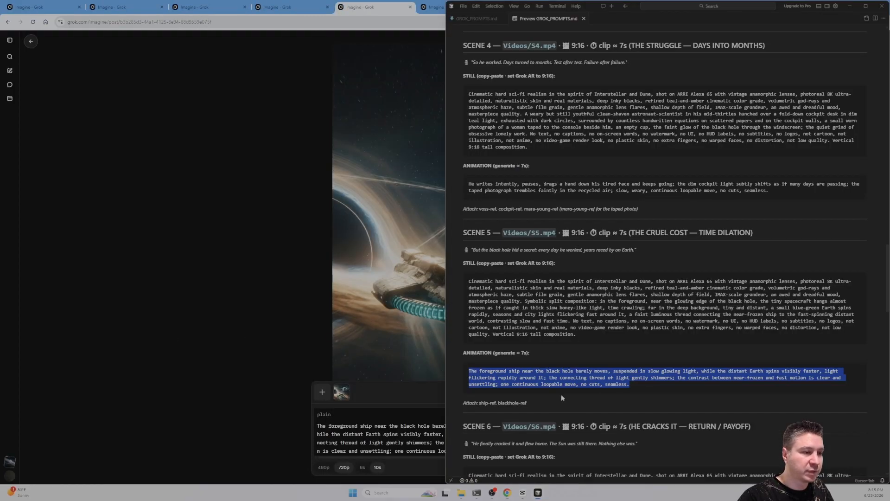
key("alt+Tab")
left_click(567, 466)
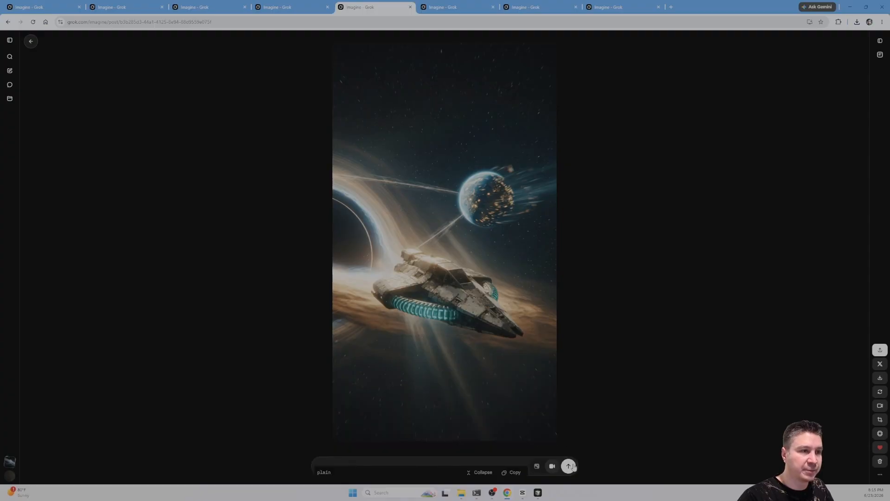
Copy the Scene 6 animation prompt from GROK_PROMPTS.md.
key("alt+Tab")
scroll(658, 279, "down", 3)
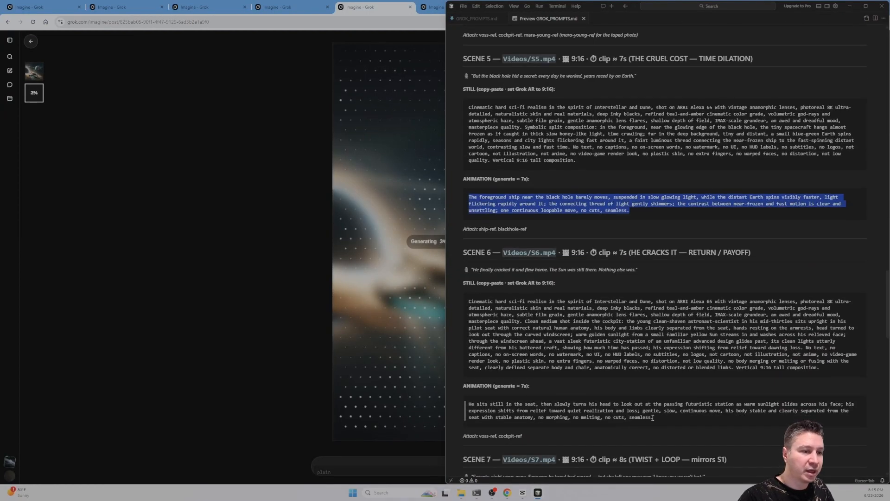
left_click_drag(655, 418, 469, 410)
key("ctrl+c")
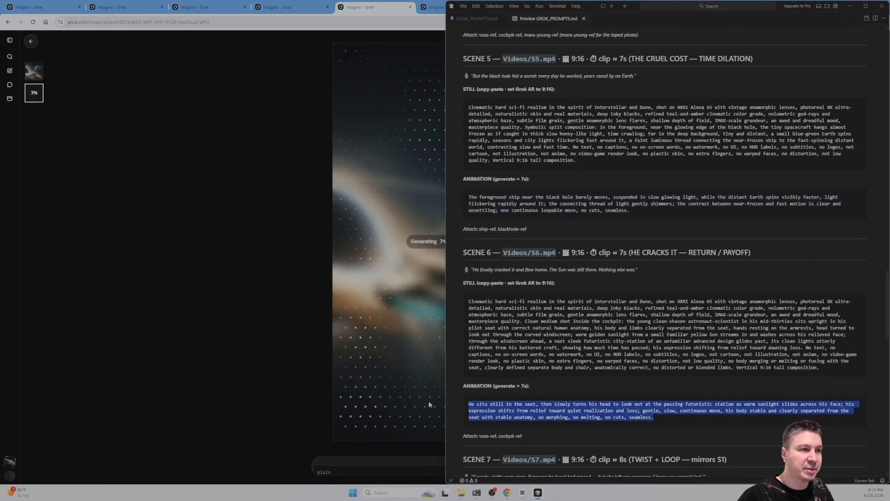
Generate a 720p video from the Scene 6 still in Grok using the copied animation prompt.
key("alt+Tab")
key("ctrl+Tab")
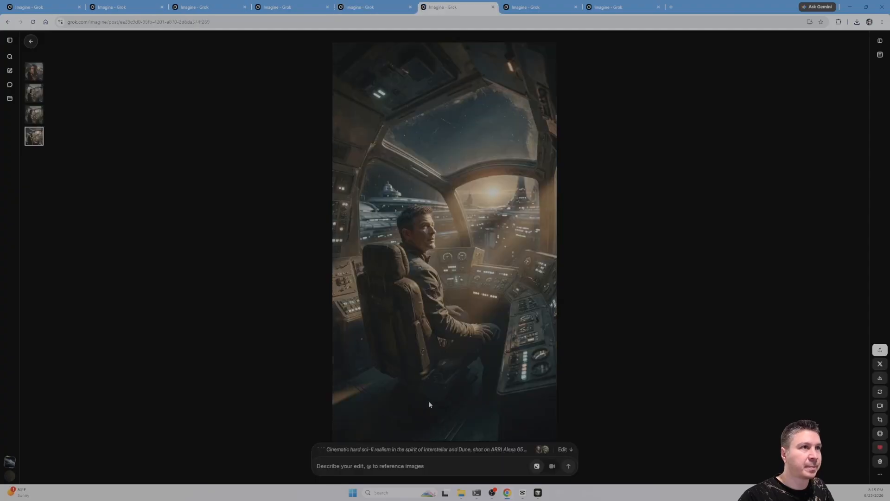
left_click(553, 466)
key("ctrl+v")
key("alt+Tab")
key("alt+Tab")
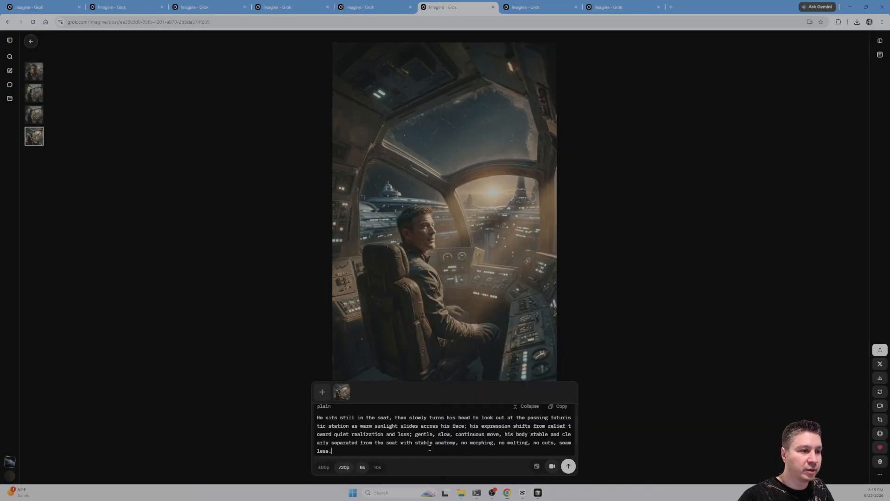
left_click(568, 465)
Copy the Scene 7 animation prompt from GROK_PROMPTS.md.
key("alt+Tab")
scroll(569, 467, "down", 5)
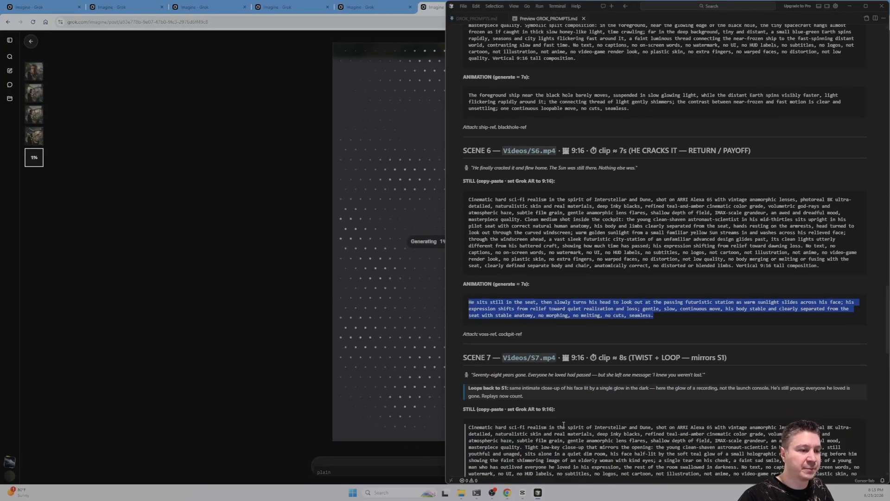
left_click_drag(592, 422, 480, 411)
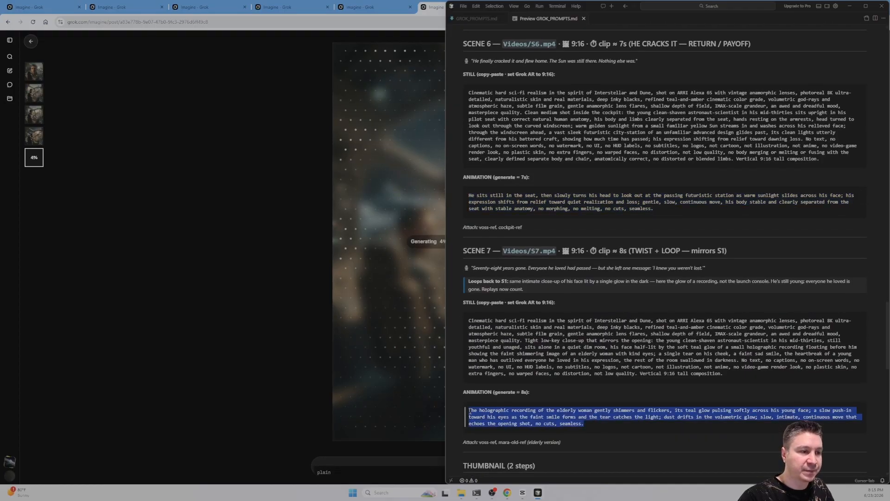
Generate a 10-second 720p video from the Scene 7 still in Grok using the copied animation prompt.
key("alt+Tab")
key("ctrl+Tab")
left_click(550, 466)
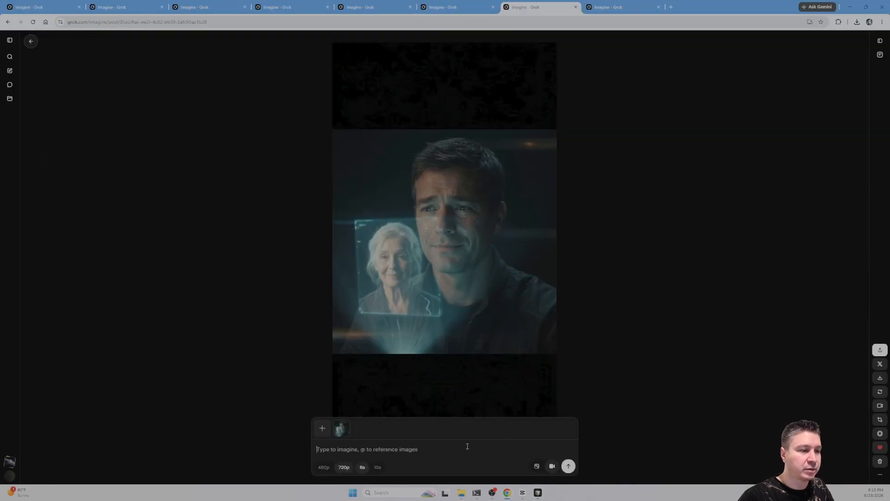
left_click(425, 449)
type("The holographic recording of the elderly woman gently shimmers and flickers, its teal glow pulsing softly across his young face; a slow push-in toward his eyes as the faint smile forms and the tear catches the light; dust drifts in the volumetric glow; slow, intimate, continuous move that echoes the opening shot, no cuts, seamless.")
left_click(378, 467)
key("alt+Tab")
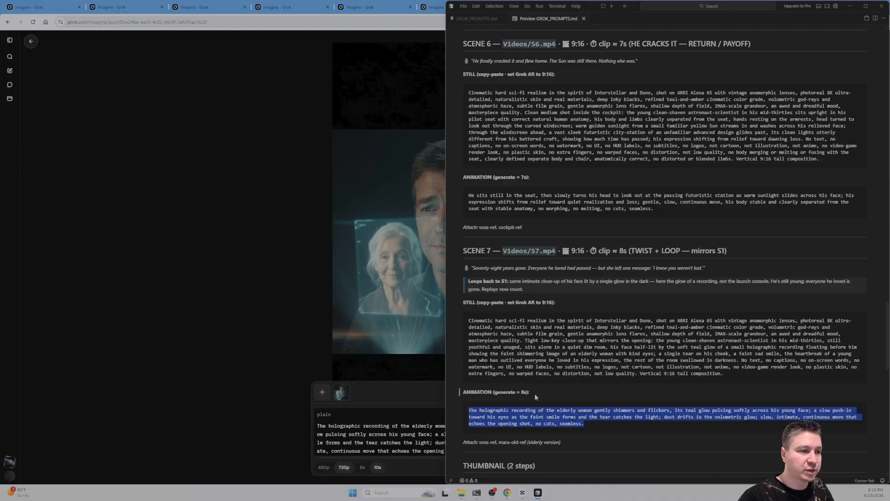
key("alt+Tab")
left_click(568, 467)
Check the scene generations in Grok, watch the Scene 1 clip to judge its hook, and pause it.
key("ctrl+Tab")
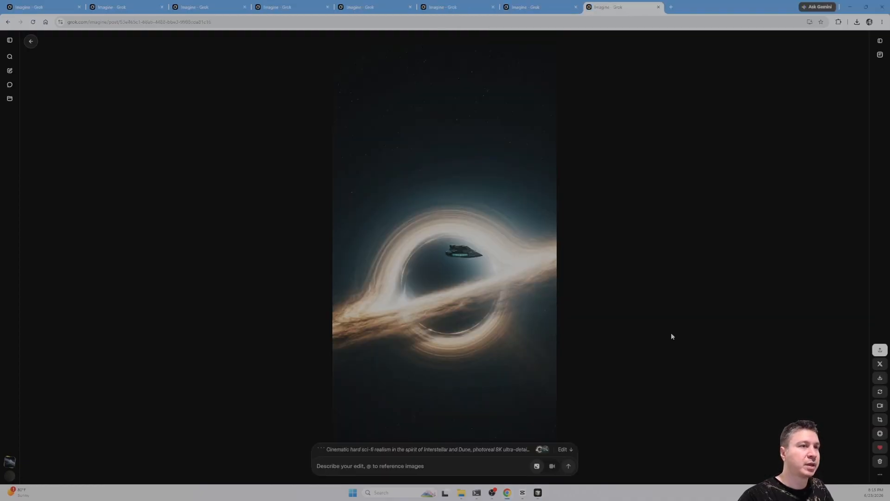
key("ctrl+Tab")
key("ctrl+Tab")
key("ctrl+Tab")
key("ctrl+Tab")
key("ctrl+Tab")
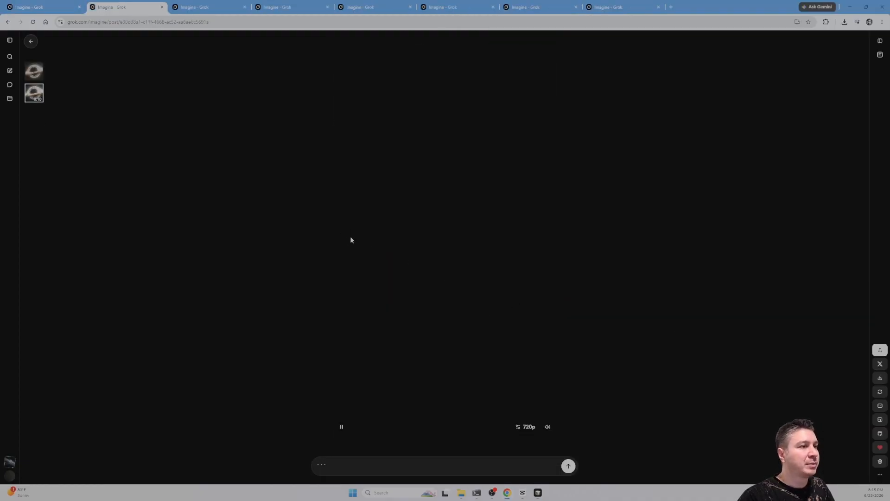
key("ctrl+Tab")
key("ctrl+Tab")
key("ctrl+Tab")
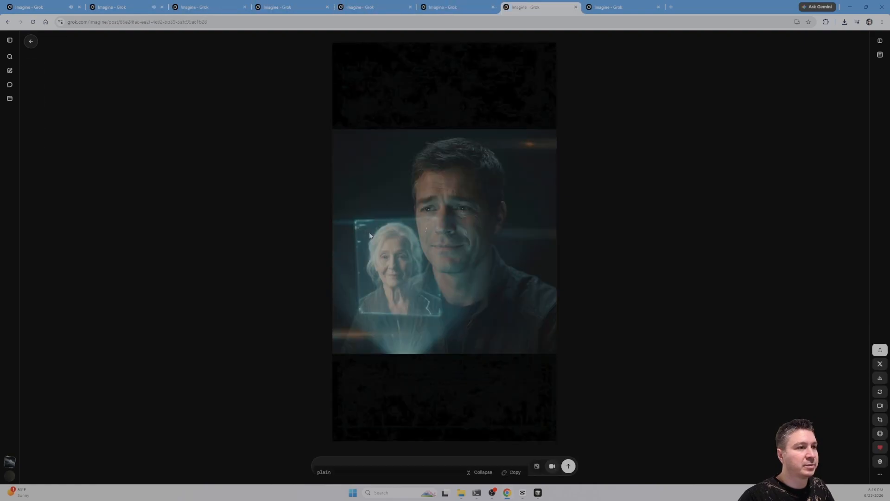
key("ctrl+Tab")
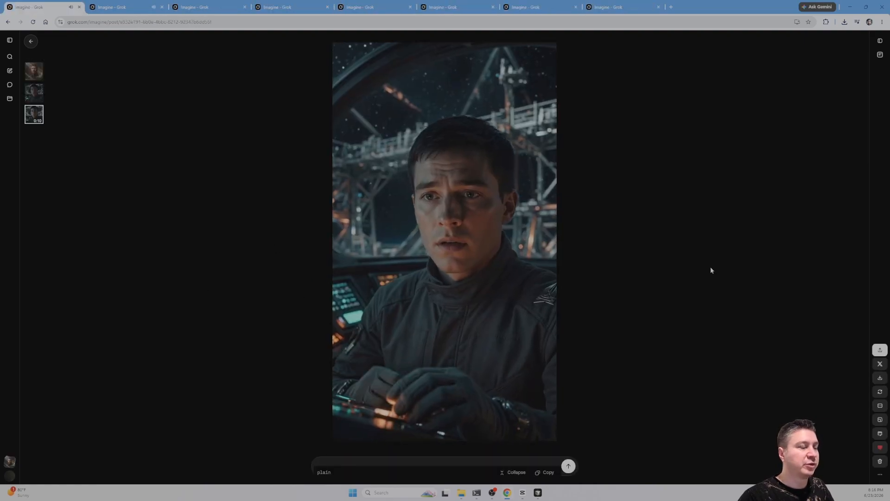
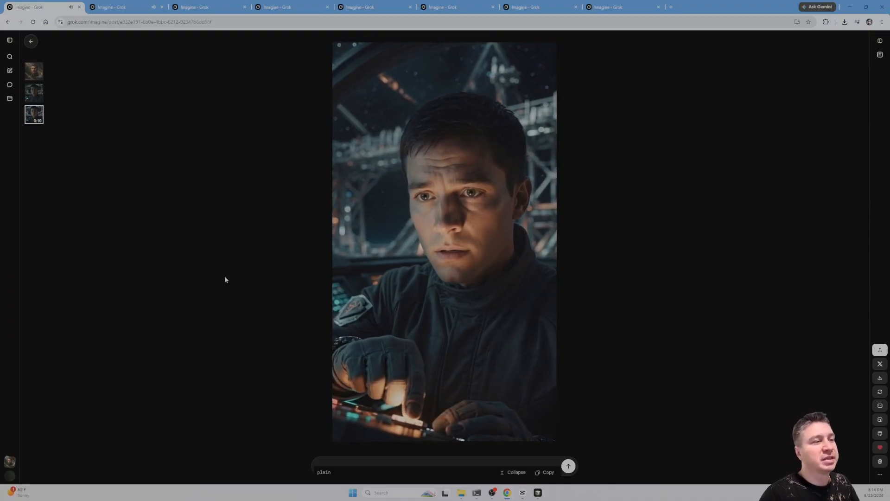
mouse_move(437, 294)
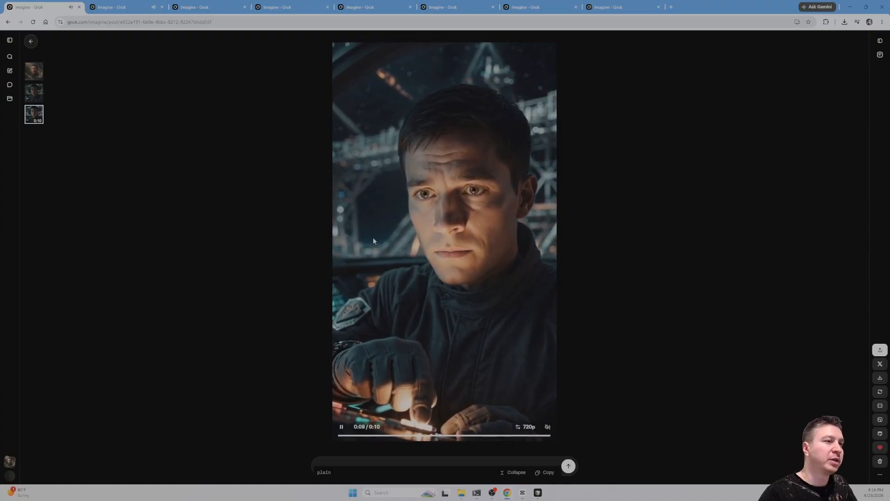
left_click(343, 426)
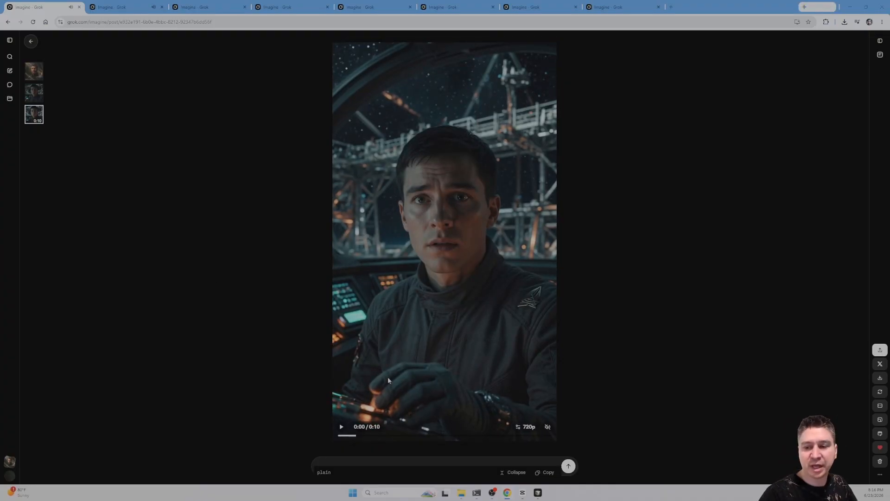
Switch to the Claude Code terminal and send "Scene 1 is boring, I dont think is a good hook lets improve it".
key("alt+Tab")
type("Scene")
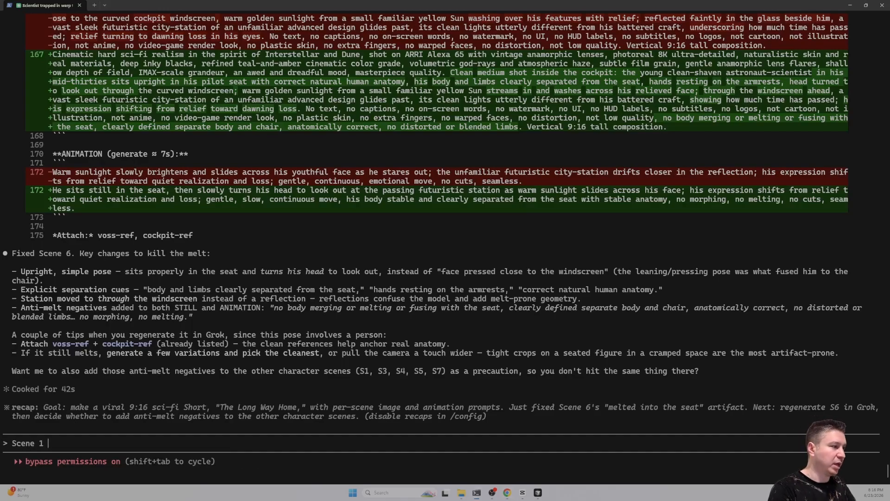
type(" 1 is boring")
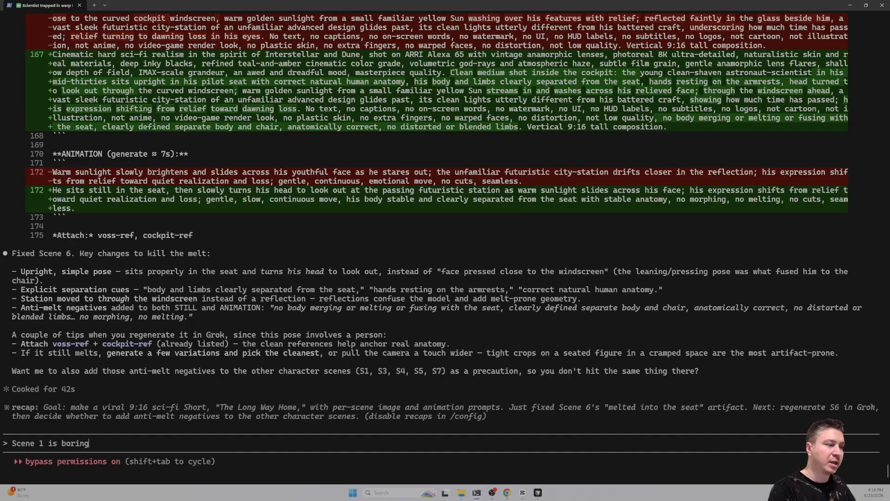
type(", I dont think is a good hook")
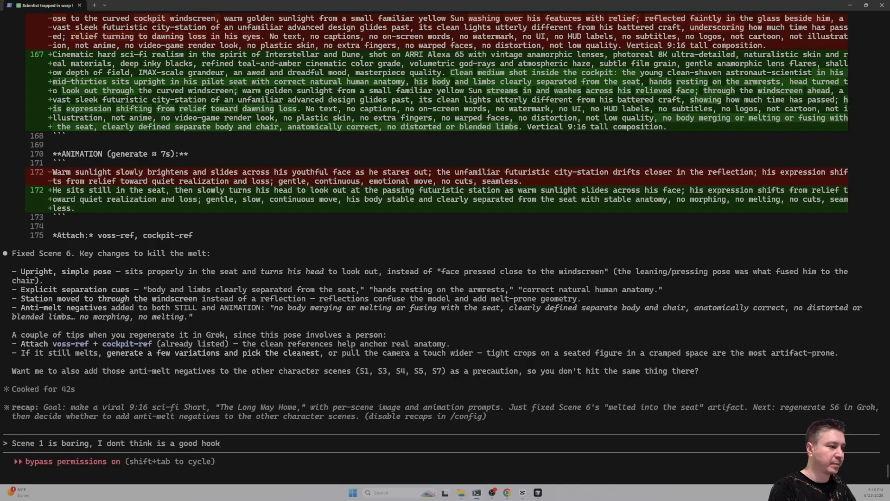
key("alt+Tab")
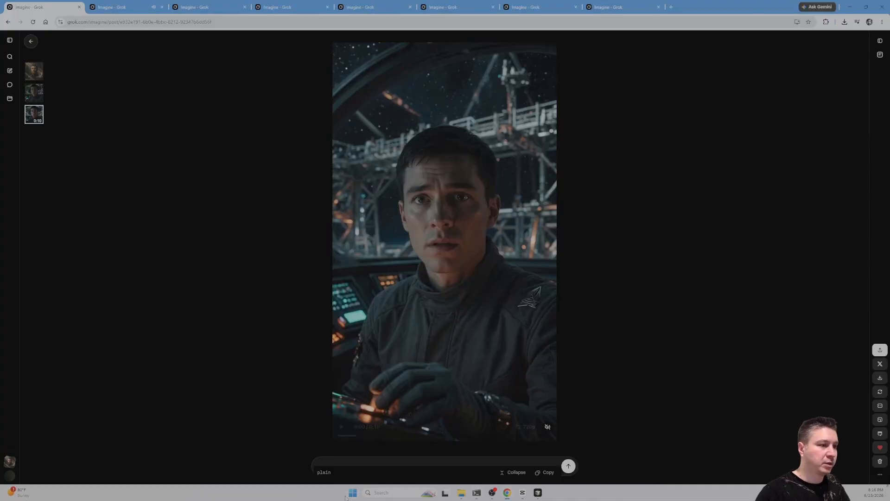
key("ctrl+Tab")
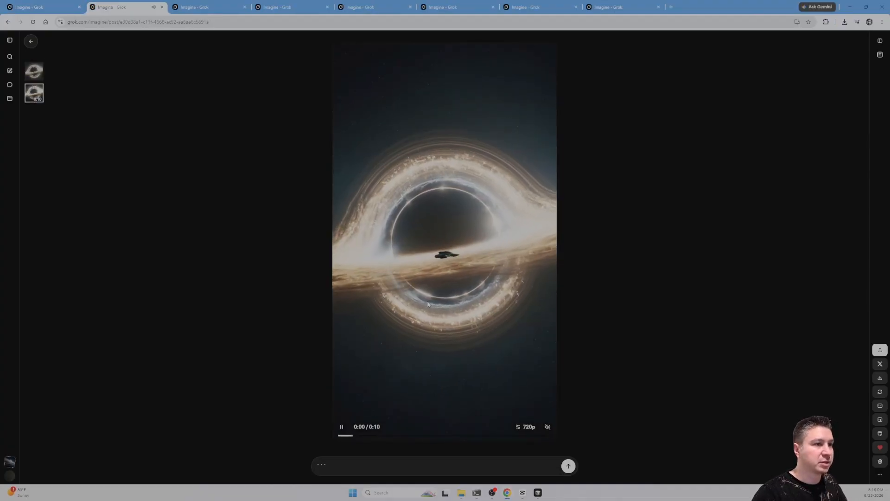
key("ctrl+Tab")
key("ctrl+shift+Tab")
key("alt+Tab")
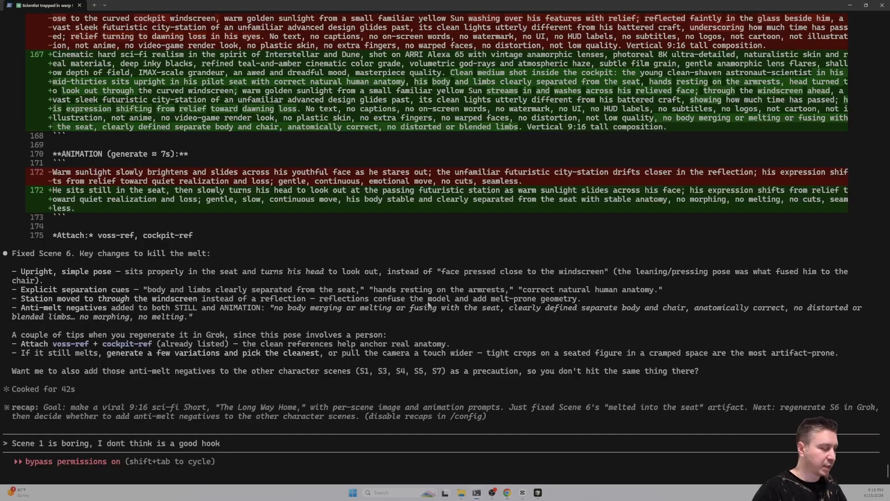
type("lets improve it")
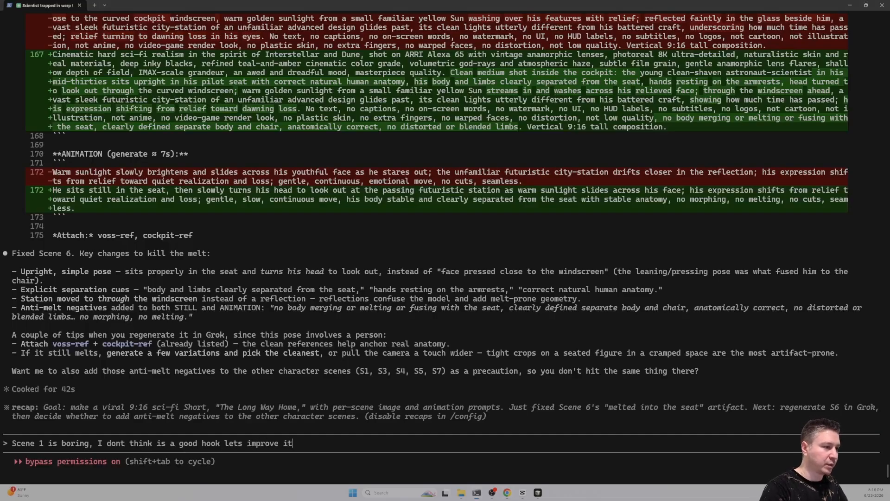
key("Return")
Return to Grok, unmute the Scene 2 clip, and review the generated clips for Scenes 2 through 5.
key("alt+Tab")
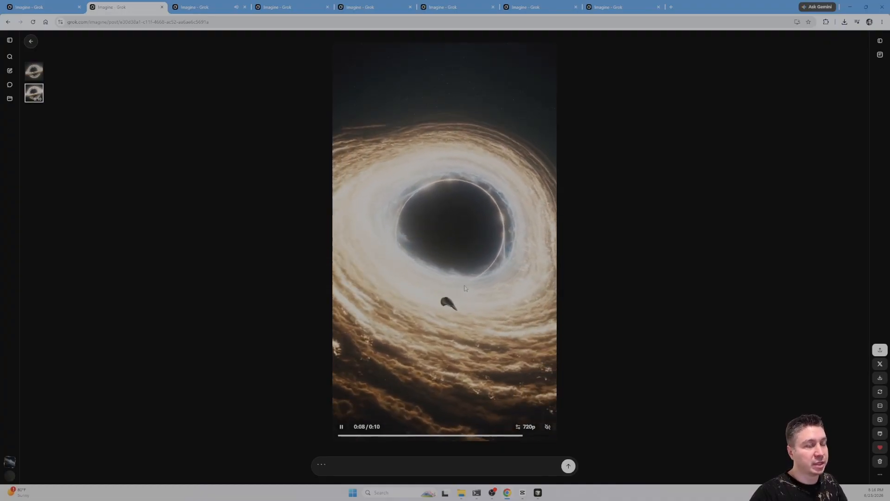
left_click(548, 427)
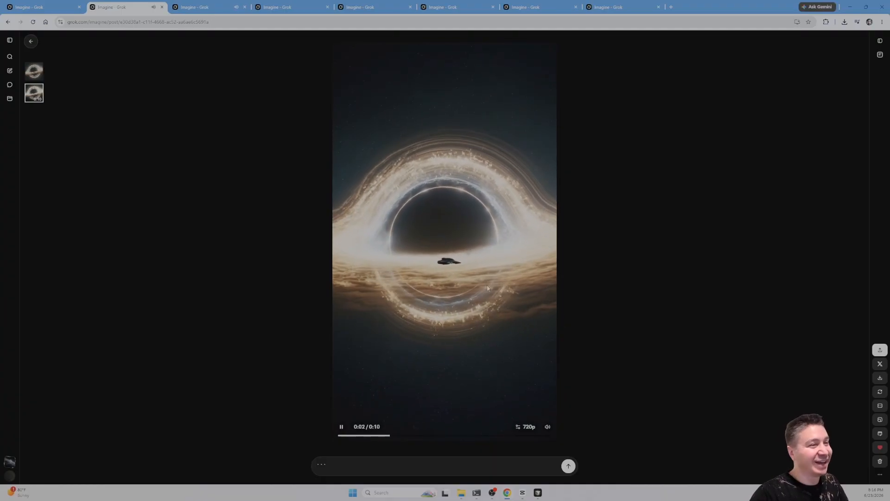
key("ctrl+Tab")
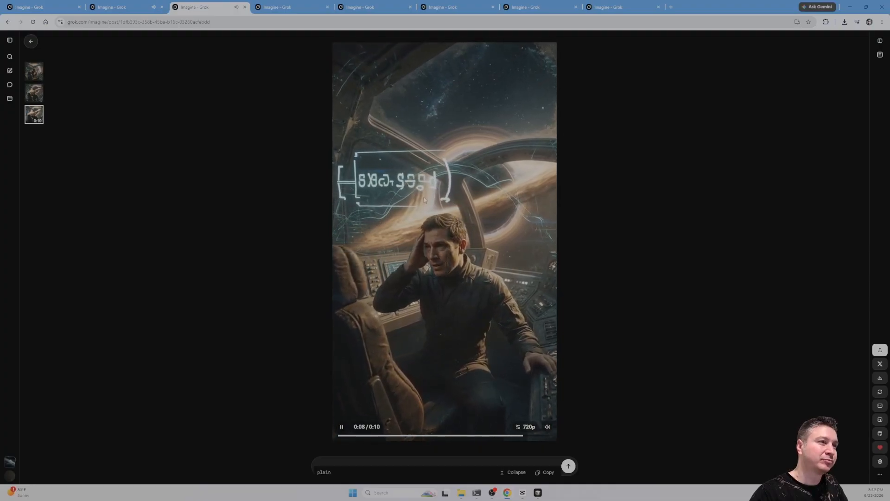
key("ctrl+Tab")
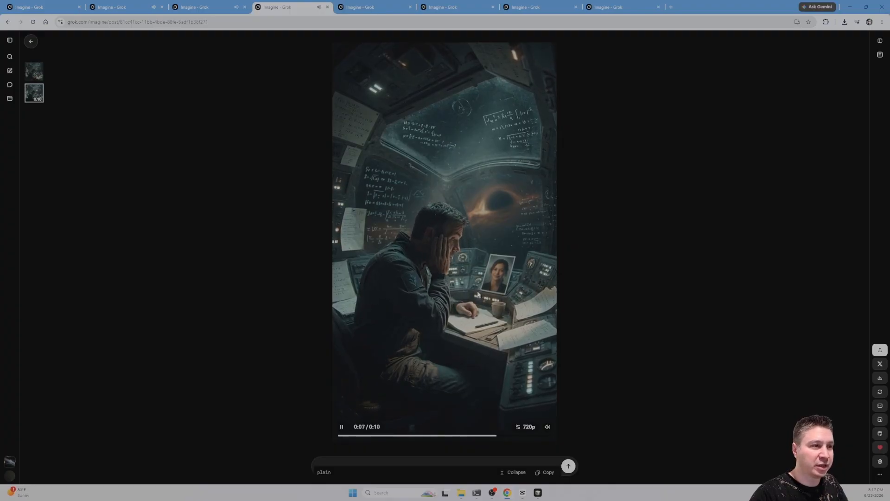
key("ctrl+Tab")
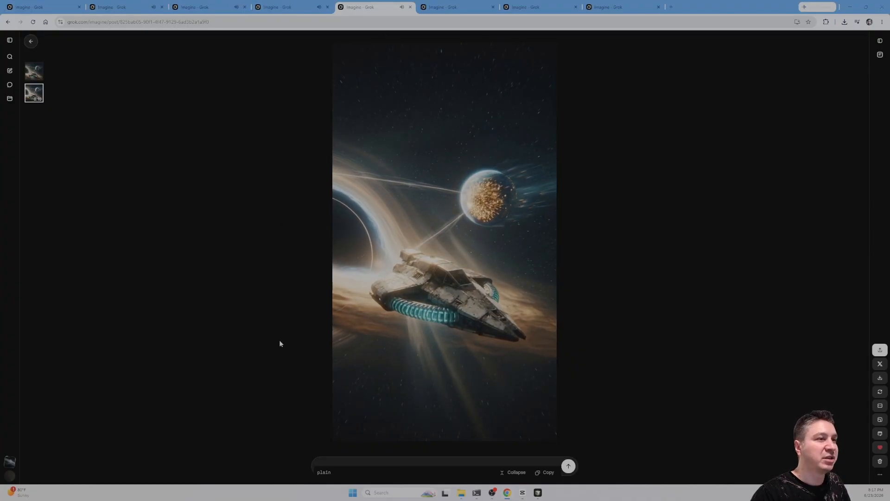
Read the Scene 5 still prompt in GROK_PROMPTS.md, from the foreground spacecraft to the rapidly spinning Earth, to compare it with the clip.
key("alt+Tab")
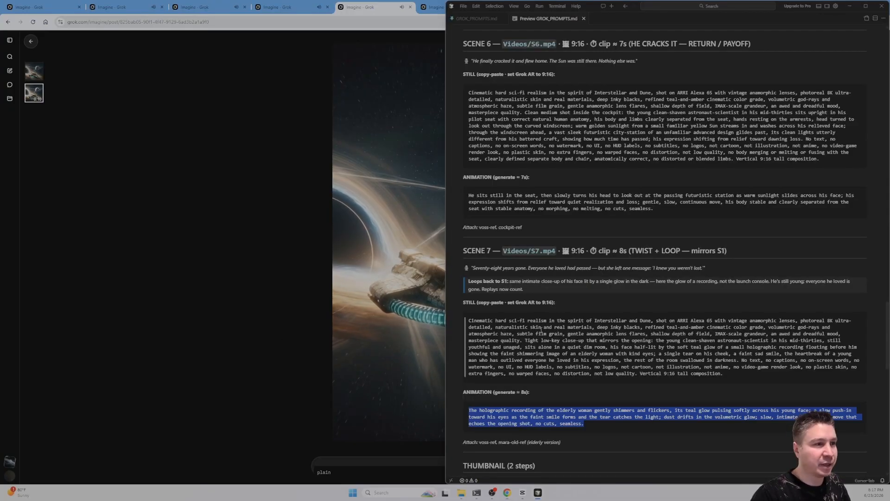
scroll(560, 273, "up", 10)
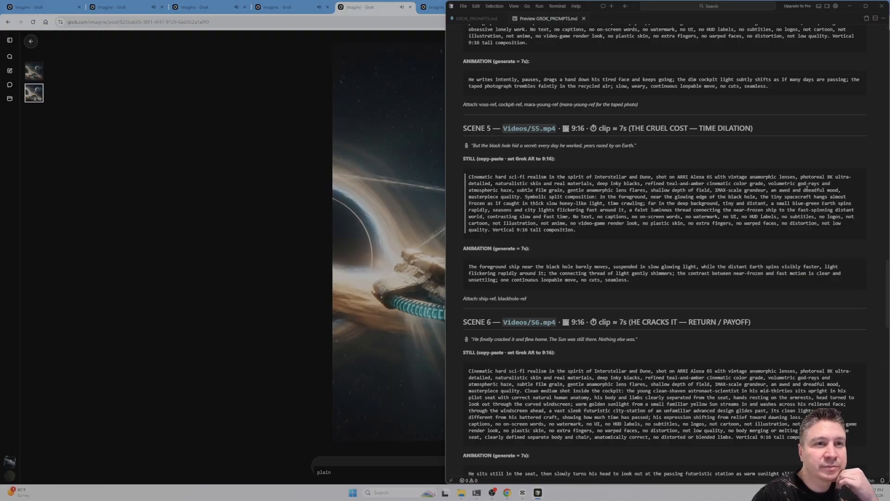
left_click_drag(614, 196, 717, 196)
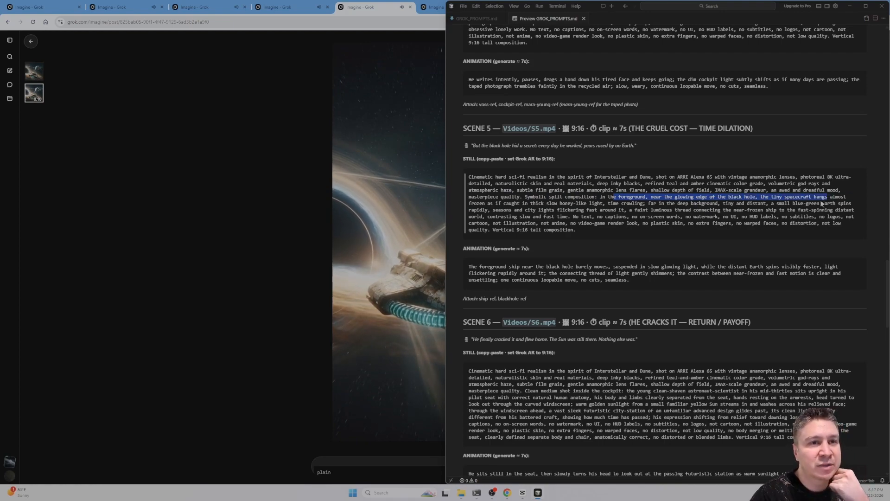
left_click_drag(822, 204, 522, 209)
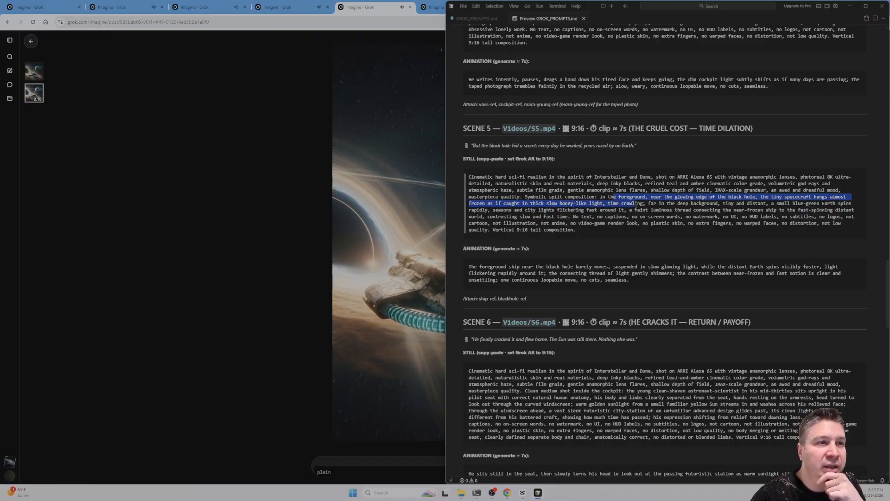
left_click_drag(636, 205, 766, 205)
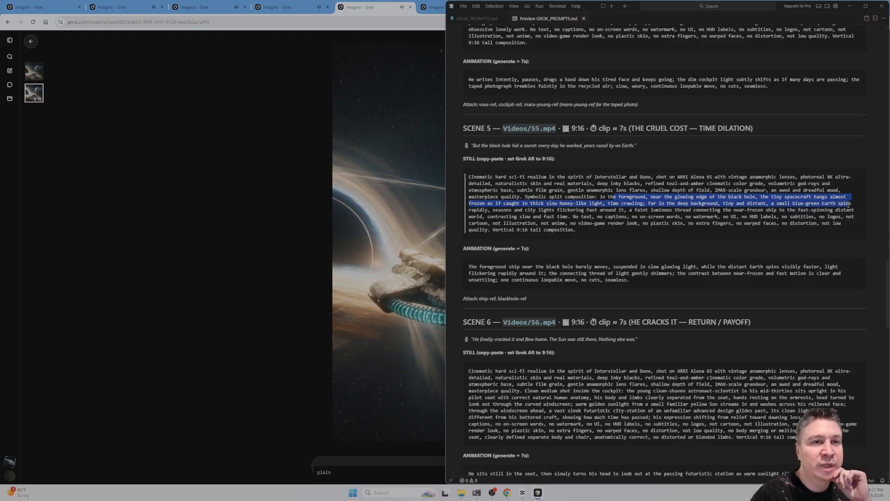
left_click_drag(849, 204, 536, 210)
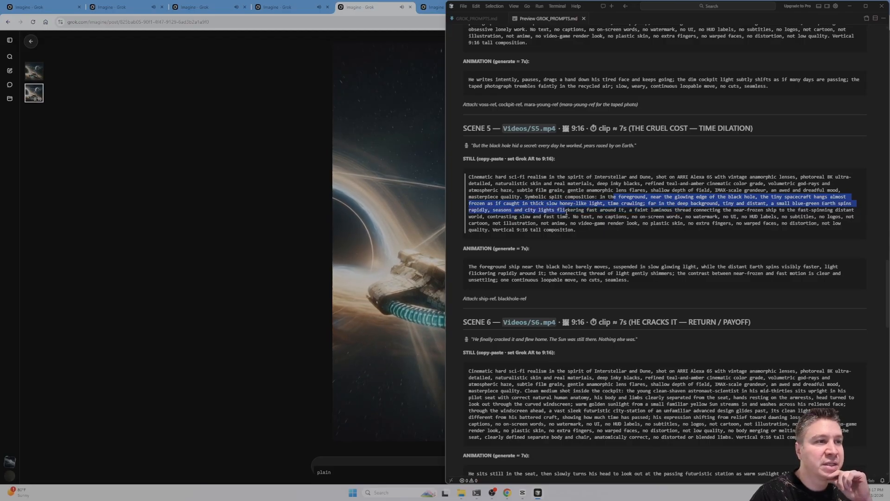
Return to Grok and review the Scene 6 and Scene 7 clips, rechecking the earlier scene clips for comparison.
left_click(240, 258)
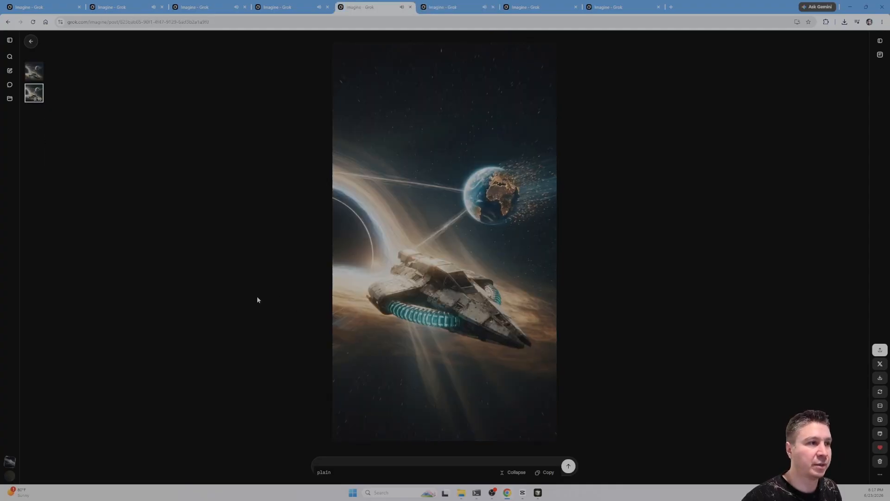
key("ctrl+Tab")
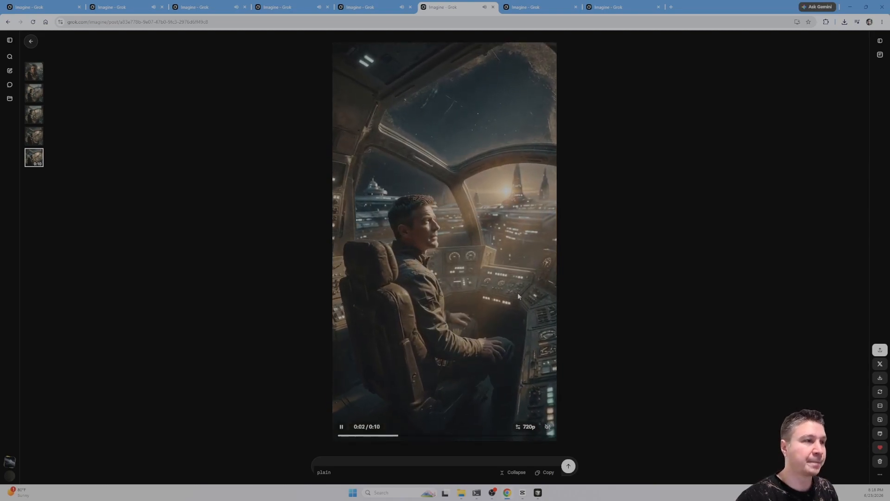
key("ctrl+Tab")
key("ctrl+shift+Tab")
key("ctrl+shift+Tab")
key("ctrl+shift+Tab")
key("ctrl+shift+Tab")
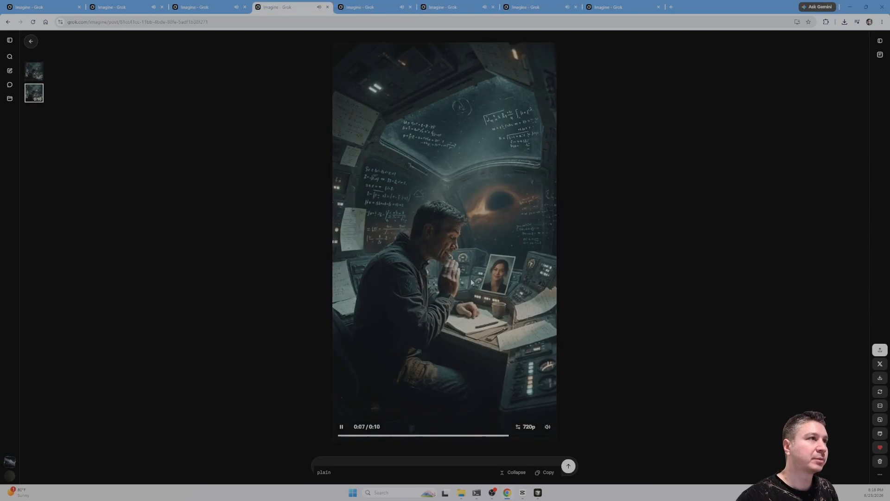
key("ctrl+shift+Tab")
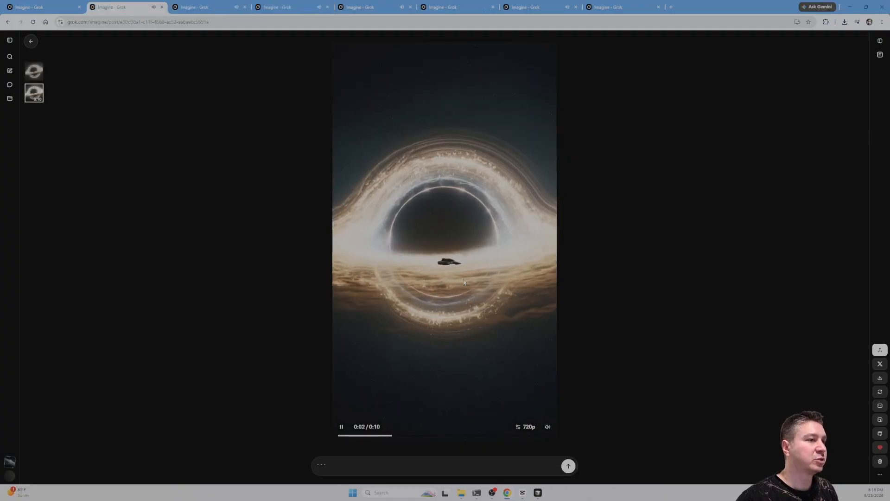
key("ctrl+Tab")
key("ctrl+Tab")
key("ctrl+Tab")
key("ctrl+Tab")
key("ctrl+Tab")
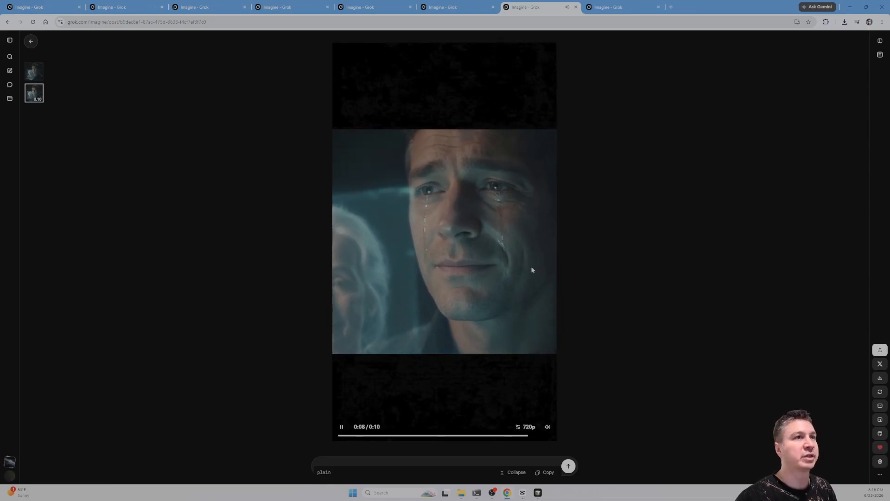
key("ctrl+Tab")
key("ctrl+Tab")
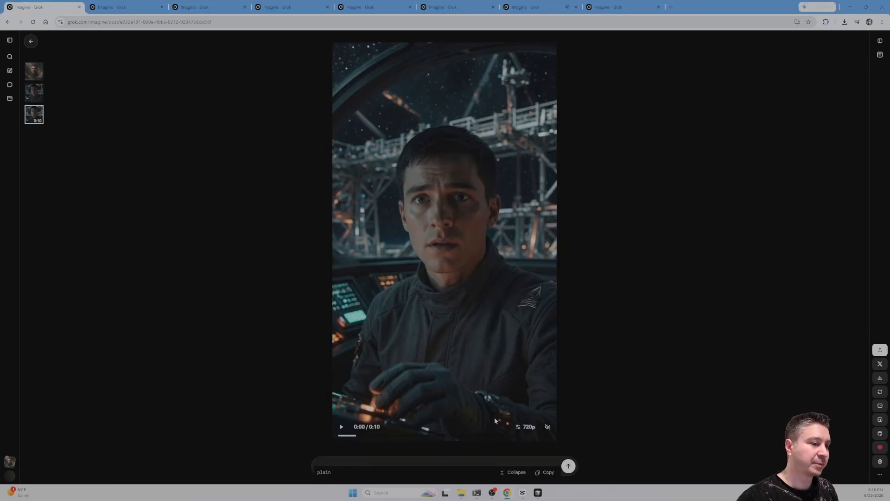
Switch to the Claude Code terminal and choose "Space tears open (Recommended)" as the Scene 1 hook visual.
key("alt+Tab")
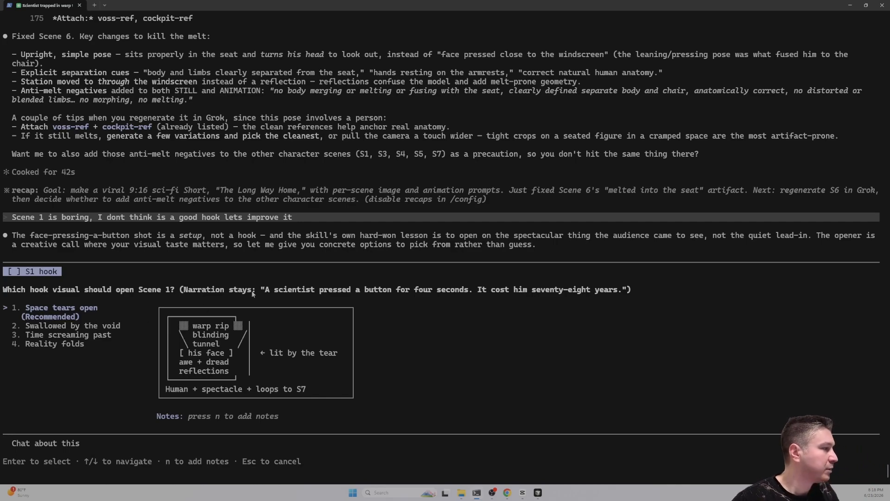
key("Down")
key("Up")
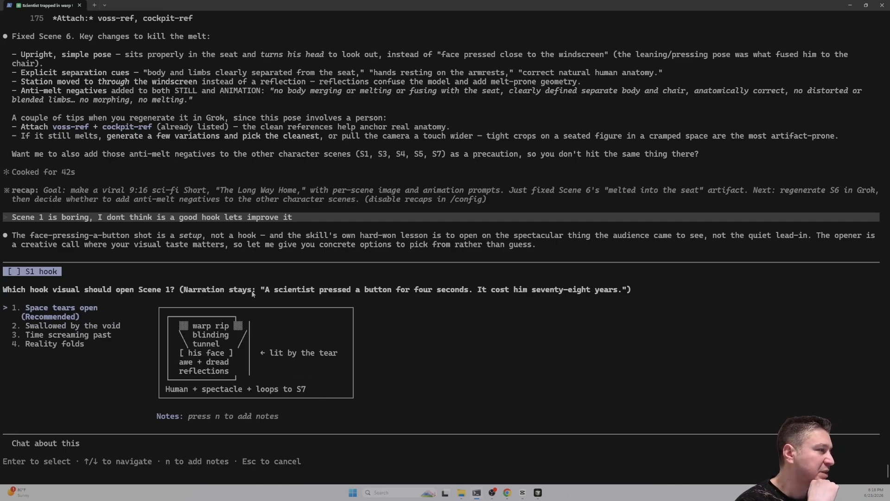
key("Return")
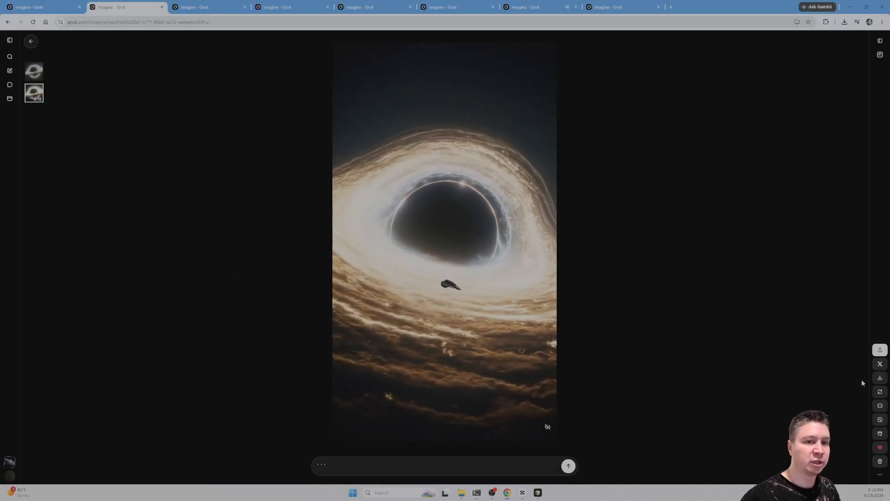
In Grok, download the generated clips for Scenes 2 through 7.
left_click(880, 378)
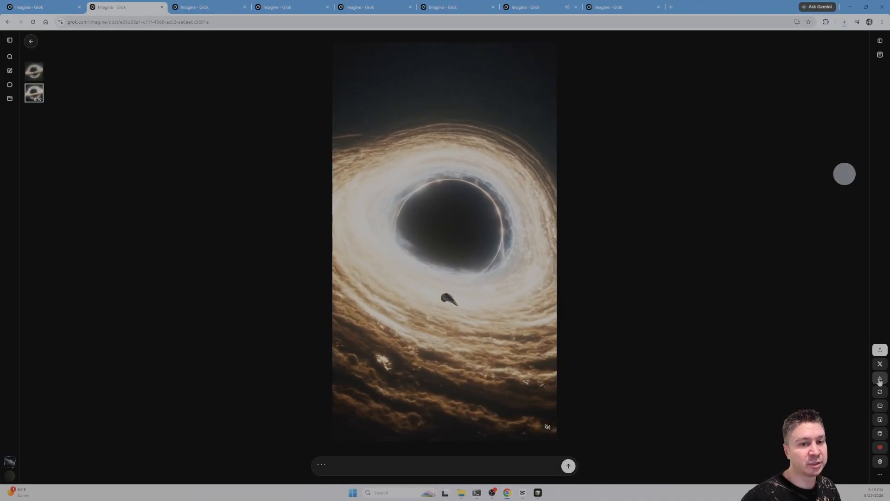
key("ctrl+Tab")
left_click(880, 380)
key("ctrl+Tab")
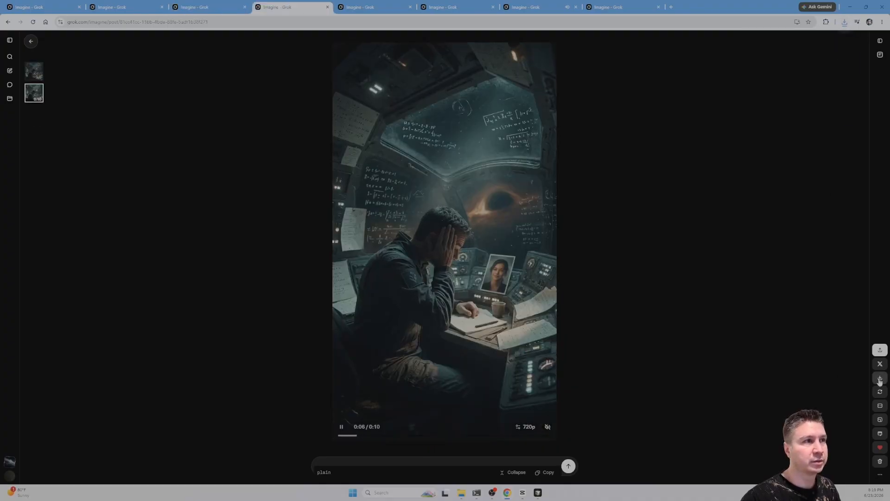
left_click(880, 380)
key("ctrl+Tab")
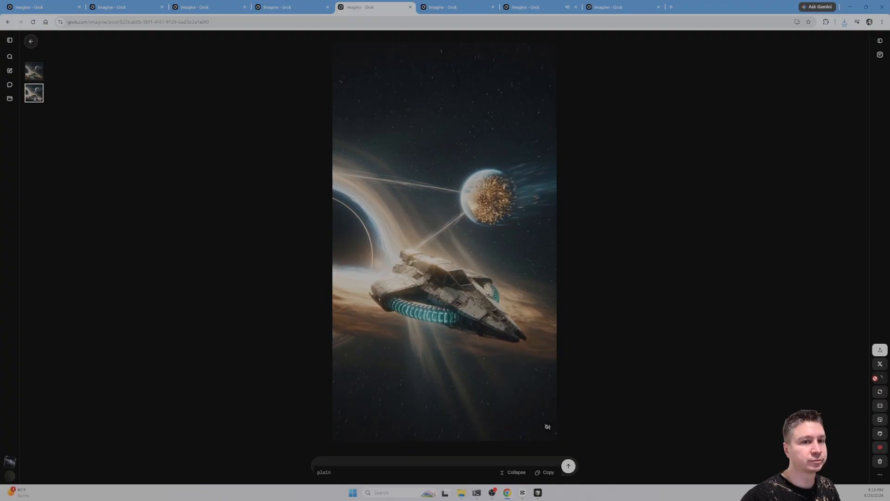
key("ctrl+Tab")
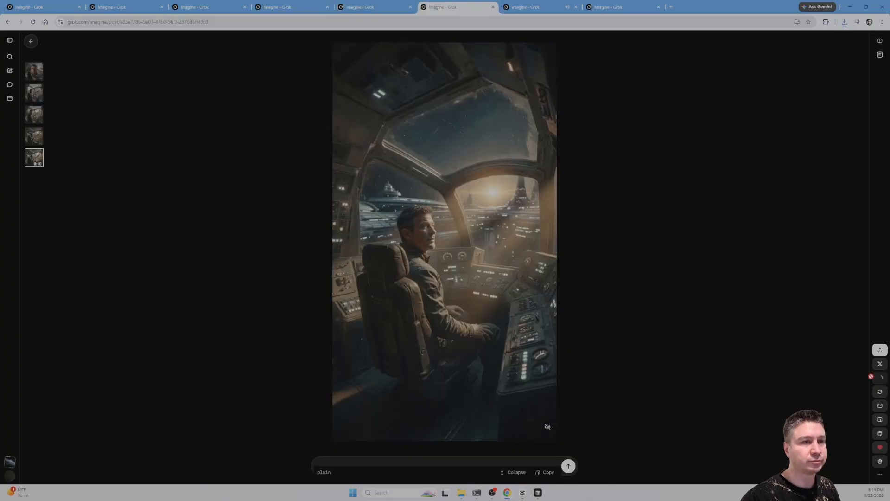
key("ctrl+Tab")
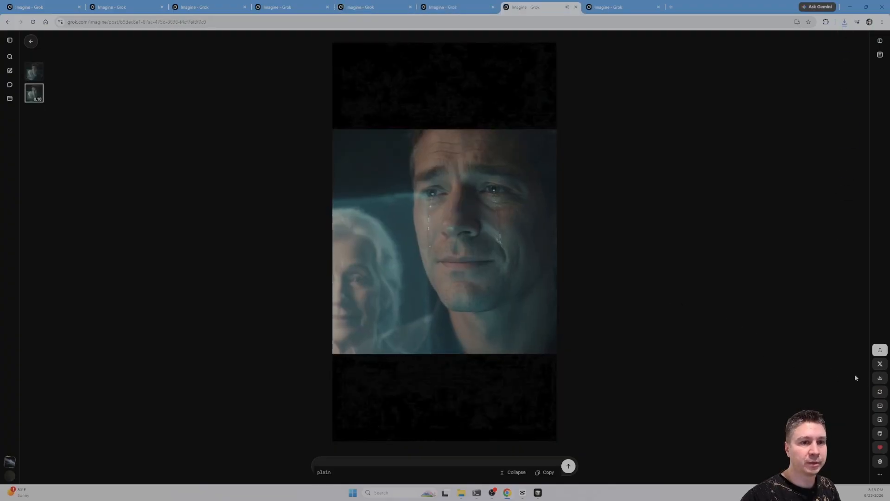
left_click(880, 378)
In File Explorer, move the six downloaded Grok clips from Downloads into the Videos folder of the-long-way-home.
key("alt+Tab")
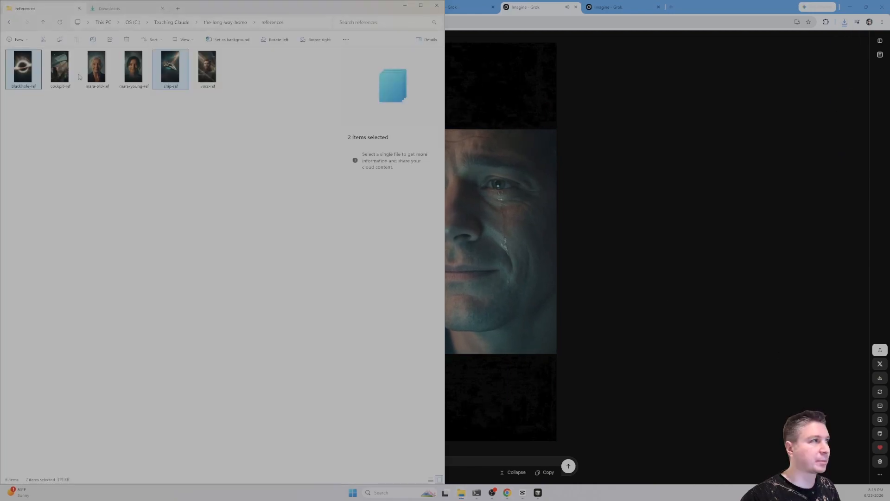
left_click(215, 25)
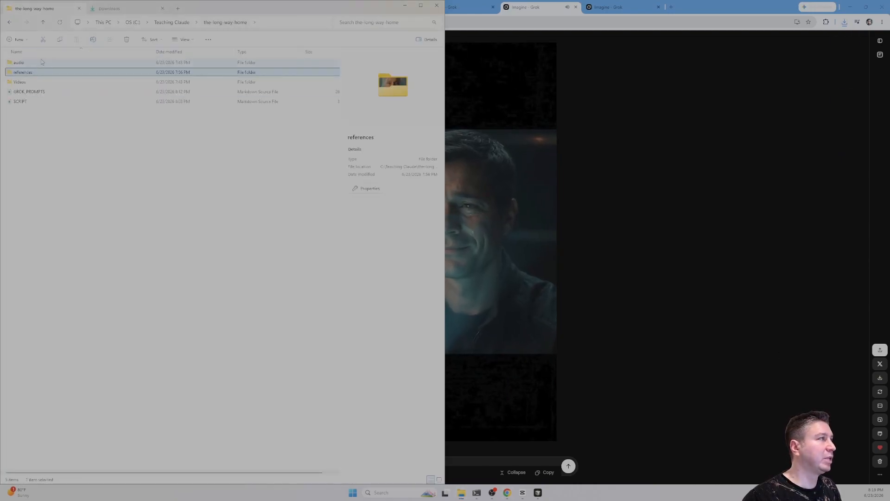
double_click(36, 82)
left_click(108, 12)
left_click_drag(274, 133, 1, 71)
key("ctrl+x")
left_click(44, 9)
key("ctrl+v")
Display the clips in the Videos folder as large thumbnails and change their sort order.
right_click(119, 158)
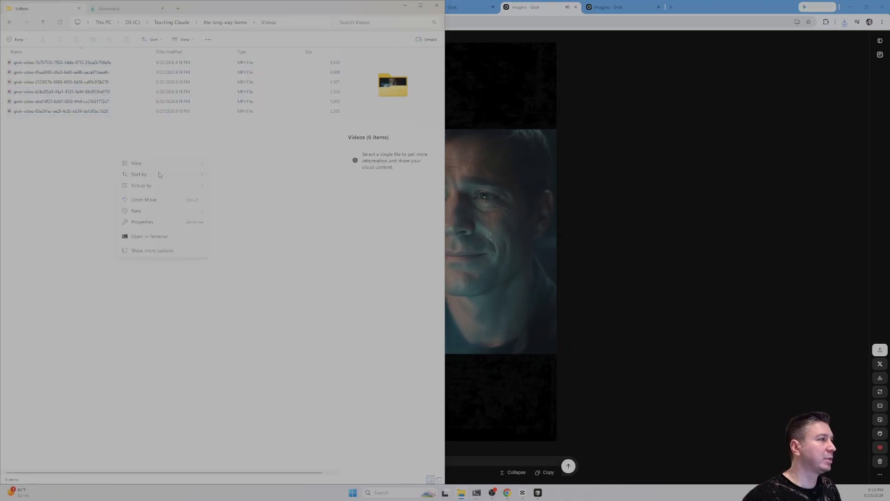
mouse_move(196, 165)
left_click(233, 165)
right_click(127, 288)
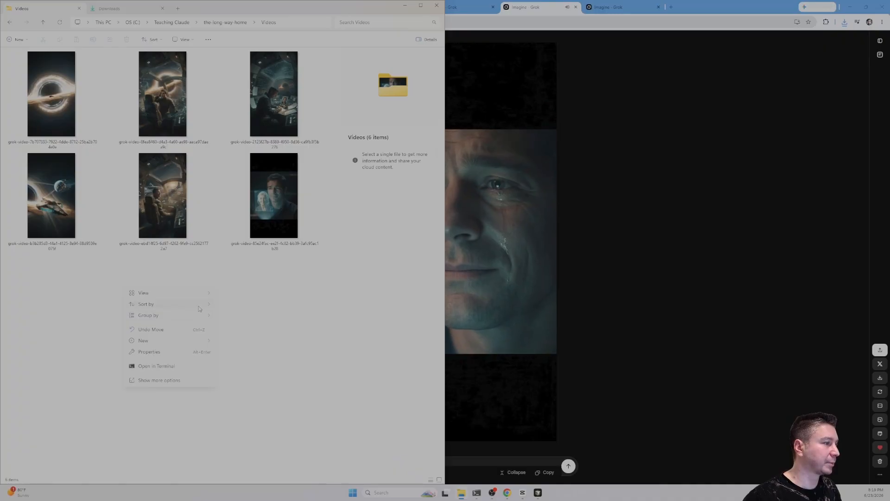
mouse_move(199, 306)
left_click(247, 323)
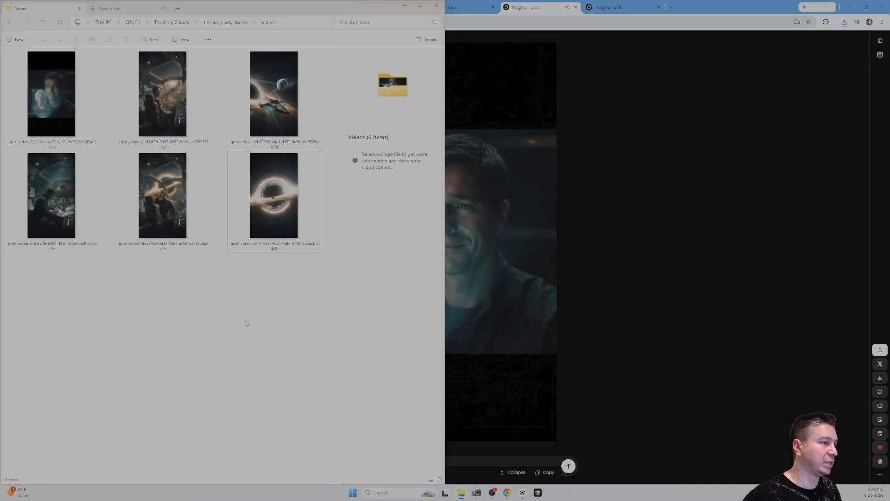
Rename the black hole clip as S2 and the clip of the pilot with the floating holographic diagrams as S3.
left_click(272, 218)
left_click(252, 292)
left_click(198, 239)
left_click(218, 227)
left_click(259, 199)
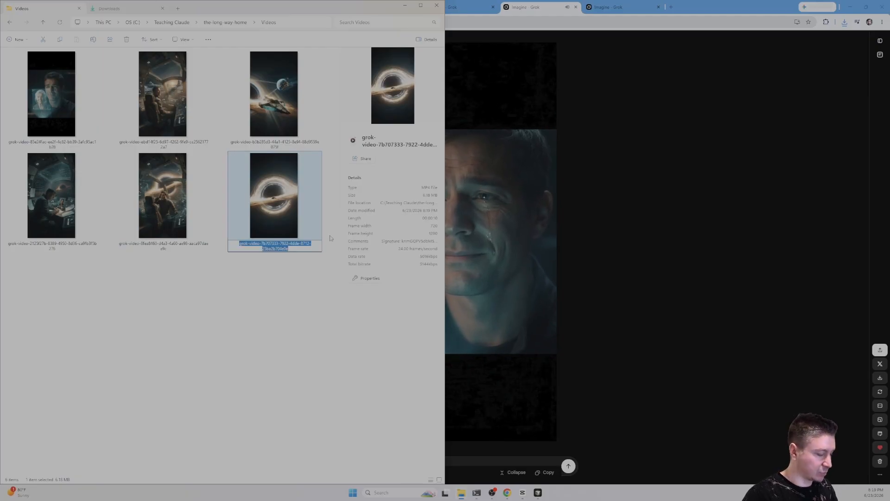
type("S2")
key("shift+Tab")
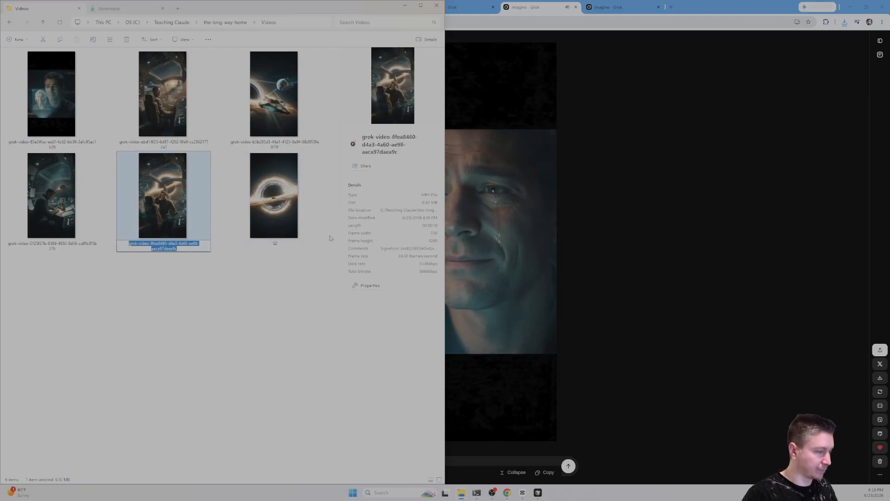
type("S3")
key("shift+Tab")
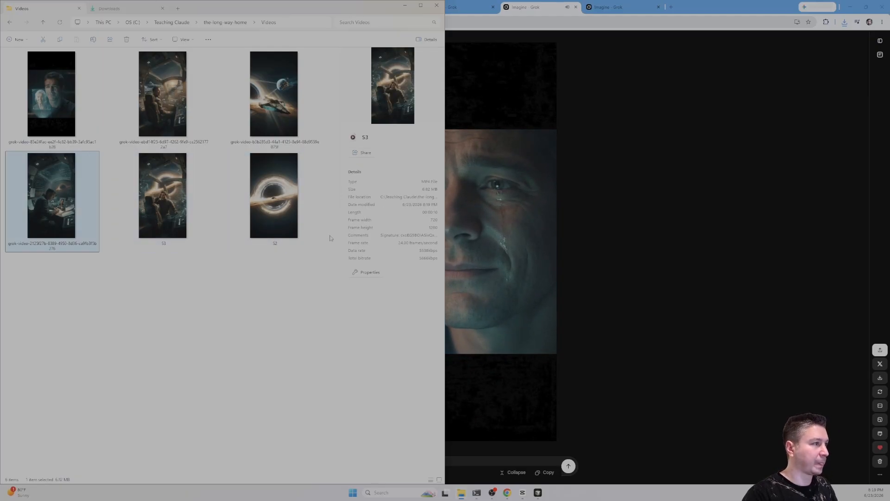
Rename the clip of the pilot writing at his desk as S4 and the spaceship-and-Earth clip as S5.
type("S4")
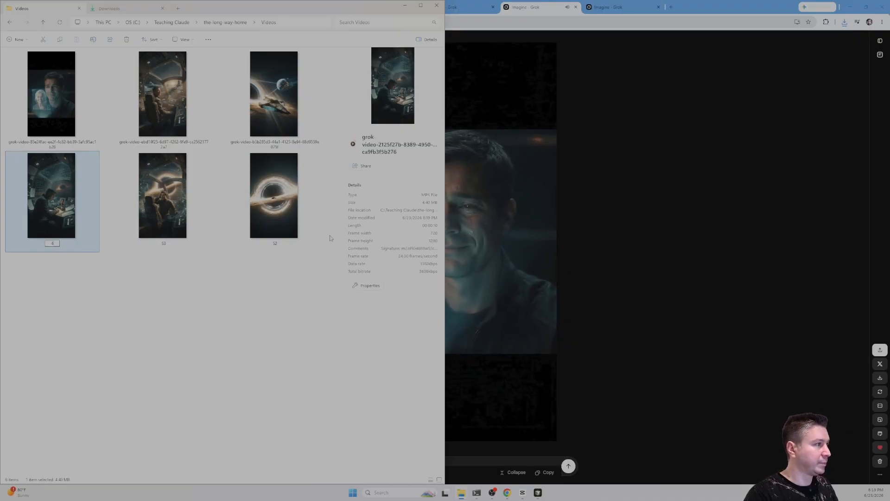
key("shift+Tab")
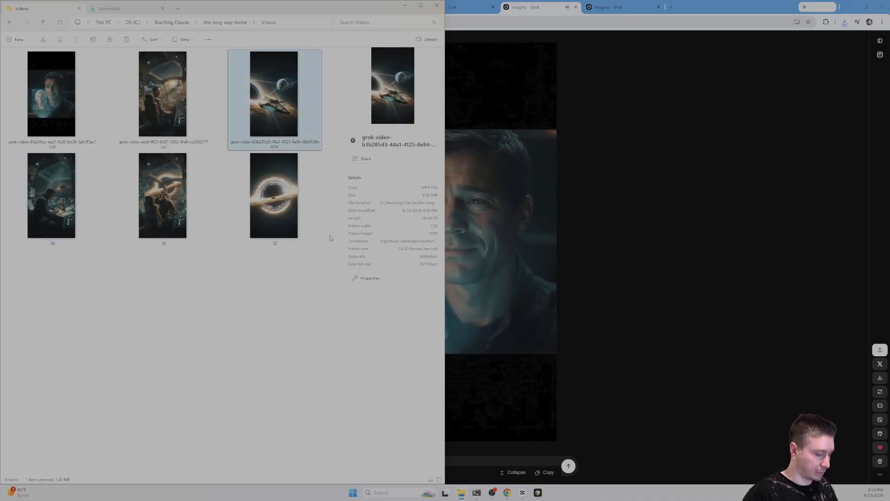
type("S5")
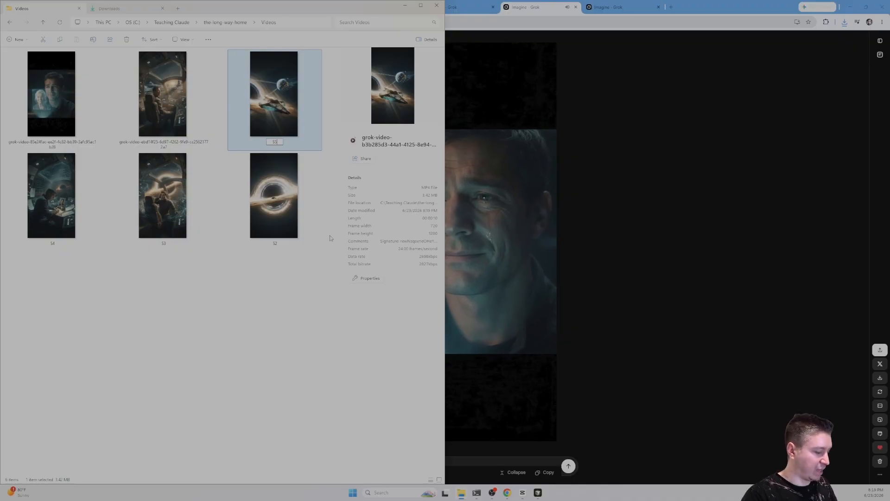
key("shift+Tab")
Rename the clip of the pilot looking out at the station as S6 and the old-woman hologram clip as S7.
type("S6")
key("Return")
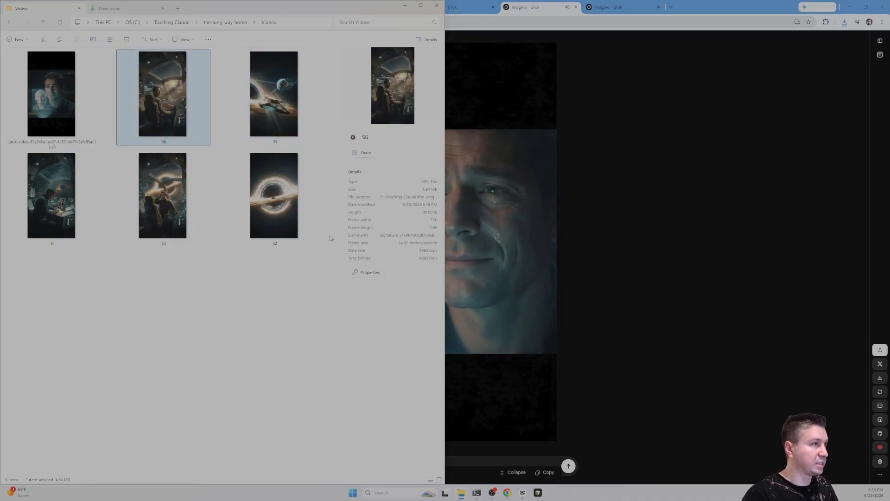
key("Left")
key("F2")
type("S7")
key("Return")
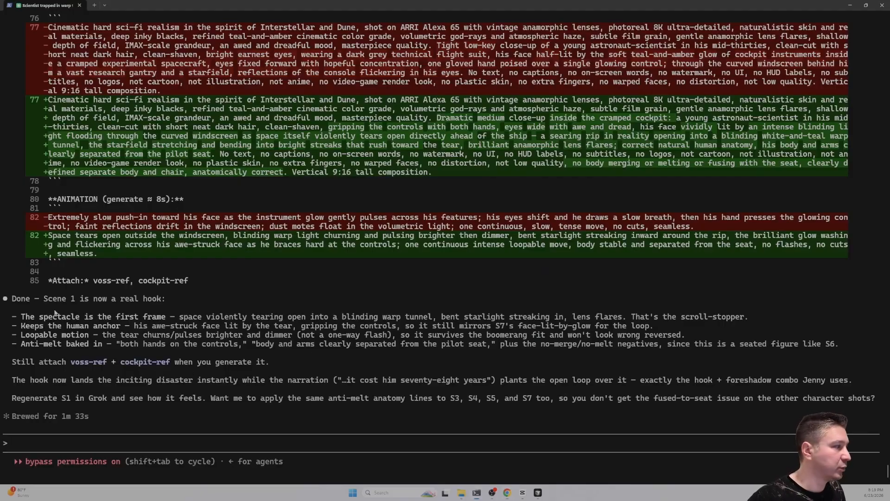
Copy the revised Scene 1 still prompt from GROK_PROMPTS.md and paste it into a new Grok Imagine image prompt.
left_click_drag(55, 313, 211, 312)
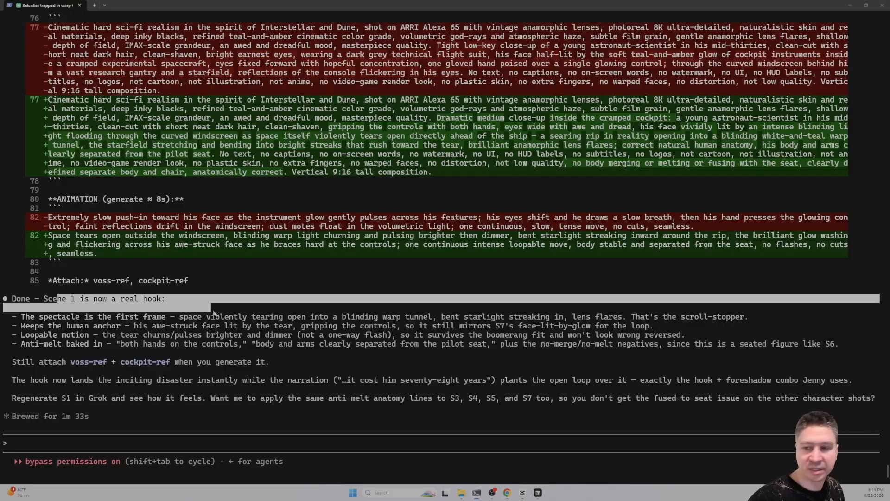
key("alt+Tab")
scroll(528, 264, "up", 10)
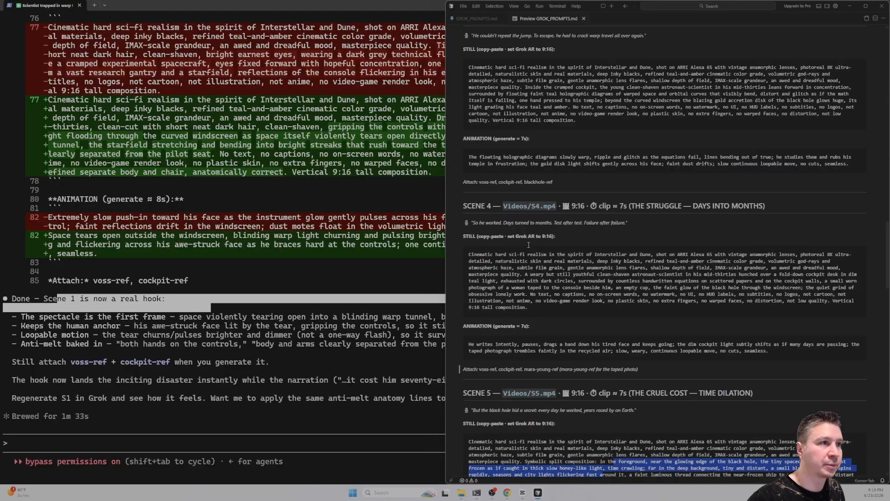
scroll(528, 265, "up", 10)
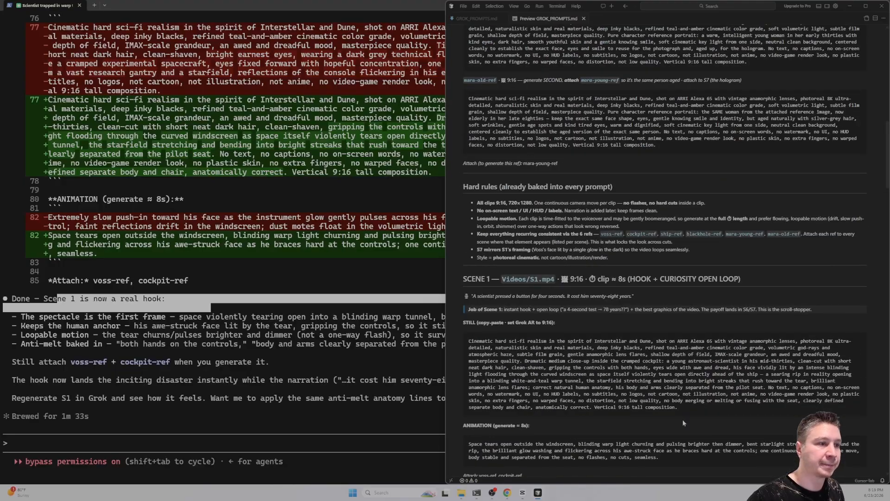
left_click_drag(682, 409, 465, 346)
key("alt+Tab")
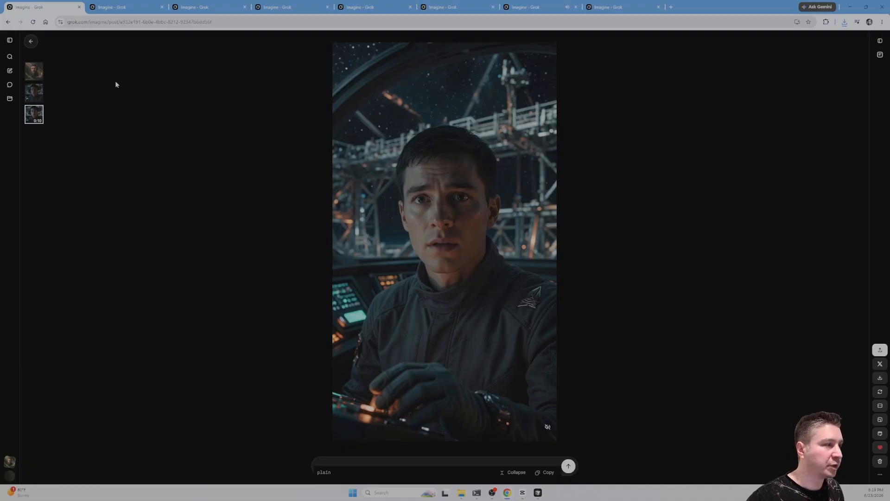
left_click(30, 42)
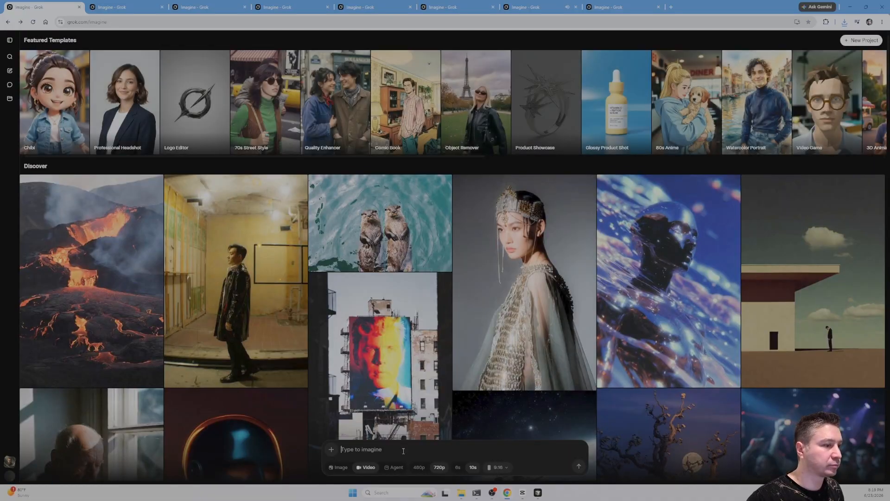
left_click(341, 467)
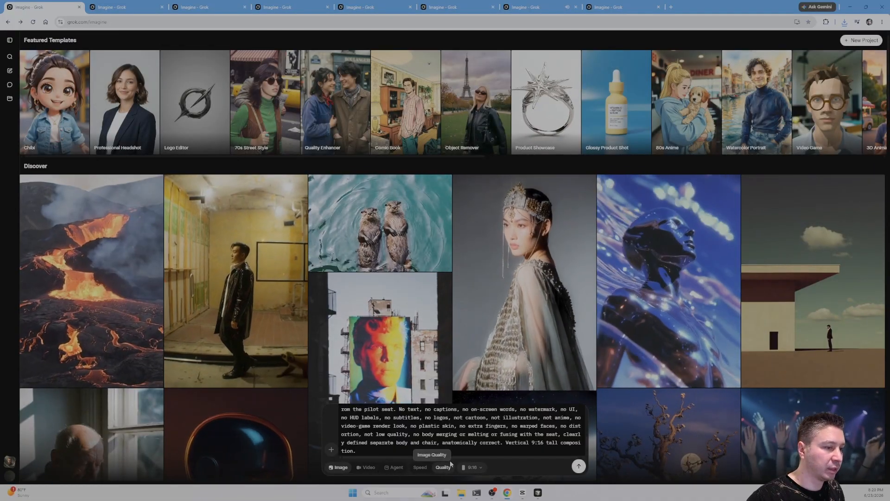
Attach voss-ref and cockpit-ref from the references folder to the Scene 1 prompt and generate the still.
key("alt+Tab")
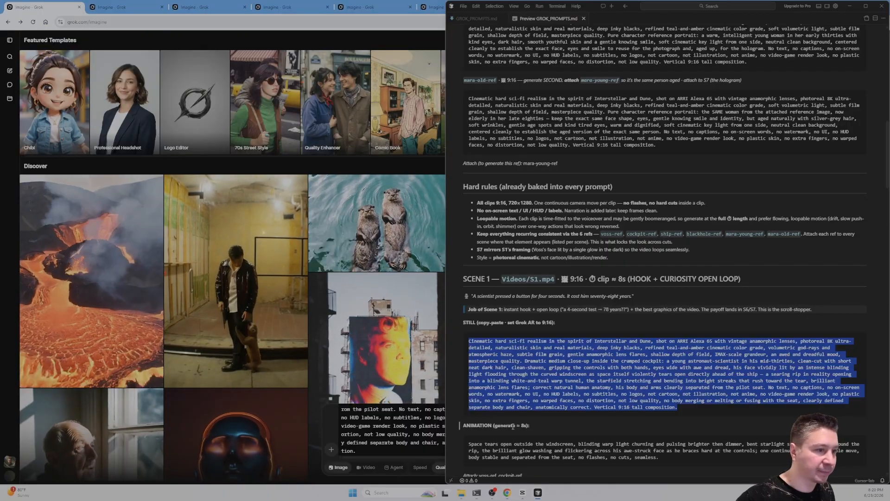
scroll(502, 405, "down", 2)
key("alt+Tab")
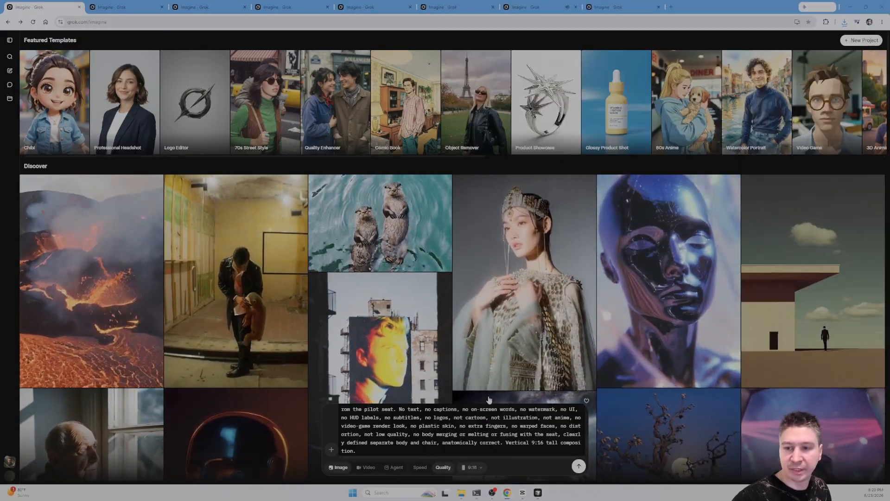
key("alt+Tab")
key("alt+Up")
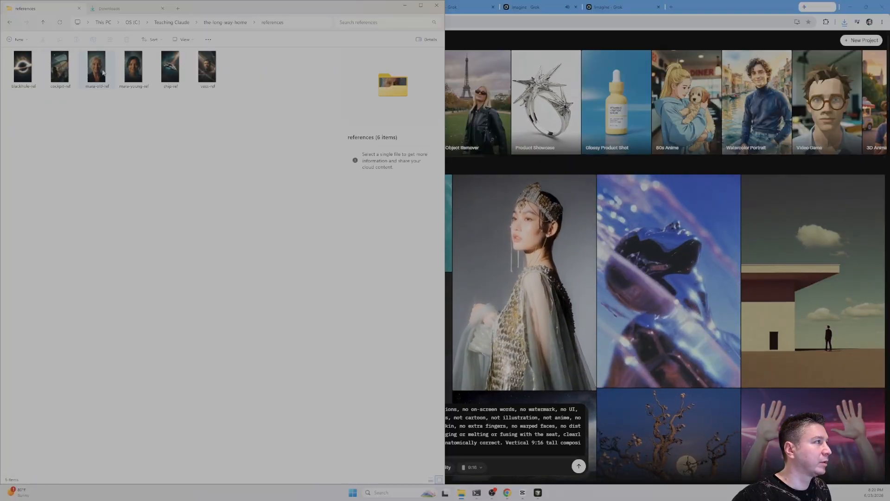
left_click(209, 73)
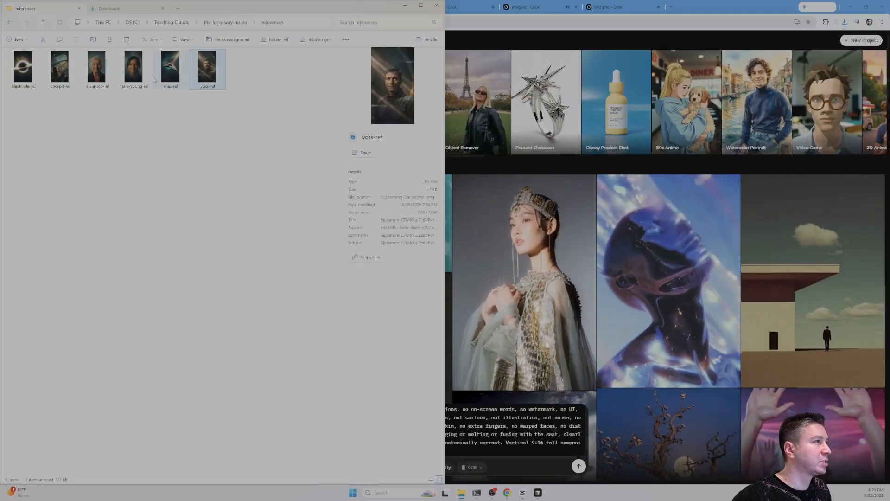
left_click(61, 68, "ctrl")
left_click_drag(61, 69, 468, 345)
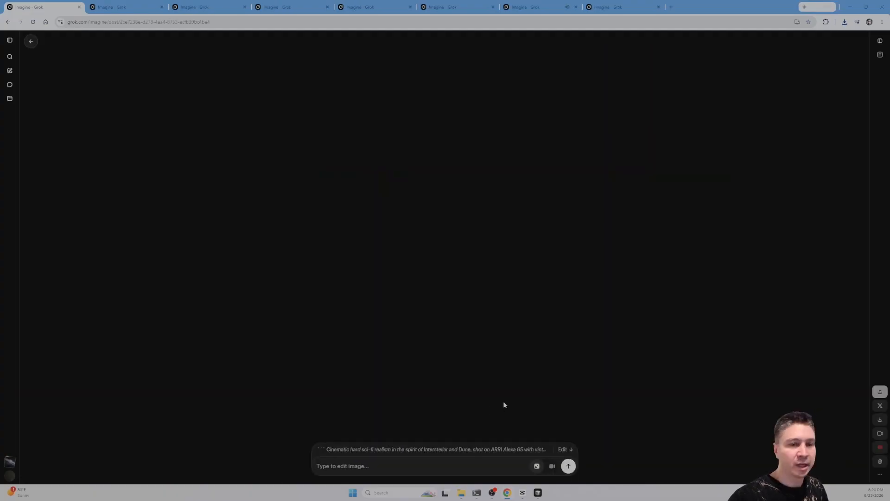
Copy the Scene 1 animation prompt from GROK_PROMPTS.md and generate a 720p, 10 s video from the new cockpit still with it.
key("alt+Tab")
left_click_drag(666, 392, 464, 374)
left_click(302, 338)
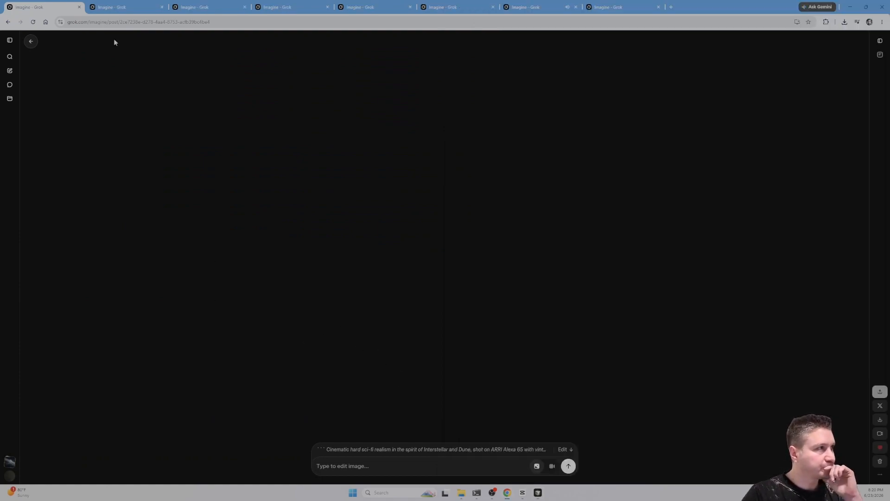
left_click(115, 7)
left_click(50, 7)
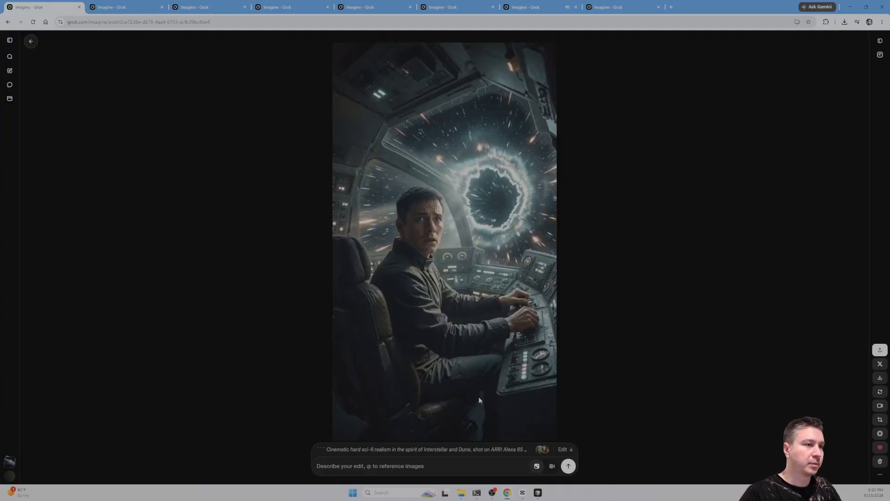
left_click(563, 449)
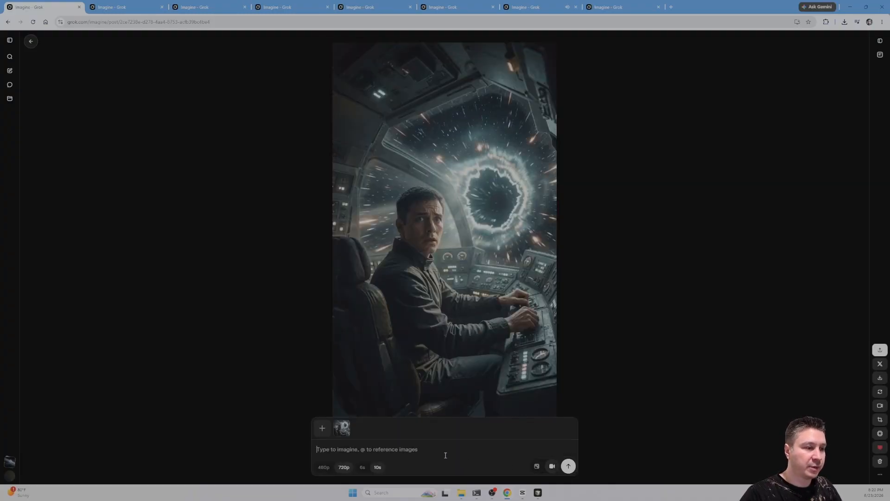
key("ctrl+v")
left_click(568, 466)
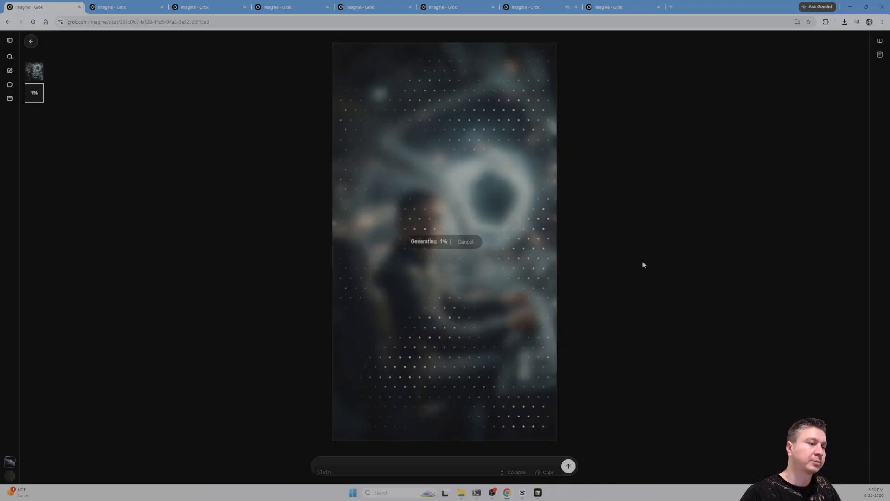
Close the other Grok Imagine browser tabs, keeping only the one generating the Scene 1 video.
key("ctrl+Tab")
key("ctrl+shift+Tab")
key("ctrl+Tab")
key("ctrl+Tab")
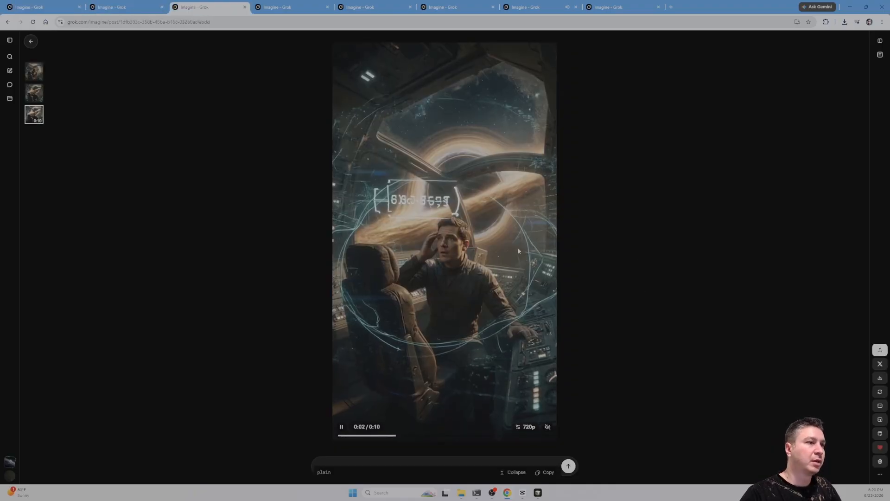
key("ctrl+shift+Tab")
key("ctrl+w")
key("ctrl+w")
key("ctrl+w")
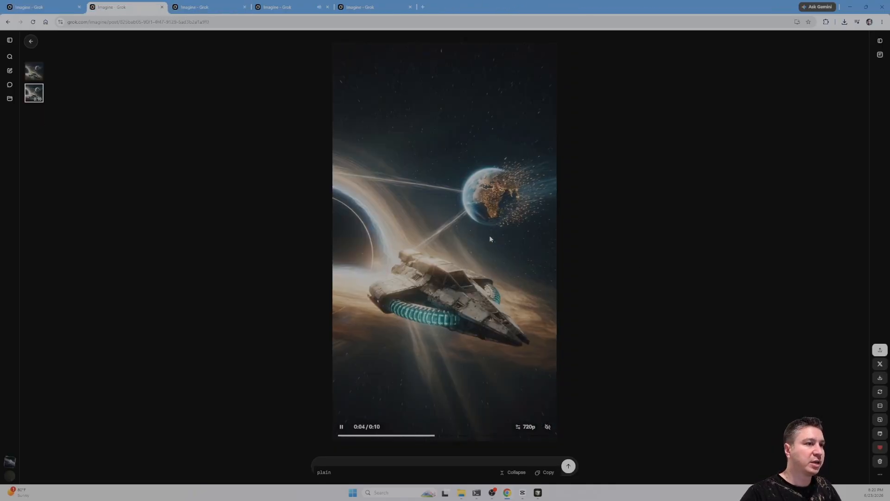
key("ctrl+w")
key("ctrl+w")
key("ctrl+w")
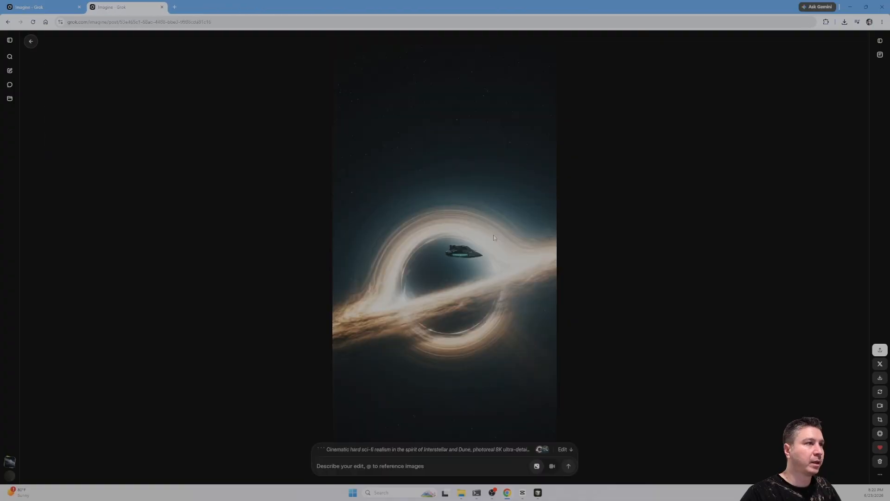
key("ctrl+w")
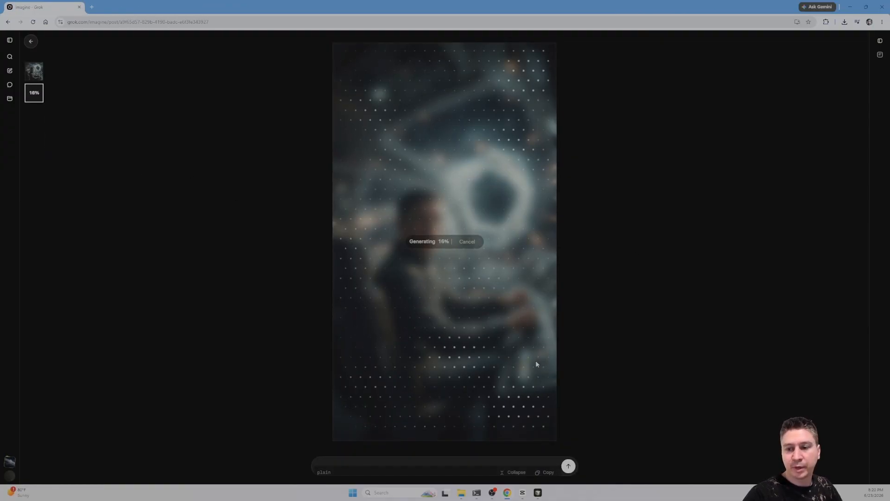
Reopen the closed tab with the black hole thumbnail base image and start an edit of that image.
key("ctrl+shift+t")
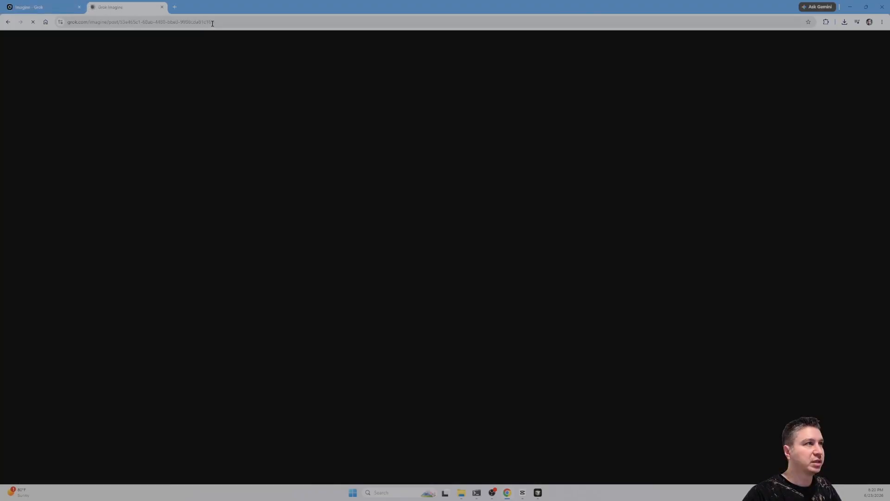
left_click(207, 21)
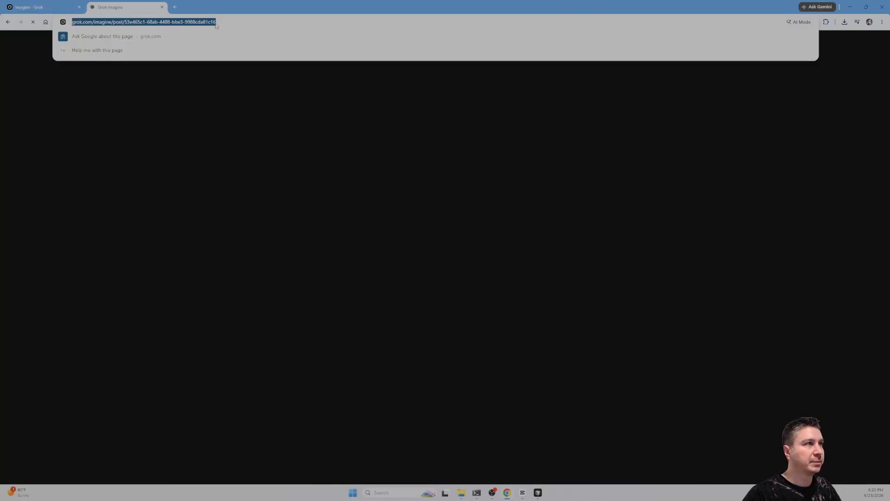
left_click(237, 22)
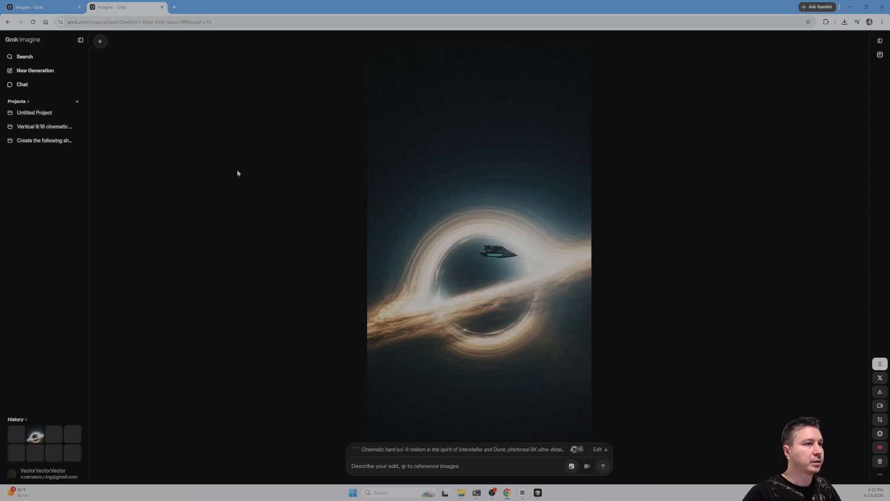
left_click(485, 472)
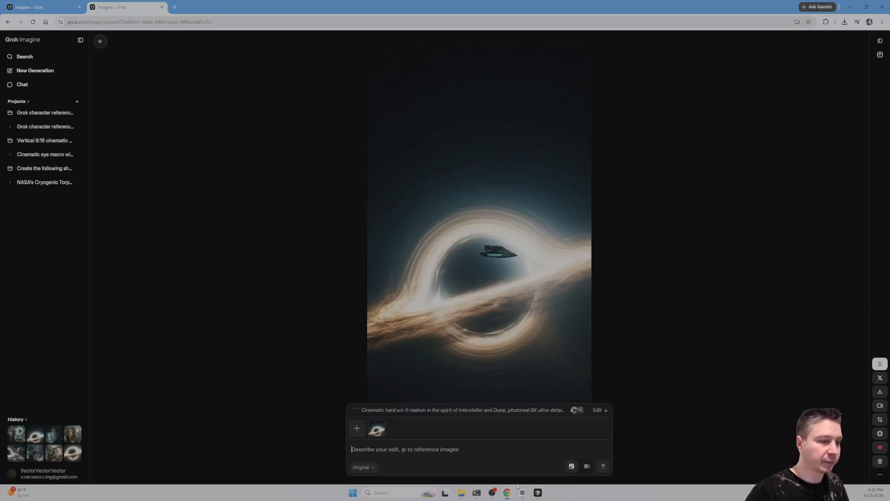
Copy the thumbnail's Step 2 add-text prompt from GROK_PROMPTS.md and run it as an edit of the black hole image.
left_click(538, 492)
scroll(544, 335, "down", 10)
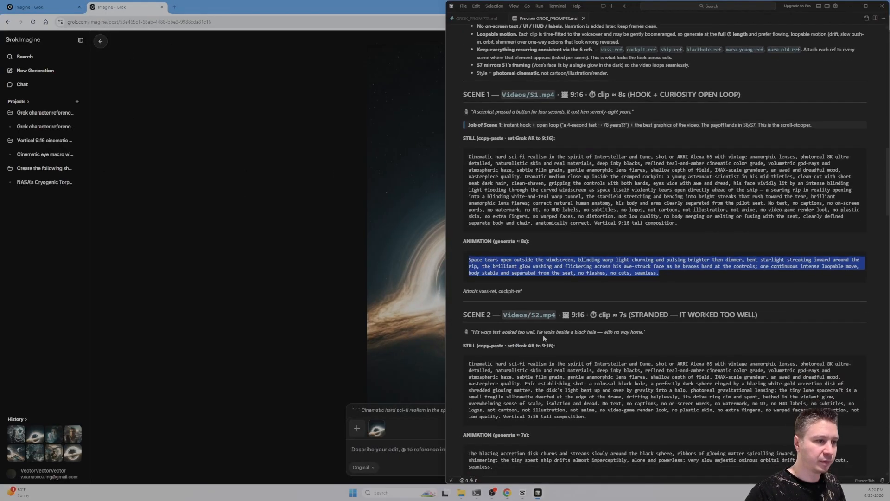
scroll(536, 340, "up", 3)
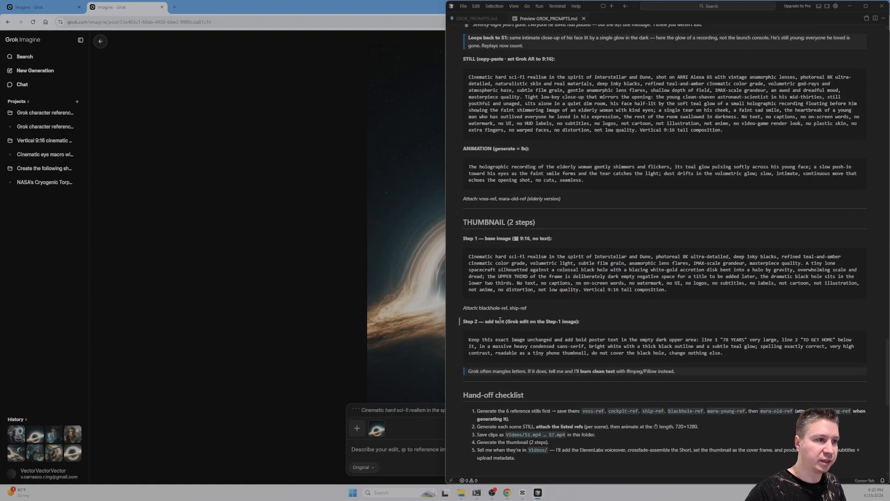
mouse_move(468, 341)
left_mouse_down()
mouse_move(741, 355)
mouse_move(469, 342)
left_mouse_up()
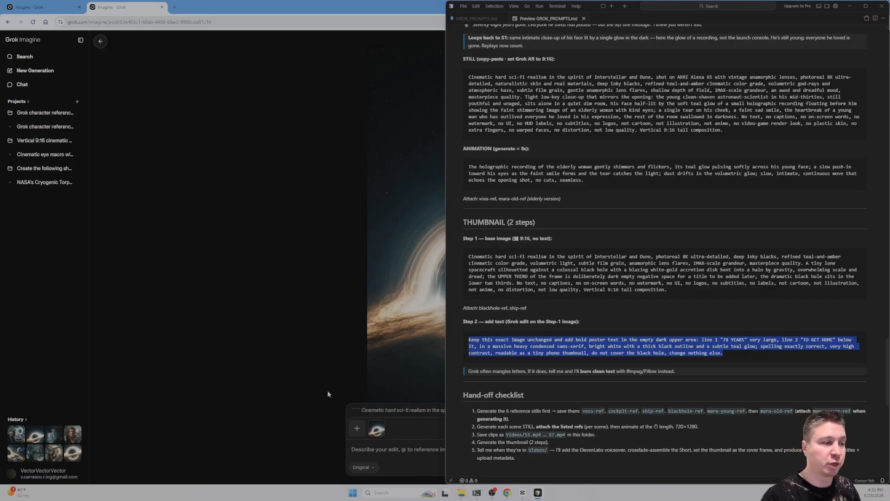
left_click(389, 446)
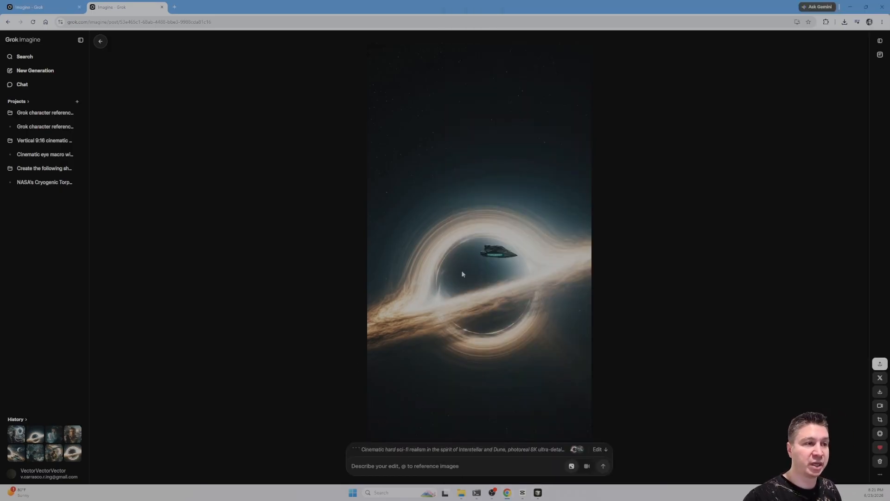
left_click(467, 466)
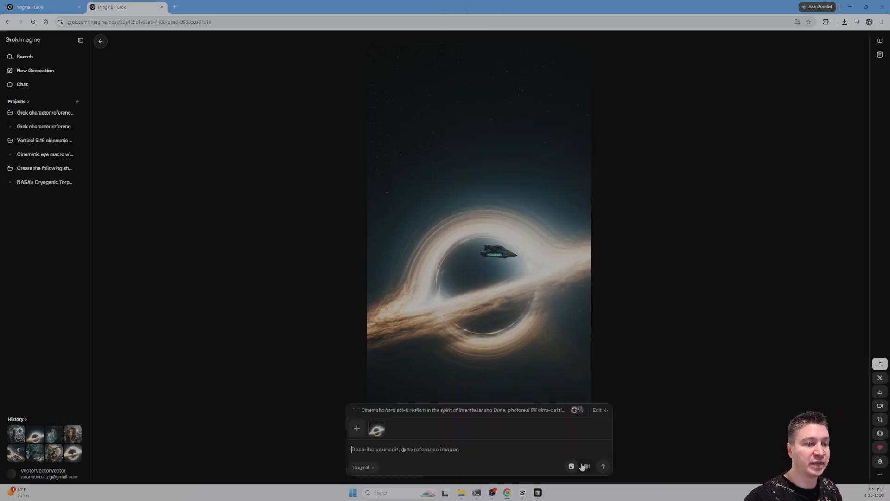
key("ctrl+v")
key("Return")
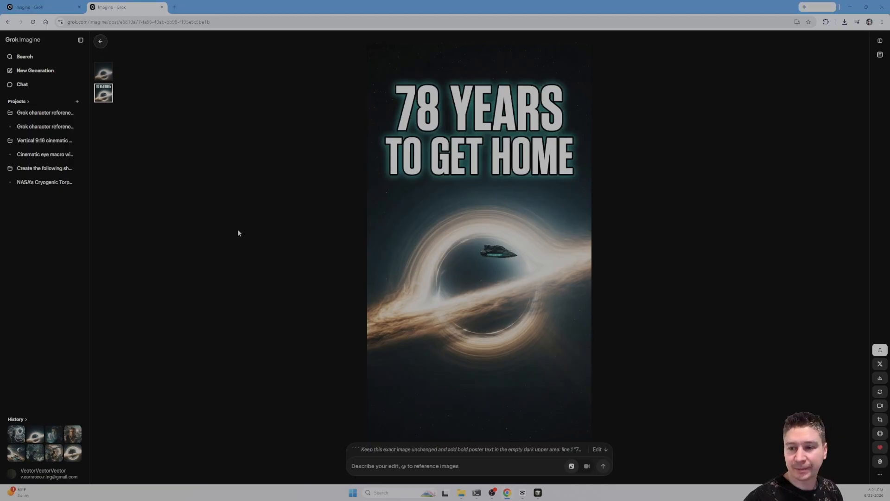
key("alt+Tab")
key("alt+Tab")
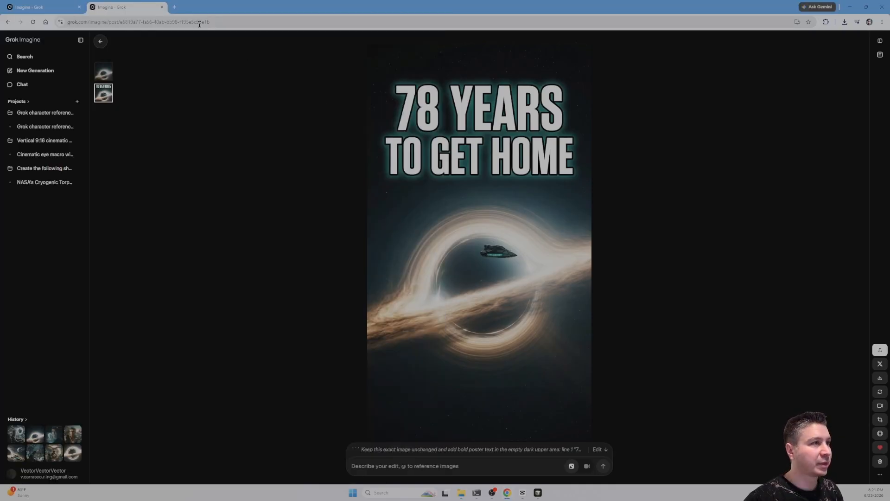
Review the generated Scene 1 clip and read through its animation prompt, checking the wording on the warp, the pilot's face and his movement.
left_click(61, 8)
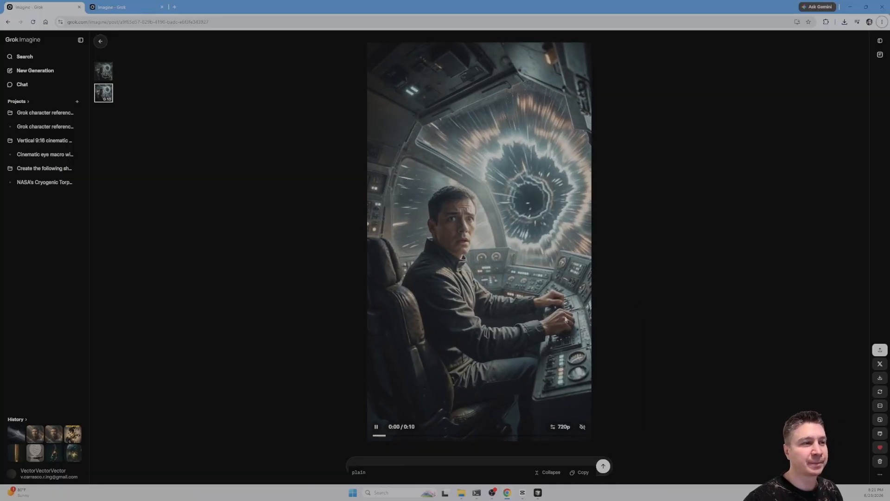
left_click(466, 464)
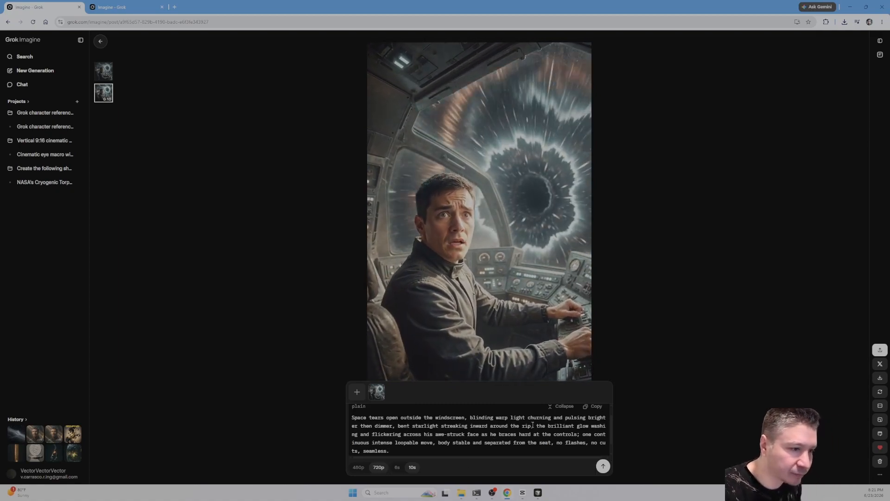
scroll(528, 429, "up", 1)
scroll(464, 427, "down", 1)
scroll(384, 430, "up", 1)
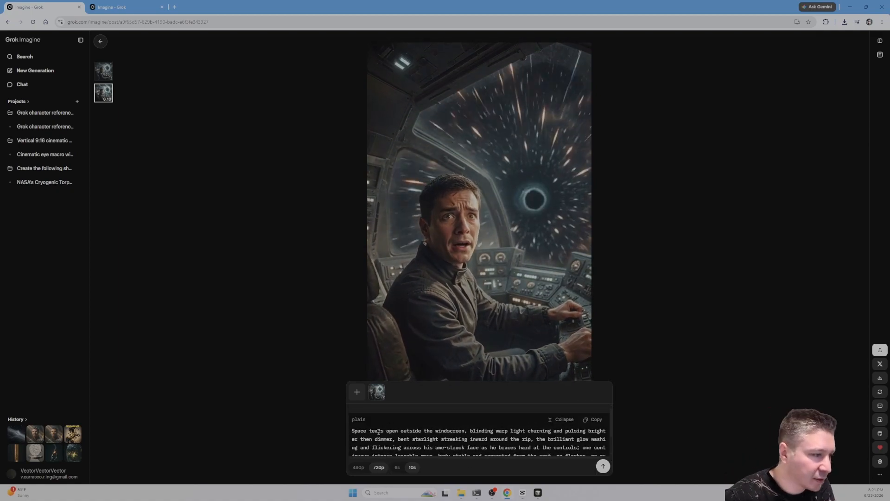
left_click_drag(364, 431, 434, 440)
left_click(485, 432)
scroll(488, 428, "down", 1)
scroll(488, 428, "up", 1)
left_click(469, 439)
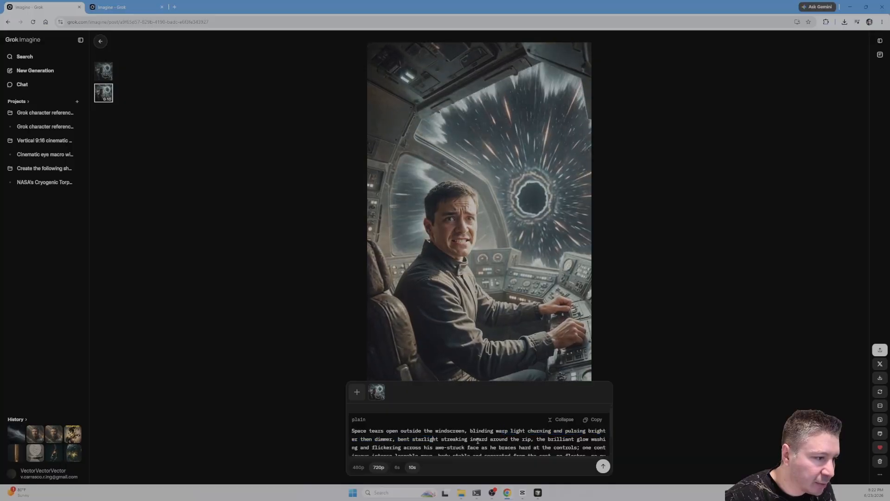
scroll(528, 436, "down", 1)
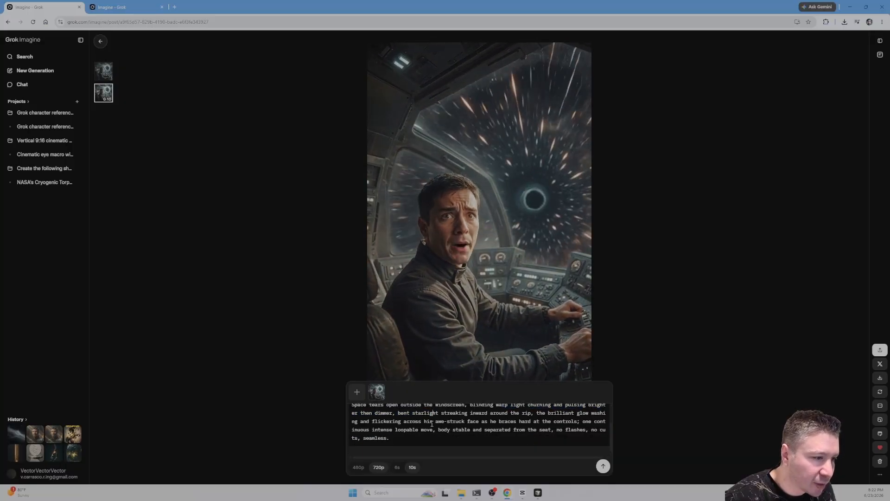
left_click_drag(423, 422, 523, 423)
left_click(487, 423)
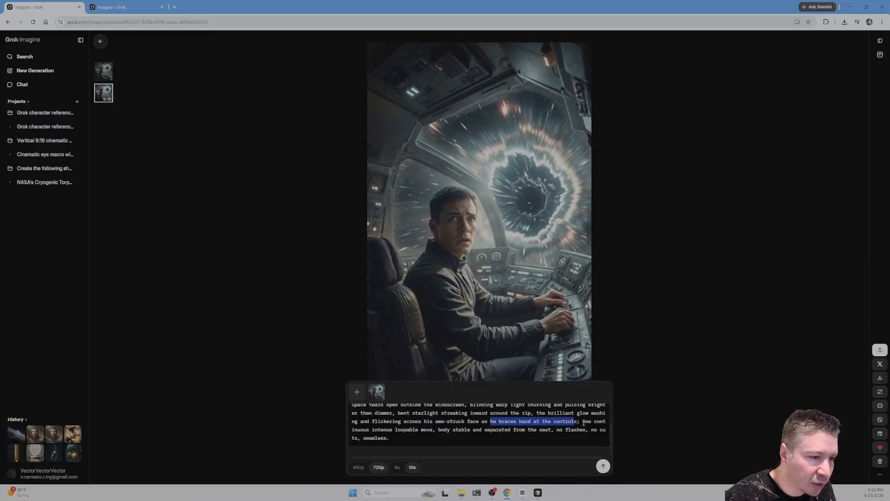
left_click_drag(584, 423, 480, 431)
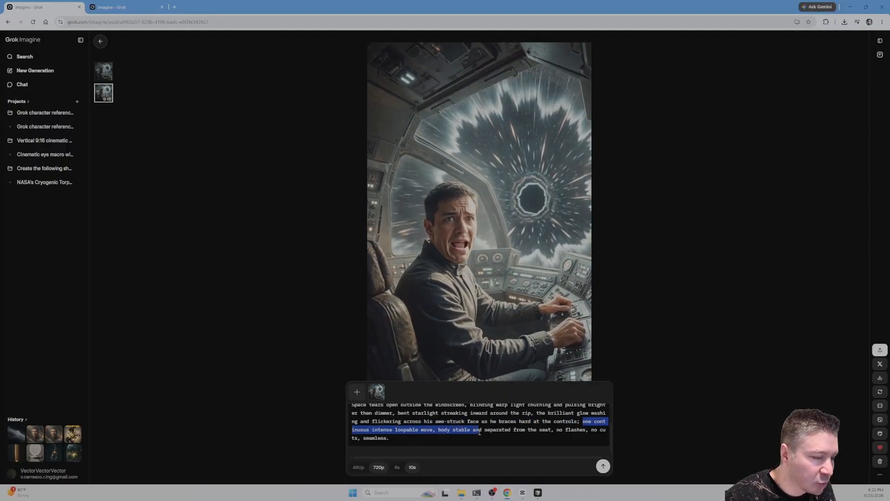
Add "Do not talk." to the end of the Scene 1 animation prompt and copy the whole prompt.
key("ctrl+End")
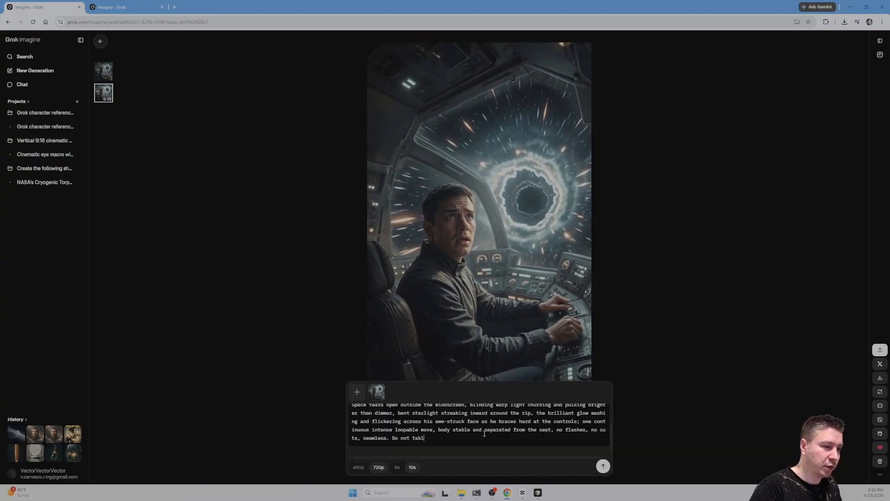
key("BackSpace")
key("BackSpace")
type("lk, do no")
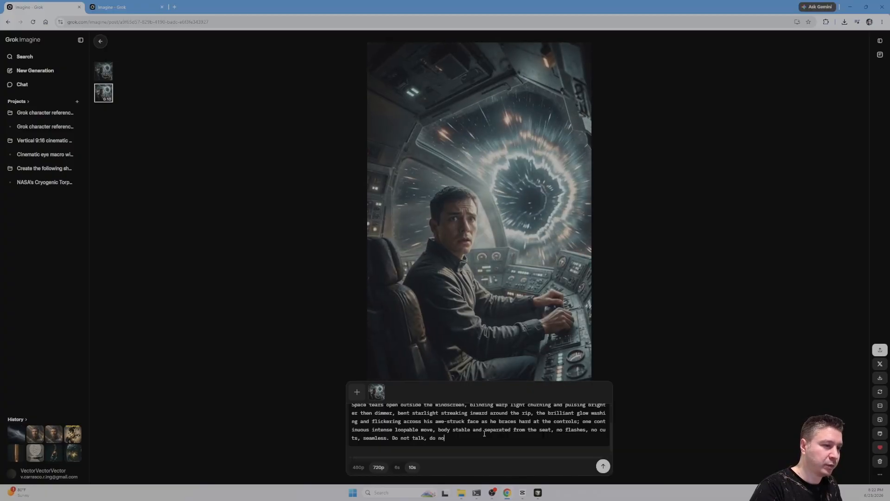
type("t open his mou")
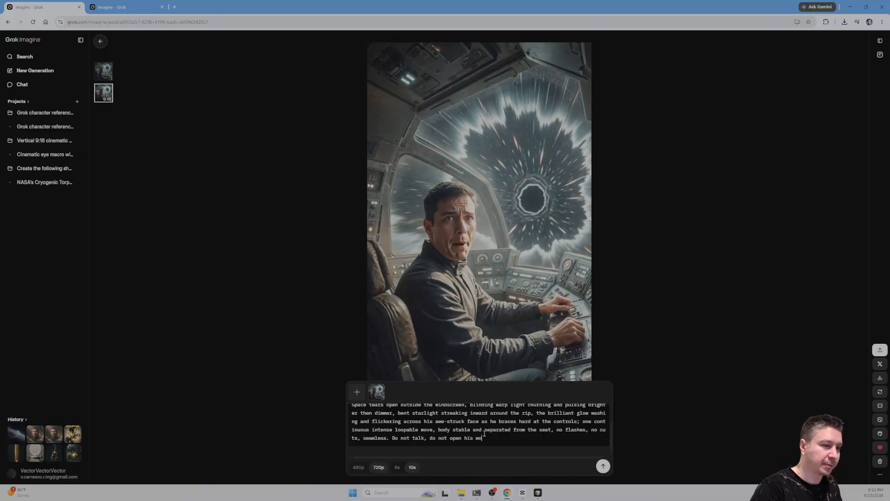
key("BackSpace")
key("BackSpace")
key("BackSpace")
key("BackSpace")
key("BackSpace")
key("BackSpace")
key("BackSpace")
key("BackSpace")
key("BackSpace")
key("BackSpace")
key("BackSpace")
key("BackSpace")
key("BackSpace")
key("BackSpace")
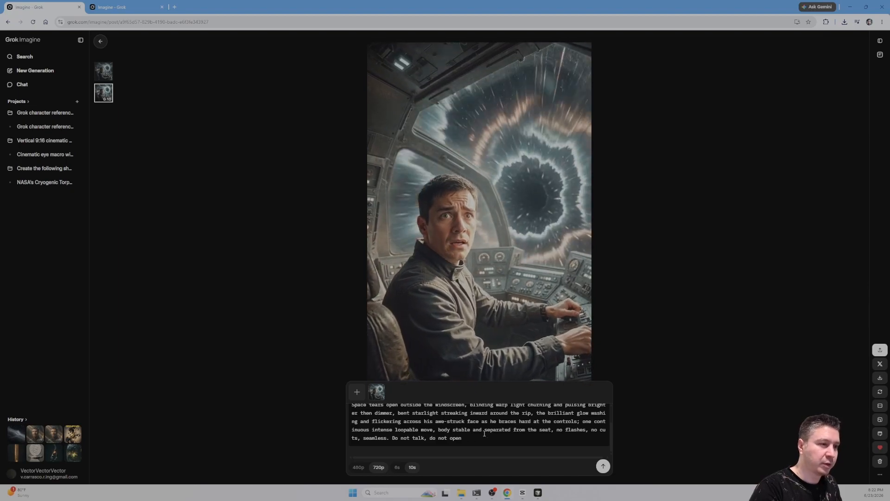
key("BackSpace")
key("BackSpace")
key("BackSpace")
key("BackSpace")
key("BackSpace")
key("BackSpace")
key("BackSpace")
type(".")
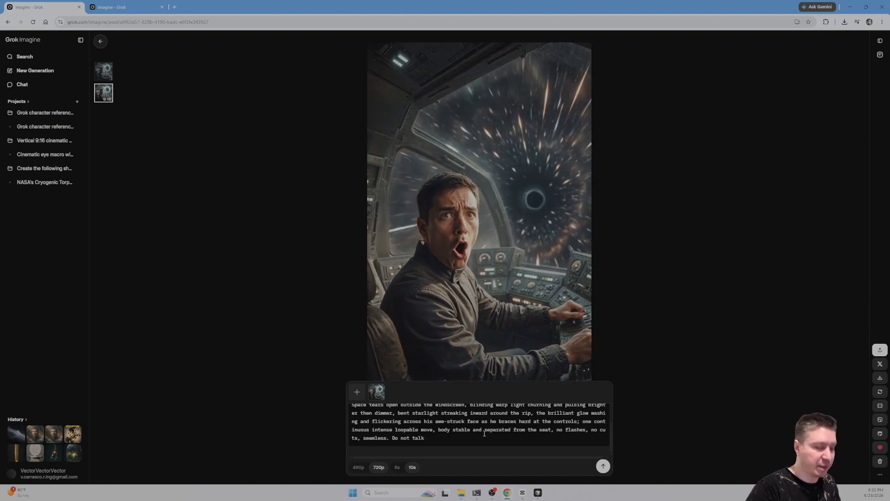
key("ctrl+a")
key("ctrl+c")
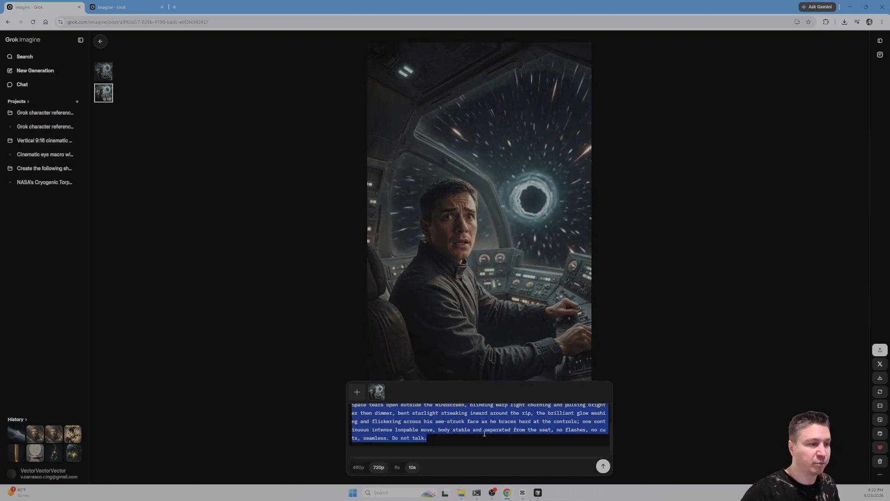
Replace the animation prompt on the original Scene 1 still with the copied version and generate a new video.
left_click(108, 72)
left_click(590, 469)
key("ctrl+a")
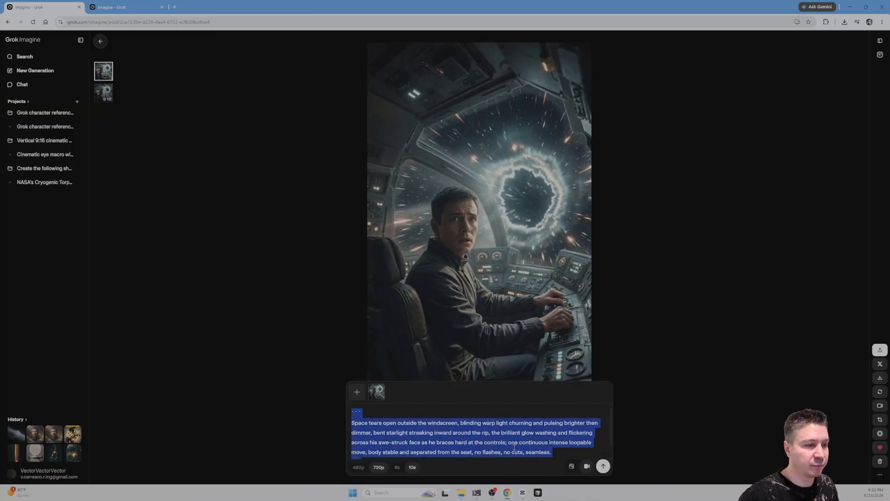
key("ctrl+v")
left_click(604, 467)
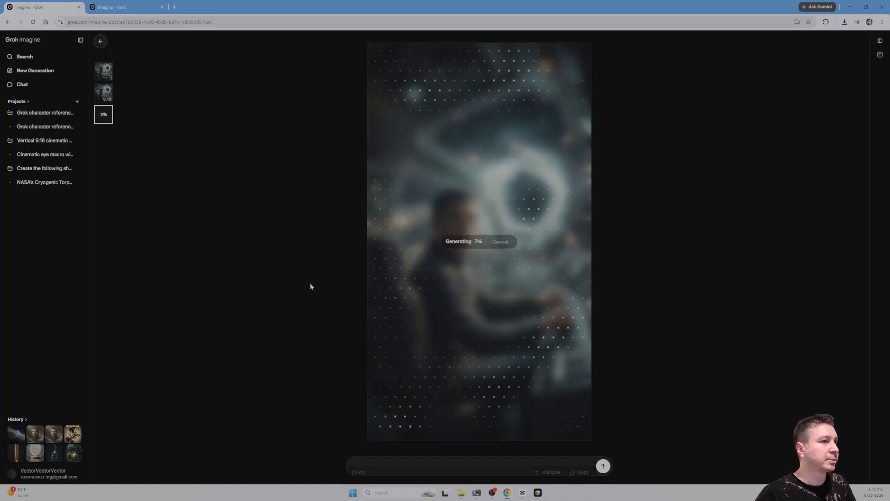
key("ctrl+Tab")
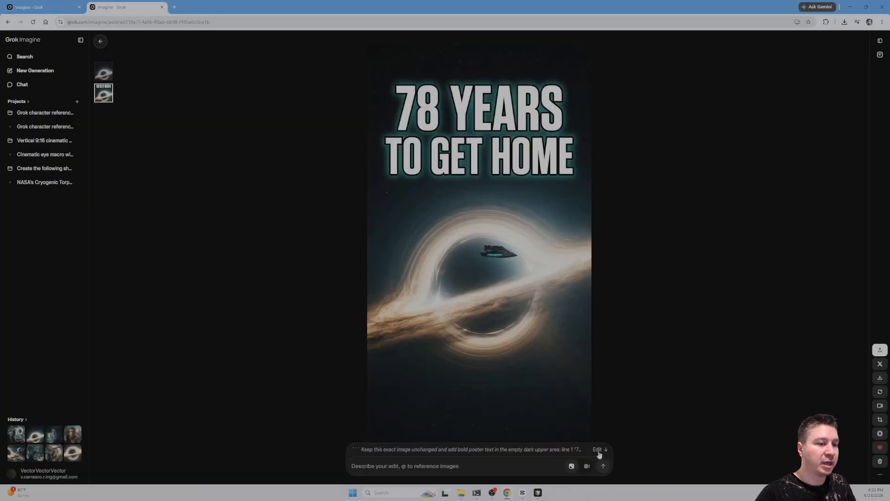
Download the titled black hole thumbnail and generate an edit of it with the prompt "Make it more impressive".
left_click(881, 377)
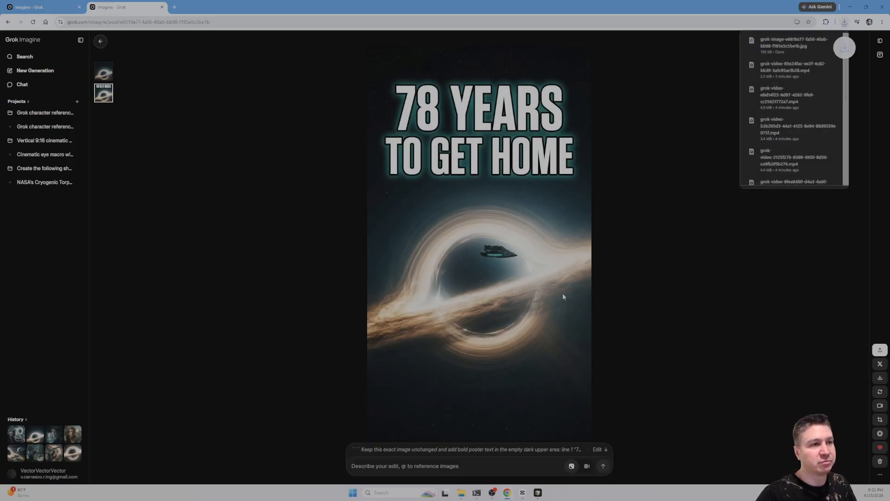
left_click(519, 462)
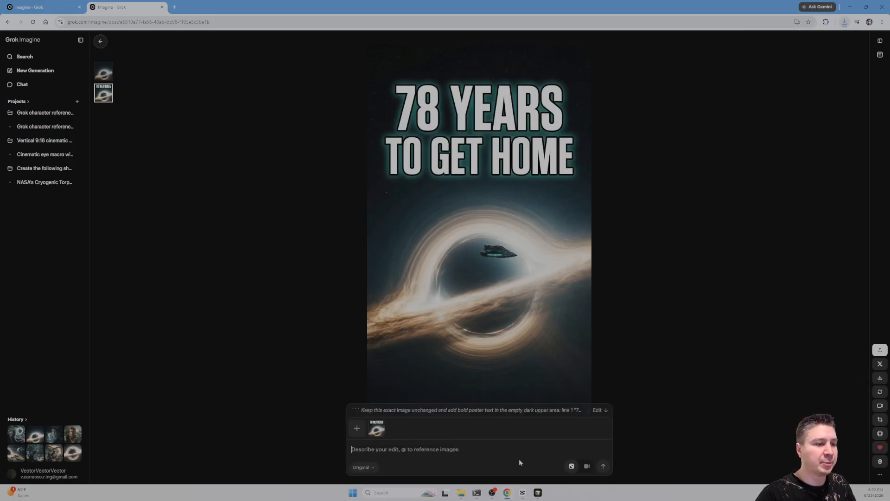
type("Make it more o")
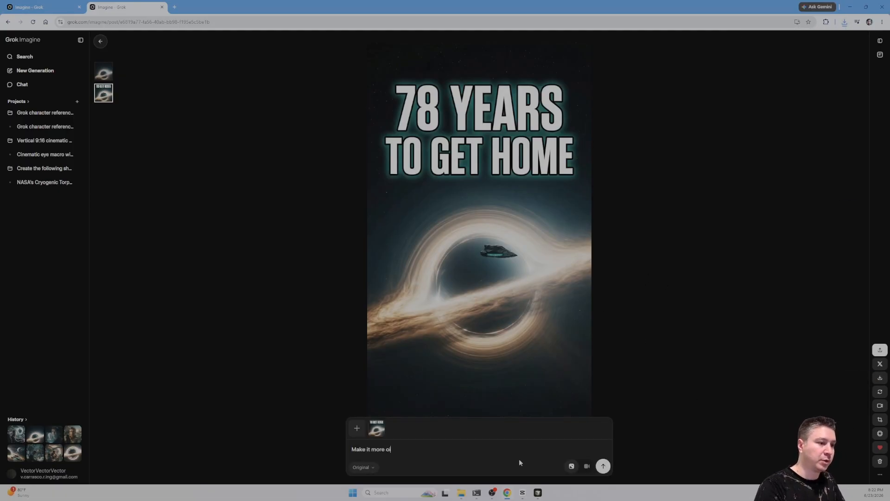
key("BackSpace")
type("impressive")
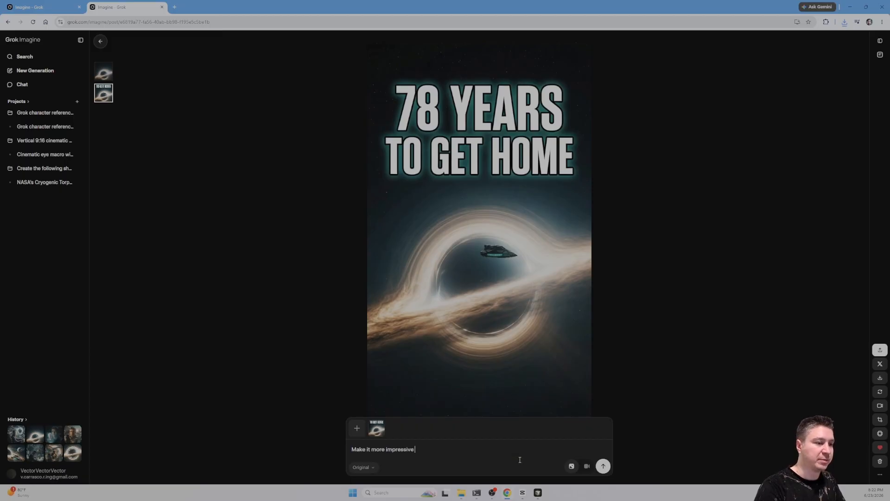
key("Return")
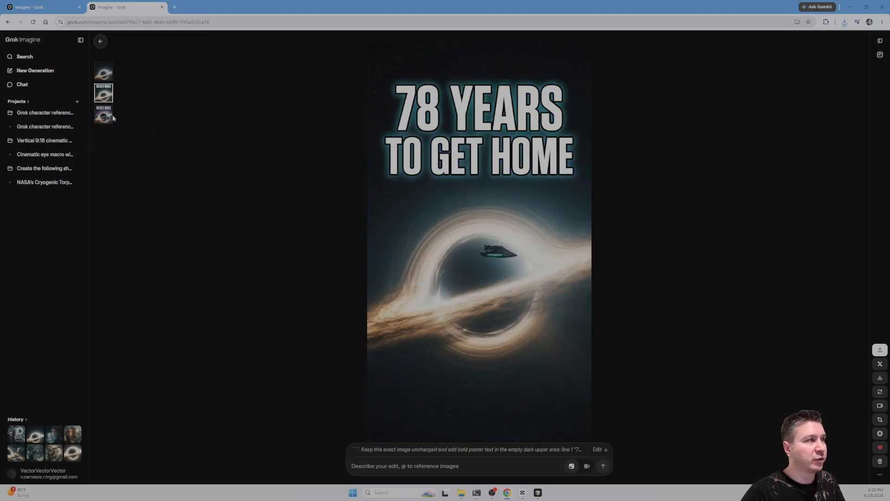
left_click(461, 466)
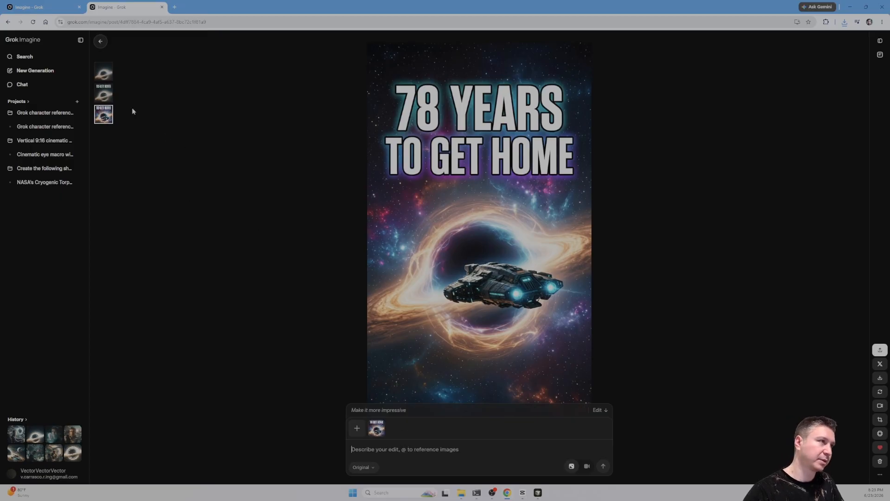
Return to the first titled thumbnail, generate an edit making it more impressive without modifying the ship, and compare it with the previous variation.
left_click(103, 92)
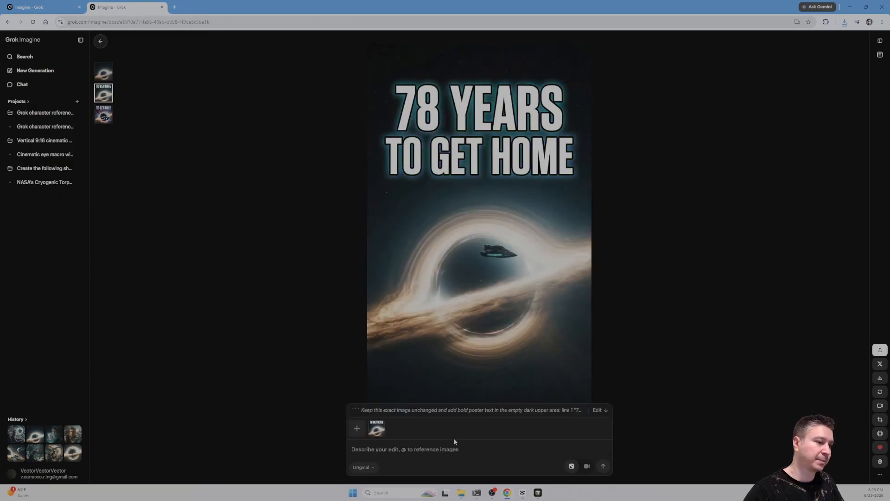
type("make it more impre")
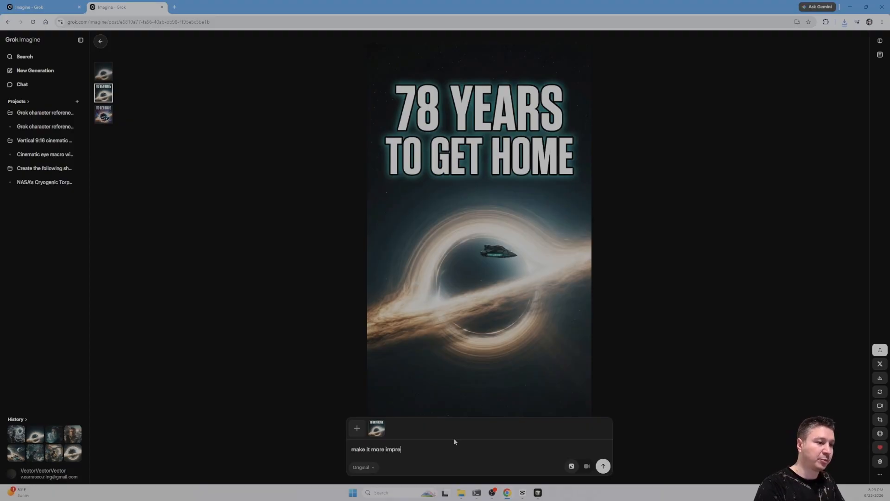
type("ssive wiho")
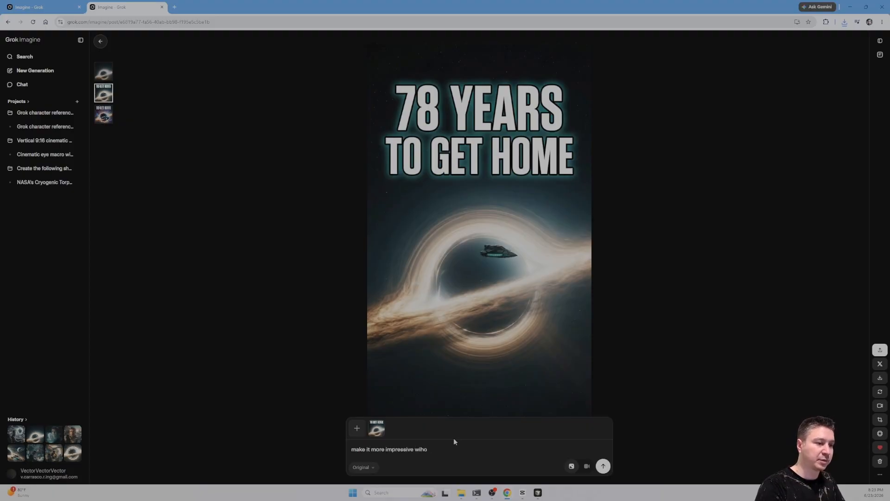
key("BackSpace")
key("BackSpace")
key("BackSpace")
key("BackSpace")
key("BackSpace")
type("thoug modifying the ship")
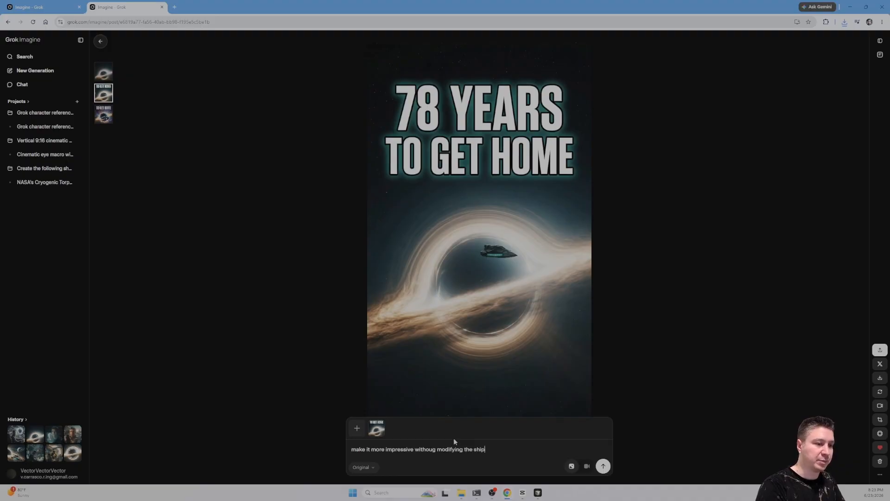
key("Return")
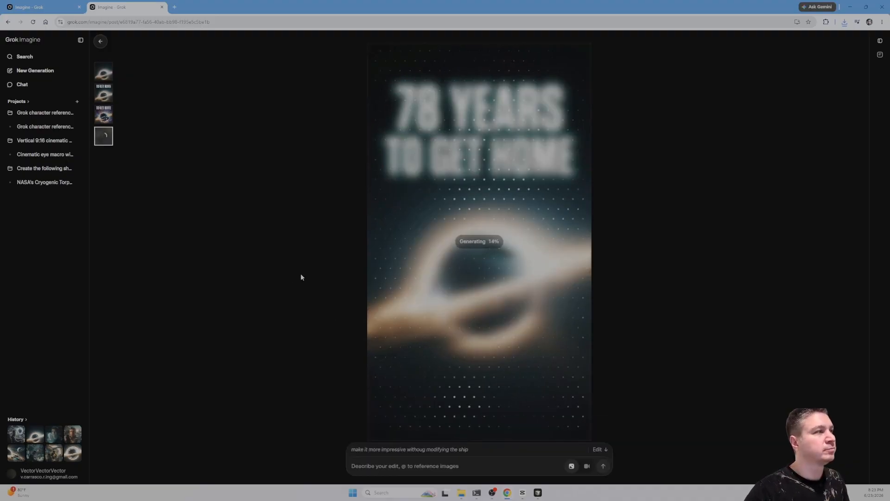
left_click(107, 115)
left_click(106, 133)
left_click(107, 117)
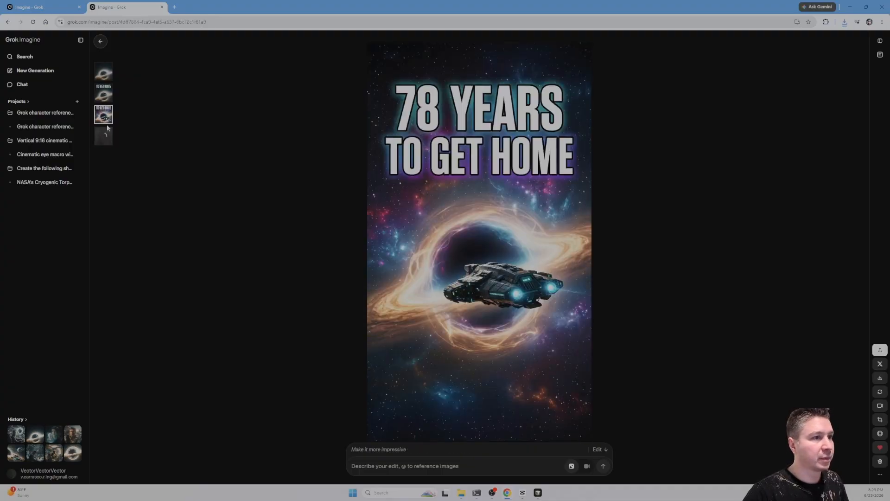
left_click(104, 136)
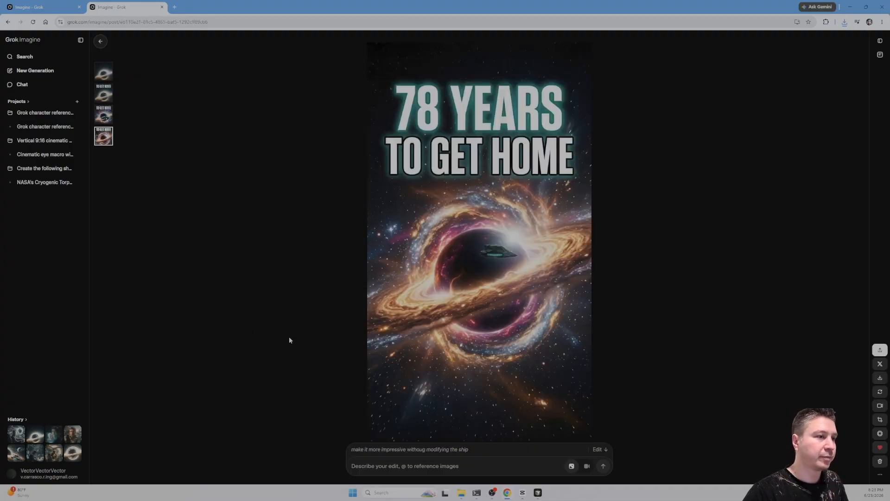
Generate an edit of the newest thumbnail with the prompt "make the ship a little bigger".
left_click(444, 468)
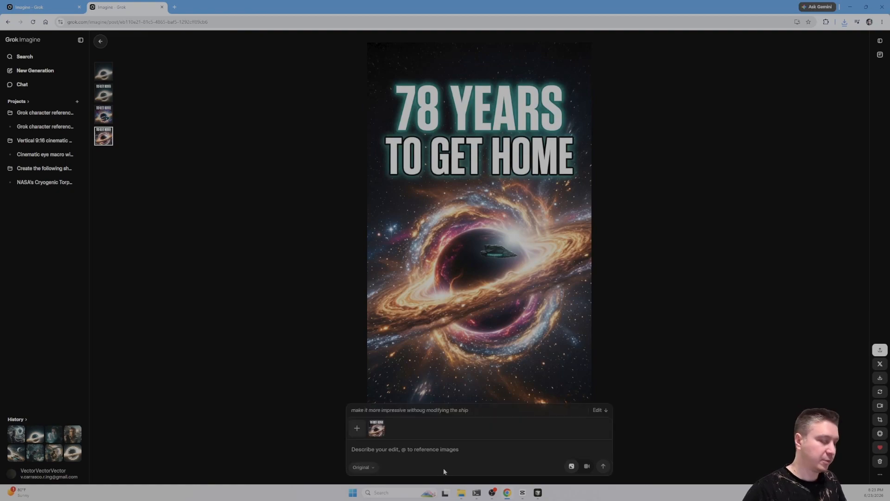
type("make the ship a ")
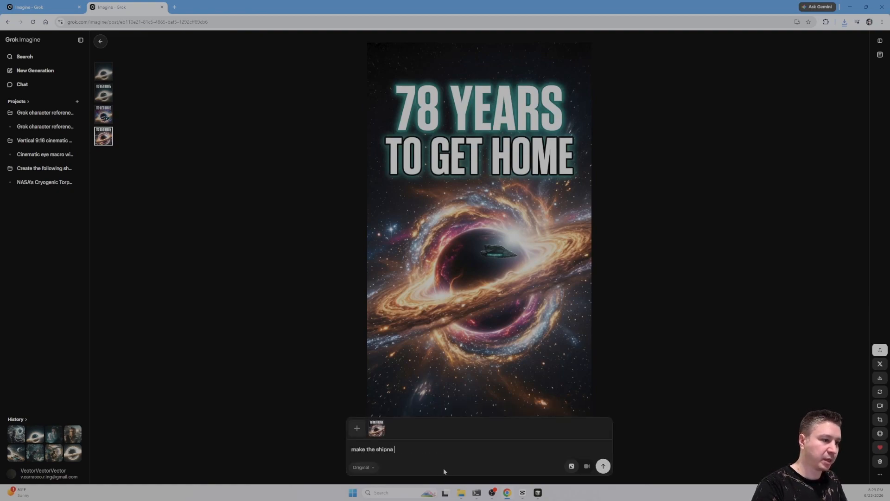
type("little bigger")
key("Return")
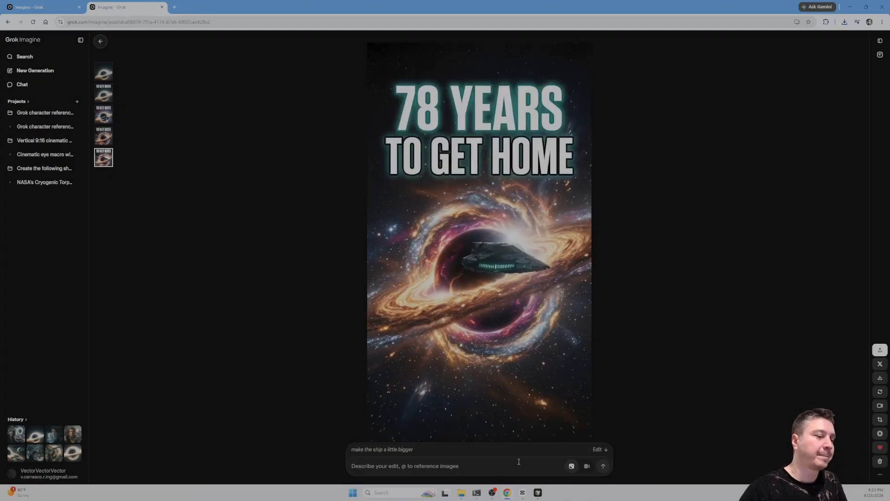
Generate another edit that puts the ship closer to the bottom left corner and bigger, like it's traveling towards the black hole.
type("make the ship")
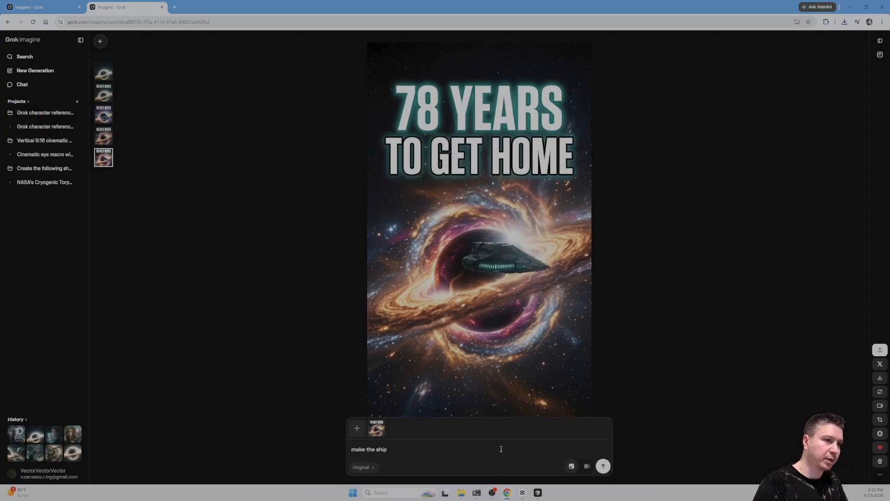
type(" closer to the")
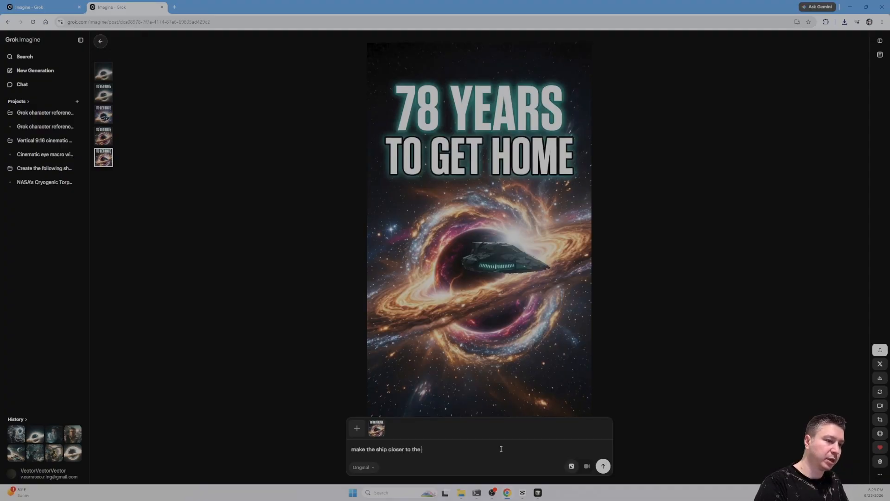
type(" bottom left cor")
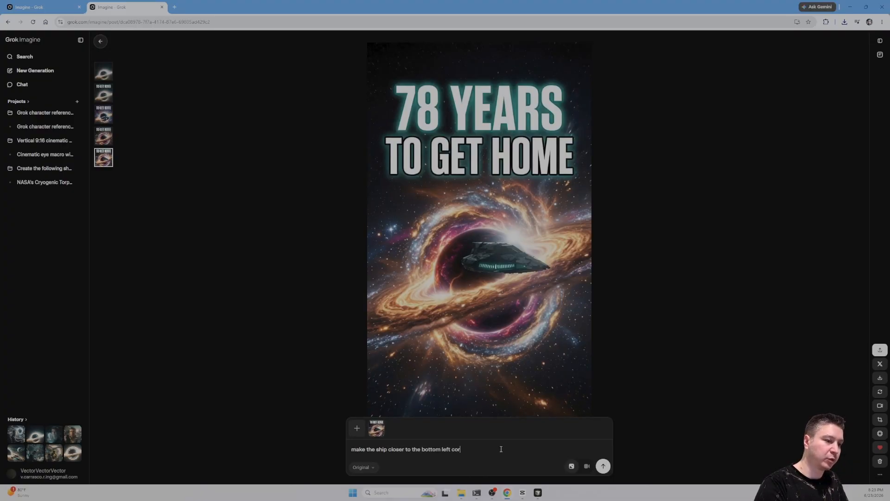
type("ner and make i")
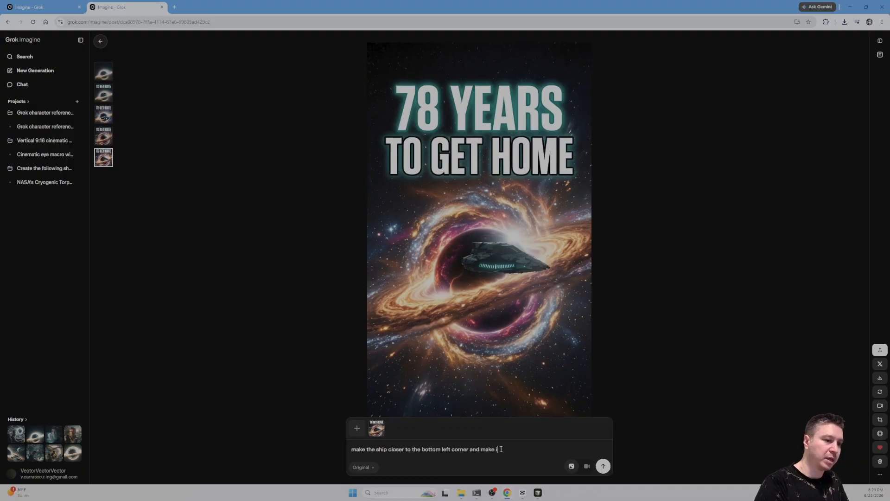
type("t bigger like its ")
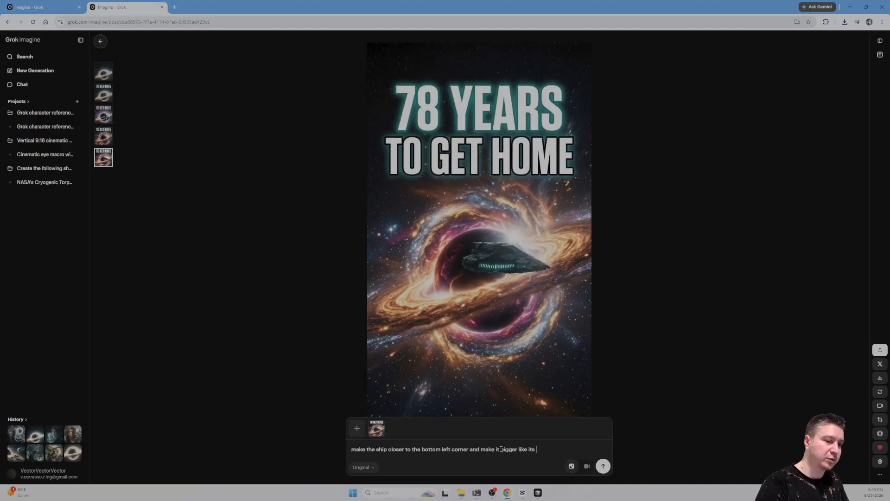
type("traveling towards t")
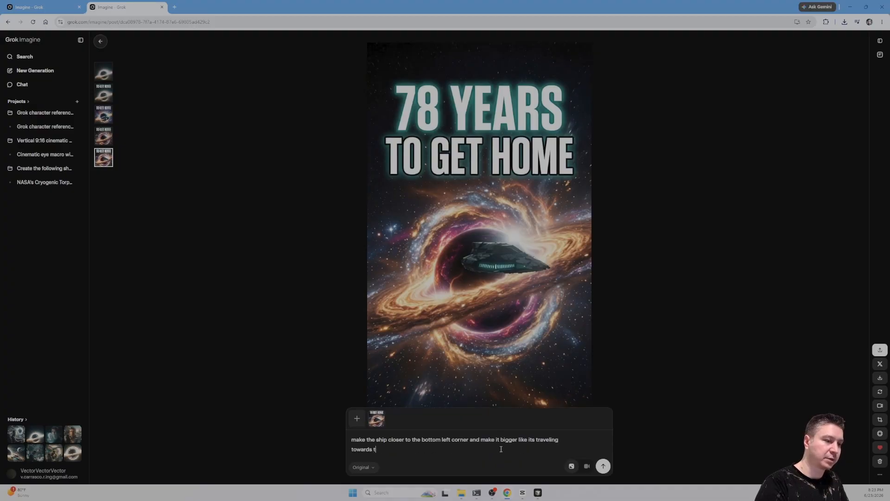
type("he black hole")
key("Return")
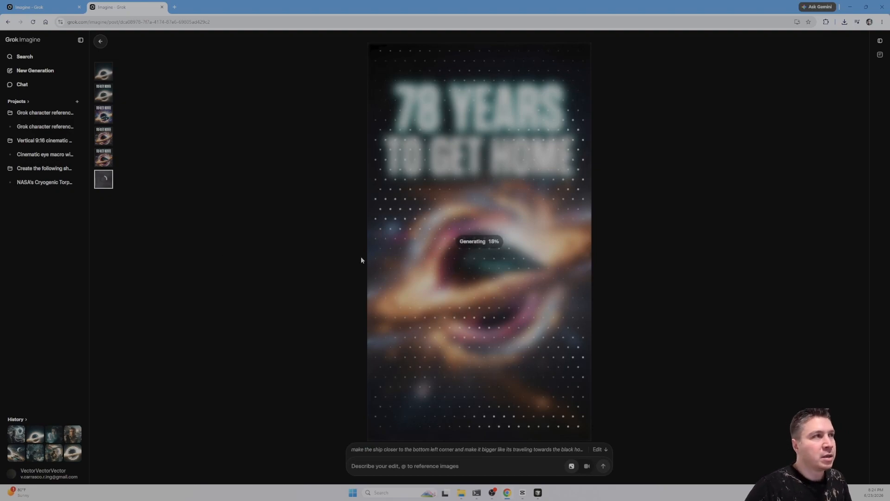
Go back to the regenerated Scene 1 cockpit clip and download it.
key("alt+Tab")
key("alt+Tab")
left_click(42, 7)
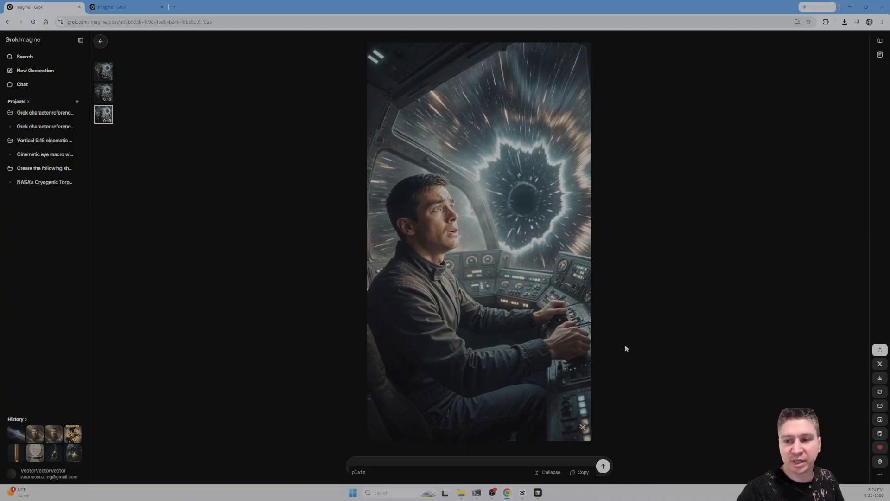
Move the downloaded Scene 1 clip from Downloads into the project's references folder and rename it S1.
left_click(462, 492)
left_click(110, 8)
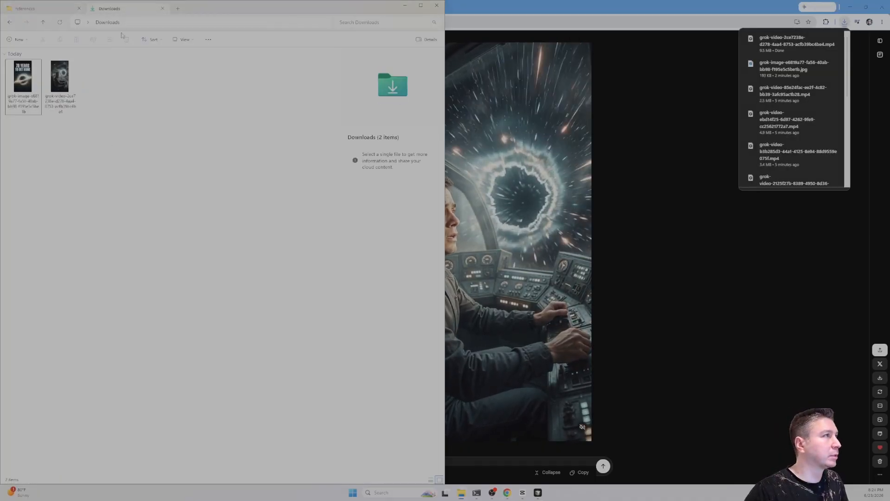
left_click(64, 90)
left_click_drag(144, 148, 57, 86)
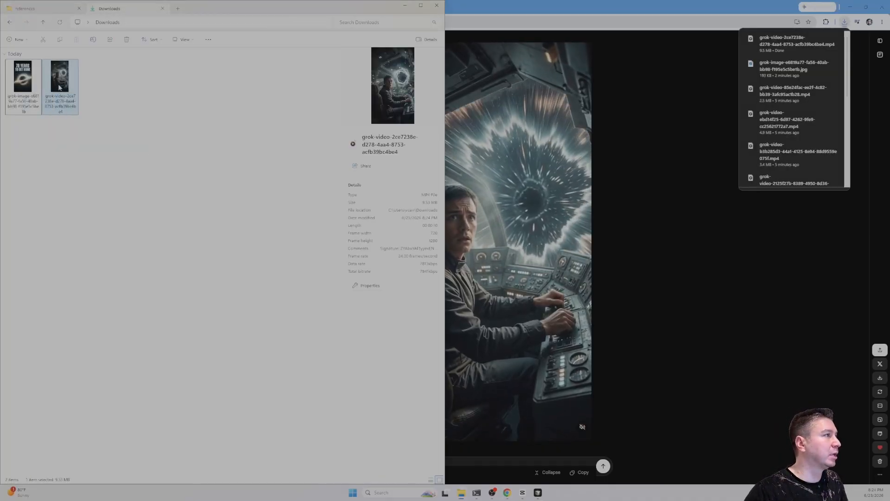
left_click(62, 7)
key("ctrl+v")
key("F2")
type("S")
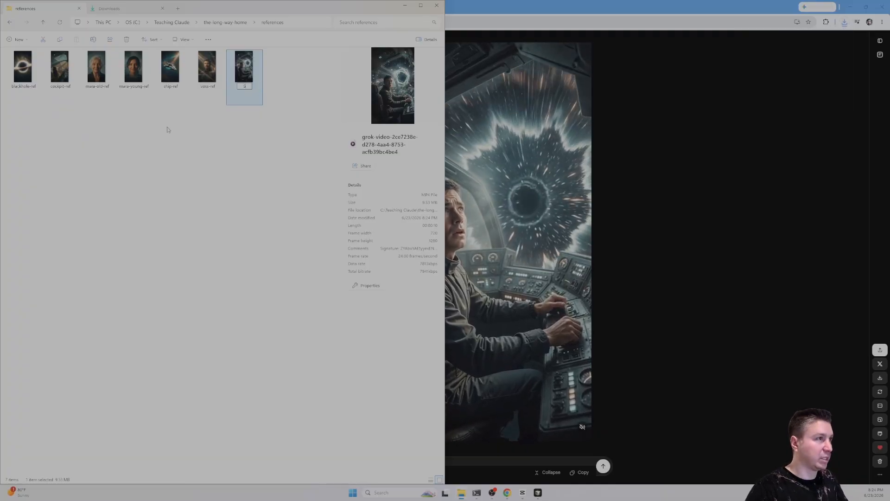
type("1")
key("Return")
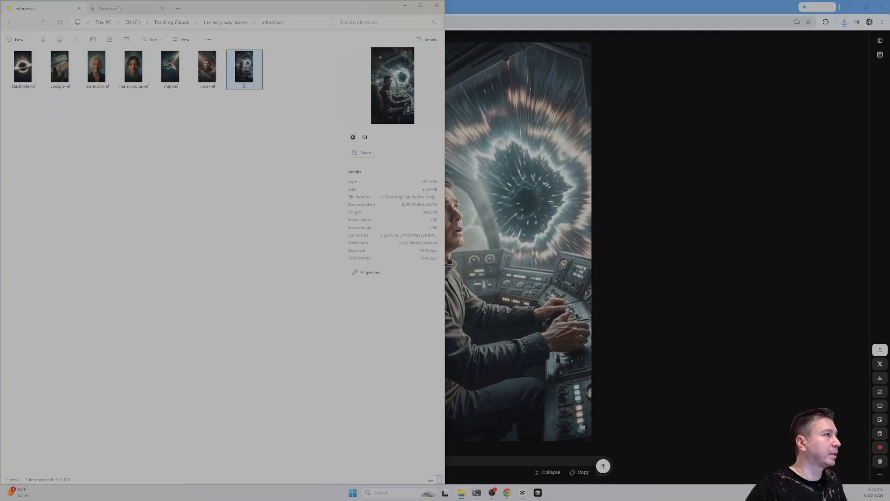
Move the S1 clip from the references folder into the project's Videos folder.
key("ctrl+x")
left_click(225, 23)
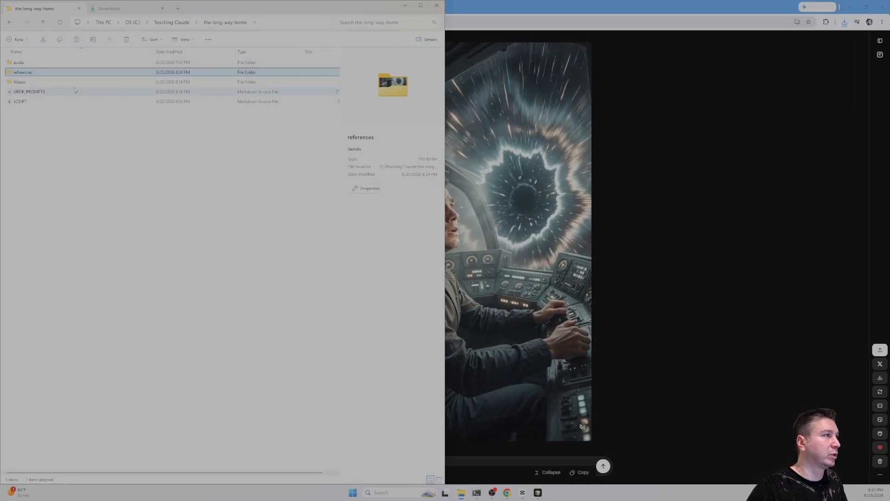
double_click(66, 84)
key("ctrl+v")
left_click(229, 113)
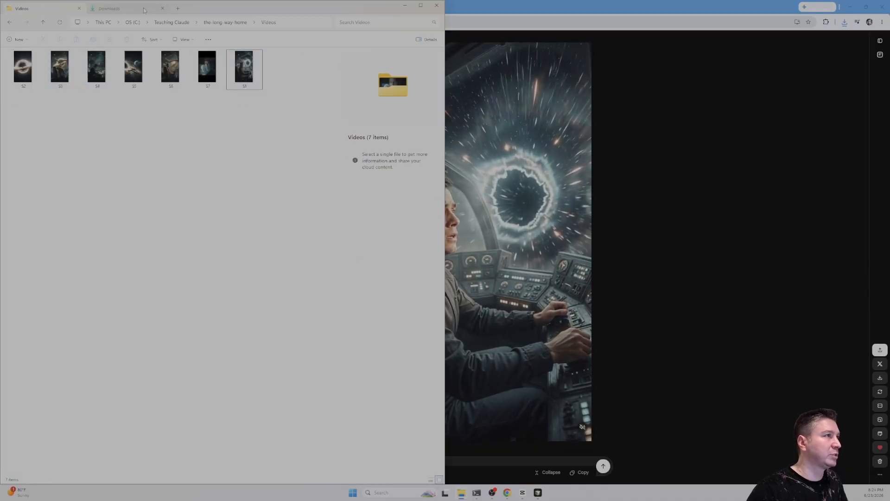
Delete the earlier titled thumbnail image from Downloads.
left_click(143, 10)
left_click(25, 85)
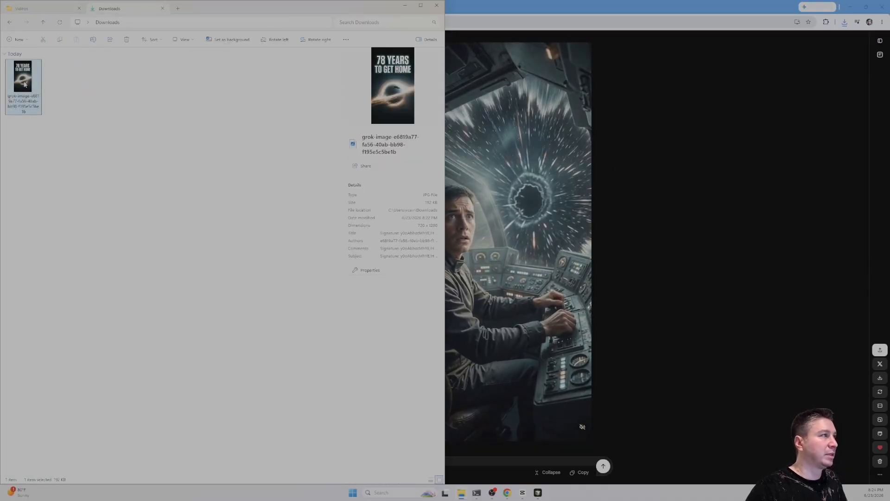
key("Delete")
Return to the titled thumbnail in Grok Imagine and attach ship-ref from the project's references folder to its edit prompt.
left_click(679, 210)
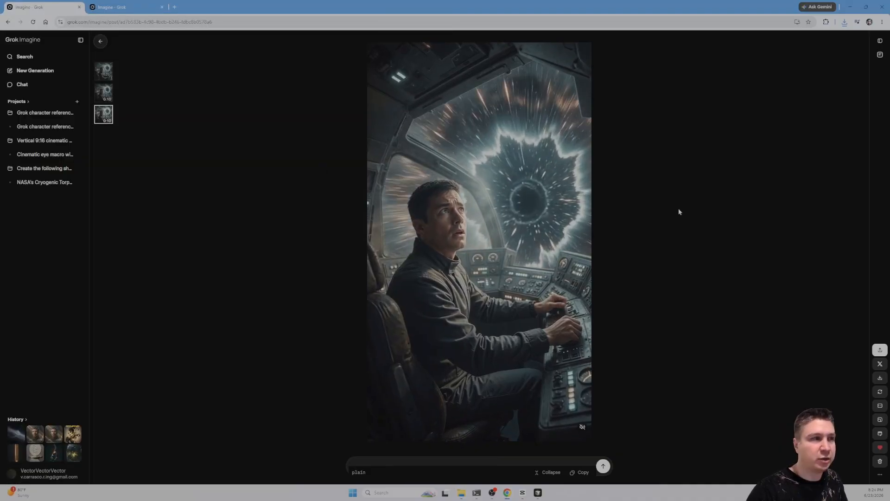
key("ctrl+Tab")
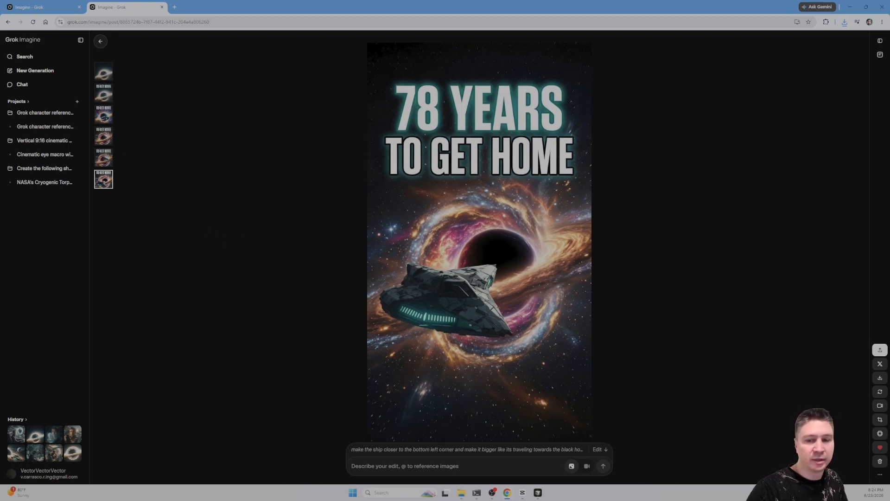
key("alt+Tab")
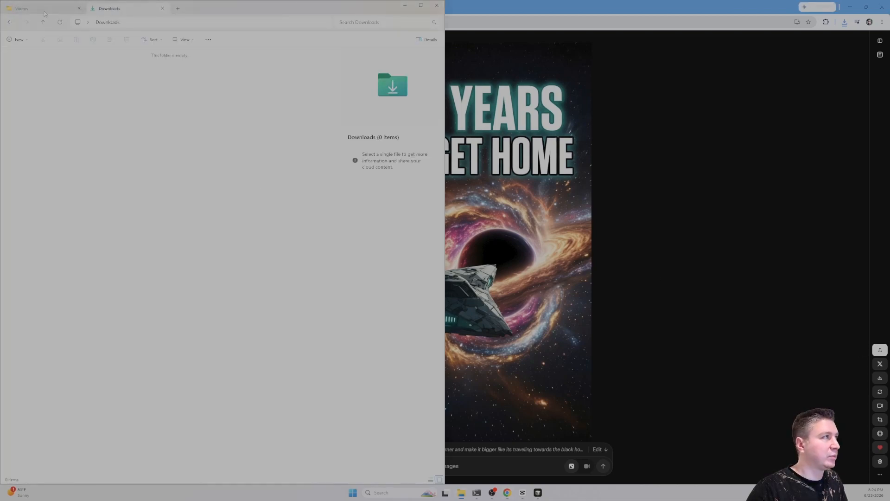
left_click(45, 12)
left_click(225, 23)
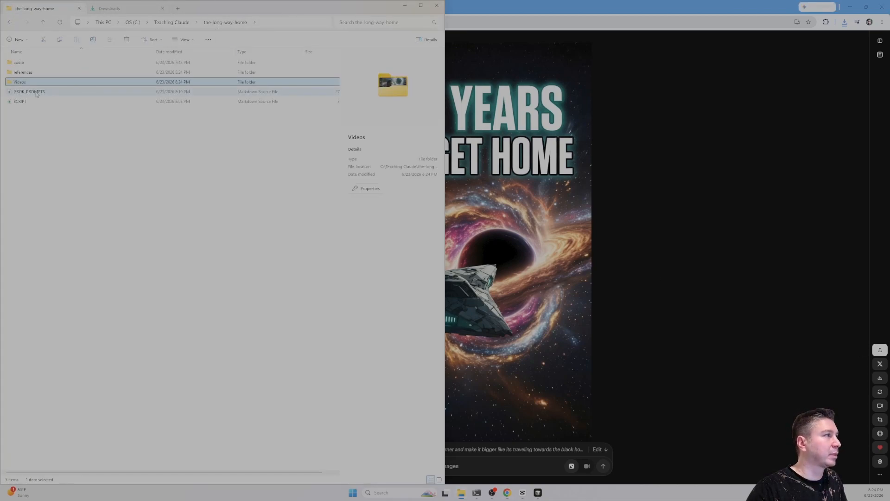
double_click(34, 74)
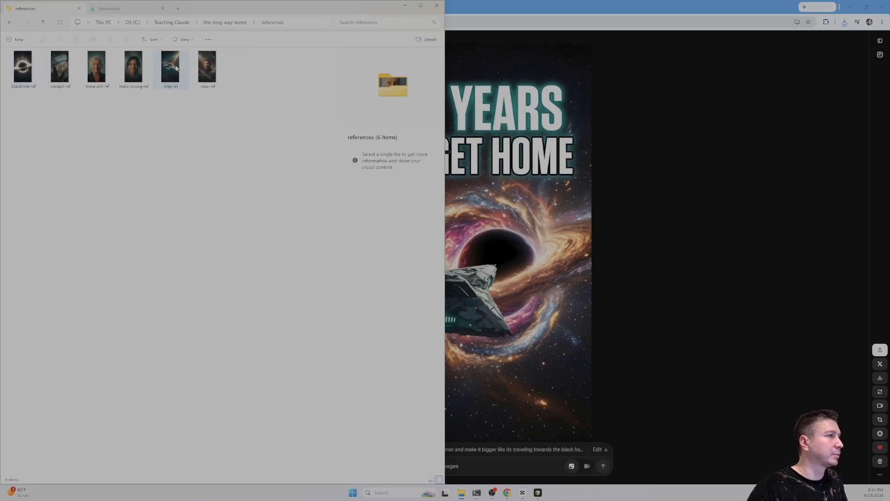
left_click_drag(170, 67, 471, 441)
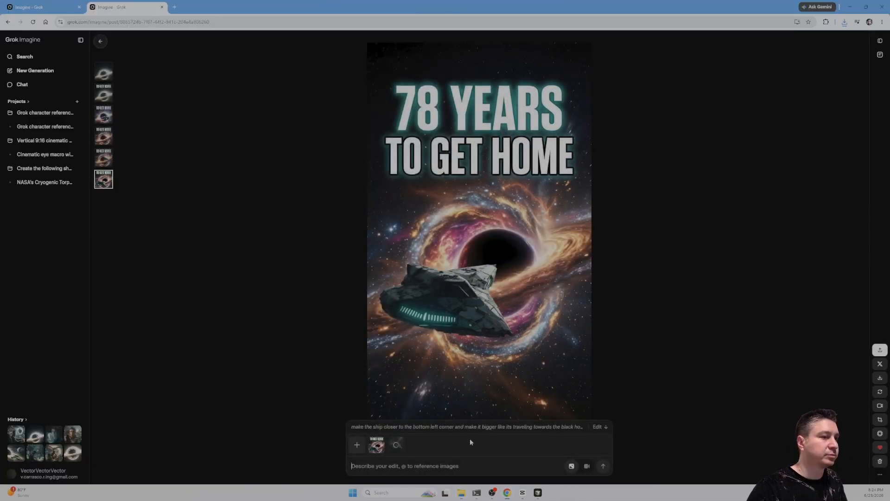
Submit the thumbnail edit prompt "Replace the ship with the one in reference".
left_click(436, 465)
type("Make the dsh")
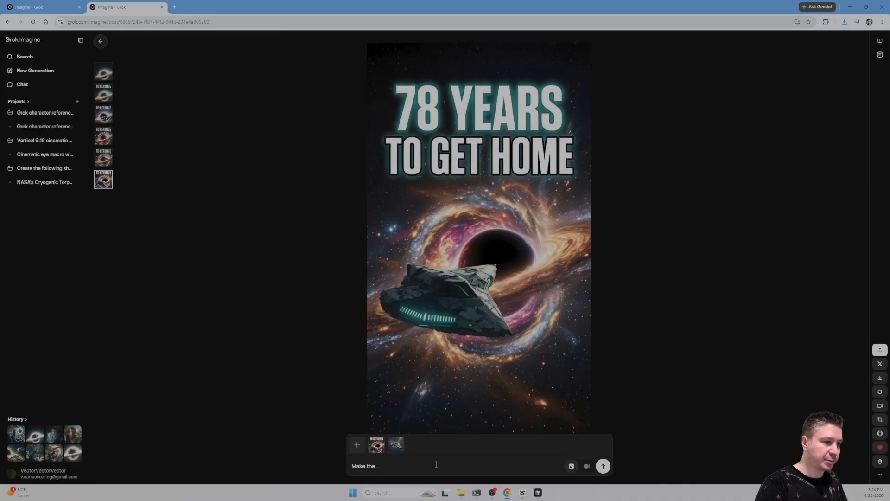
key("BackSpace")
key("BackSpace")
key("BackSpace")
key("BackSpace")
key("BackSpace")
key("BackSpace")
key("BackSpace")
key("BackSpace")
type("Replace")
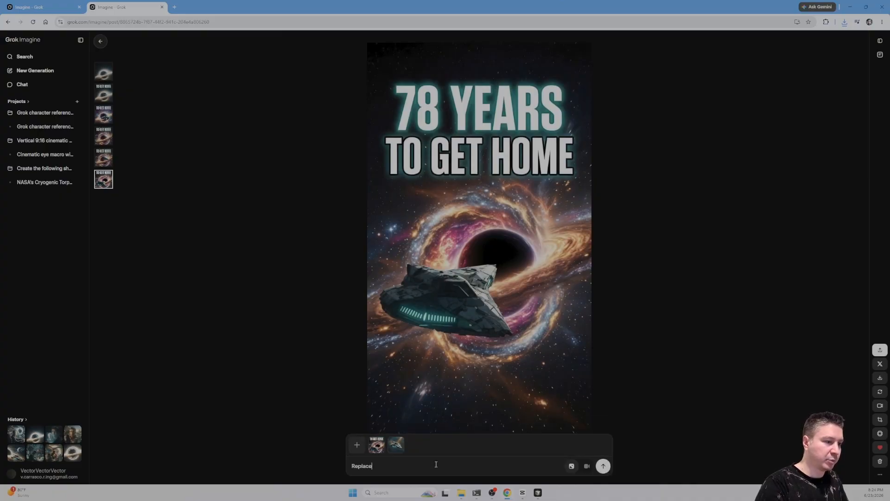
type(" the ship with the one ")
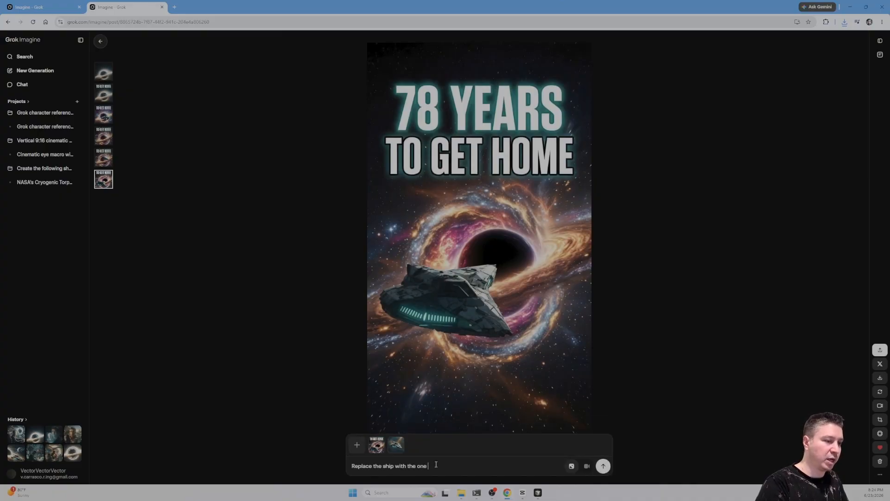
type("in reference")
key("Return")
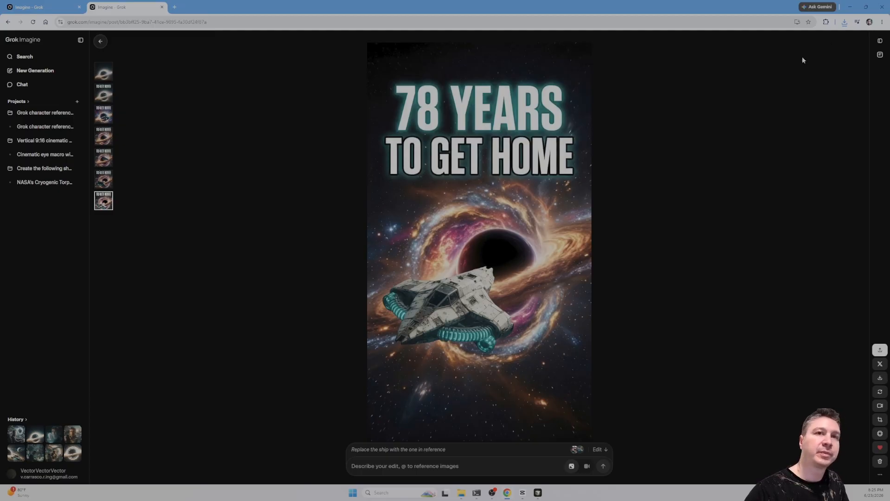
Download the edited thumbnail and move it from Downloads into the project's Videos folder.
left_click(881, 378)
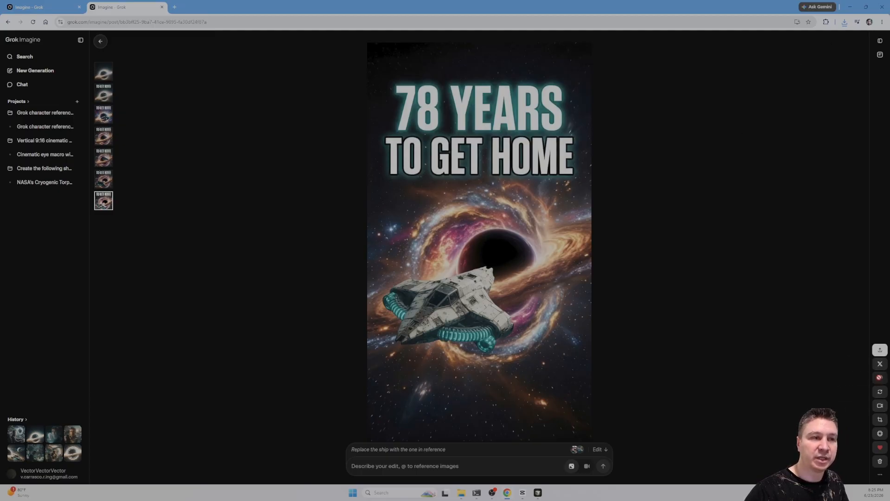
key("alt+Tab")
left_click(110, 8)
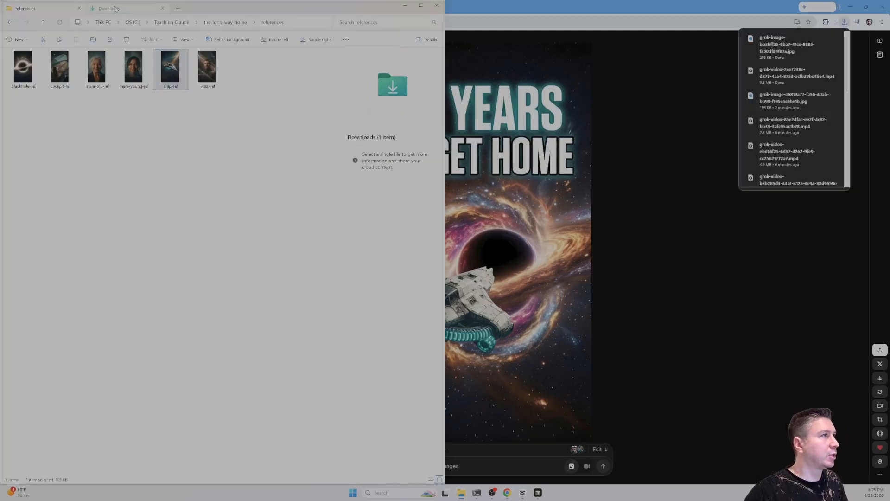
left_click(39, 8)
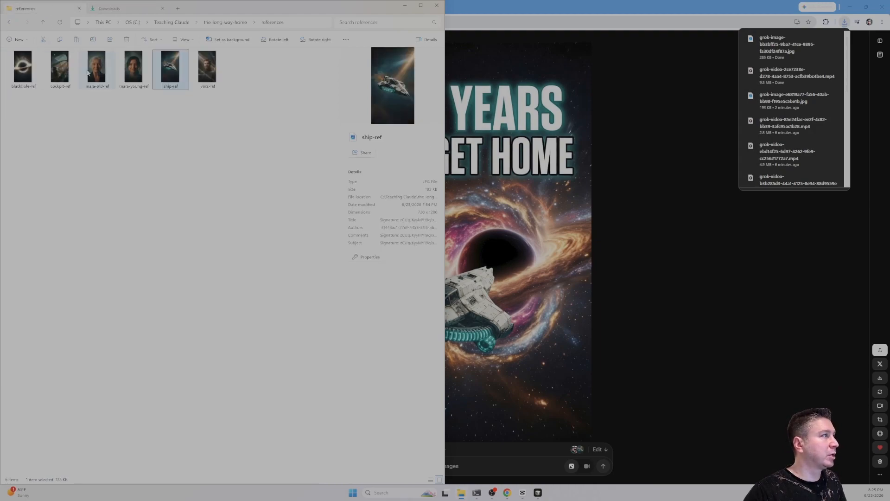
left_click(226, 23)
double_click(28, 81)
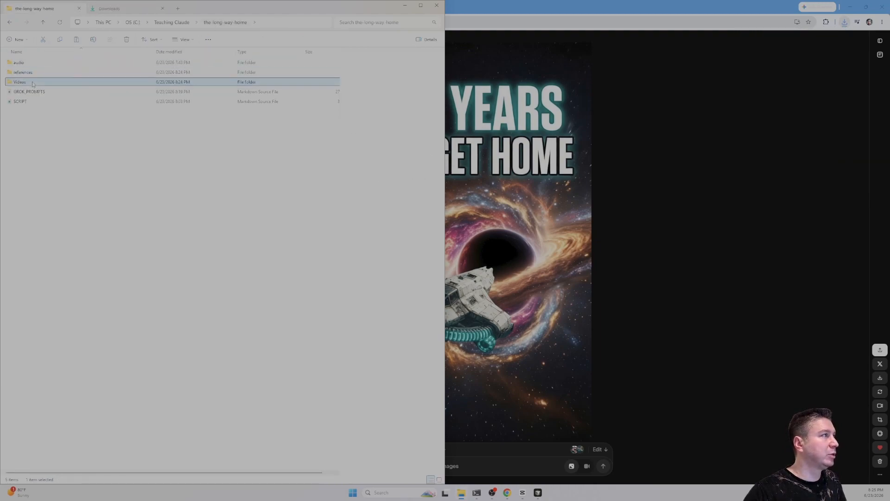
key("ctrl+v")
Rename the thumbnail image in the Videos folder as thumbnail.
left_click(280, 99)
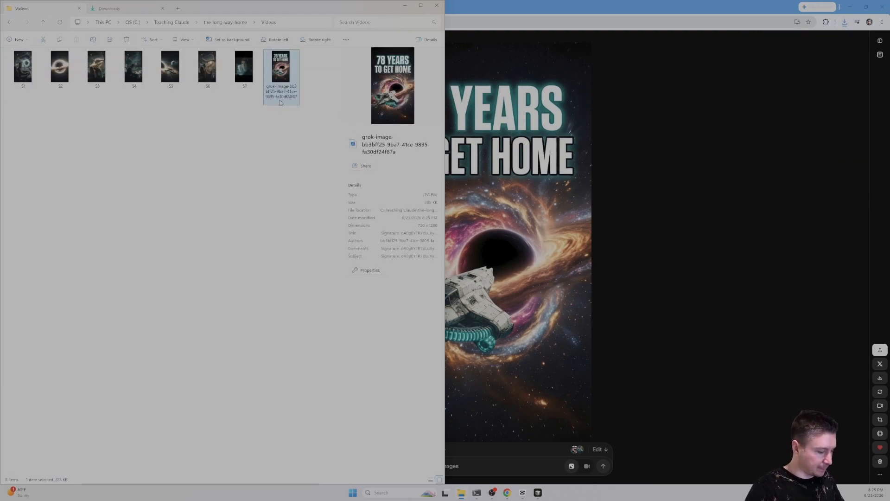
type("thumb")
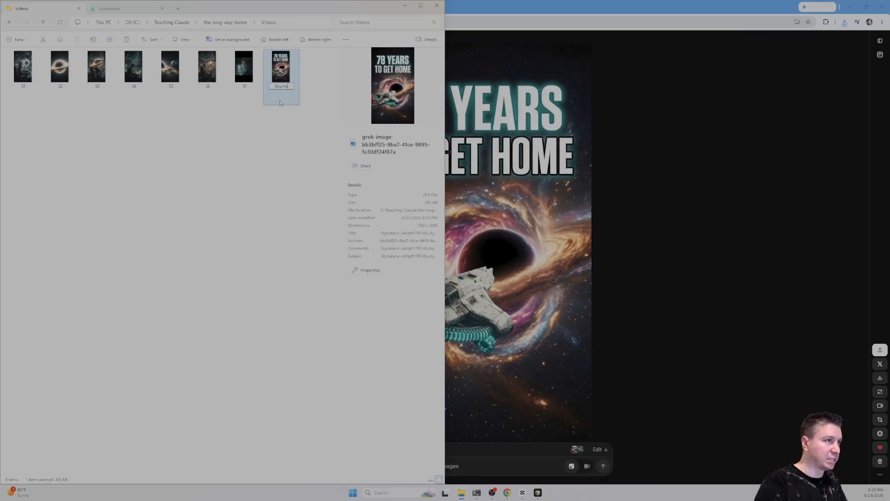
type("nail")
key("Return")
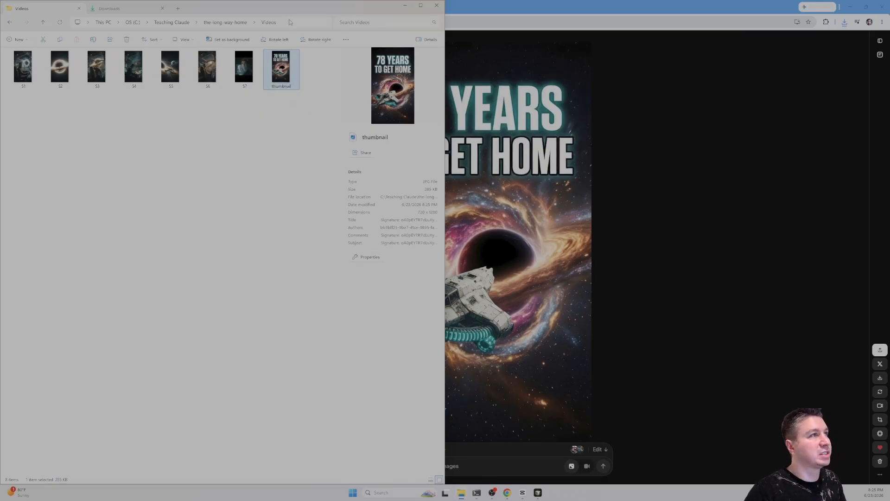
Copy the Videos folder path and start a message in the Claude Code terminal: "ok all scenes are ready C:\Teaching Claude\the-long-way-home\Videos".
left_click(289, 22)
left_click(204, 136)
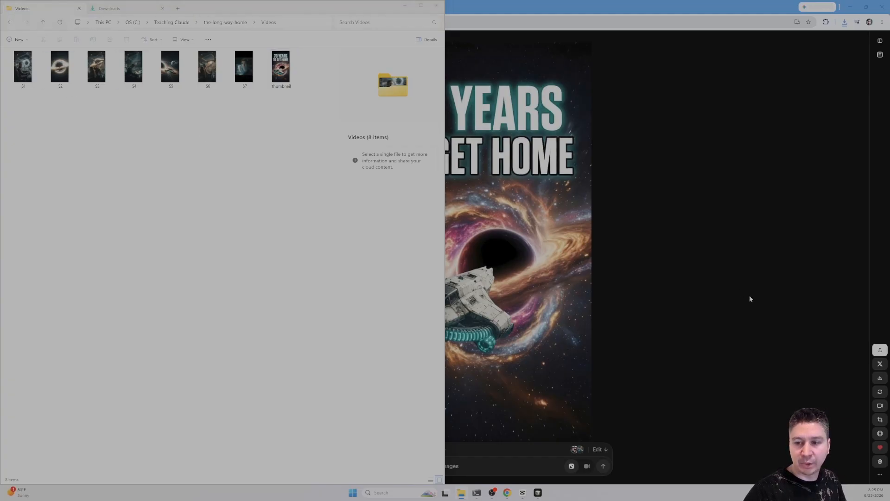
key("alt+Tab")
type("ok al")
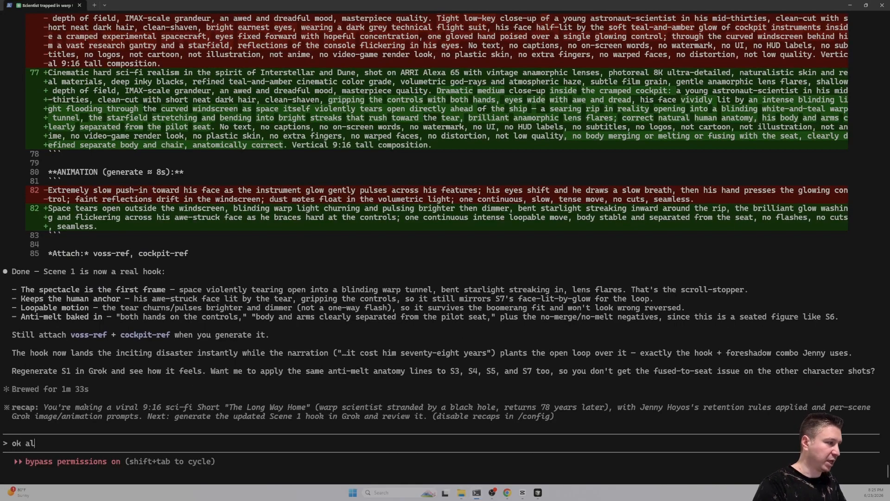
type("l scenes are ready")
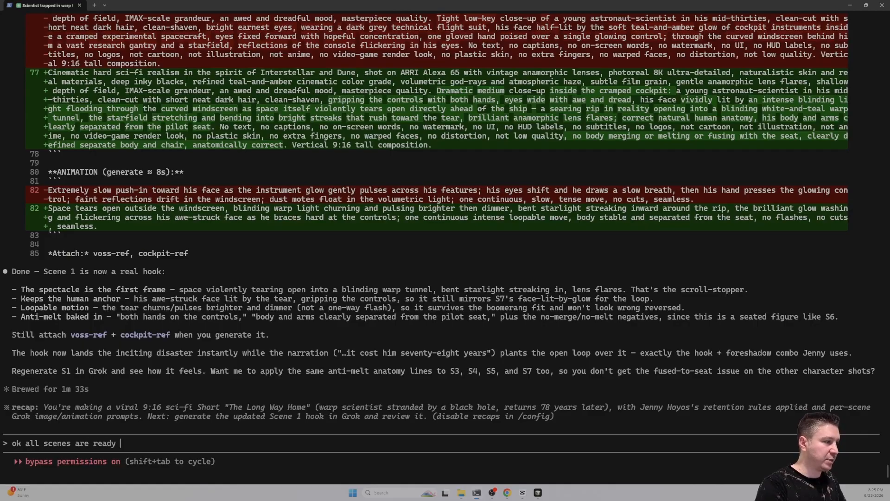
type("C:\\Teaching Claude\\the-long-way-home\\Videos")
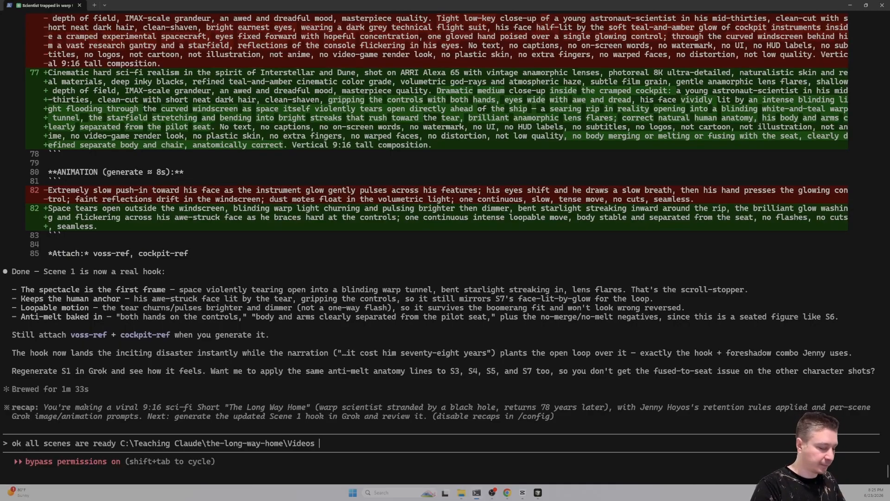
Continue the message by mentioning the thumbnail, asking for it to be added to the first frame, and requesting the voice over from eleven labs.
type("and the thumbnail")
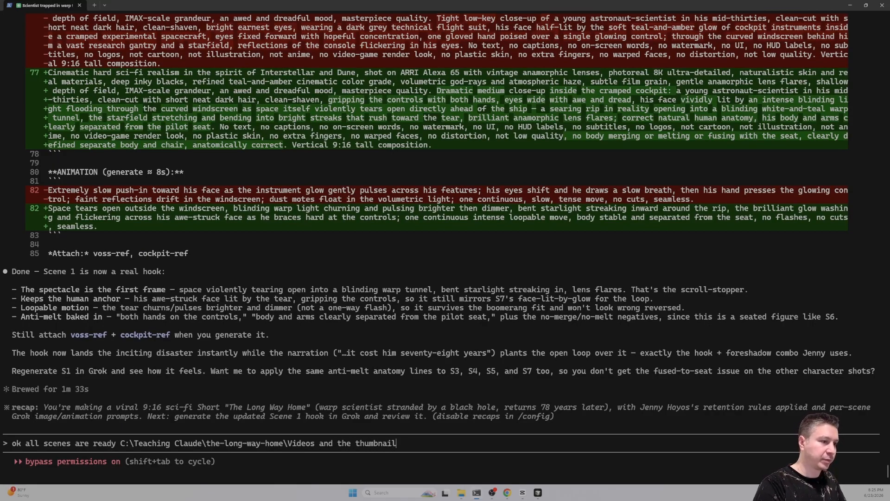
type(", you ")
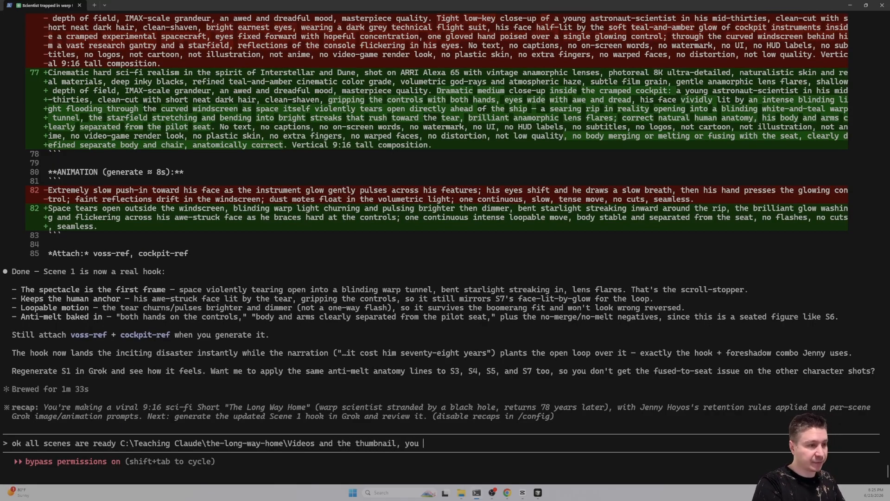
type("need to add the thumbanil")
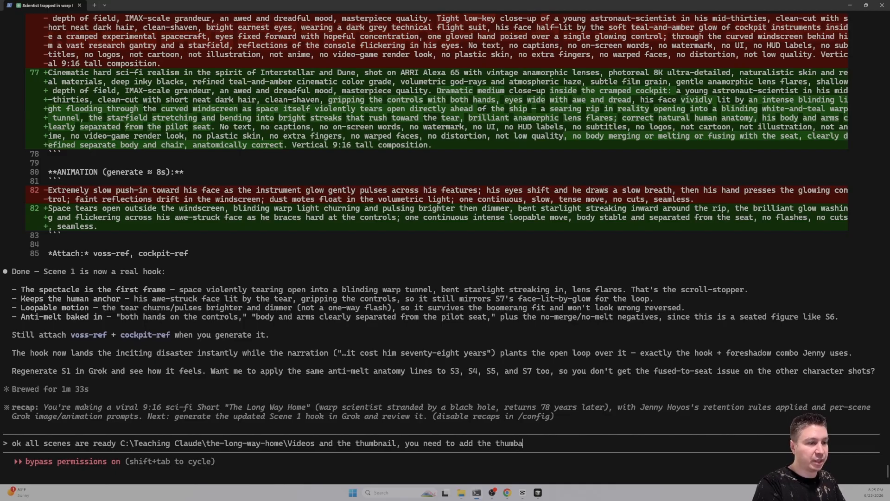
key("BackSpace")
key("BackSpace")
key("BackSpace")
key("BackSpace")
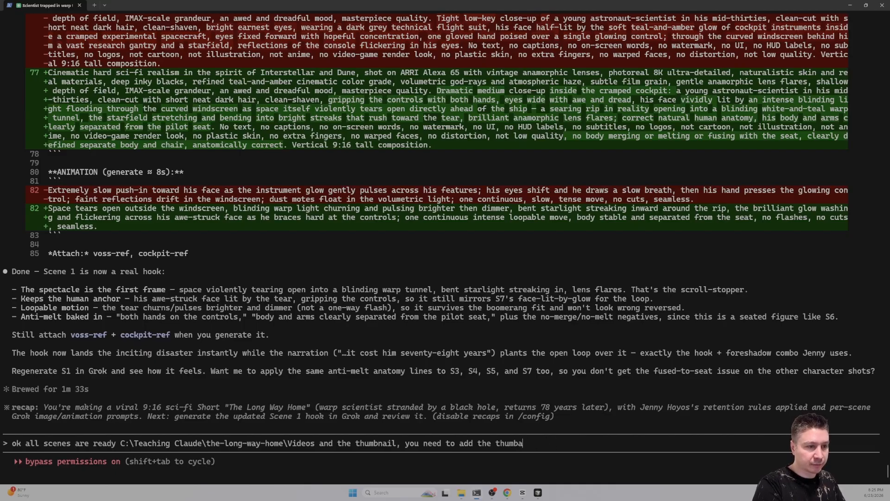
key("BackSpace")
type("nail to the fifr")
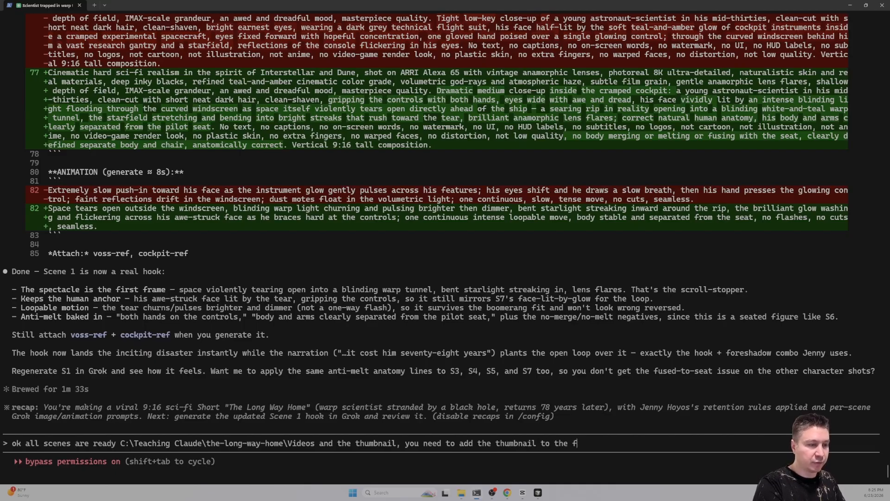
key("BackSpace")
key("BackSpace")
type("rst fr")
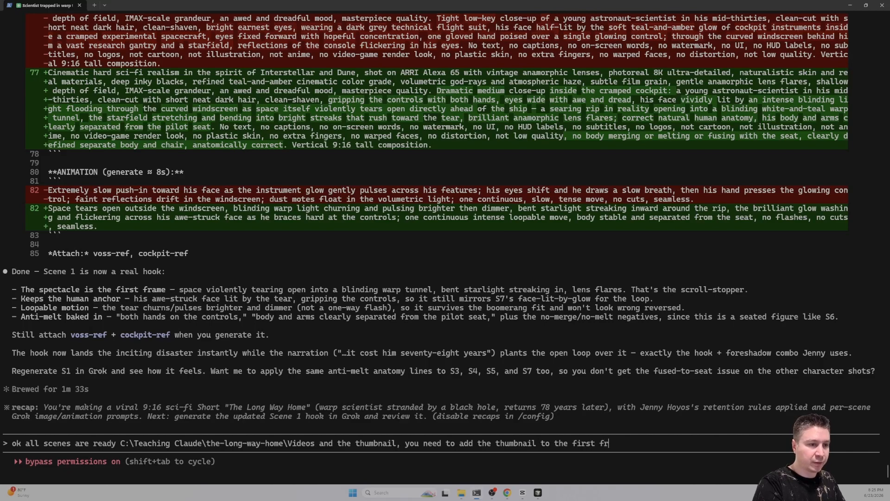
type("ame, I want you ")
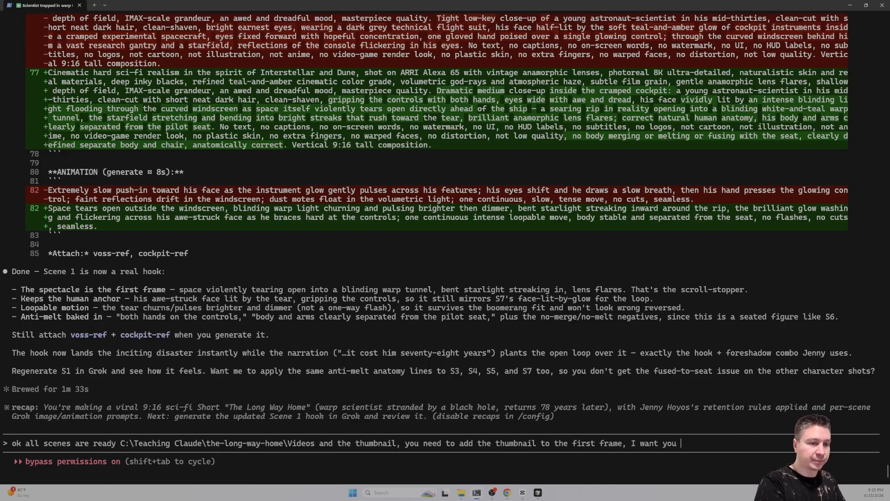
type("to generate the voice ove")
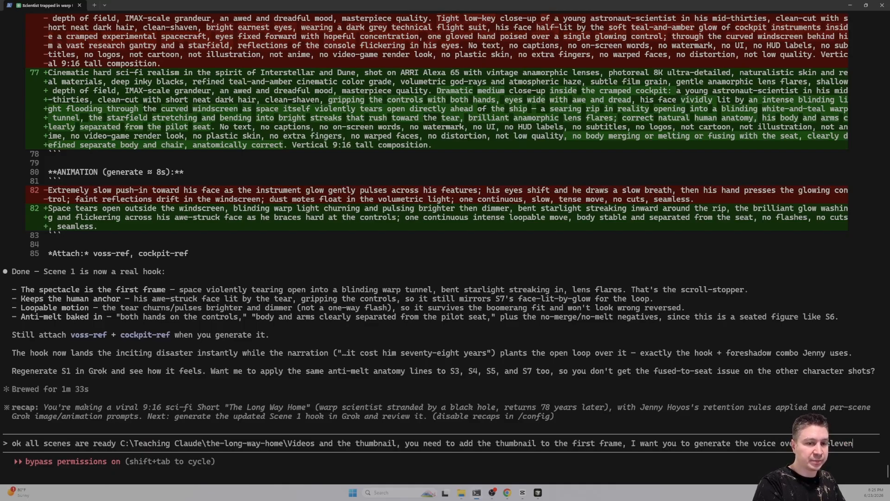
type("s us")
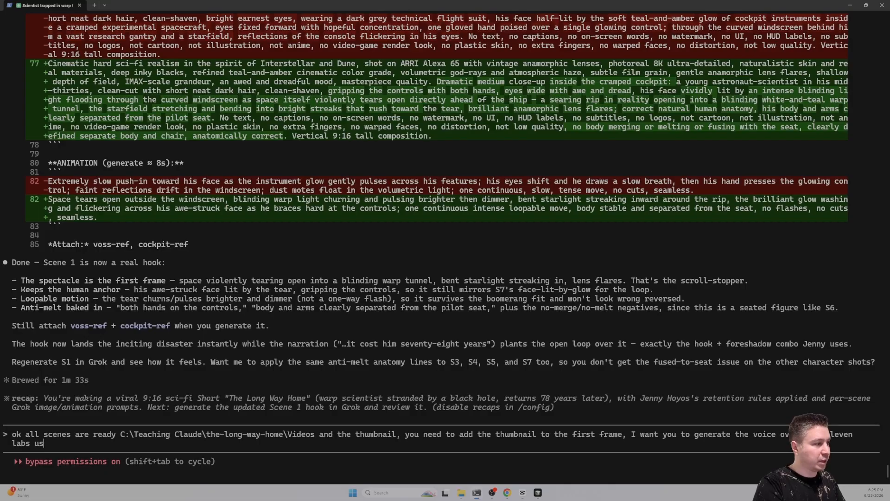
type("ing the API KEY that is i")
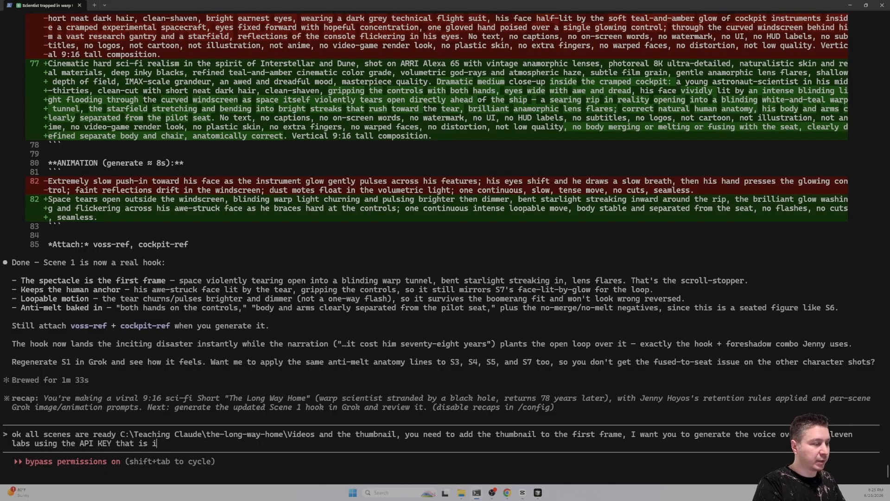
key("BackSpace")
key("BackSpace")
key("BackSpace")
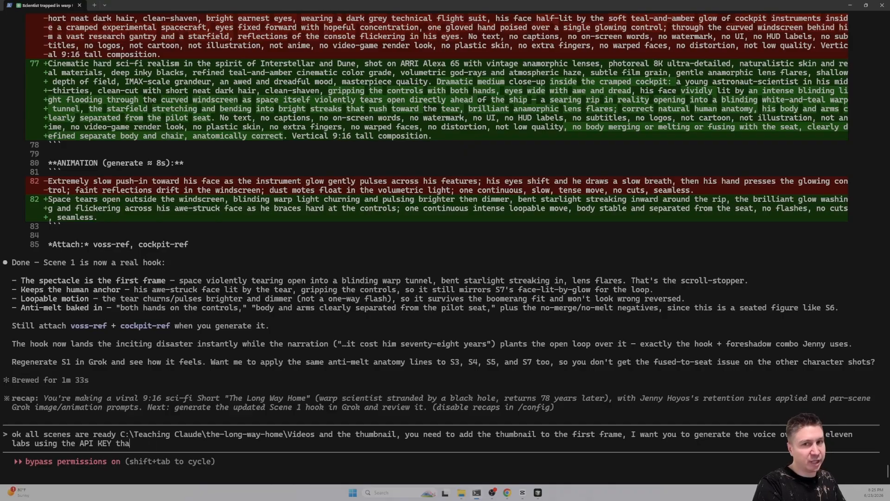
key("BackSpace")
key("BackSpace")
key("BackSpace")
key("BackSpace")
key("BackSpace")
key("BackSpace")
key("BackSpace")
key("BackSpace")
key("BackSpace")
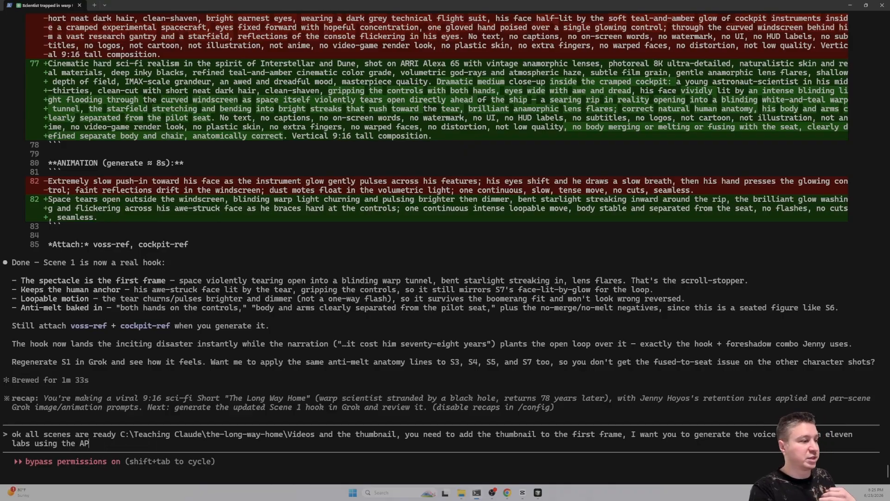
key("BackSpace")
key("BackSpace")
key("BackSpace")
key("BackSpace")
key("BackSpace")
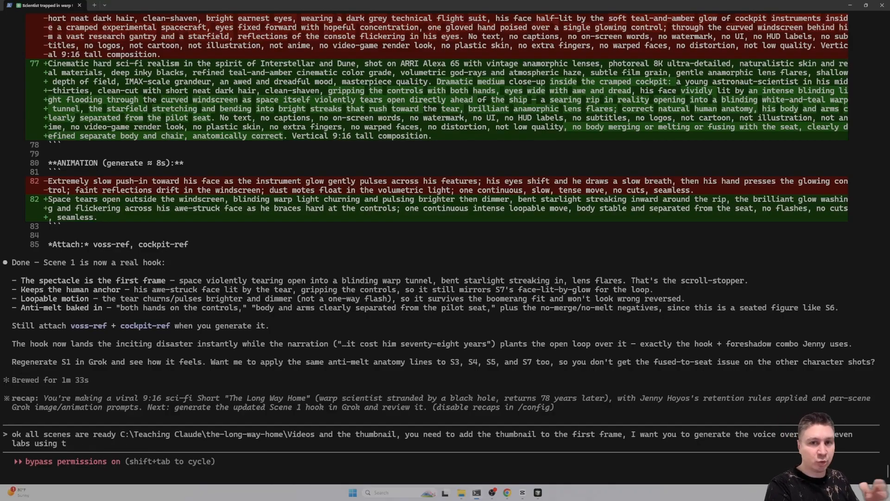
key("BackSpace")
key("BackSpace")
key("BackSpace")
key("BackSpace")
key("BackSpace")
key("BackSpace")
key("BackSpace")
key("BackSpace")
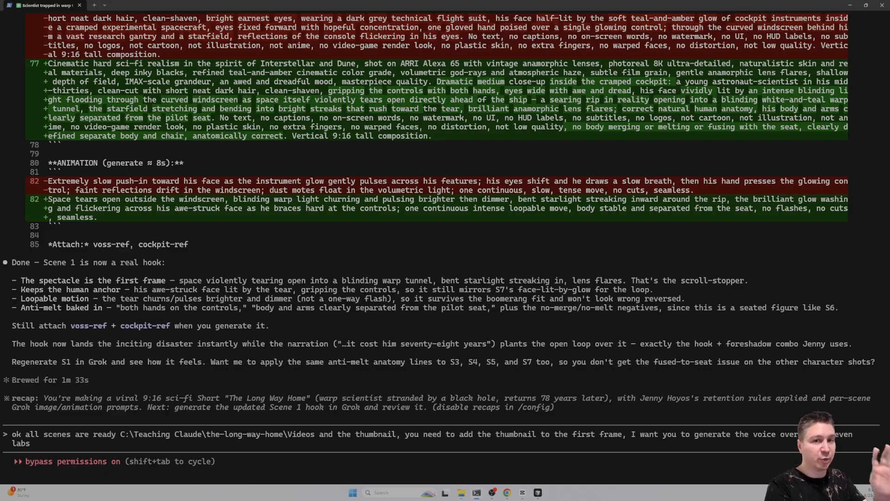
Complete and send the message, specifying elevenlabs "with the voice that we normally use. No music.".
key("BackSpace")
key("BackSpace")
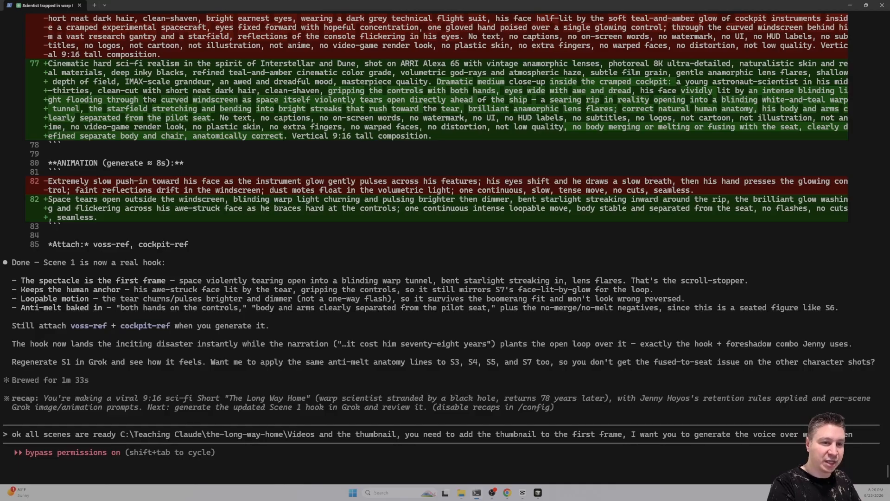
type("l")
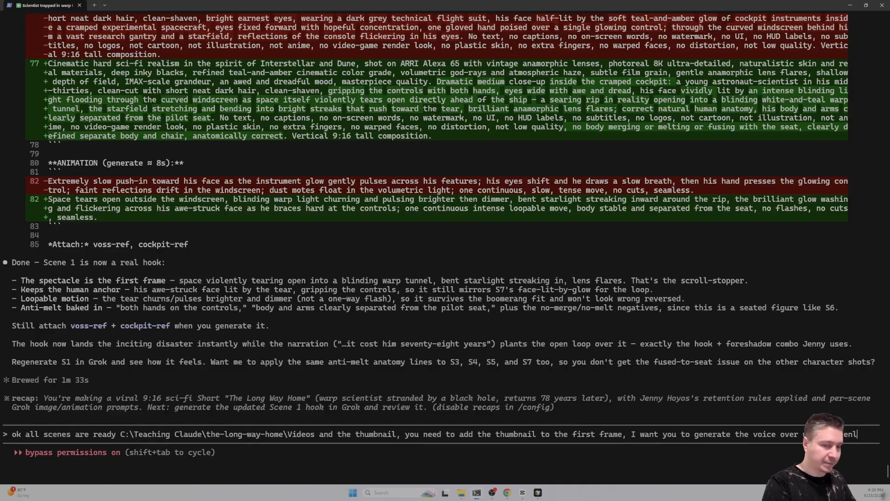
type("abs with the vo")
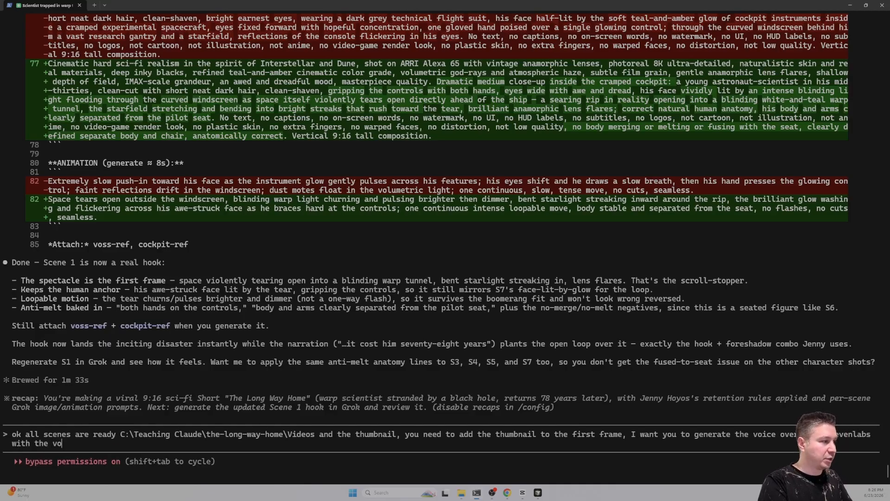
type("ice the t we normally use")
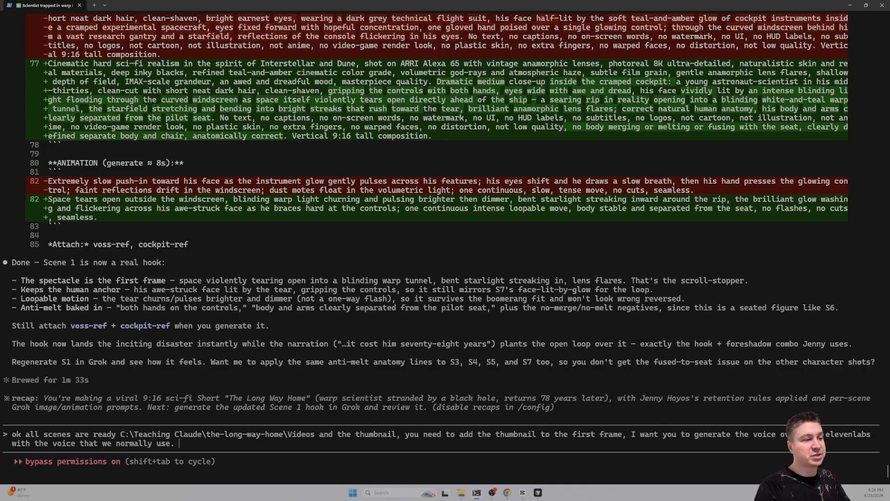
type(". ")
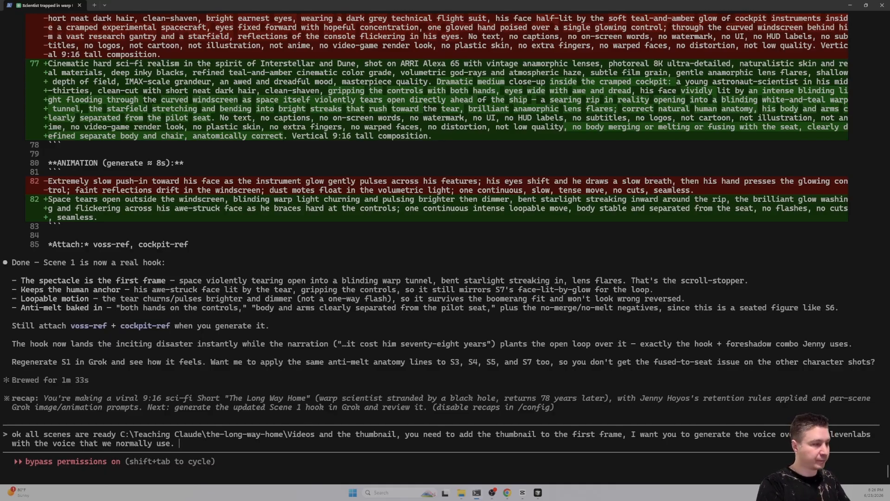
type("No music")
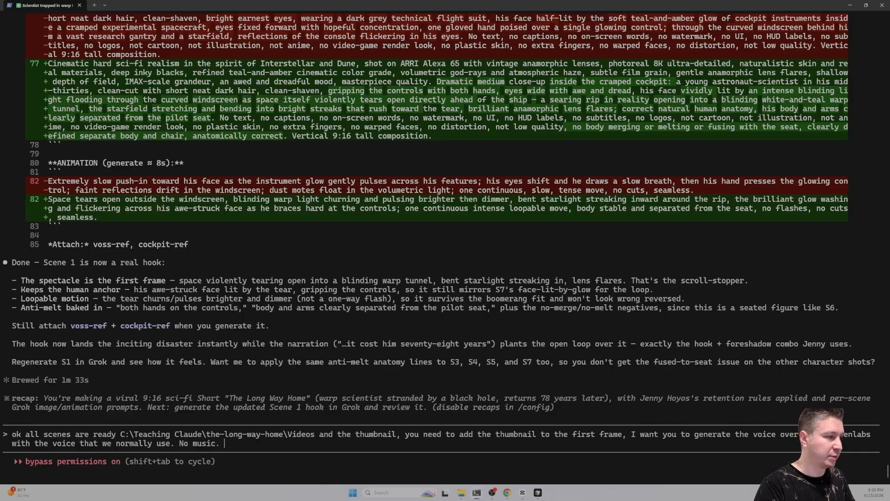
key("Return")
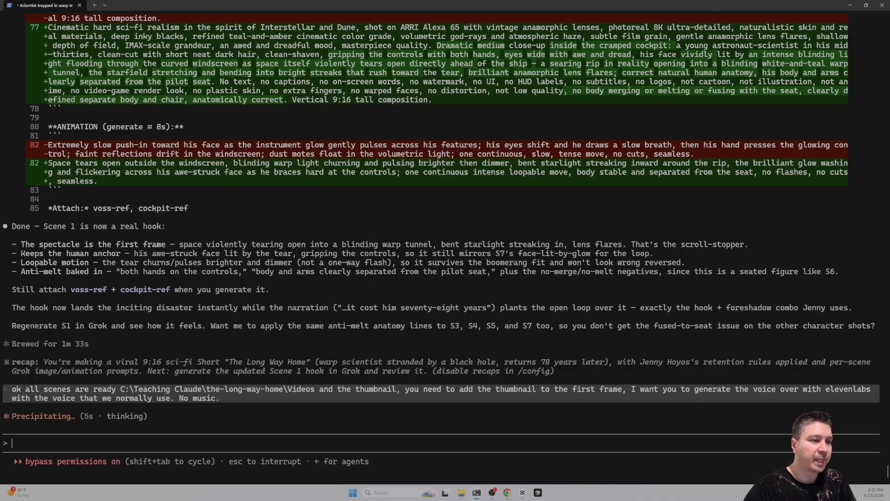
Send Claude Code the follow-up message "Remember to add transitions between scenes".
type("Rembmber to add tran")
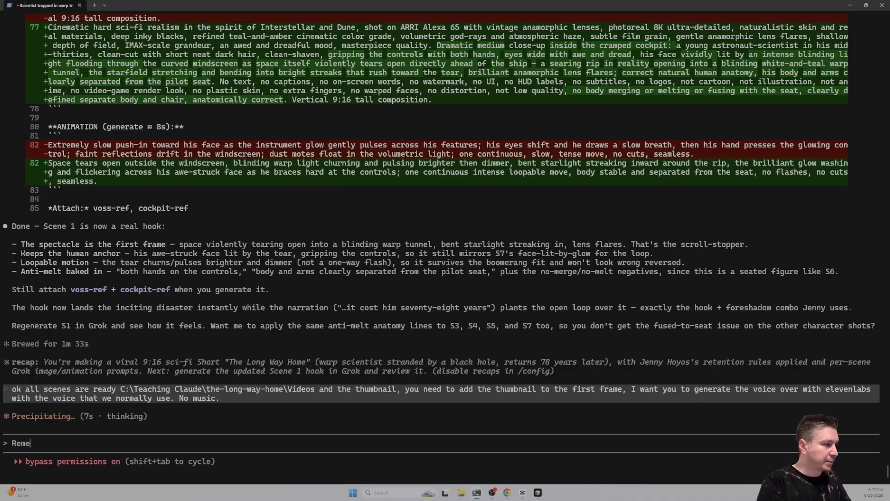
type("sitio")
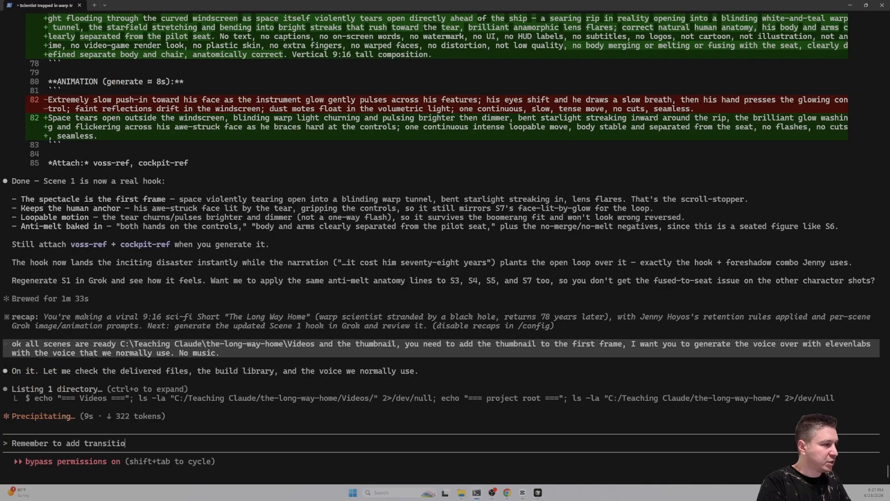
type("ns between scenes")
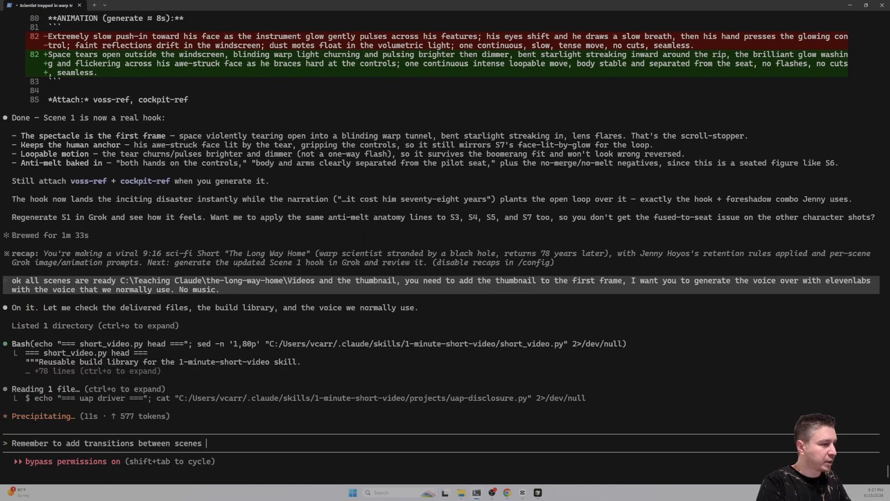
key("Return")
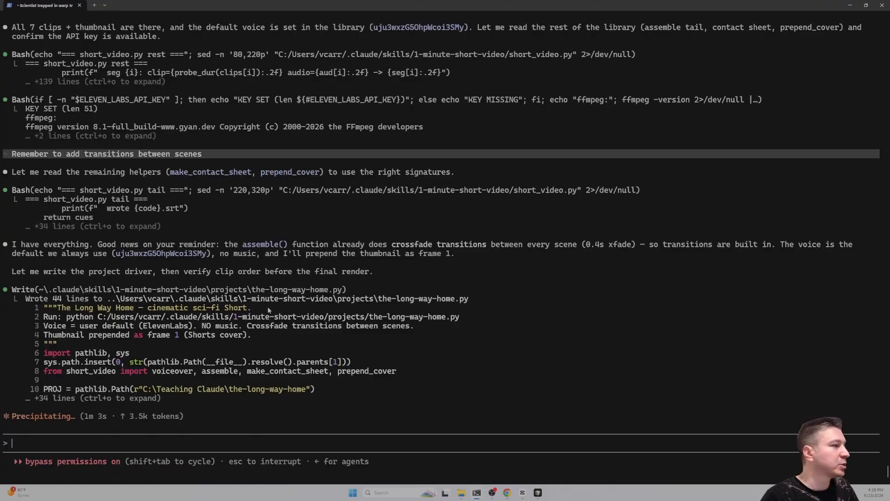
Read Claude Code's output on the crossfade transitions, clip order, thumbnail frame, voiceover and final video file.
left_click_drag(89, 245, 186, 245)
left_click(184, 248)
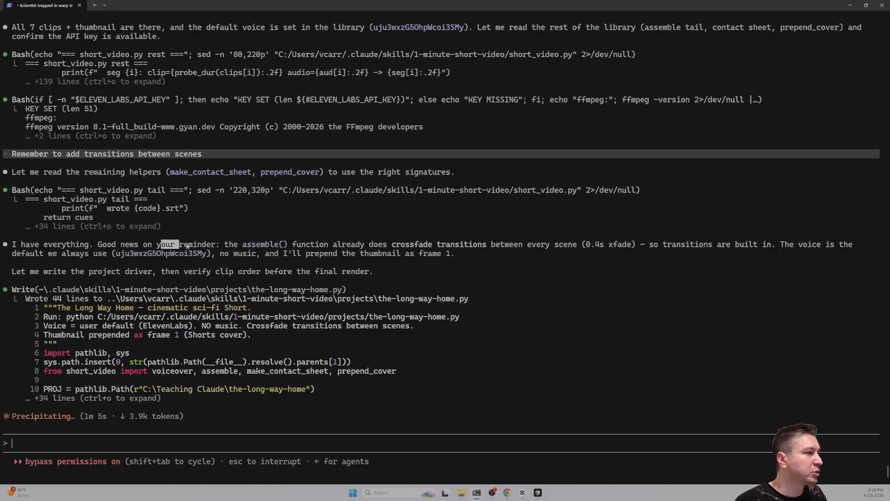
left_click_drag(253, 245, 526, 246)
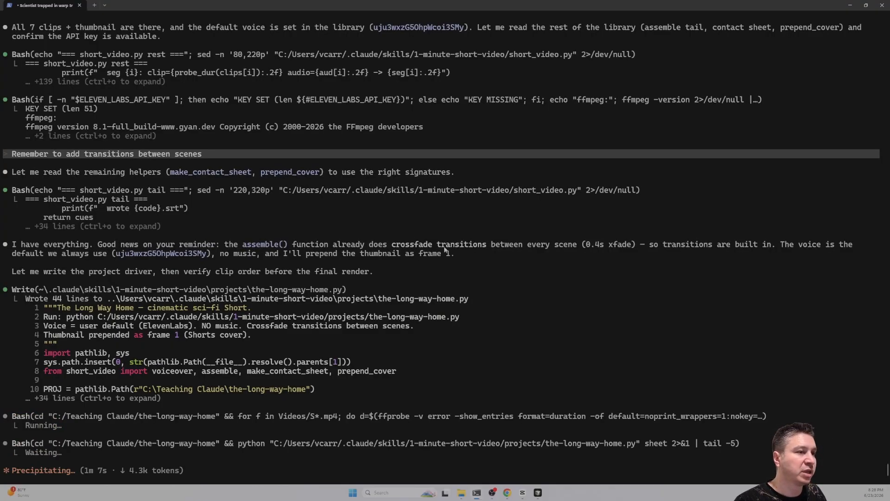
left_click_drag(591, 246, 559, 248)
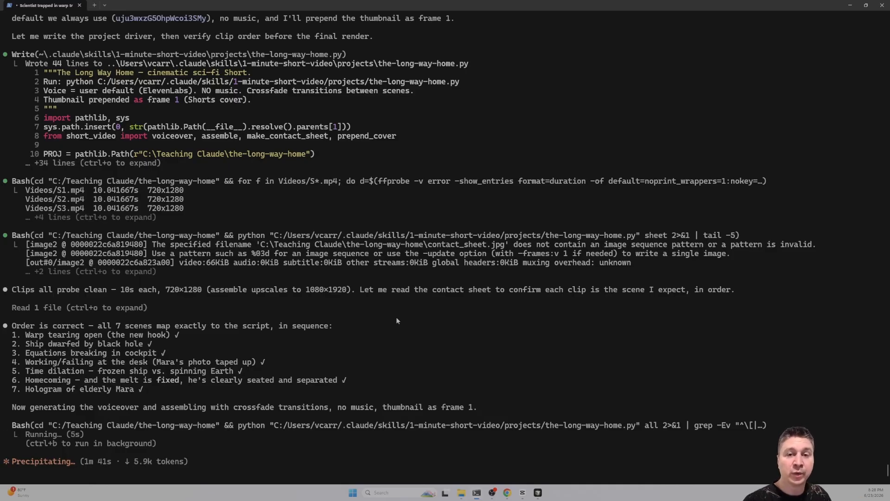
scroll(230, 376, "down", 2)
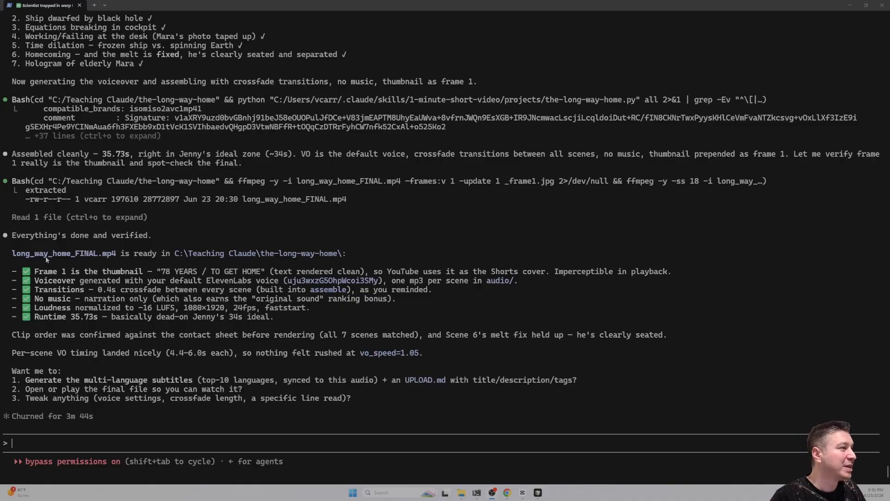
left_click_drag(22, 236, 129, 237)
left_click(132, 236)
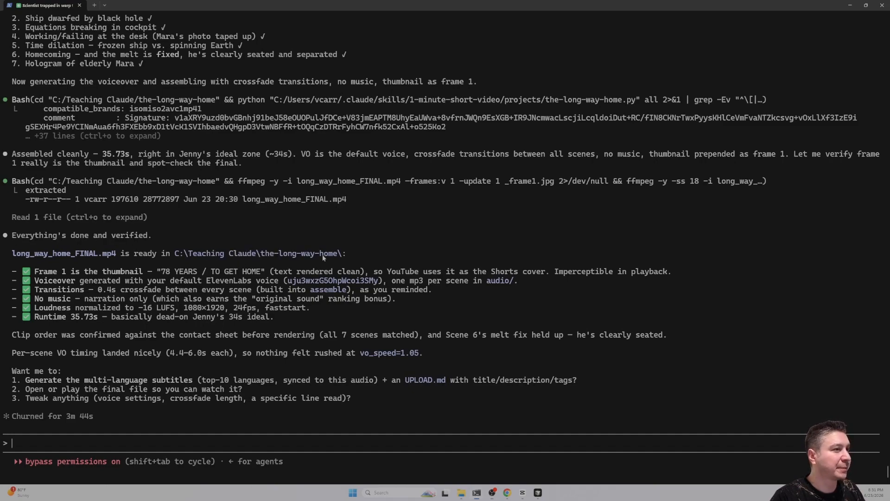
left_click_drag(15, 254, 114, 258)
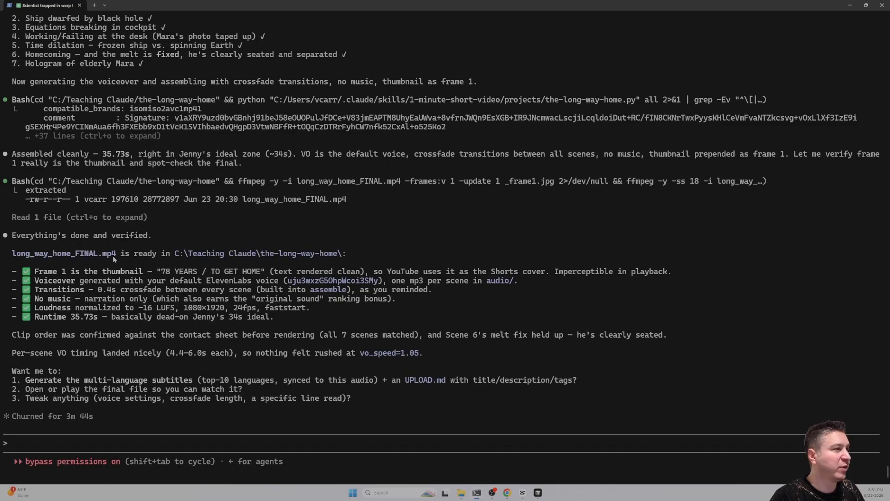
left_click_drag(36, 274, 175, 280)
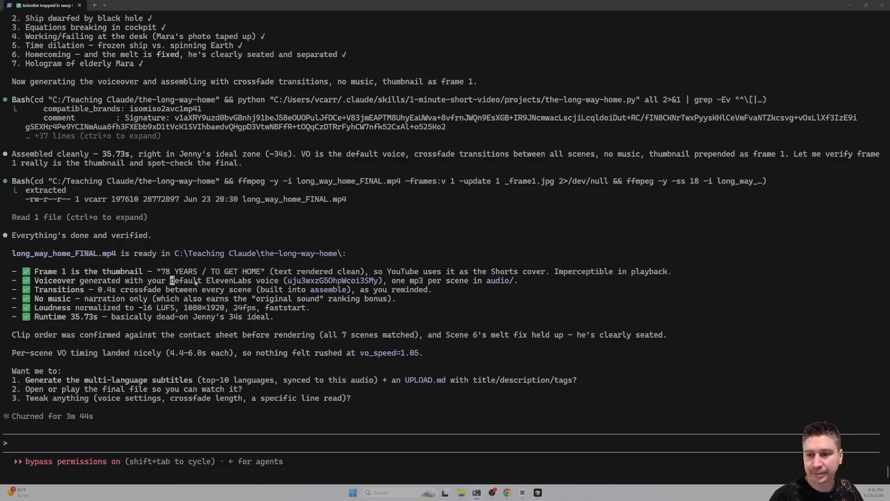
Switch to File Explorer, go up to the the-long-way-home folder and open the long_way_home_FINAL video.
key("alt+Tab")
left_click(284, 73)
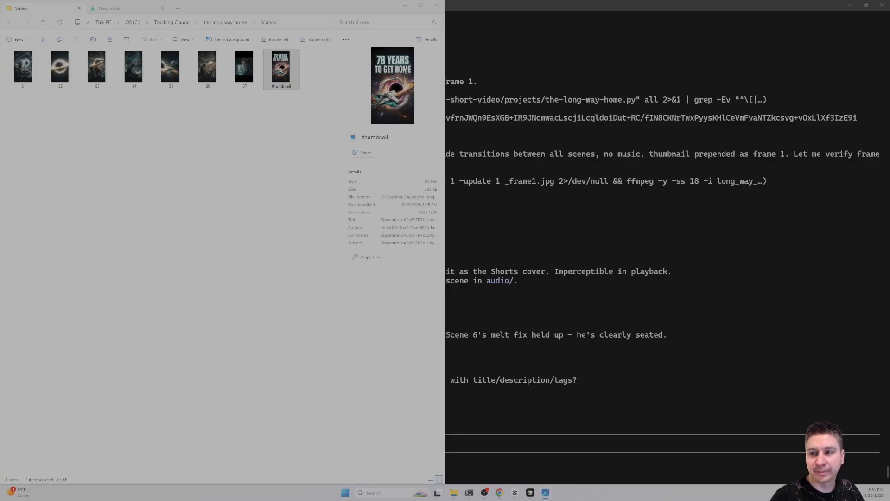
key("alt+F4")
left_click(227, 22)
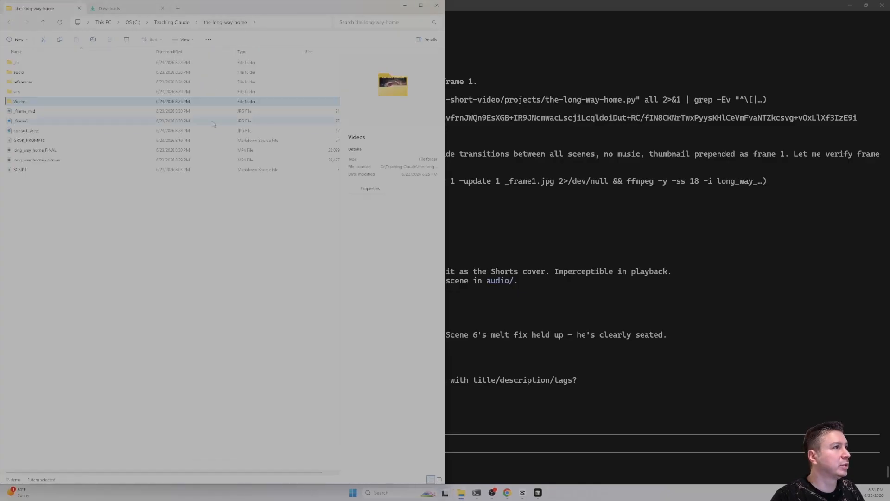
double_click(41, 151)
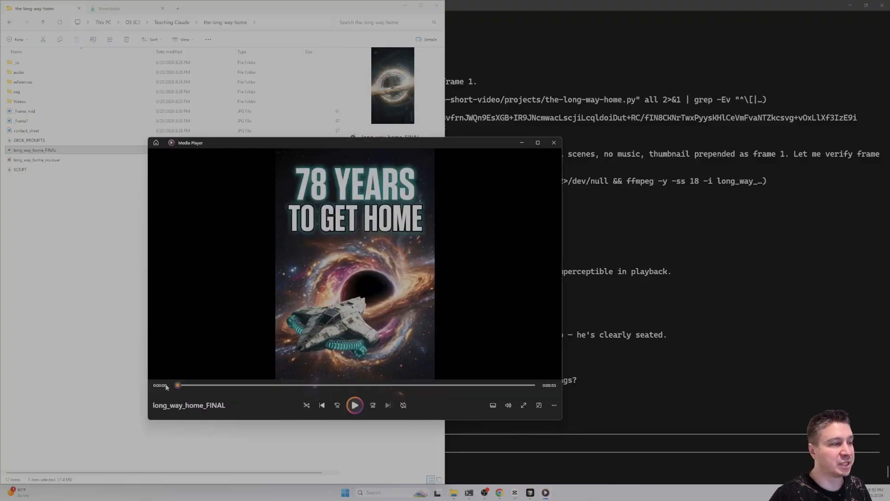
Skip past the thumbnail frame to about 3 seconds, preview the opening scenes of the final video, and close the player.
left_click_drag(177, 385, 213, 387)
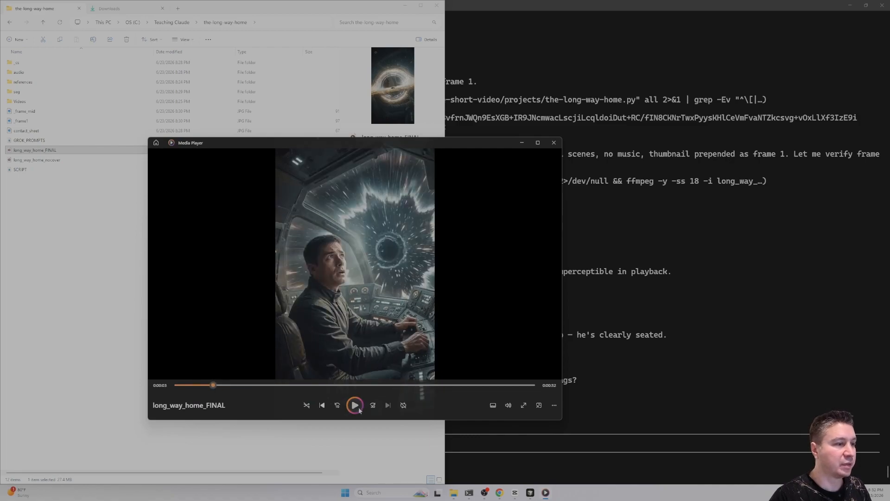
left_click(355, 405)
left_click(477, 246)
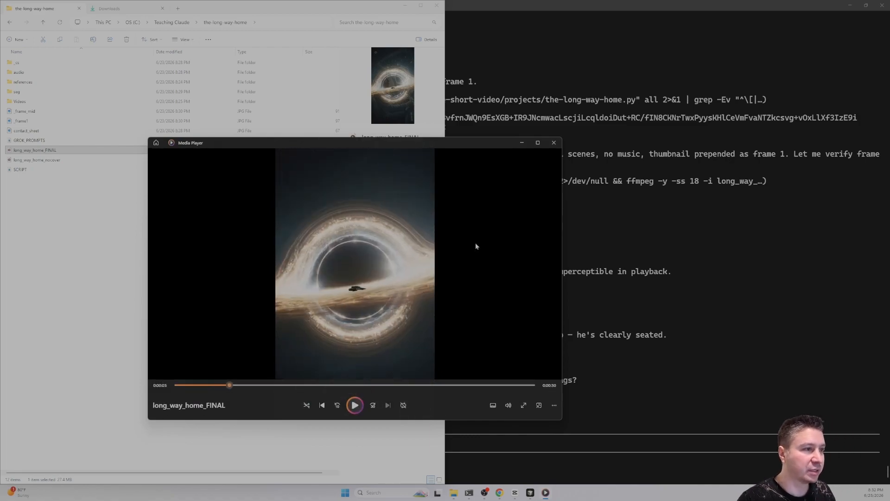
left_click(553, 144)
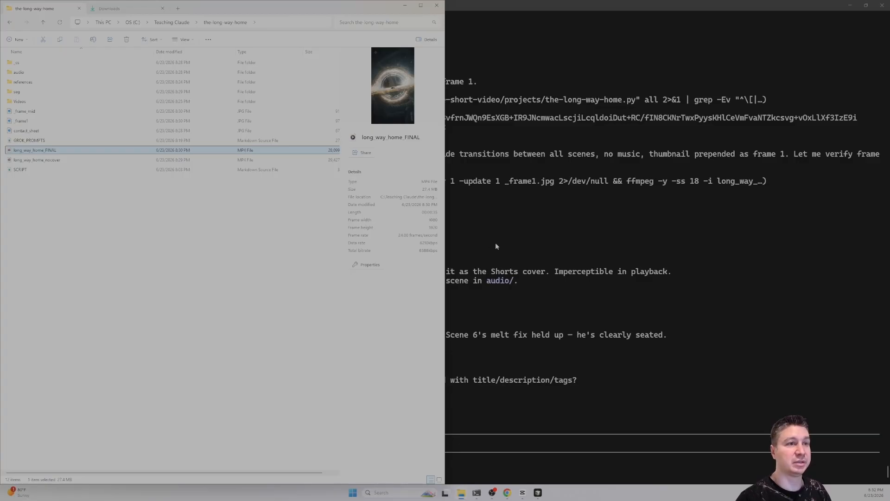
Send Claude Code the message "Now we need a title and description to upload the video, make sure to make it good for SEO".
type("Now ")
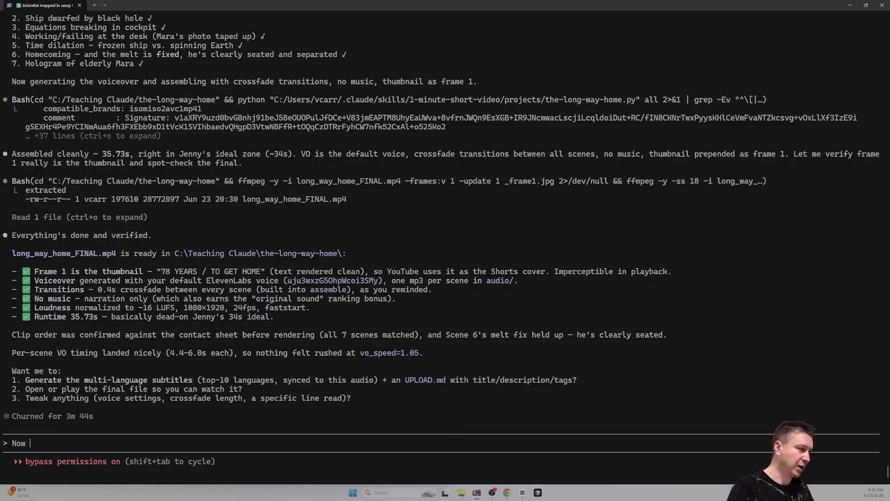
type("we need a title and description")
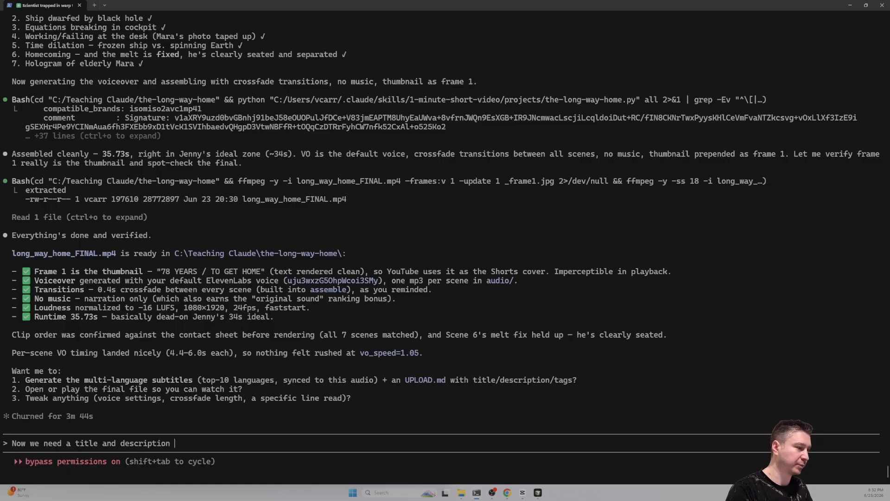
type(" to upload the video")
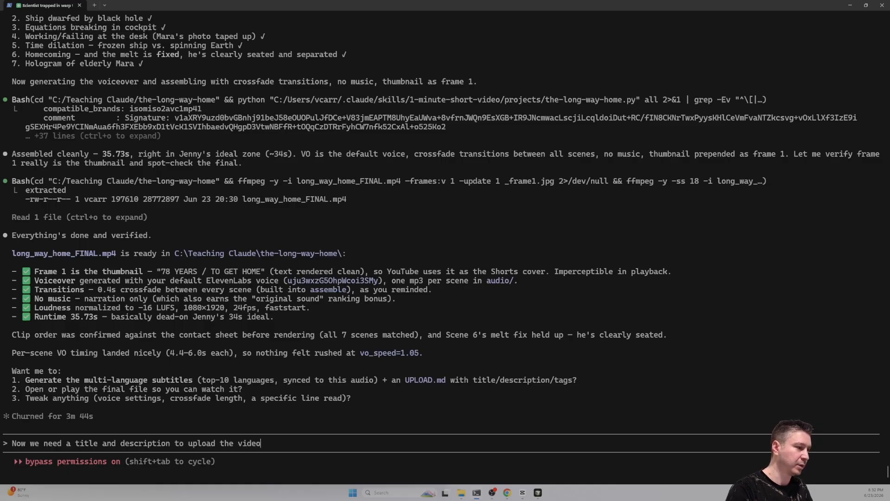
type(", make sur eto ge")
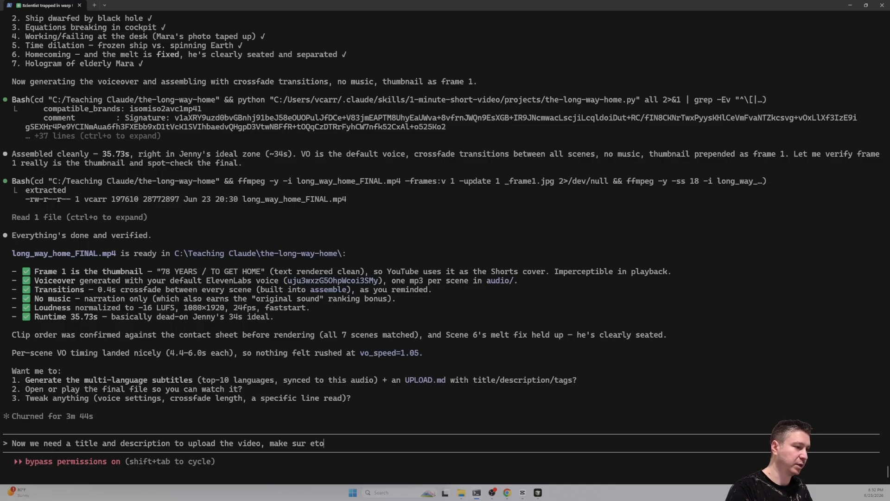
key("BackSpace")
key("BackSpace")
key("BackSpace")
key("BackSpace")
type("e to make ")
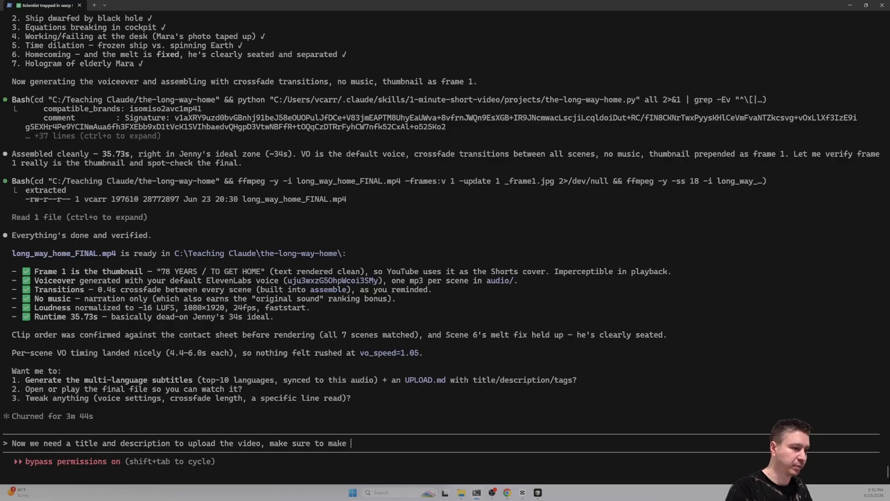
type("it SEO")
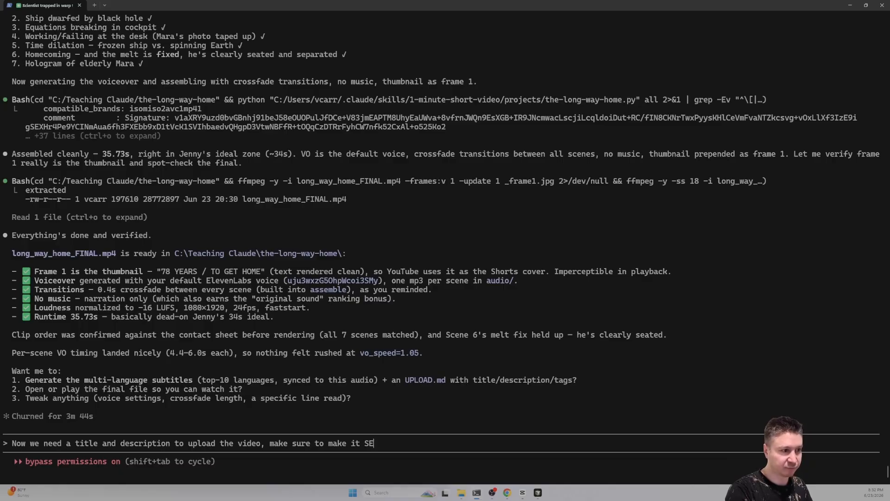
key("BackSpace")
key("BackSpace")
type("good fo")
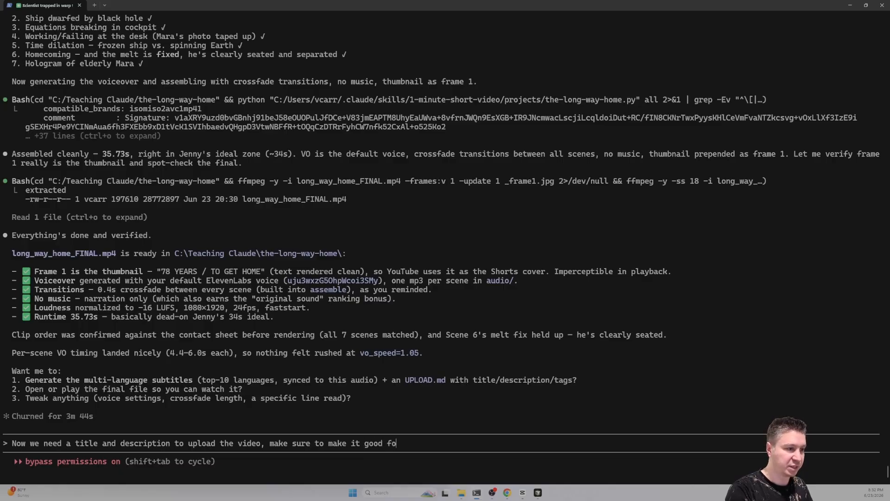
type("r SEO")
key("Return")
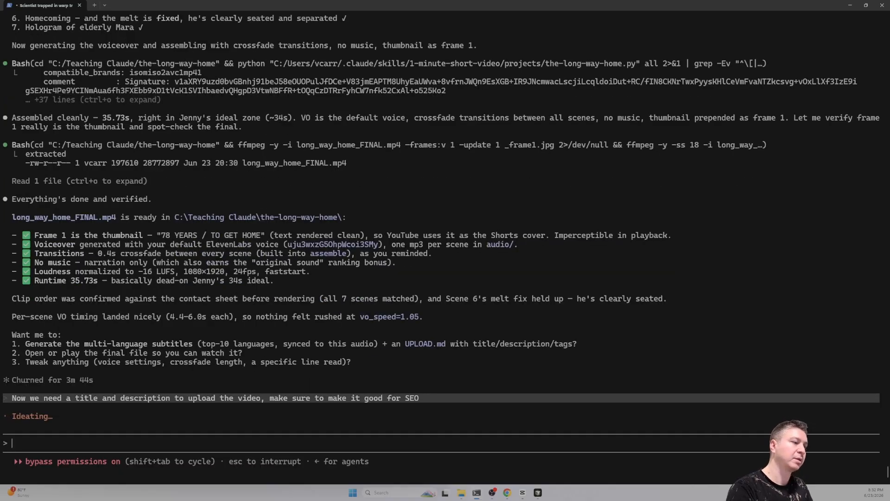
Switch to File Explorer, place the the-long-way-home window beside the YouTube Studio video details, and select the UPLOAD file.
key("alt+Tab")
key("alt+Tab")
key("alt+Tab")
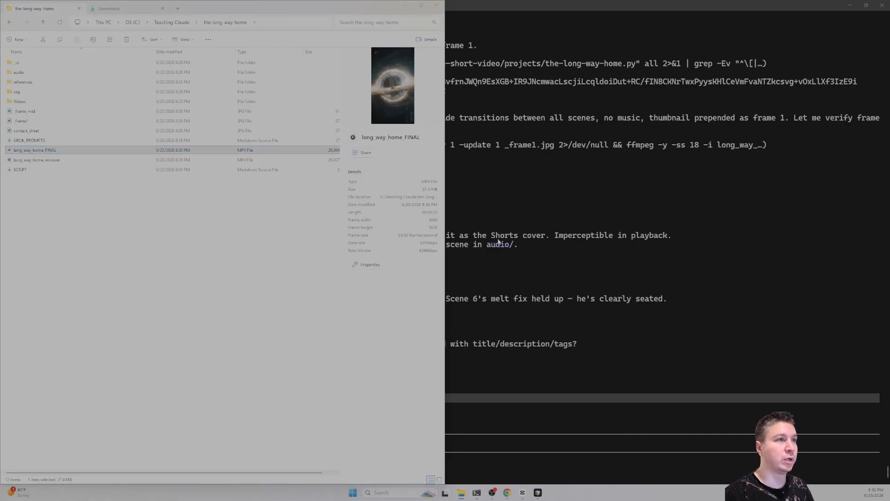
key("alt+Tab")
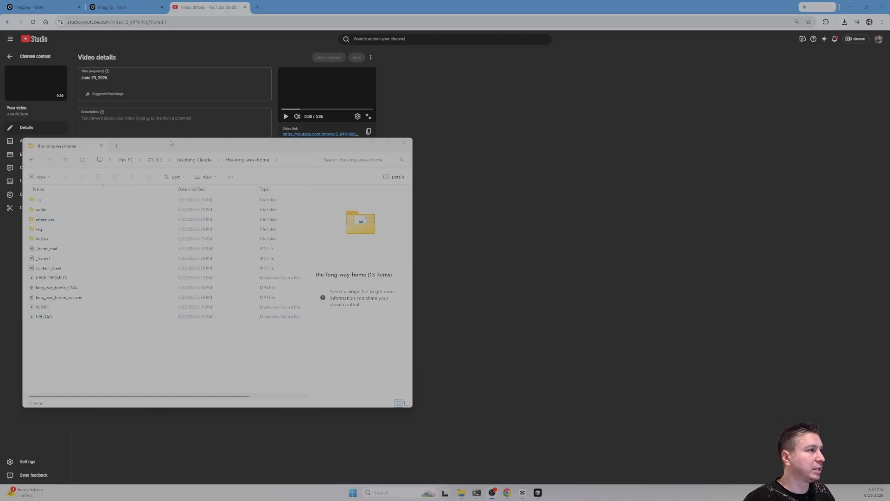
left_click_drag(170, 143, 569, 110)
left_click(449, 284)
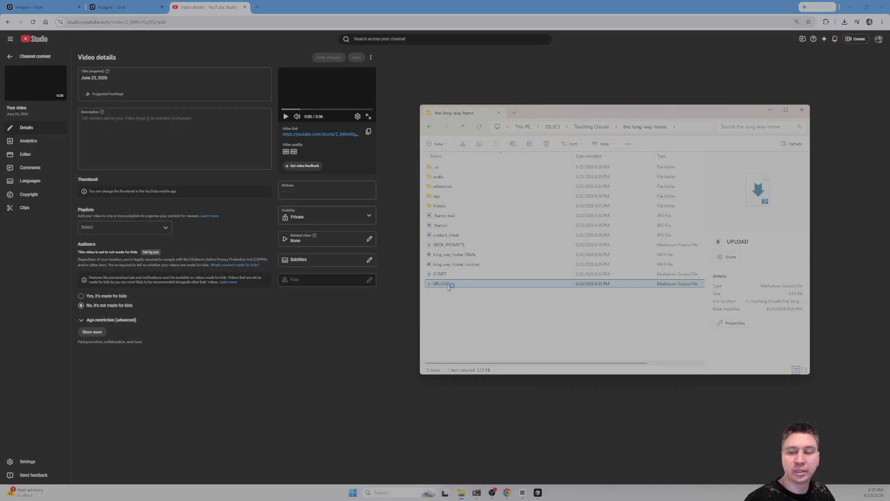
Switch to Claude Code and review the SEO request and its reply with the recommended title, description and tags.
left_click(493, 494)
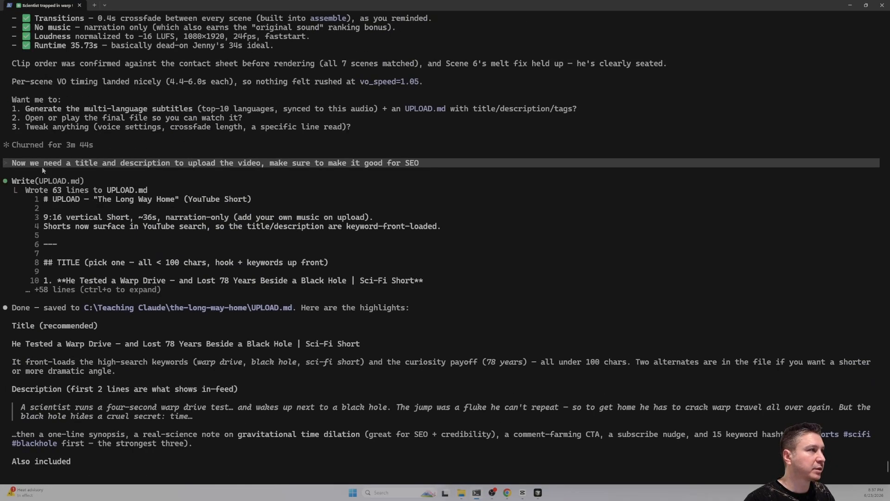
left_click_drag(31, 164, 418, 165)
left_click(416, 165)
left_click(322, 164)
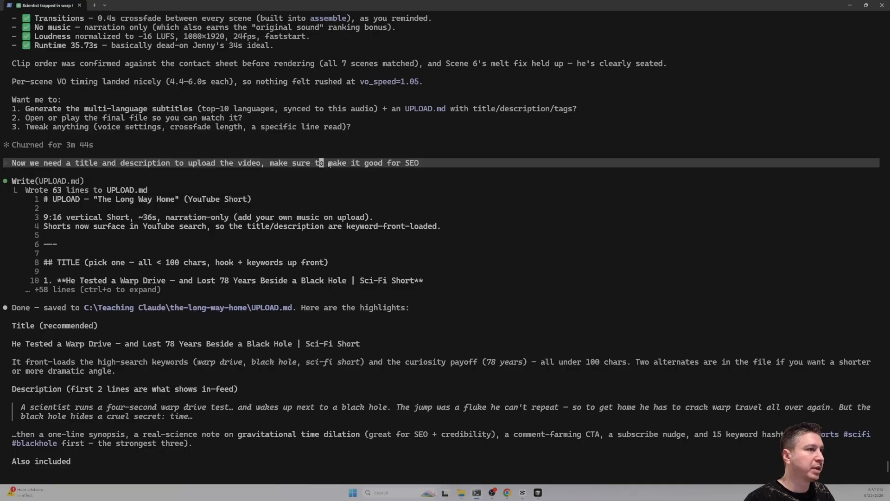
left_click_drag(330, 164, 468, 165)
left_click_drag(467, 164, 461, 164)
scroll(157, 204, "down", 7)
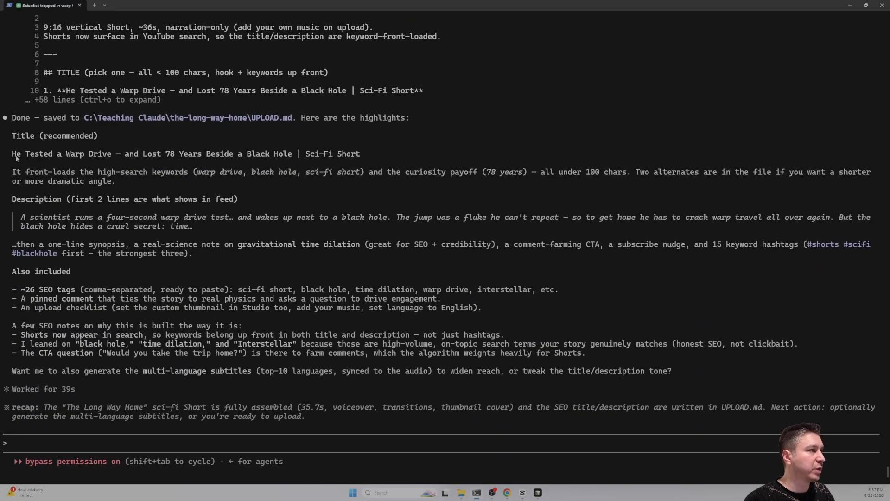
Copy the recommended title into YouTube Studio as the video title "He Tested a Warp Drive — and Lost 78 Years Beside a Black Hole".
left_click_drag(13, 155, 293, 154)
key("ctrl+c")
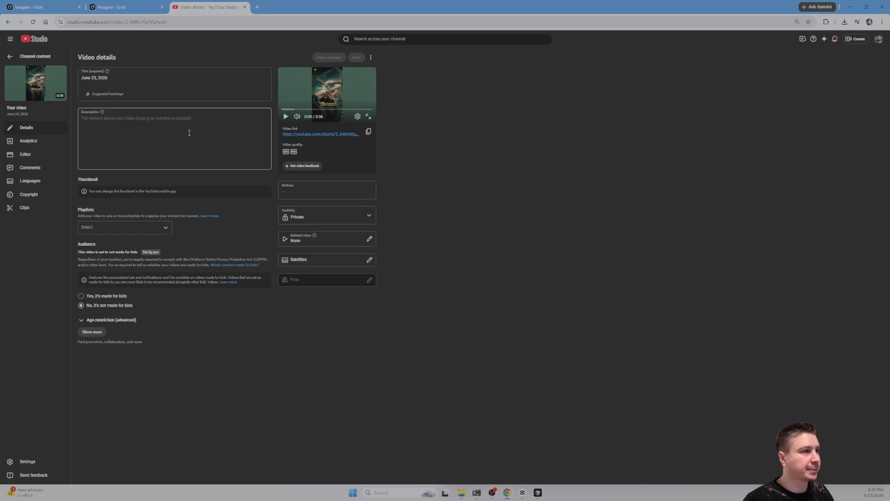
left_click(161, 81)
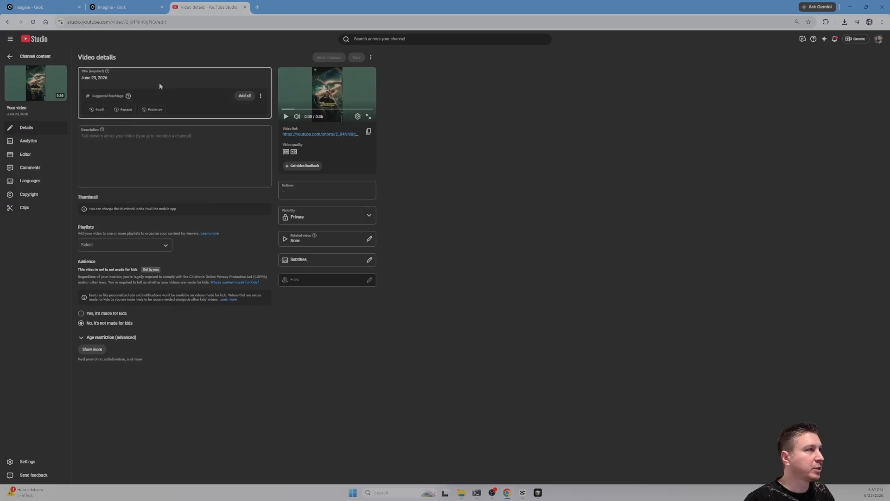
key("ctrl+a")
key("ctrl+v")
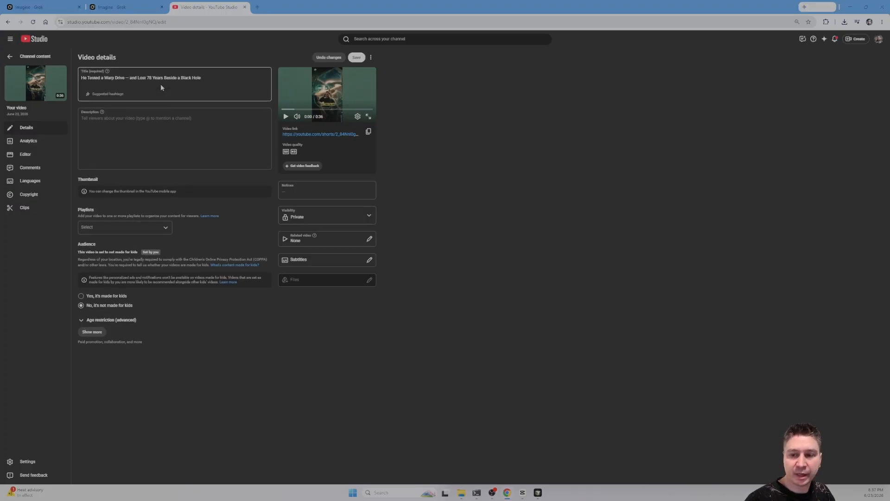
Open the UPLOAD markdown file from the the-long-way-home folder in the Cursor editor.
key("alt+Tab")
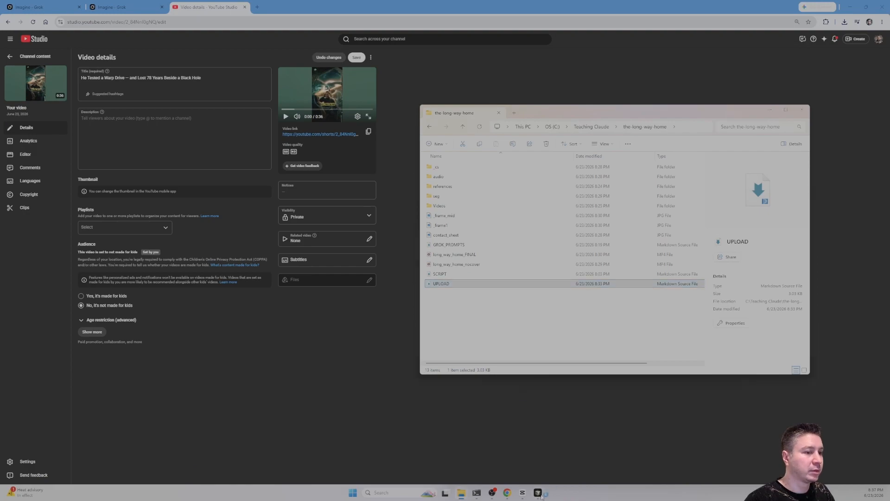
scroll(543, 131, "up", 5)
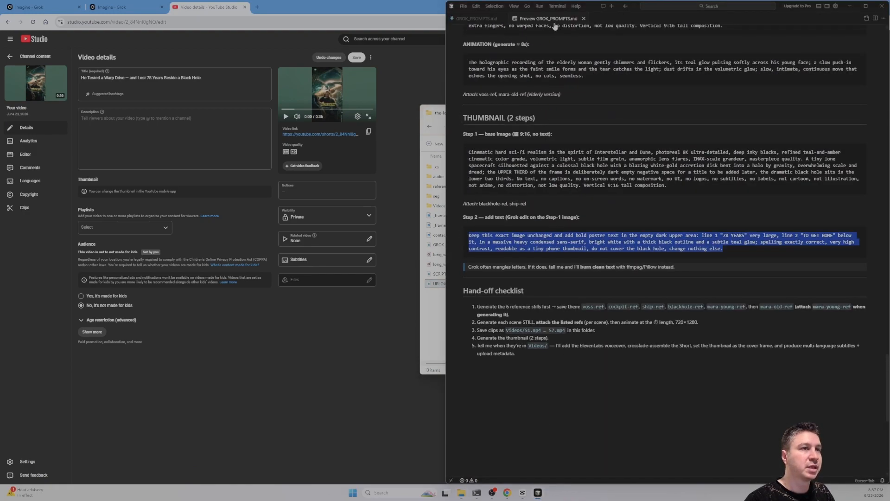
left_click(434, 316)
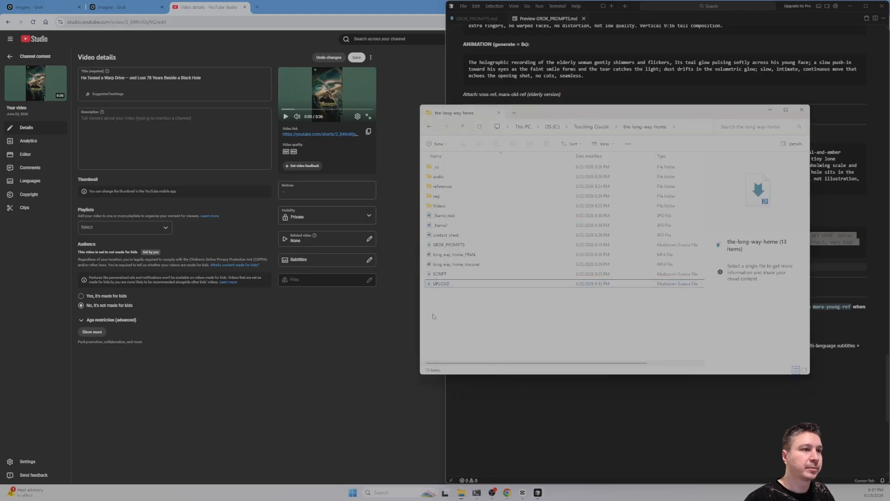
left_click_drag(452, 287, 568, 396)
left_click(542, 204)
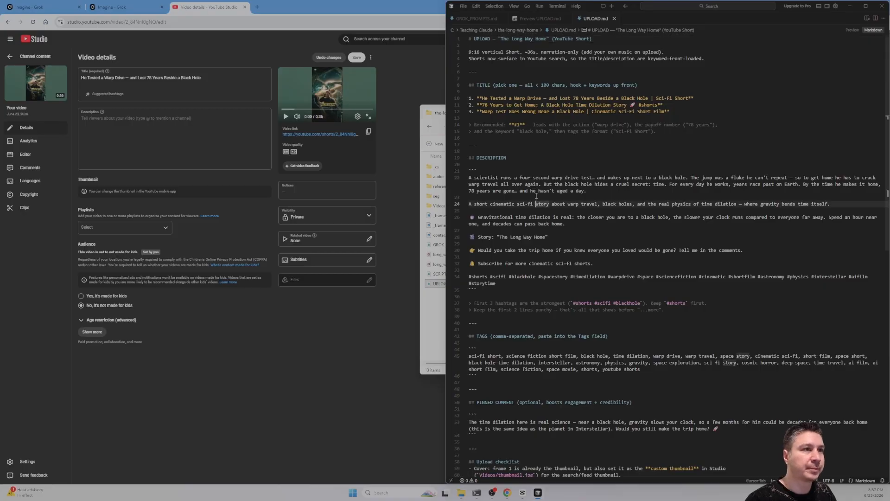
Copy the full description with its hashtags from UPLOAD.md into the video's Description field in YouTube Studio.
left_click_drag(470, 178, 495, 284)
key("ctrl+c")
left_click(151, 157)
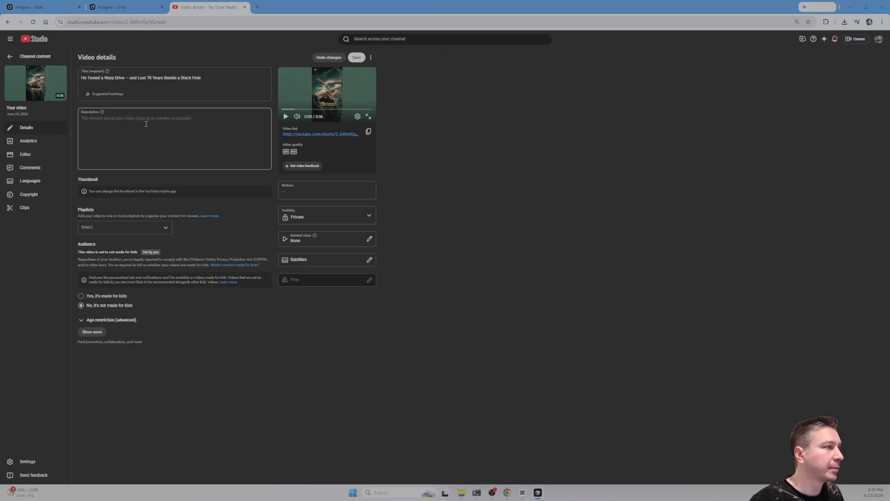
key("ctrl+v")
Copy the comma-separated tags from UPLOAD.md, then expand the additional video details in YouTube Studio and set AI use to Yes.
key("alt+Tab")
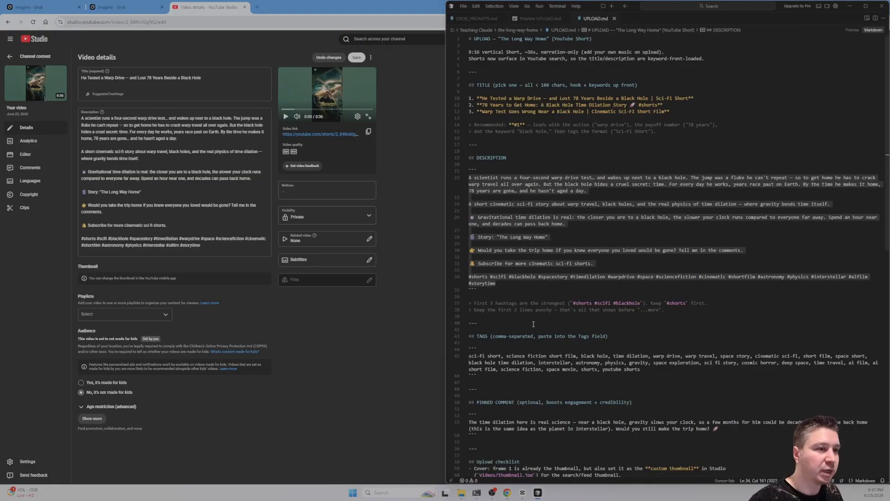
left_click_drag(642, 369, 469, 356)
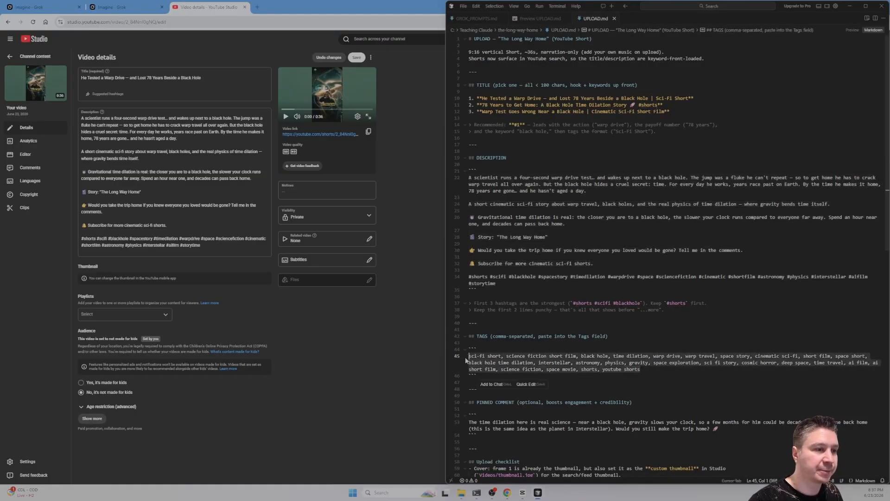
key("ctrl+c")
left_click(289, 352)
left_click(92, 418)
scroll(152, 380, "down", 5)
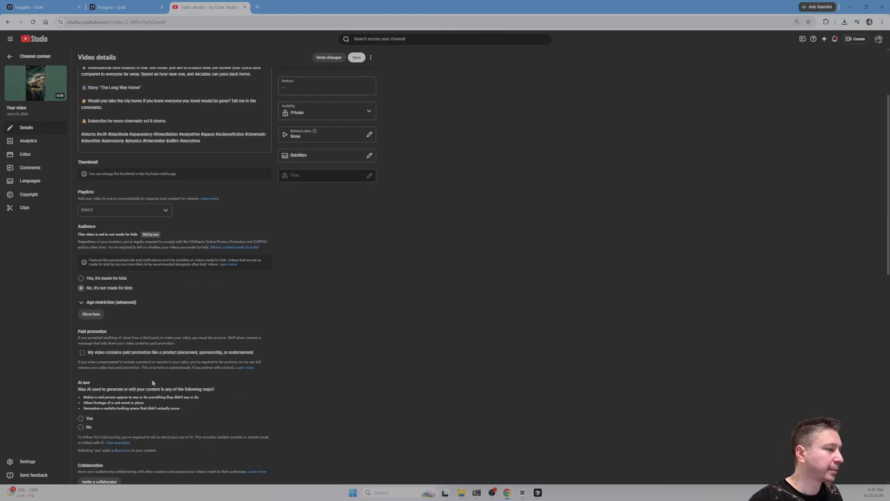
scroll(109, 379, "down", 2)
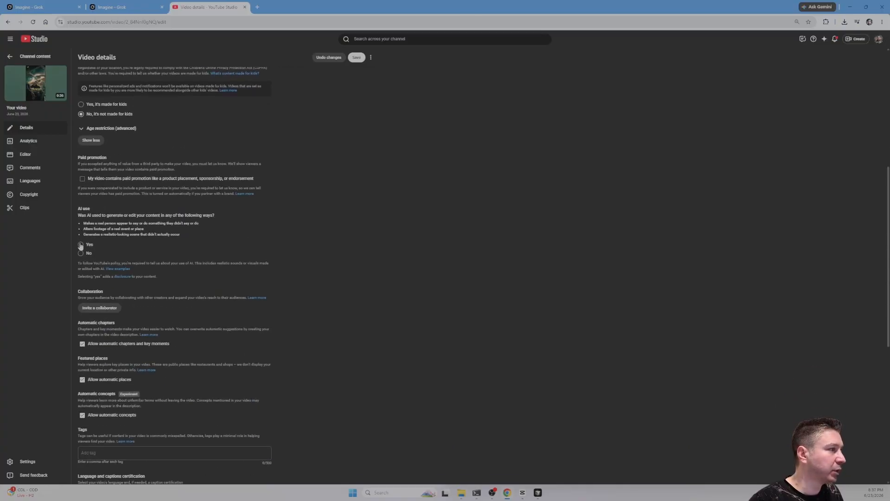
left_click(81, 245)
Paste the copied tags into the video's Tags field and save the video details.
scroll(96, 331, "down", 3)
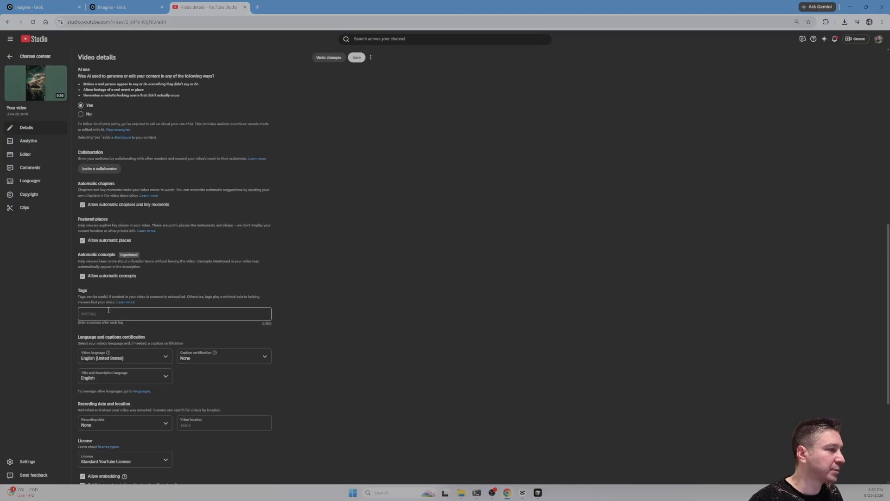
left_click(116, 314)
key("ctrl+v")
scroll(320, 301, "up", 6)
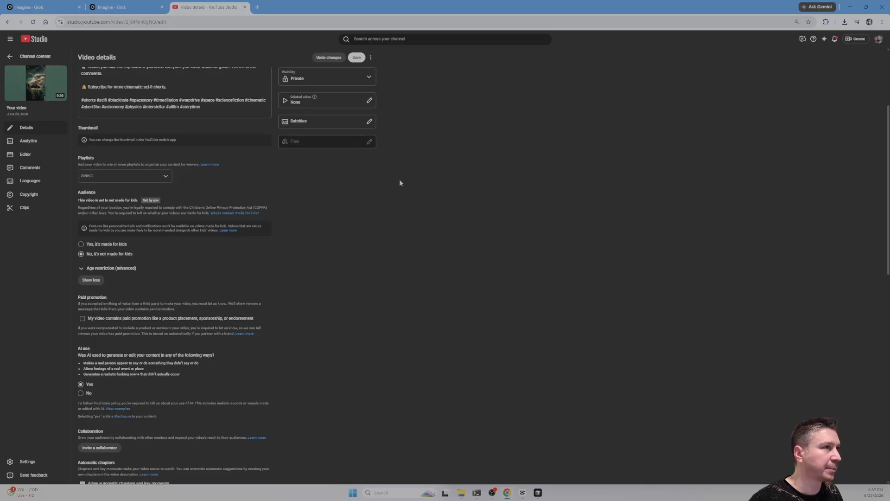
scroll(400, 179, "up", 3)
left_click(360, 58)
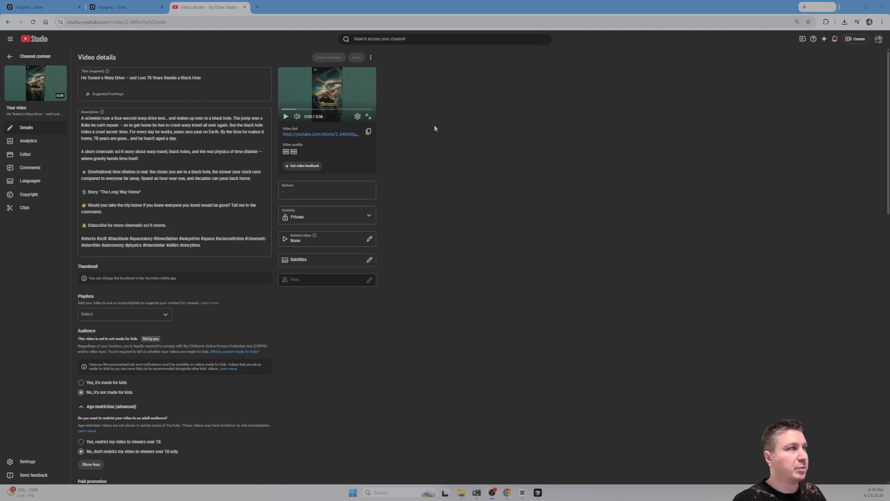
Reload the video details page and play the uploaded Short in full screen, opening its playback speed options.
left_click(166, 23)
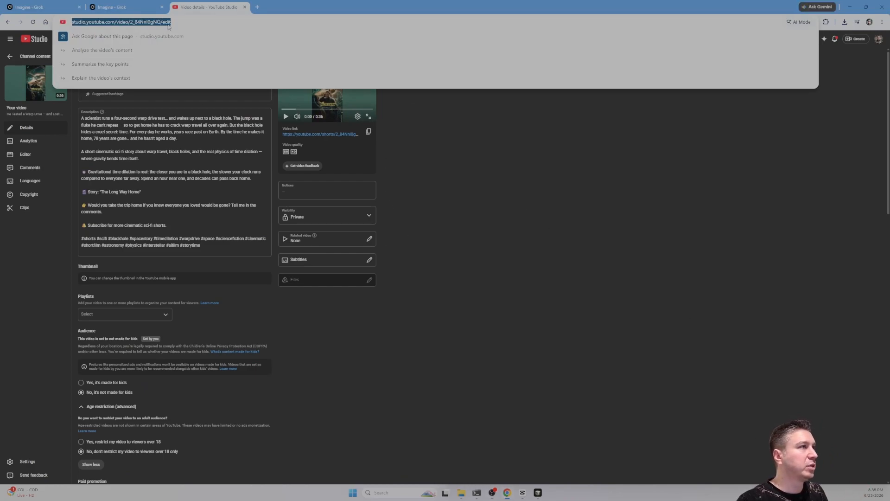
key("Return")
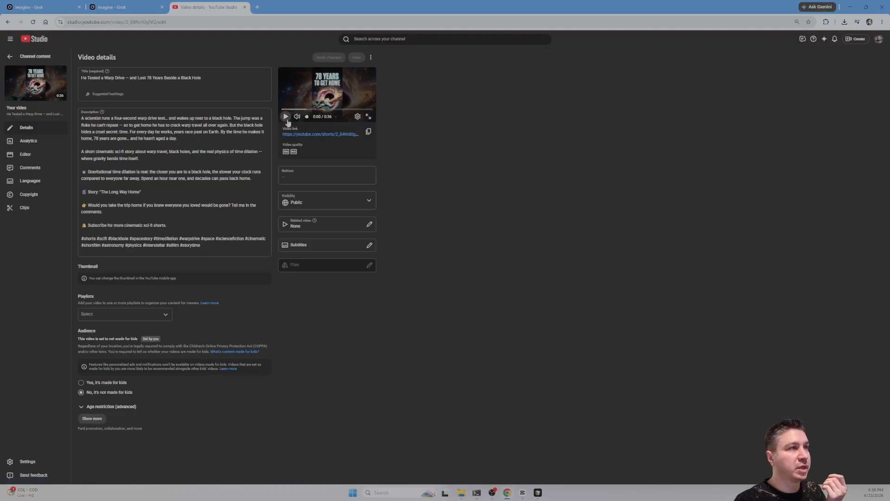
left_click(345, 117)
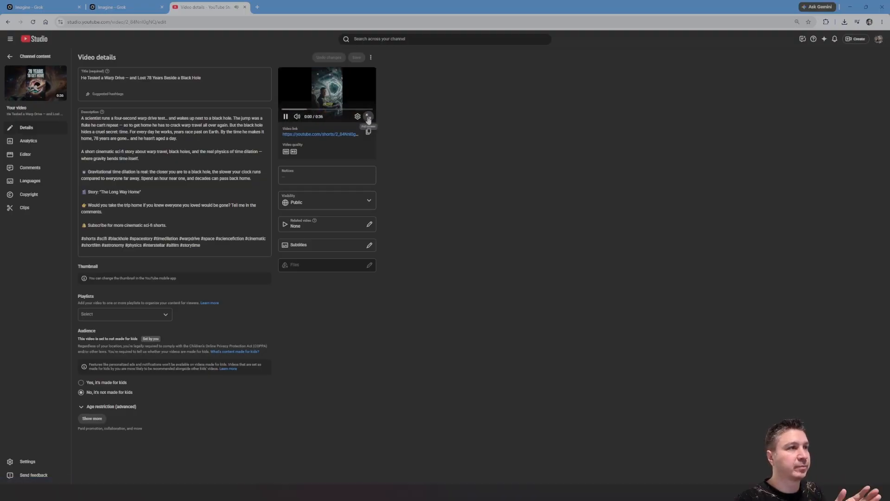
left_click(369, 117)
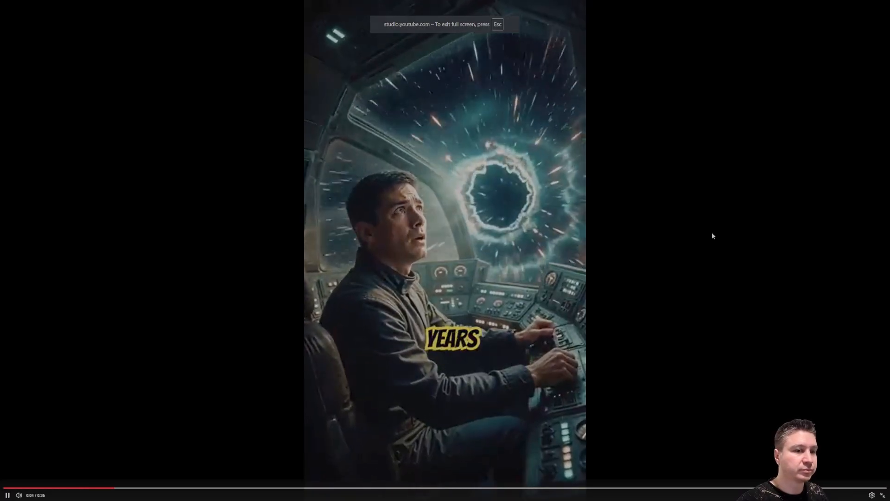
left_click(872, 495)
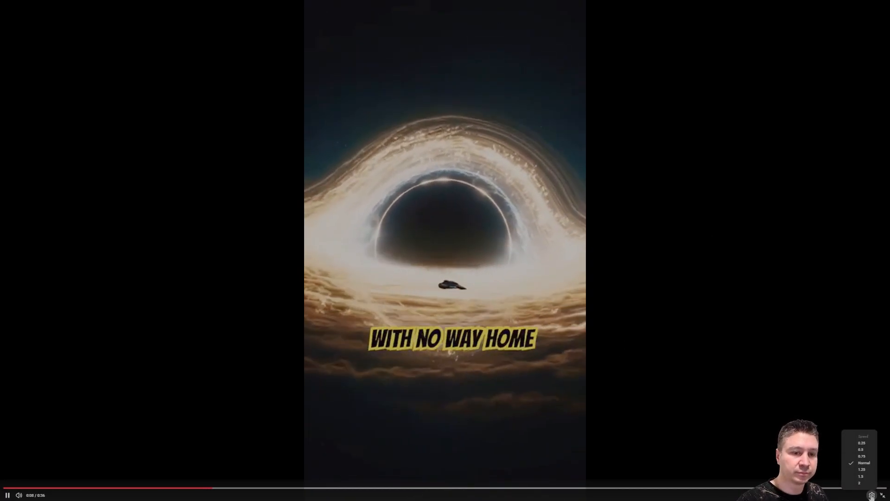